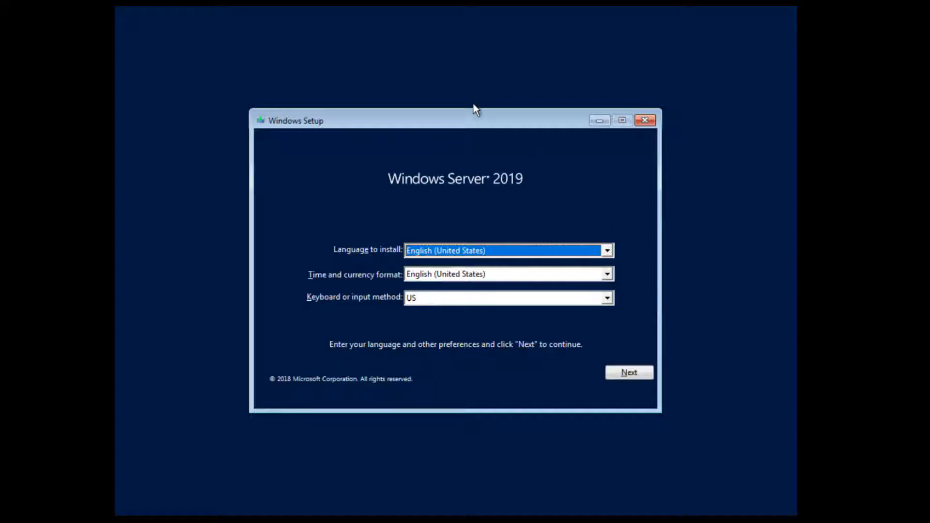
Start the install and choose Windows Server 2019 Standard (Desktop Experience).
{"action": "left_click", "coordinate": [635, 373]}
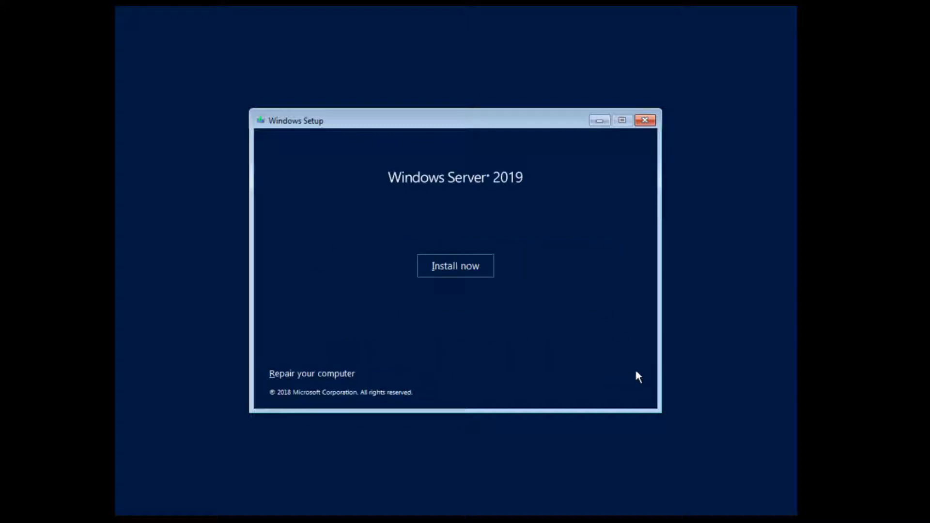
{"action": "left_click", "coordinate": [457, 273]}
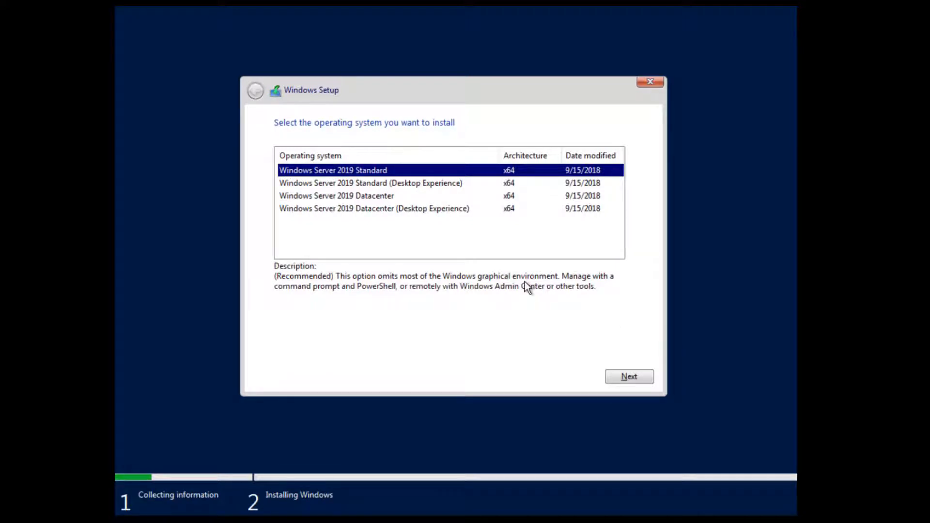
{"action": "left_click", "coordinate": [465, 185]}
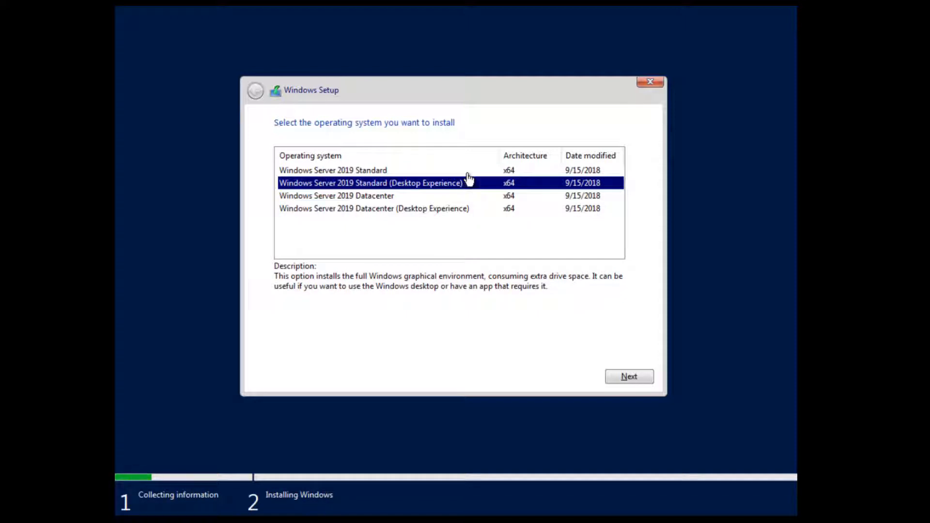
{"action": "left_click", "coordinate": [469, 171]}
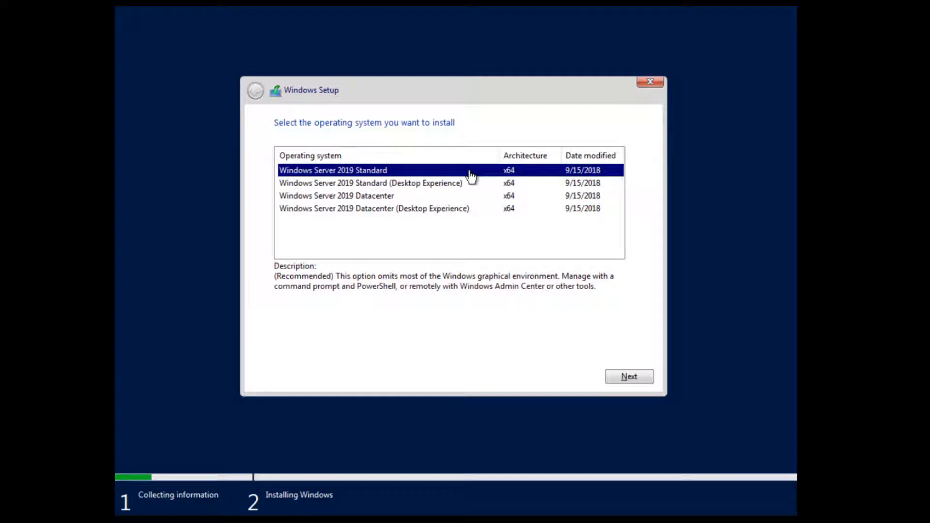
{"action": "left_click", "coordinate": [457, 184]}
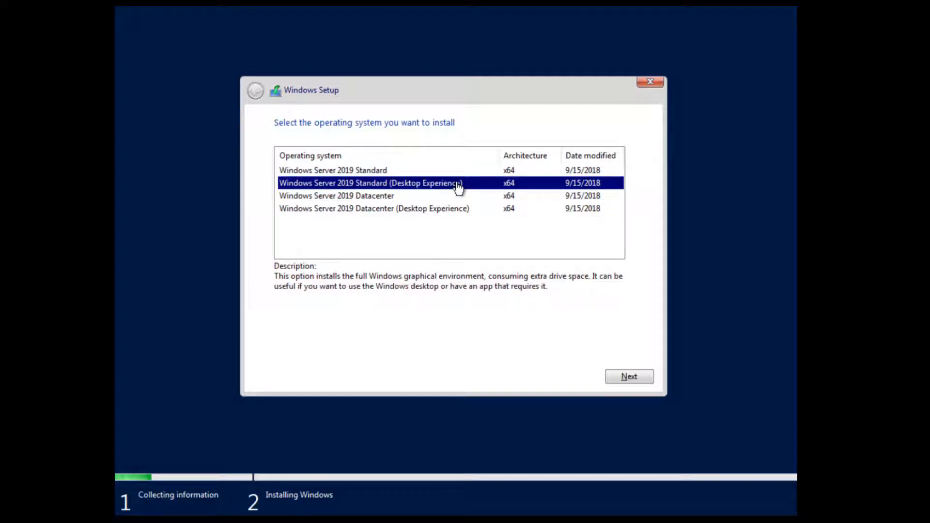
{"action": "left_click", "coordinate": [633, 377]}
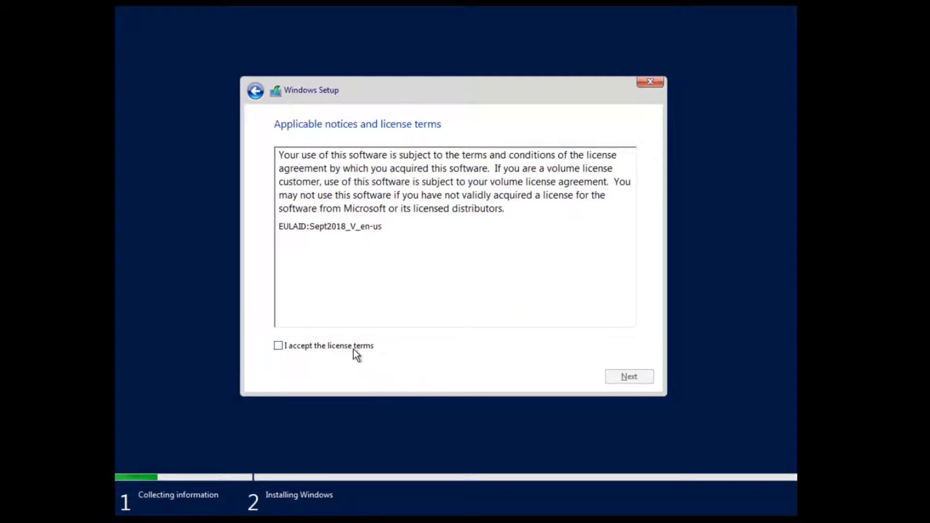
Accept the license terms and choose a Custom install onto Drive 0's 60 GB unallocated space.
{"action": "left_click", "coordinate": [354, 349]}
{"action": "left_click", "coordinate": [624, 377]}
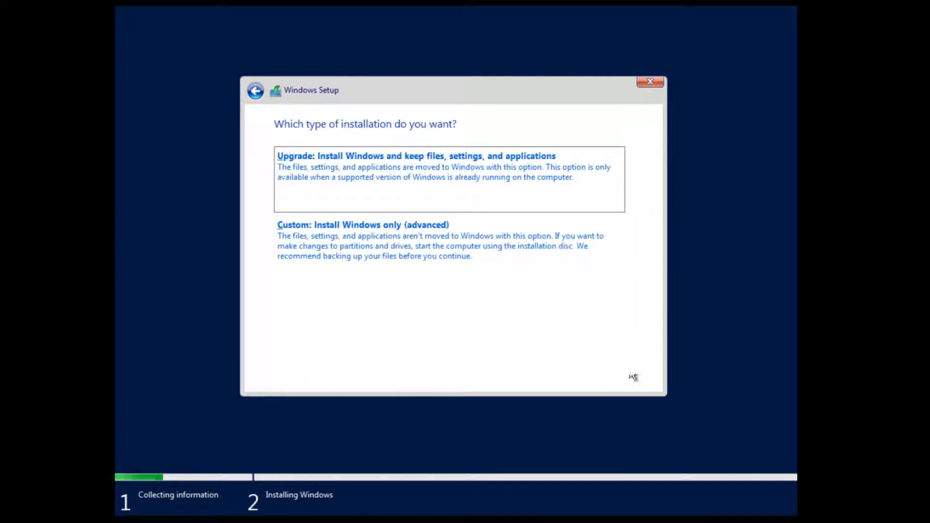
{"action": "left_click", "coordinate": [374, 256]}
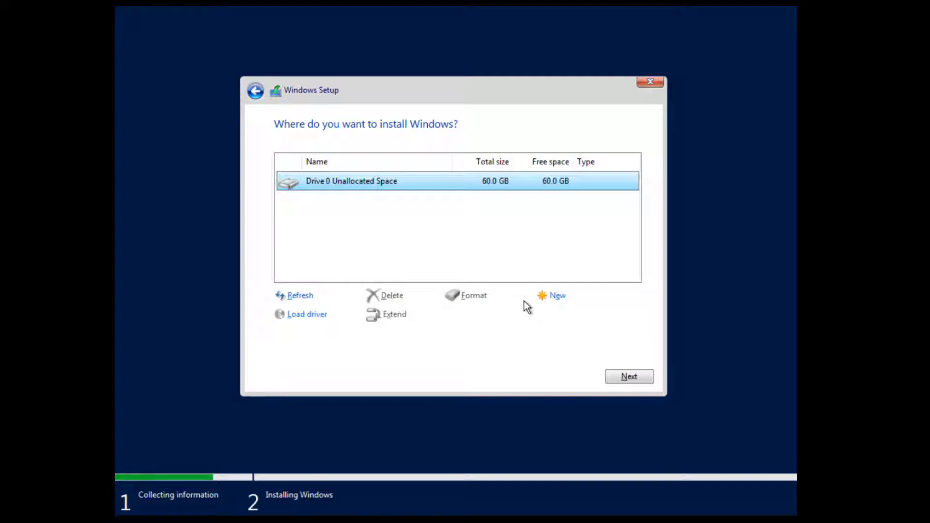
{"action": "left_click", "coordinate": [634, 380]}
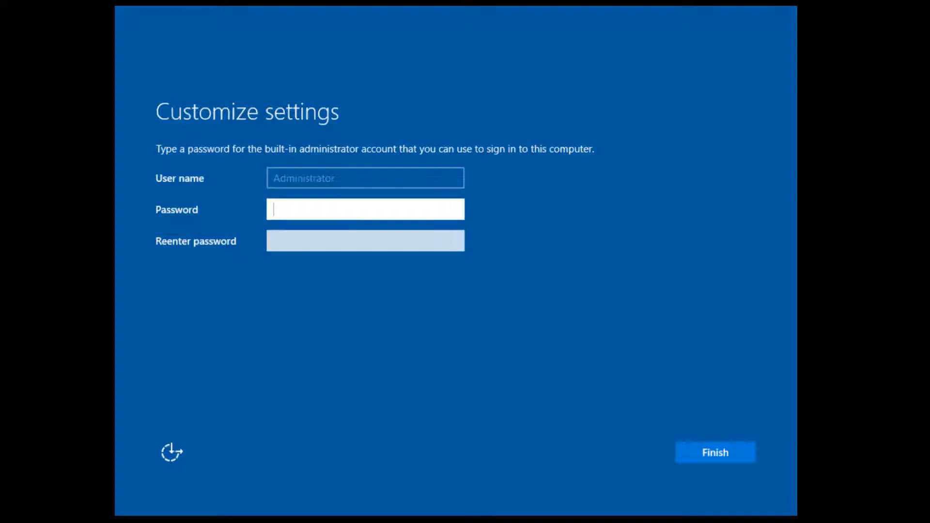
Set and confirm the Administrator password, then finish setup.
{"action": "type", "text": "•••••••••"}
{"action": "key", "text": "Tab"}
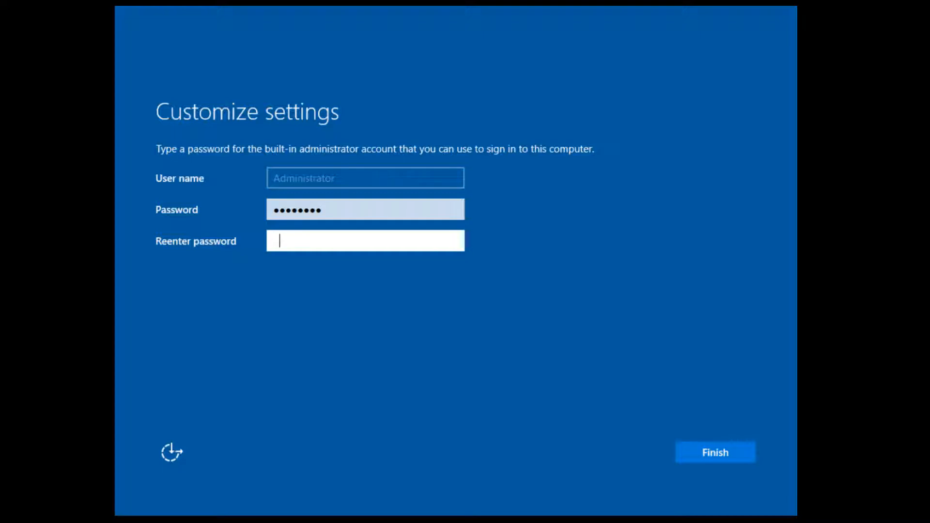
{"action": "type", "text": "•••••••••"}
{"action": "left_click", "coordinate": [726, 456]}
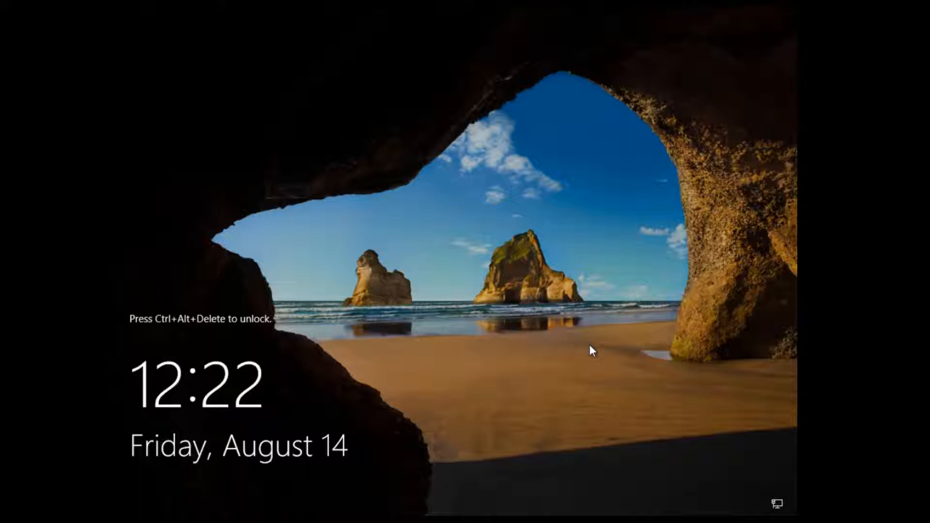
Sign in as Administrator via Ctrl+Alt+Delete and the account password.
{"action": "key", "text": "ctrl+alt+Delete"}
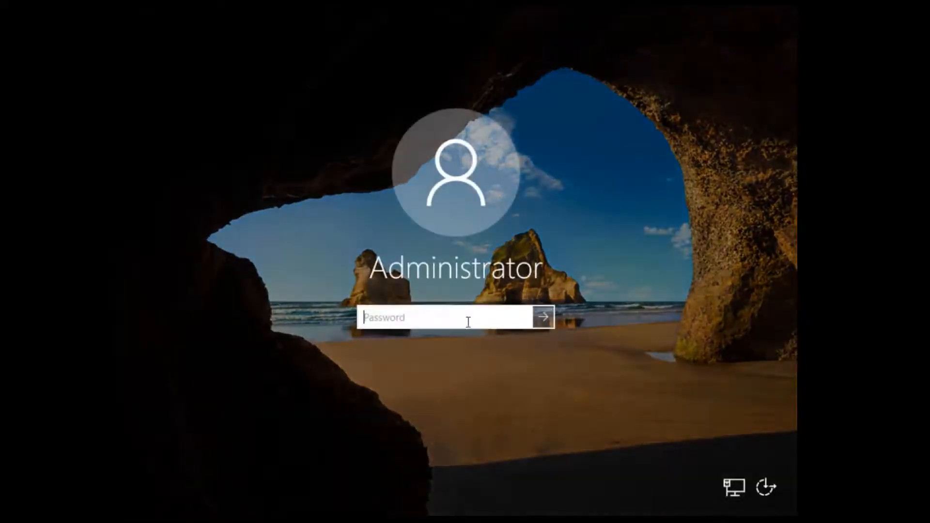
{"action": "type", "text": "********"}
{"action": "key", "text": "Return"}
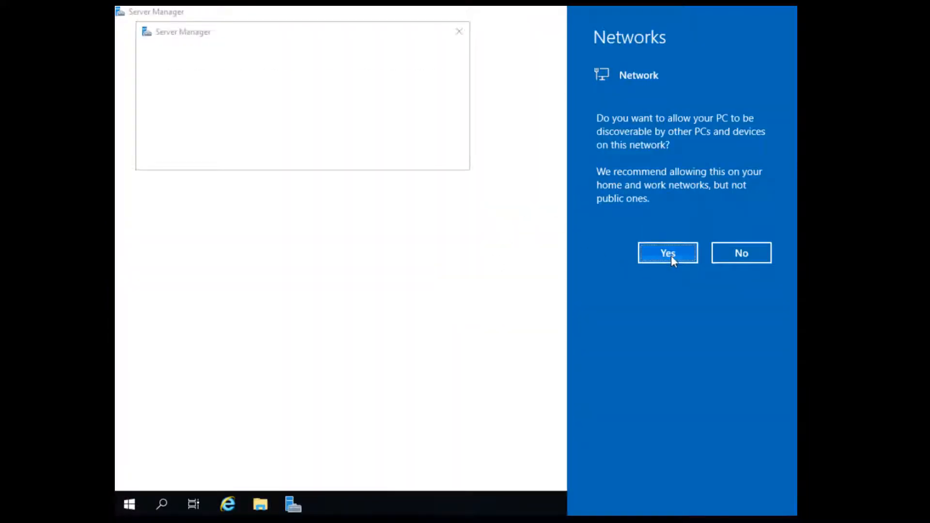
Allow network discoverability, suppress the Windows Admin Center message for good, and close Server Manager.
{"action": "left_click", "coordinate": [670, 254]}
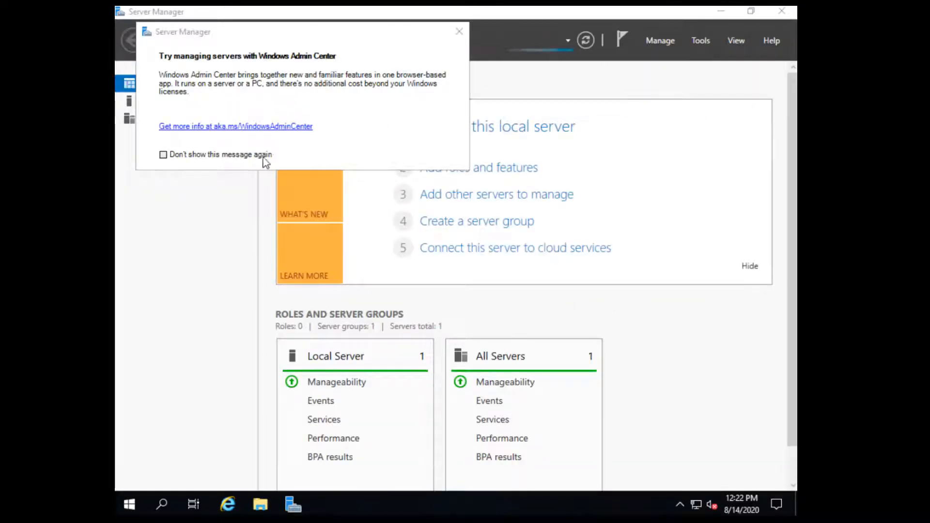
{"action": "left_click", "coordinate": [265, 154]}
{"action": "left_click", "coordinate": [459, 31]}
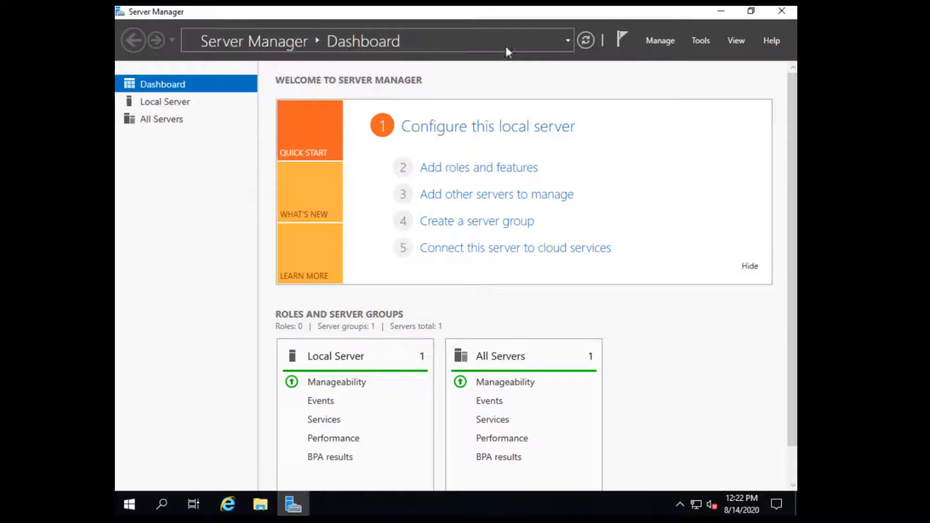
{"action": "left_click", "coordinate": [781, 12]}
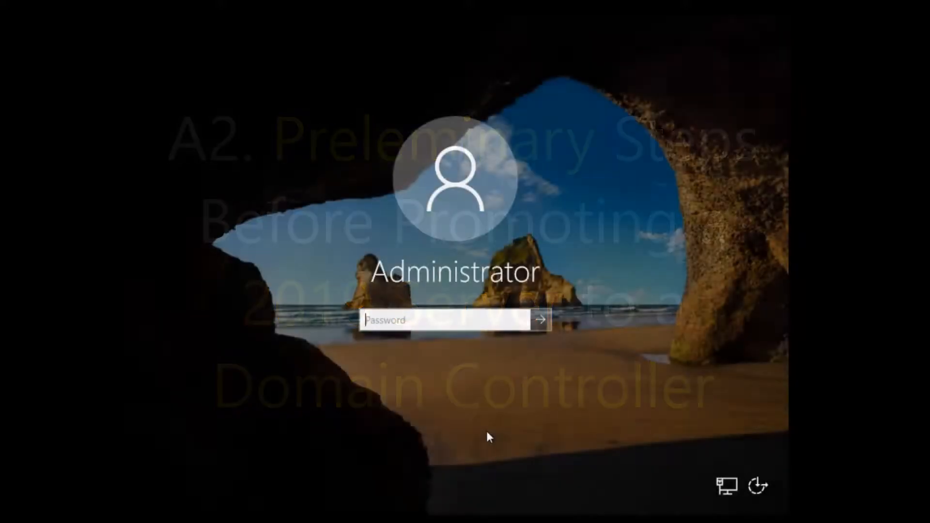
Sign back in with the Administrator password, then close Server Manager.
{"action": "type", "text": "•••••"}
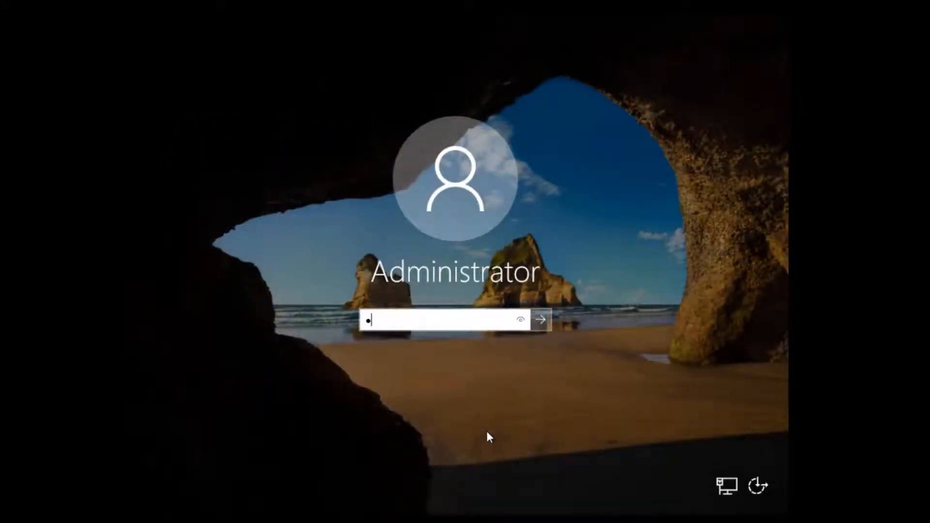
{"action": "type", "text": "•••"}
{"action": "key", "text": "Return"}
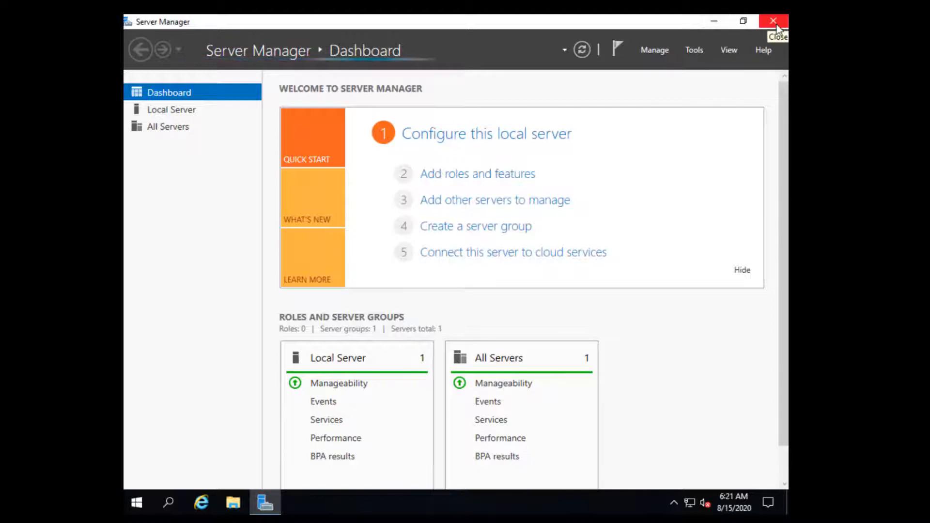
{"action": "left_click", "coordinate": [776, 25]}
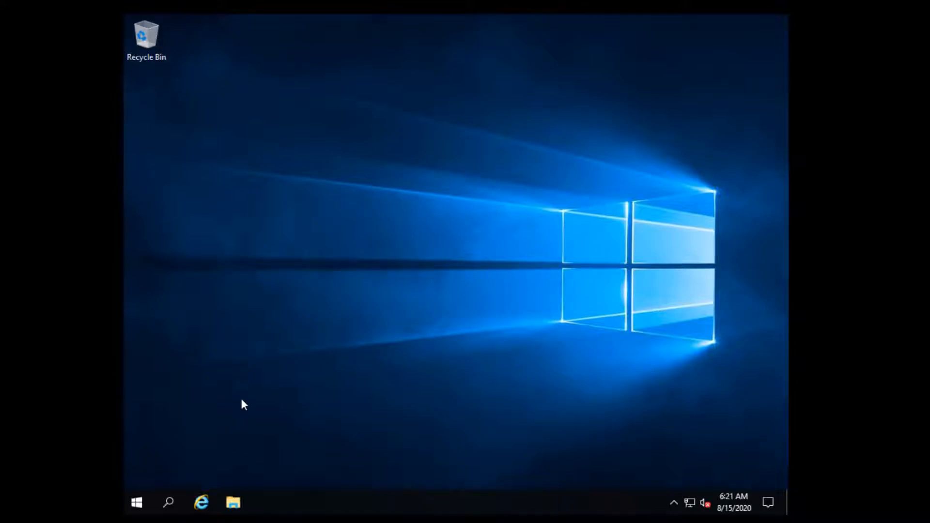
Open Control Panel's Network and Sharing Center and its list of network adapters.
{"action": "left_click", "coordinate": [169, 503]}
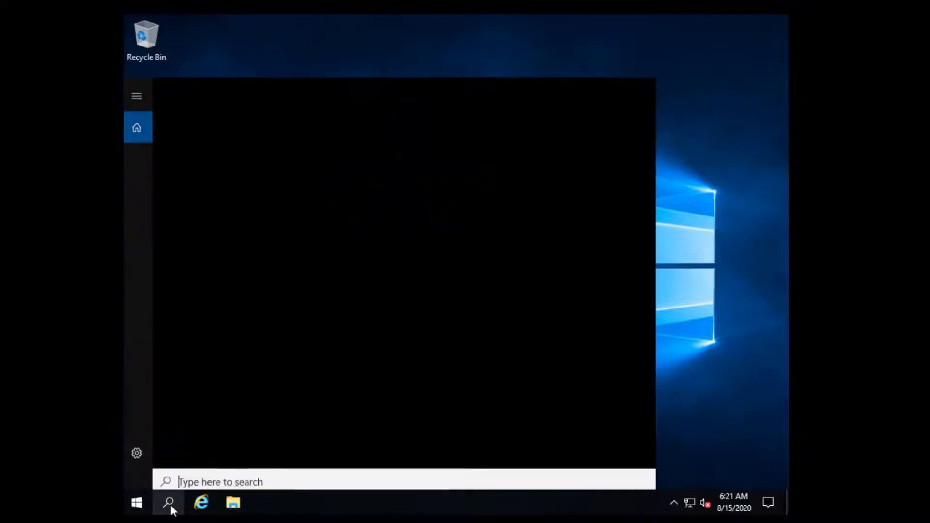
{"action": "type", "text": "dontr"}
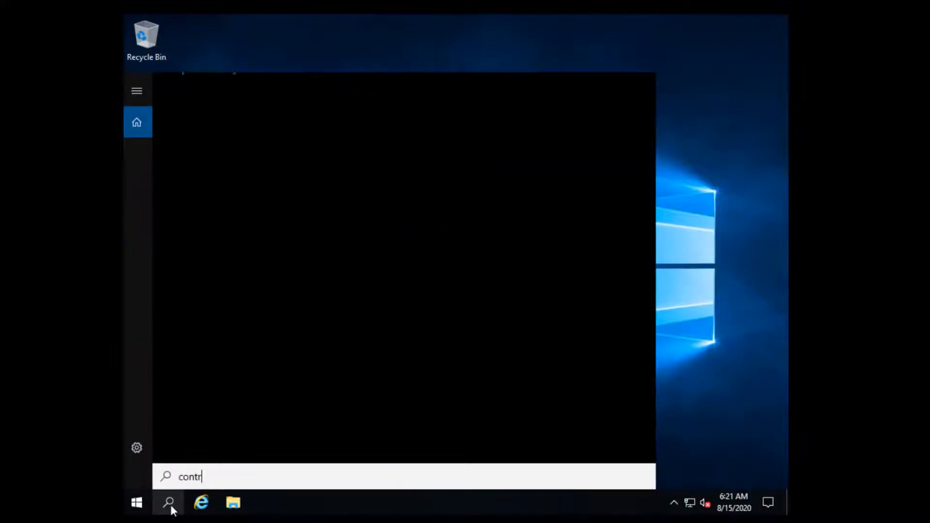
{"action": "left_click", "coordinate": [253, 150]}
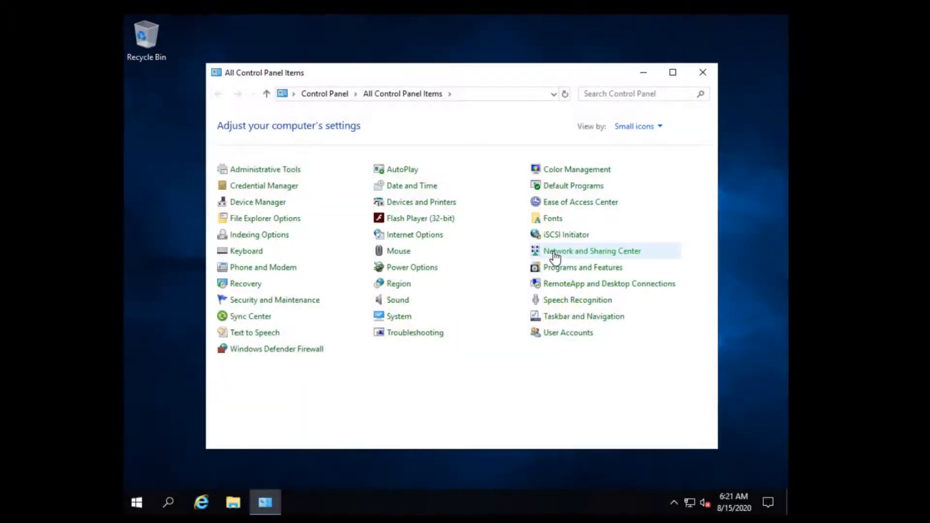
{"action": "left_click", "coordinate": [555, 257]}
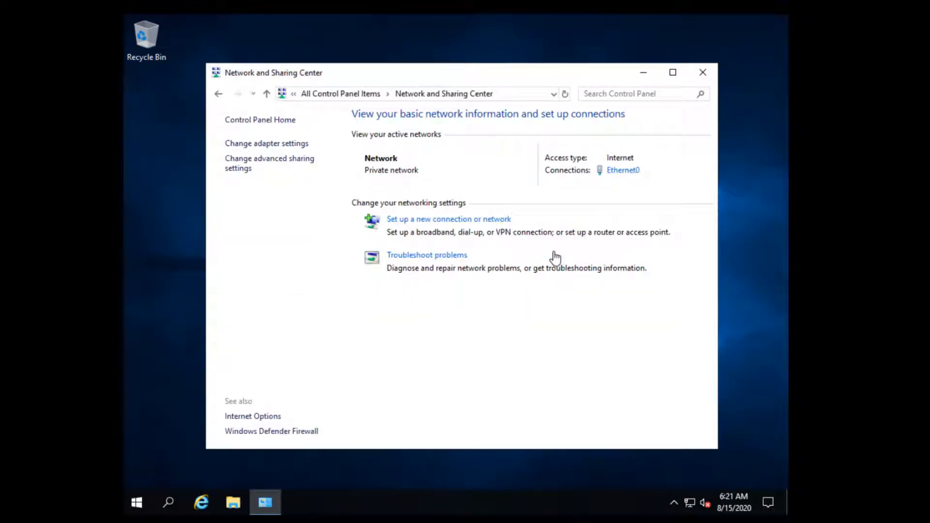
{"action": "left_click", "coordinate": [281, 145]}
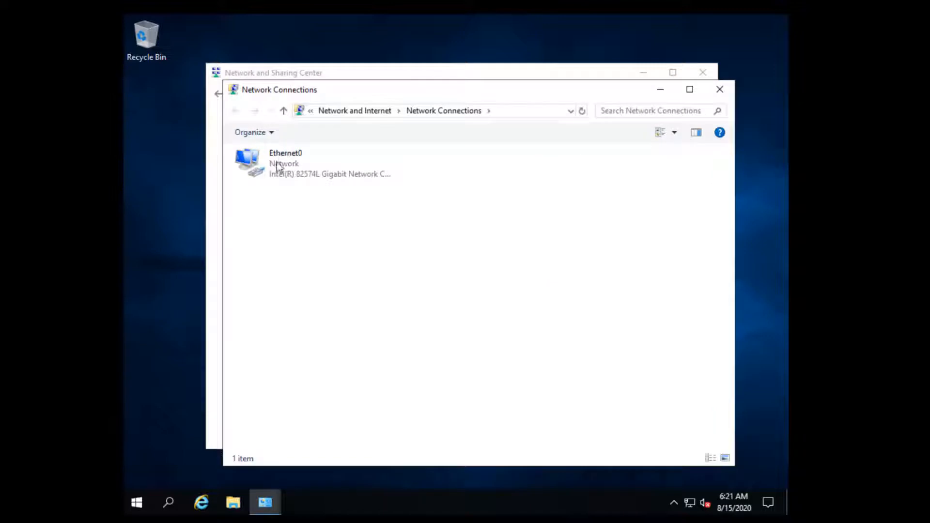
Open Ethernet0's IPv4 properties, which obtain IP and DNS addresses automatically.
{"action": "left_click", "coordinate": [291, 164]}
{"action": "double_click", "coordinate": [291, 164]}
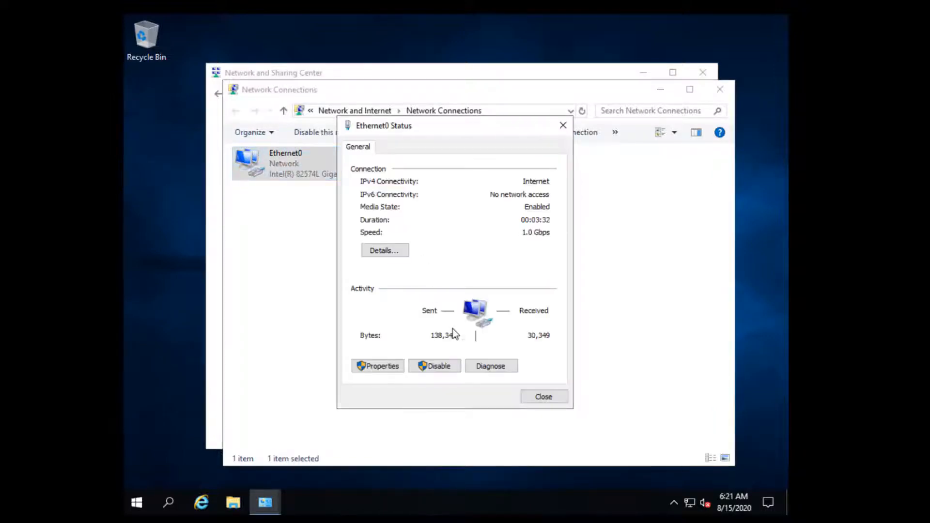
{"action": "left_click", "coordinate": [380, 366]}
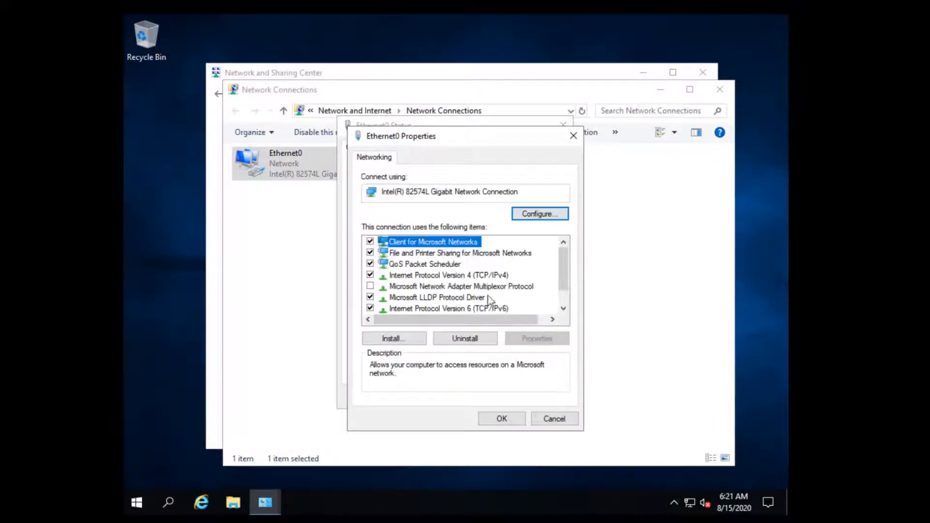
{"action": "double_click", "coordinate": [480, 277]}
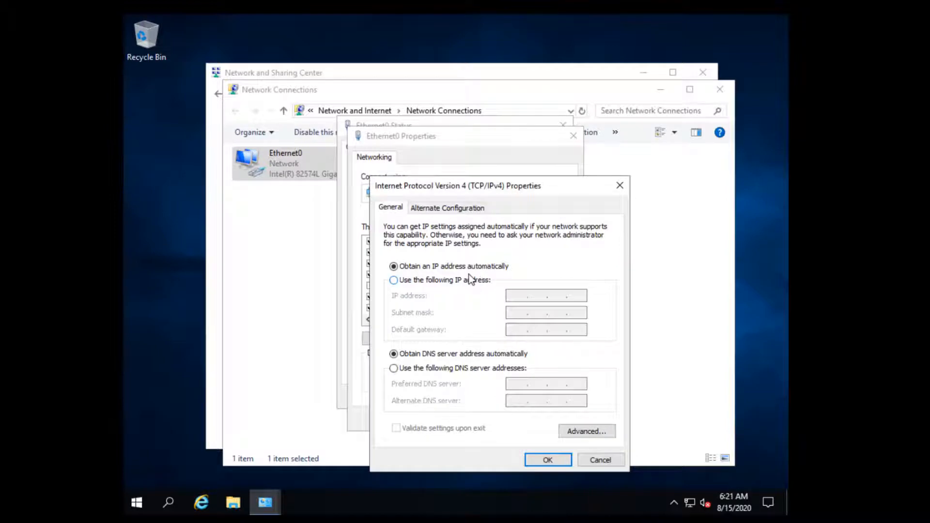
{"action": "left_click_drag", "start_coordinate": [483, 189], "coordinate": [401, 132]}
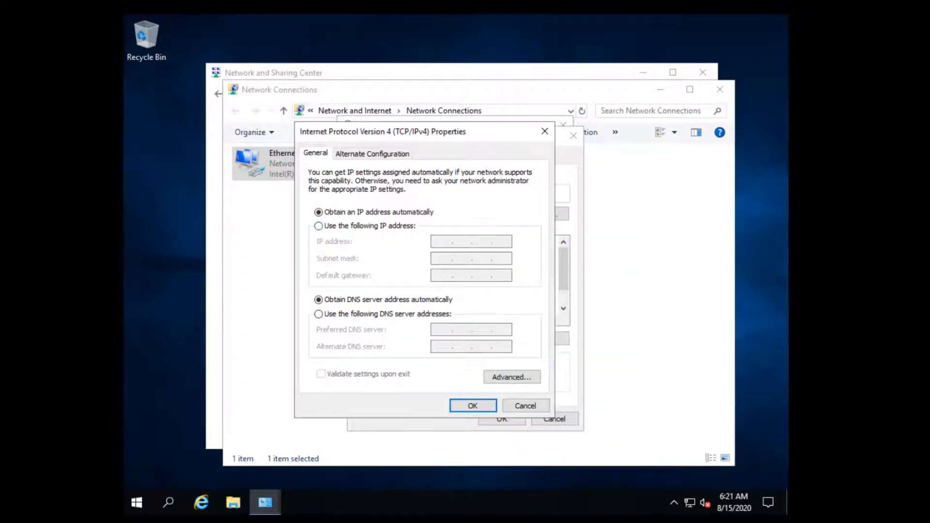
{"action": "left_click", "coordinate": [169, 504]}
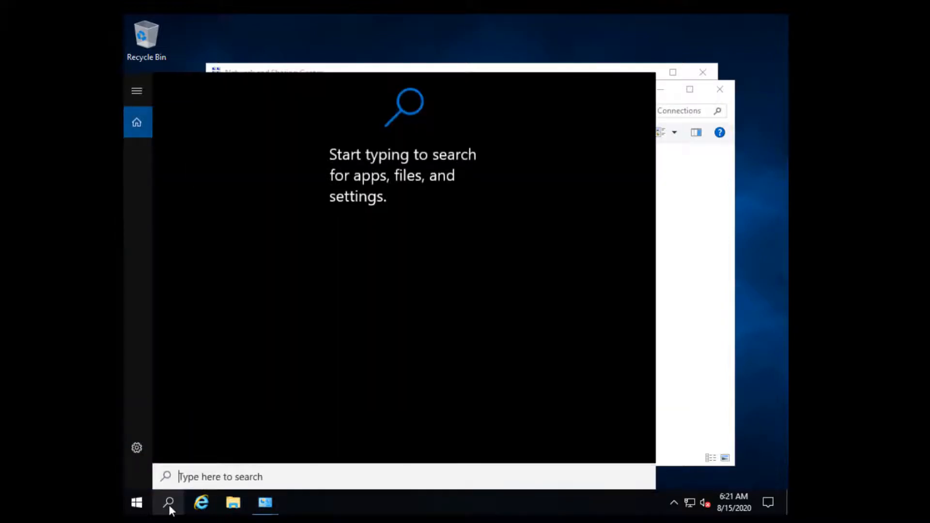
Run ipconfig /all in an administrator Command Prompt and confirm DHCP is enabled (address 192.168.70.135).
{"action": "type", "text": "cmd"}
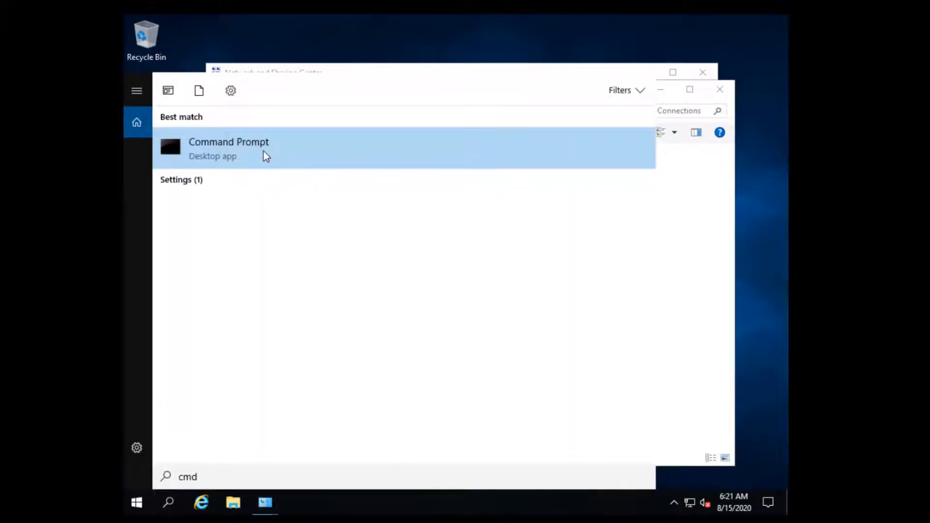
{"action": "right_click", "coordinate": [264, 152]}
{"action": "left_click", "coordinate": [288, 167]}
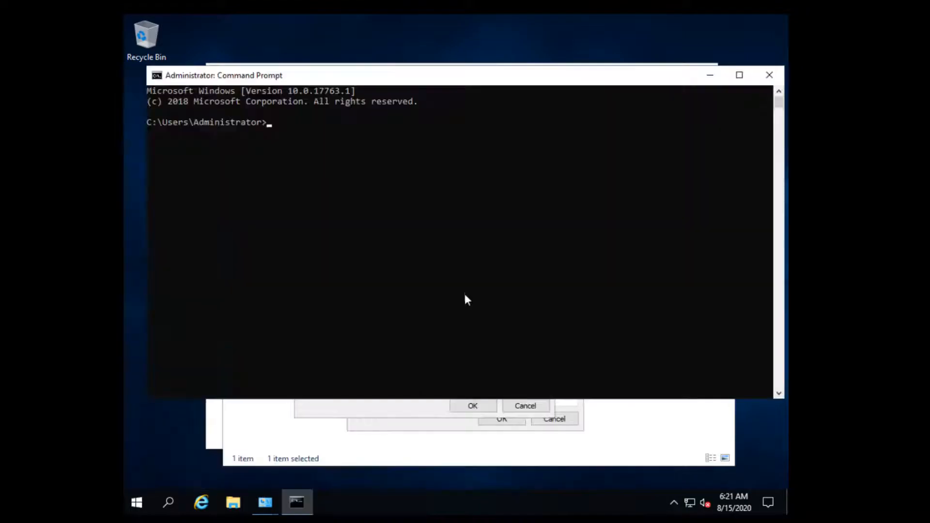
{"action": "left_click", "coordinate": [364, 278]}
{"action": "type", "text": "ipconfig /all"}
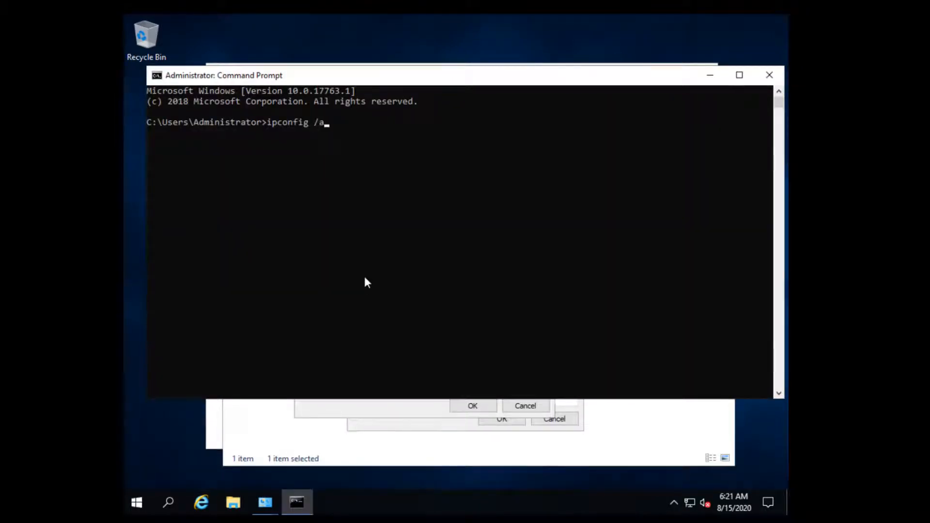
{"action": "key", "text": "Return"}
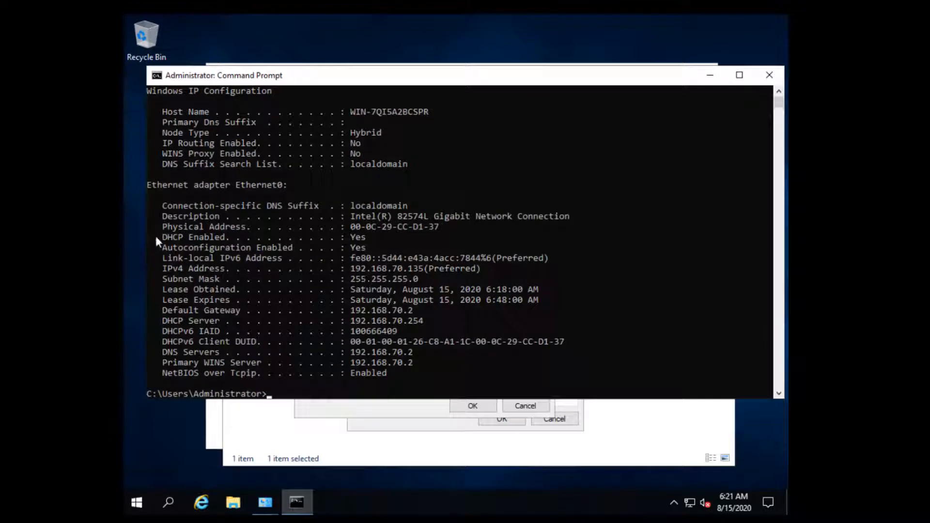
{"action": "left_click_drag", "start_coordinate": [155, 234], "coordinate": [373, 237]}
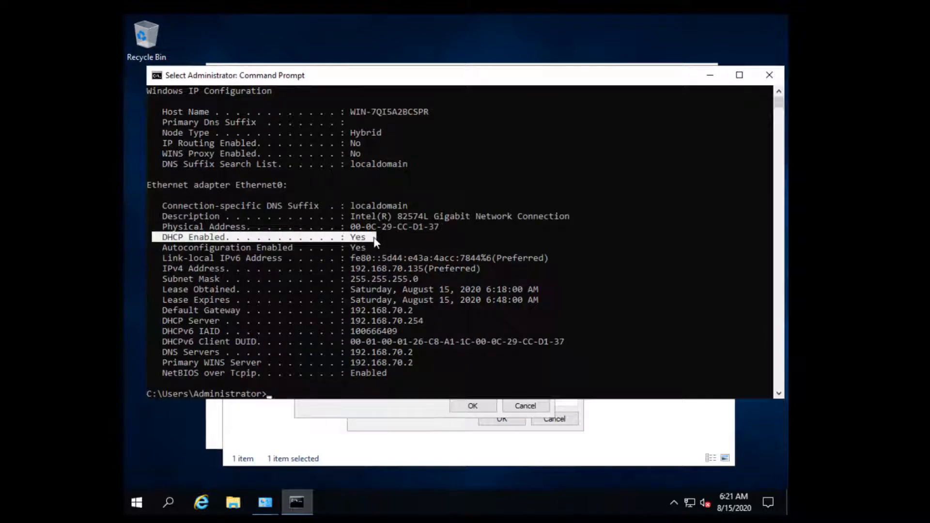
{"action": "left_click", "coordinate": [473, 247]}
{"action": "left_click", "coordinate": [710, 75]}
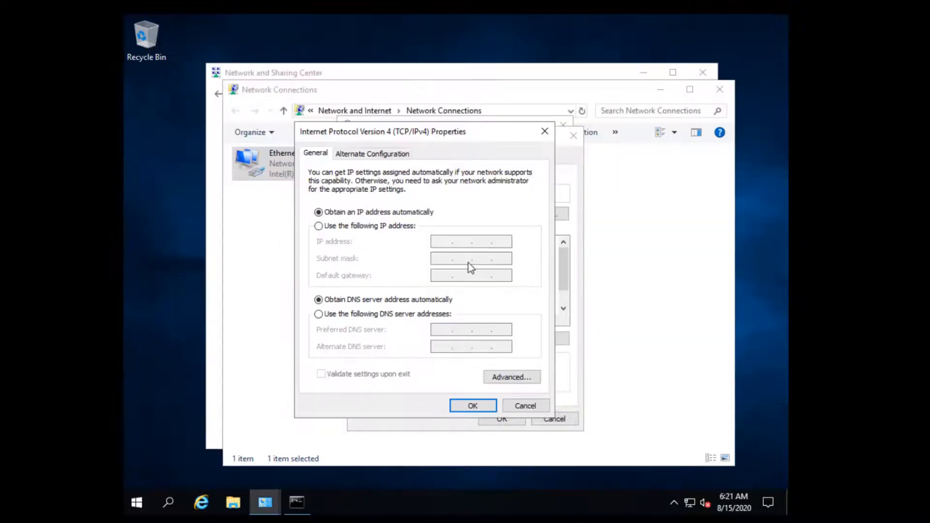
Switch to a static IPv4 address 192.168.70.25 with subnet mask 255.255.255.0.
{"action": "left_click", "coordinate": [342, 224]}
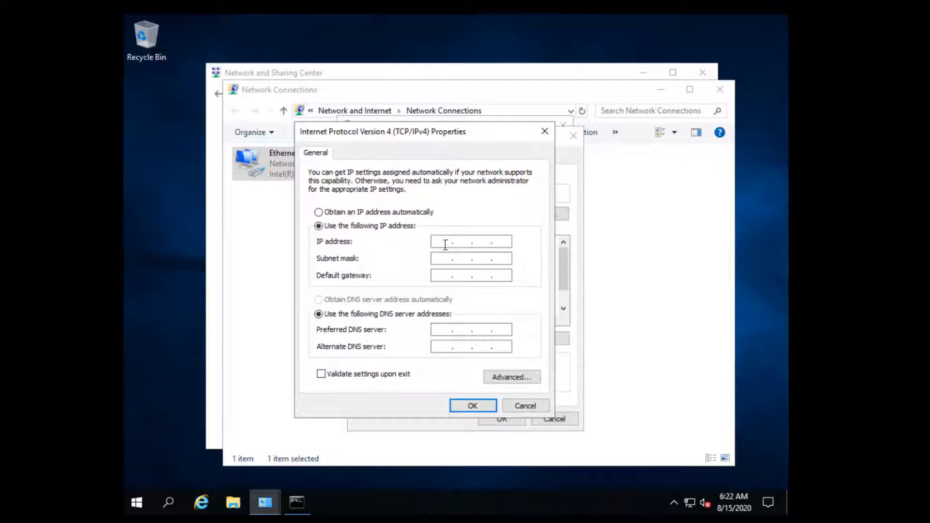
{"action": "type", "text": "1"}
{"action": "key", "text": "BackSpace"}
{"action": "left_click", "coordinate": [442, 242]}
{"action": "type", "text": "192 . 168 . 70 . "}
{"action": "type", "text": "5"}
{"action": "left_click", "coordinate": [441, 260]}
{"action": "left_click", "coordinate": [441, 276]}
{"action": "left_click", "coordinate": [499, 241]}
{"action": "type", "text": "2"}
Enter default gateway 192.168.70.2 and compare the values with the ipconfig output.
{"action": "left_click", "coordinate": [443, 275]}
{"action": "type", "text": "192 . 168 . "}
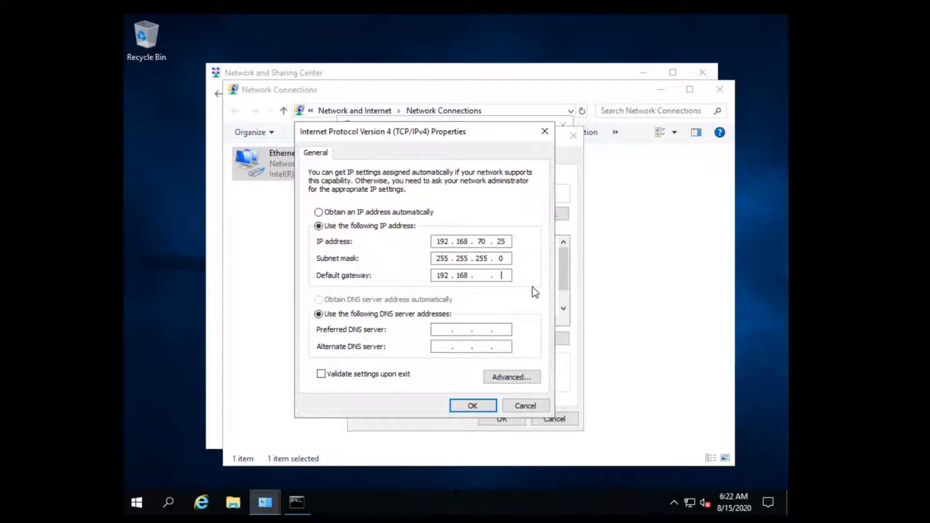
{"action": "type", "text": "70 . 2"}
{"action": "left_click", "coordinate": [446, 331]}
{"action": "left_click", "coordinate": [304, 502]}
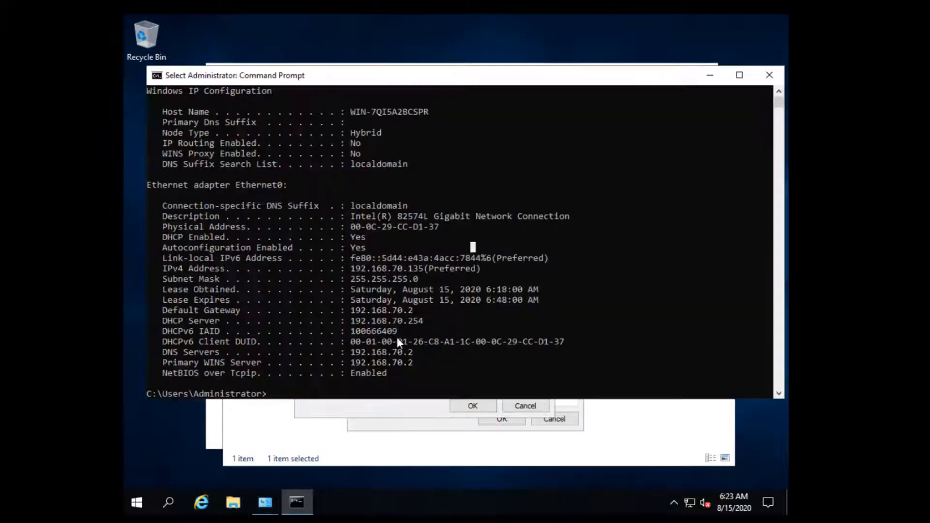
{"action": "left_click_drag", "start_coordinate": [422, 359], "coordinate": [164, 354]}
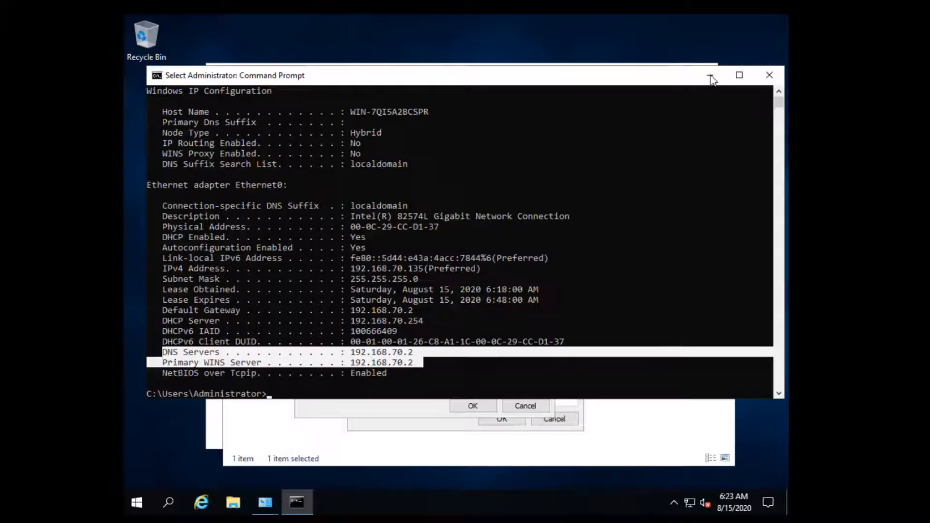
Enter 192.168.70.25 as the preferred DNS server.
{"action": "left_click", "coordinate": [710, 77]}
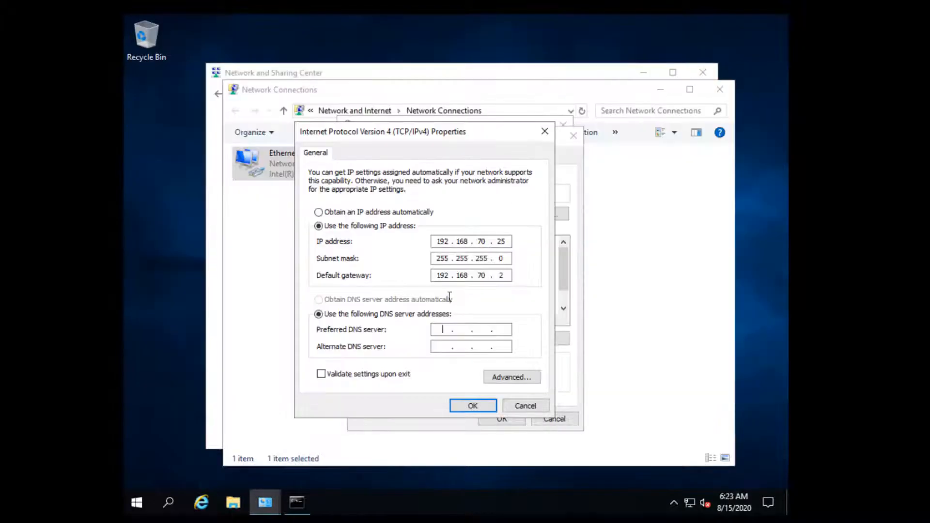
{"action": "left_click", "coordinate": [437, 329]}
{"action": "type", "text": "192 . 168 . 70 . 25"}
{"action": "left_click", "coordinate": [486, 348]}
Save the IPv4 and Ethernet0 properties and close all the network windows.
{"action": "left_click", "coordinate": [481, 407]}
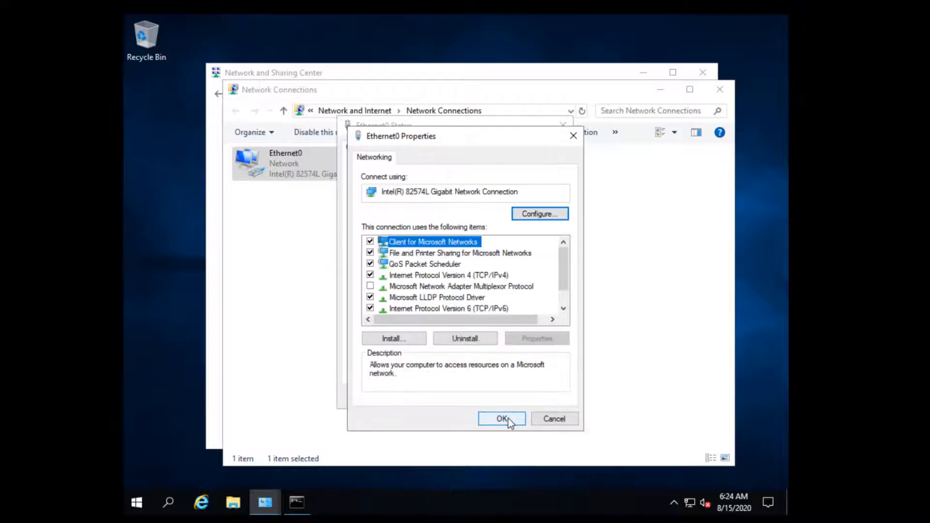
{"action": "left_click", "coordinate": [501, 418]}
{"action": "left_click", "coordinate": [543, 397]}
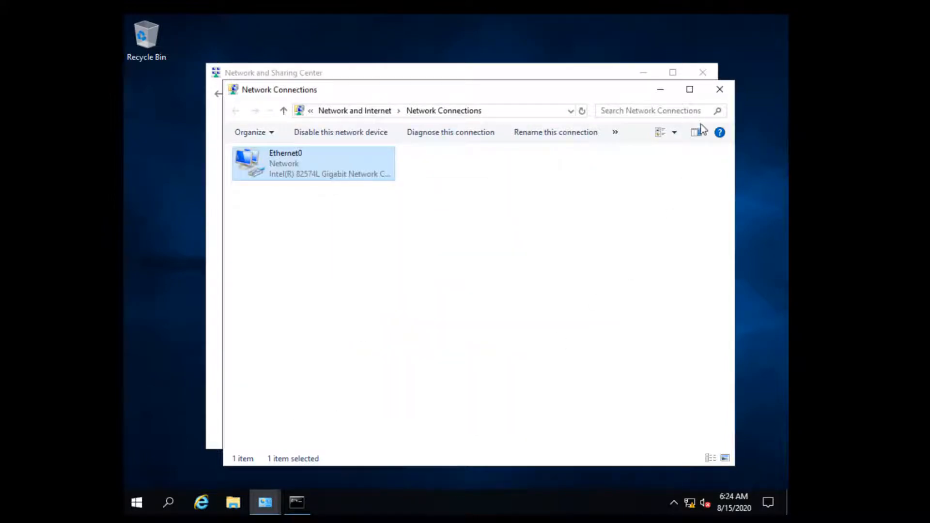
{"action": "left_click", "coordinate": [718, 90]}
{"action": "left_click", "coordinate": [702, 72]}
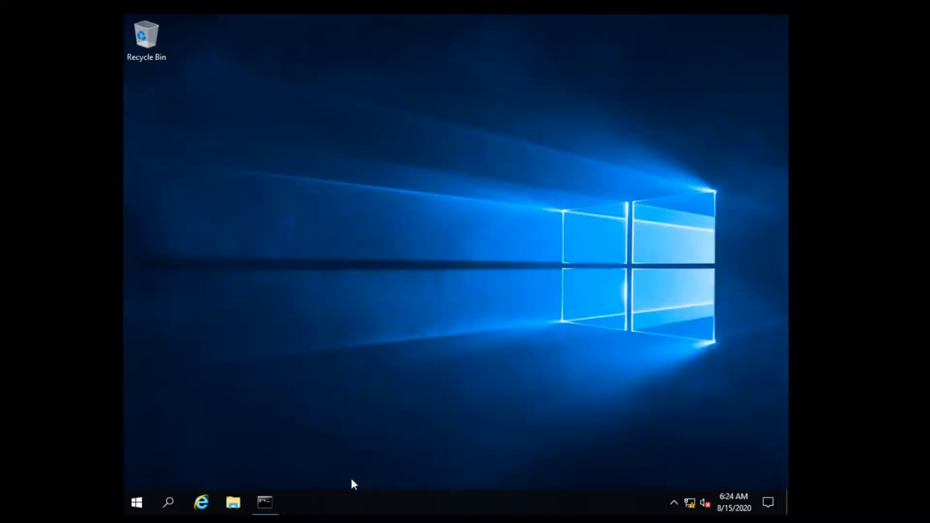
Clear the Command Prompt with cls and rerun ipconfig /all.
{"action": "left_click", "coordinate": [274, 504]}
{"action": "left_click", "coordinate": [475, 370]}
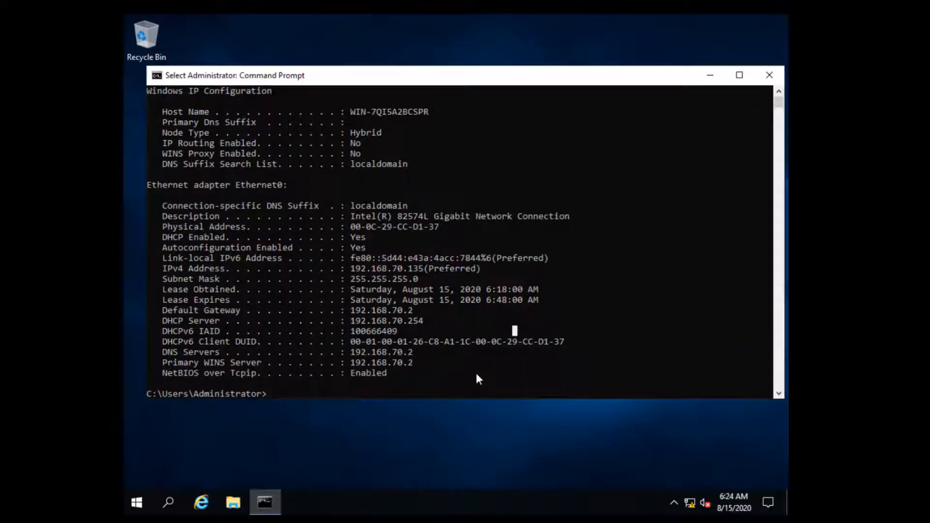
{"action": "type", "text": "cls"}
{"action": "key", "text": "Return"}
{"action": "type", "text": "ipconfig /all"}
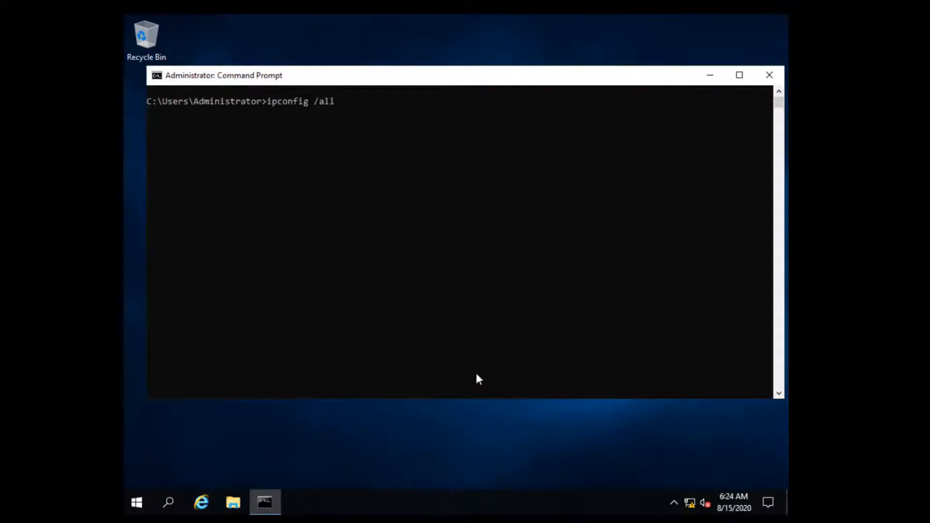
{"action": "key", "text": "Return"}
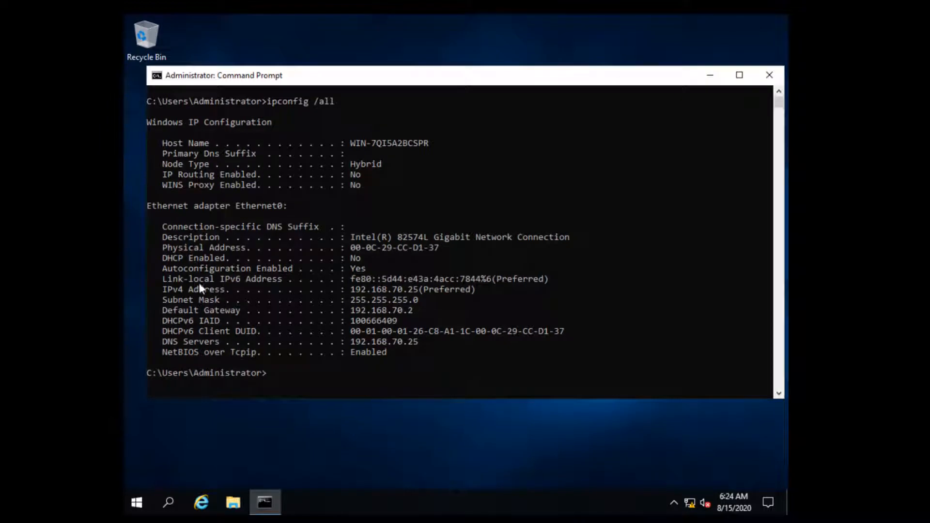
Confirm DHCP is off and 192.168.70.25 is the IPv4 and DNS address, then exit the console.
{"action": "left_click_drag", "start_coordinate": [159, 258], "coordinate": [375, 260]}
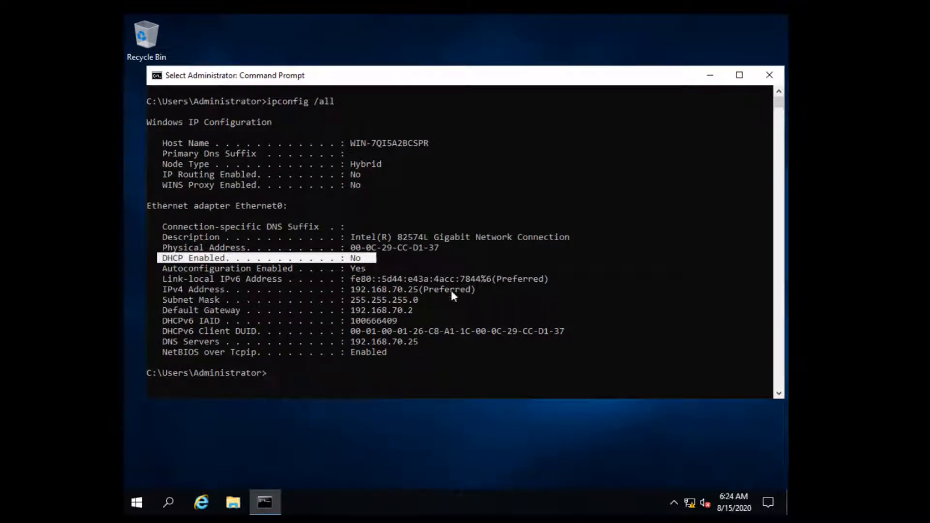
{"action": "left_click_drag", "start_coordinate": [482, 288], "coordinate": [180, 282]}
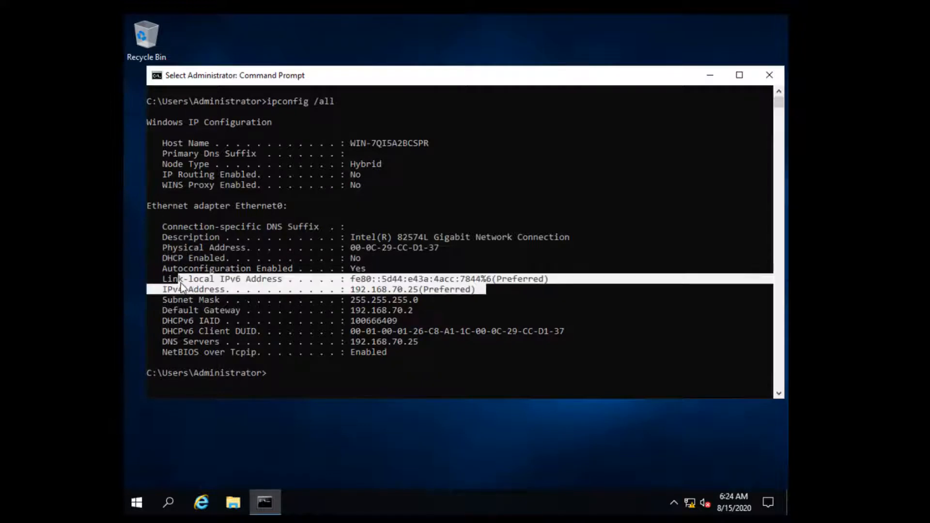
{"action": "left_click", "coordinate": [380, 300]}
{"action": "left_click", "coordinate": [431, 308]}
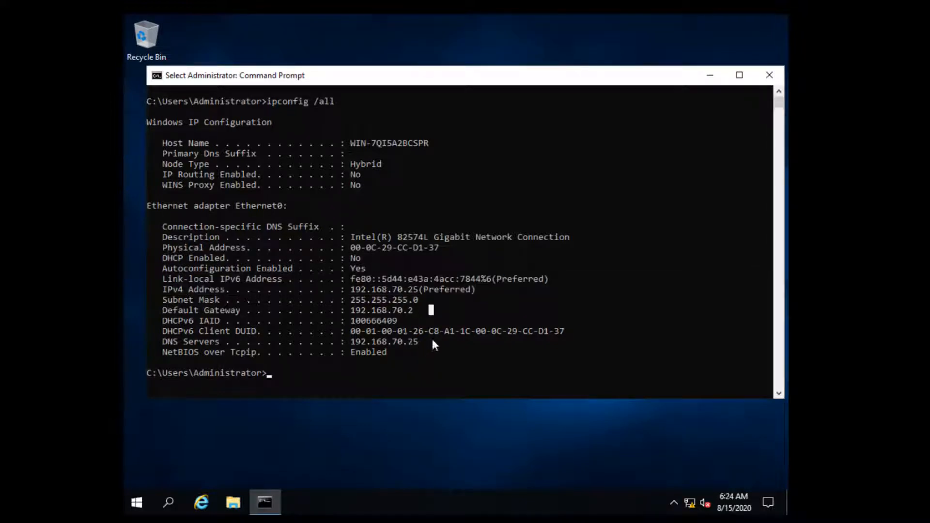
{"action": "left_click_drag", "start_coordinate": [431, 341], "coordinate": [173, 343]}
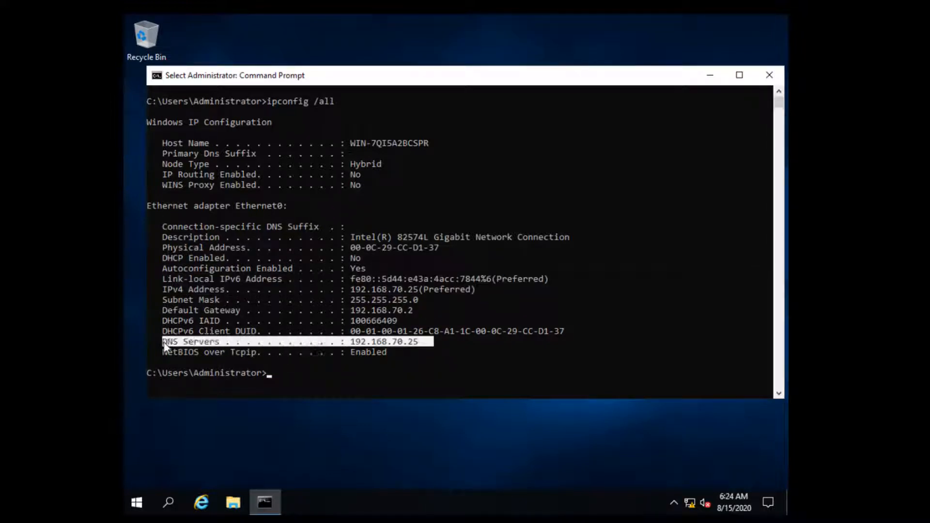
{"action": "left_click", "coordinate": [321, 373]}
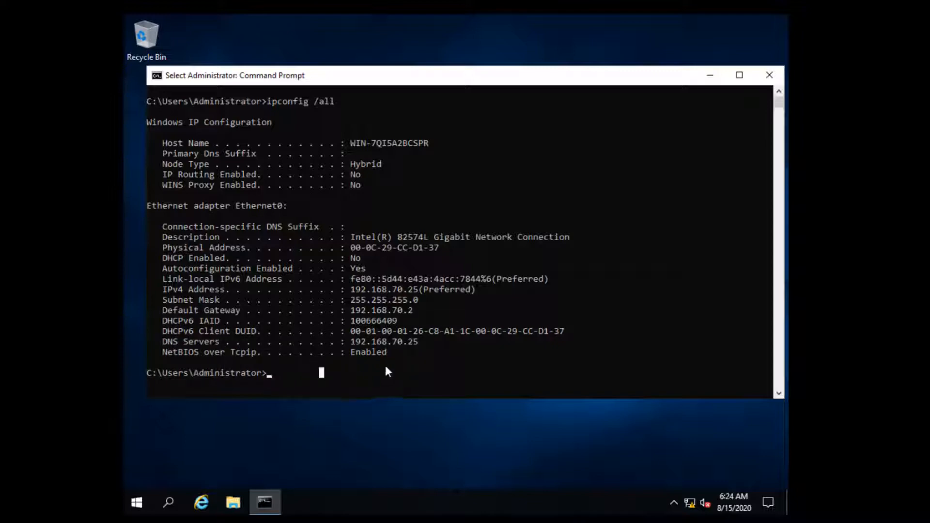
{"action": "type", "text": "exit"}
{"action": "key", "text": "Return"}
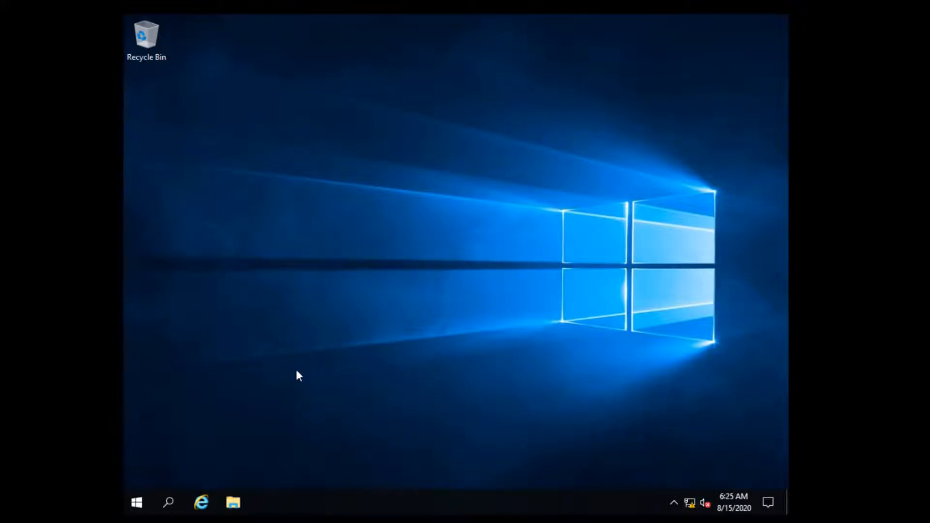
Open Control Panel's System page and the computer name settings.
{"action": "left_click", "coordinate": [168, 502]}
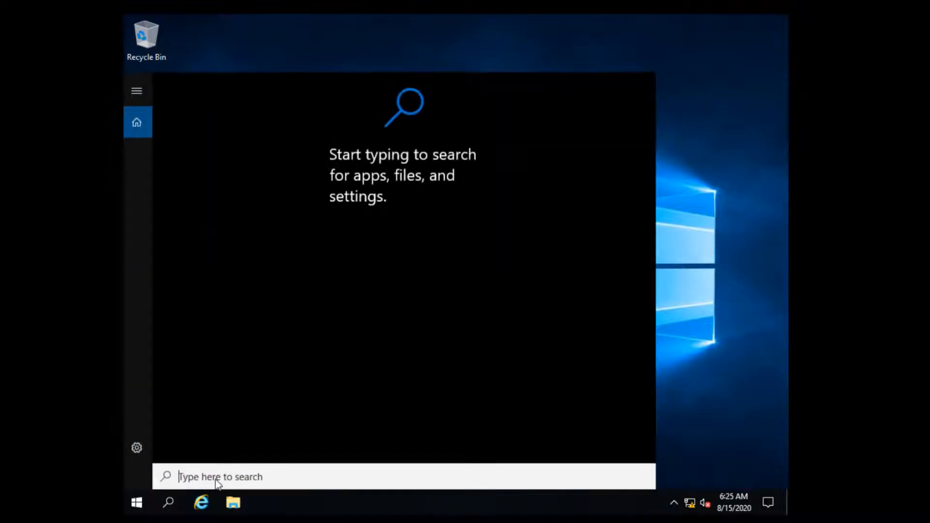
{"action": "type", "text": "cont"}
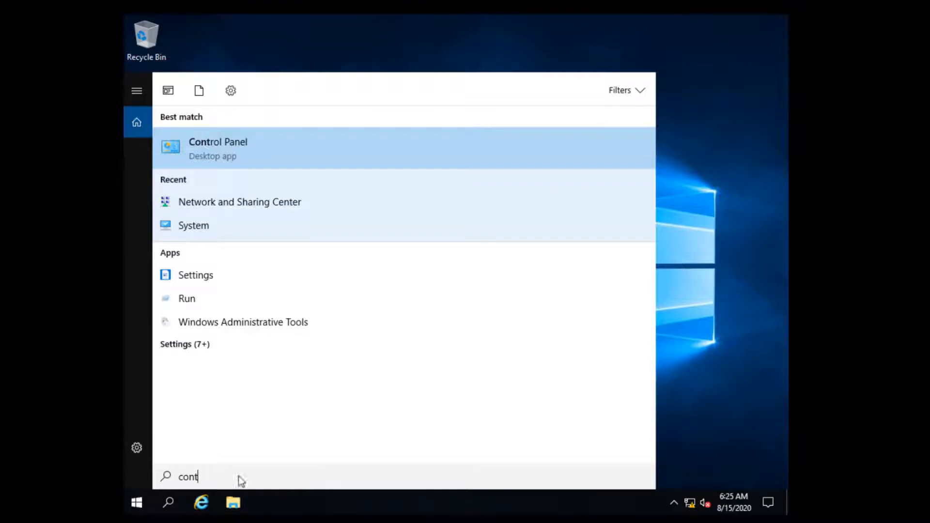
{"action": "left_click", "coordinate": [266, 146]}
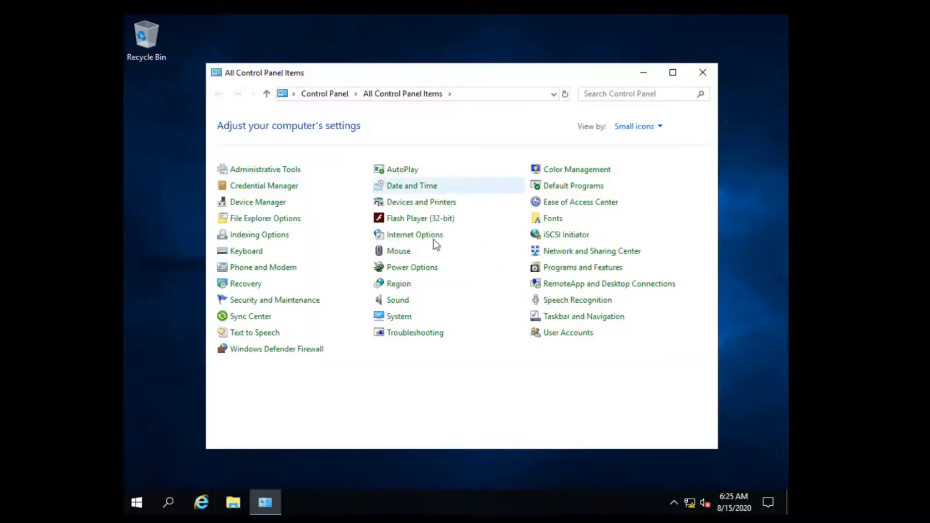
{"action": "left_click", "coordinate": [400, 315]}
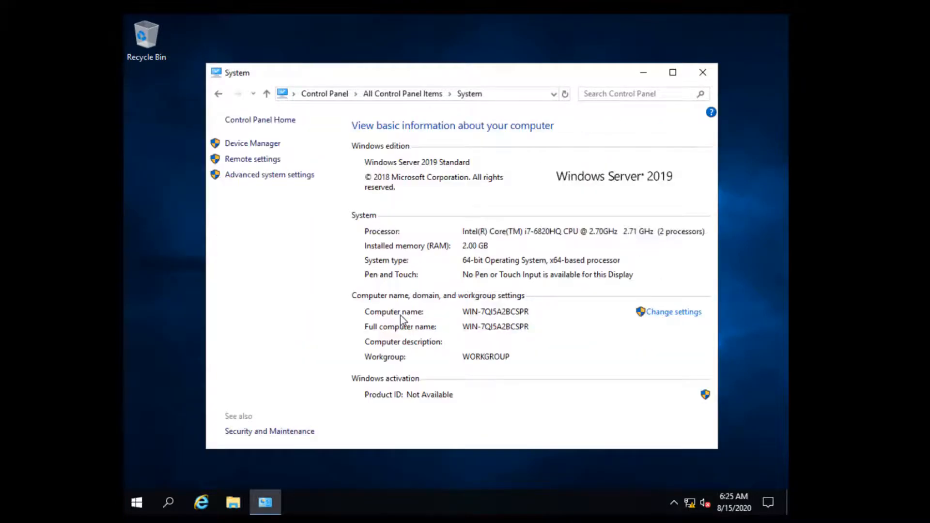
{"action": "left_click", "coordinate": [659, 312]}
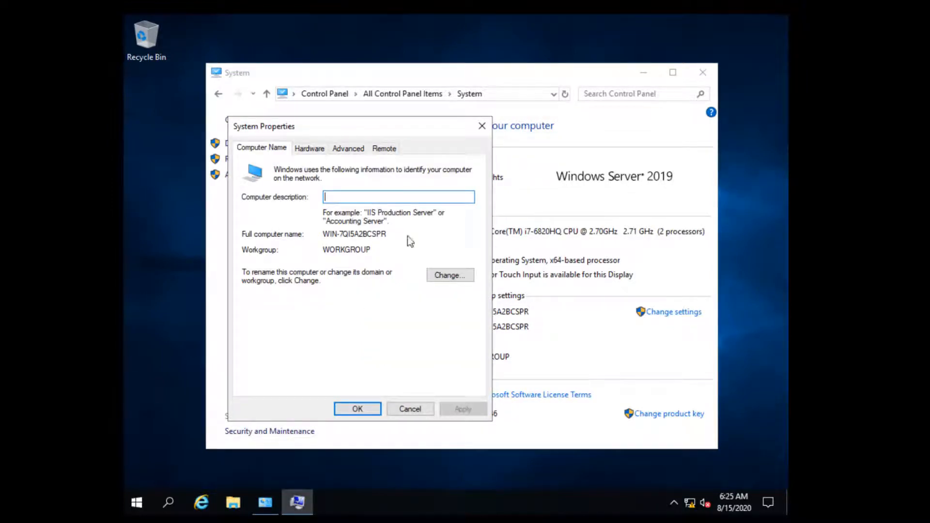
{"action": "left_click", "coordinate": [451, 277]}
Rename the computer to Galactica, postponing the required restart.
{"action": "left_click_drag", "start_coordinate": [356, 229], "coordinate": [151, 230]}
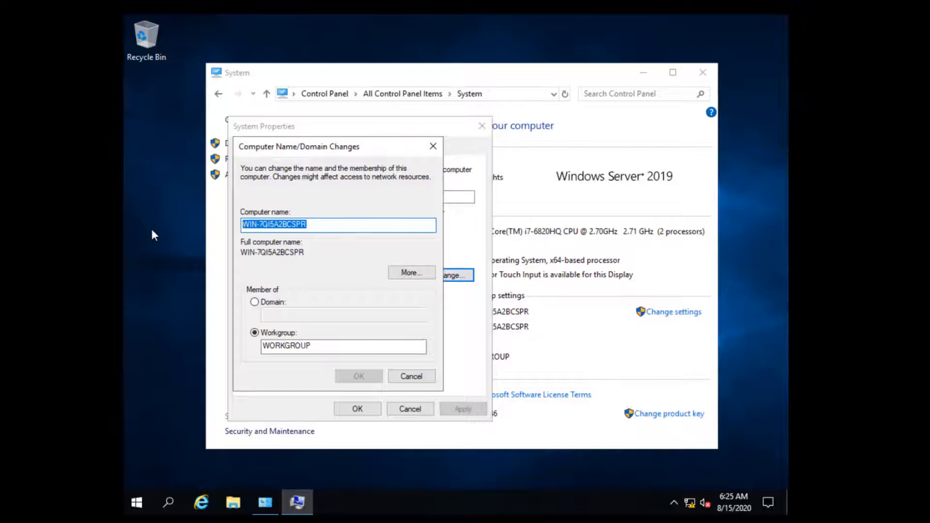
{"action": "type", "text": "Ga"}
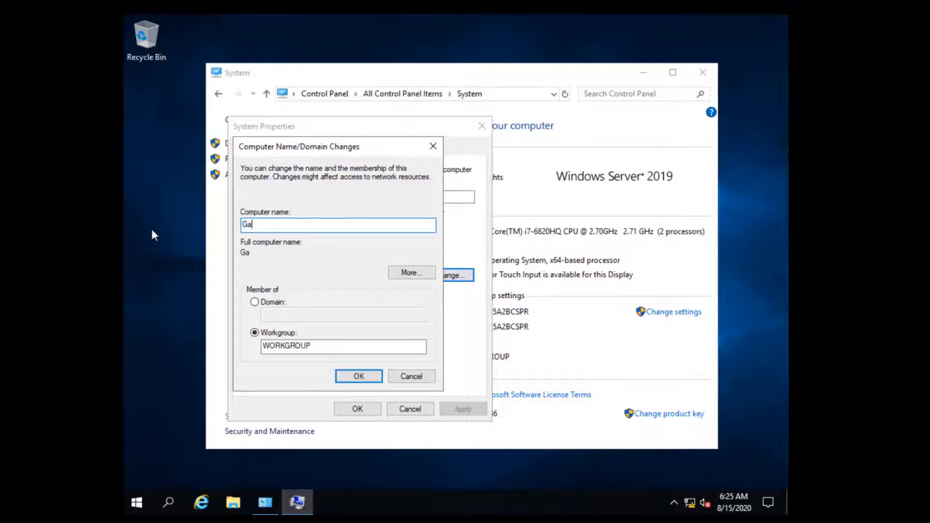
{"action": "type", "text": "lactica"}
{"action": "left_click_drag", "start_coordinate": [318, 229], "coordinate": [149, 225]}
{"action": "key", "text": "ctrl+c"}
{"action": "left_click", "coordinate": [320, 223]}
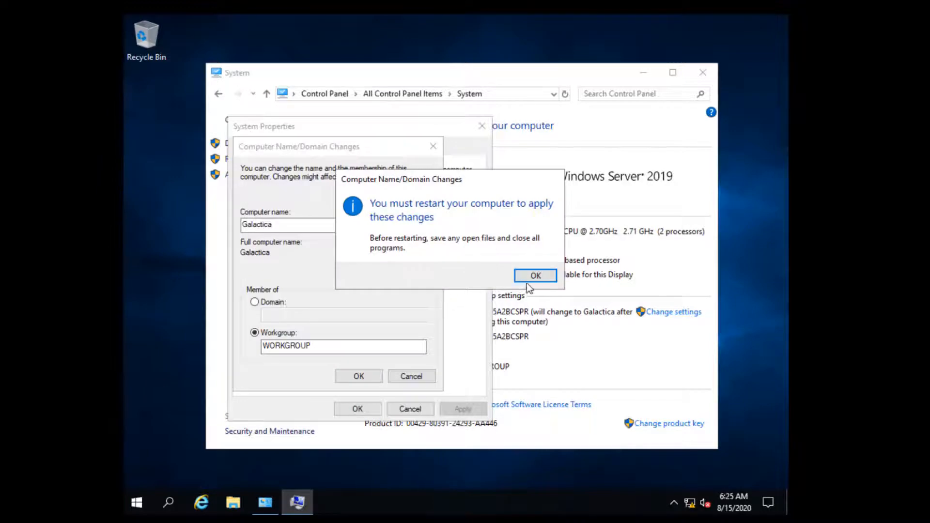
{"action": "left_click", "coordinate": [529, 280]}
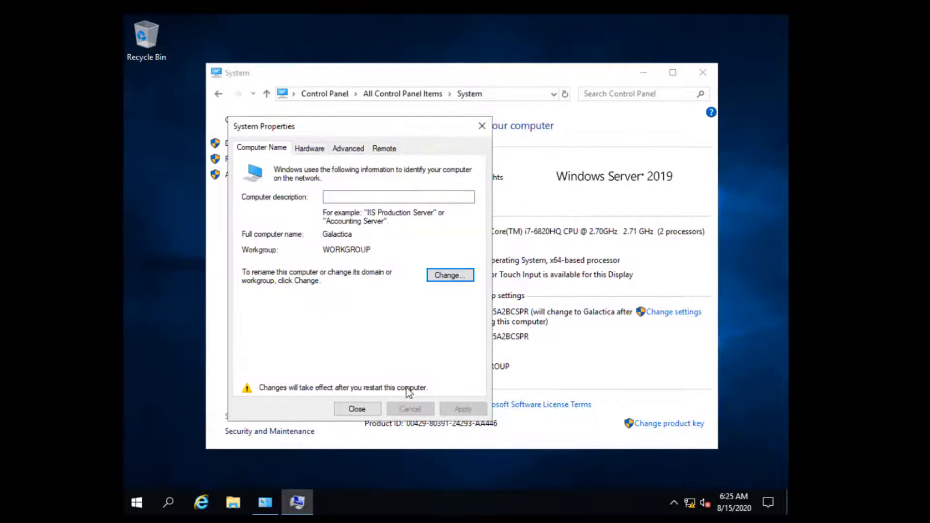
{"action": "left_click", "coordinate": [357, 409]}
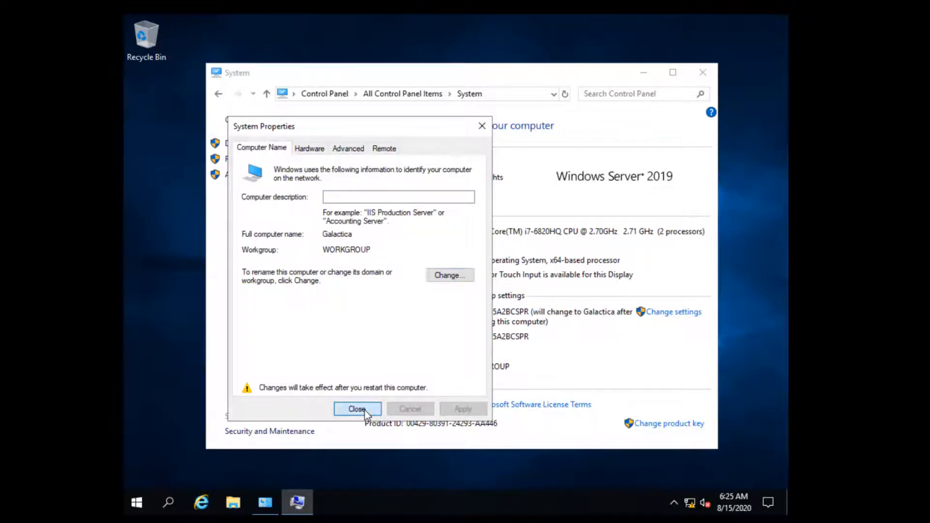
{"action": "left_click", "coordinate": [524, 271]}
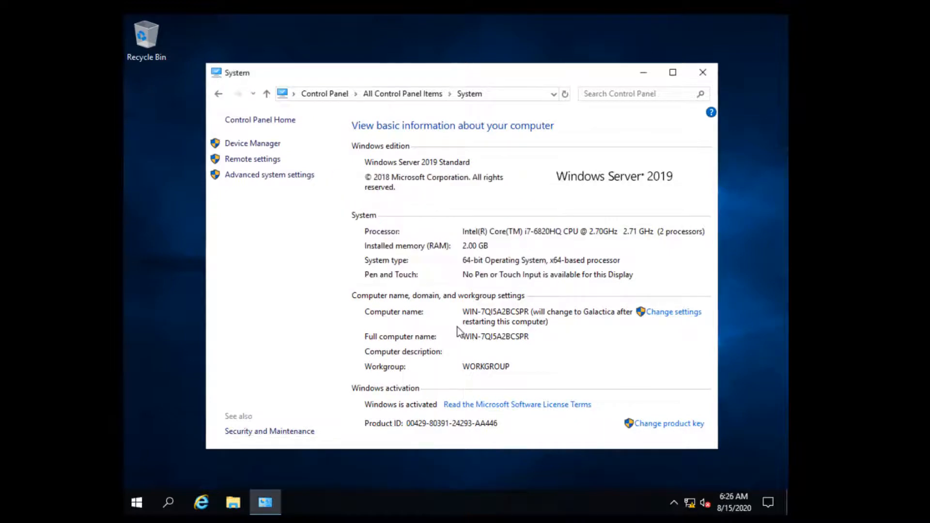
Set the computer description to Galactica and close the System window.
{"action": "left_click", "coordinate": [675, 312]}
{"action": "left_click", "coordinate": [254, 110]}
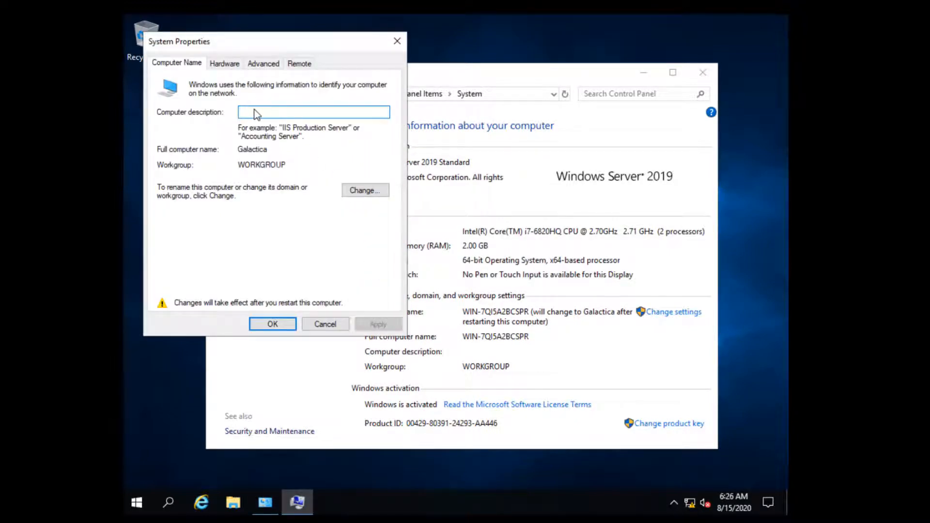
{"action": "key", "text": "ctrl+v"}
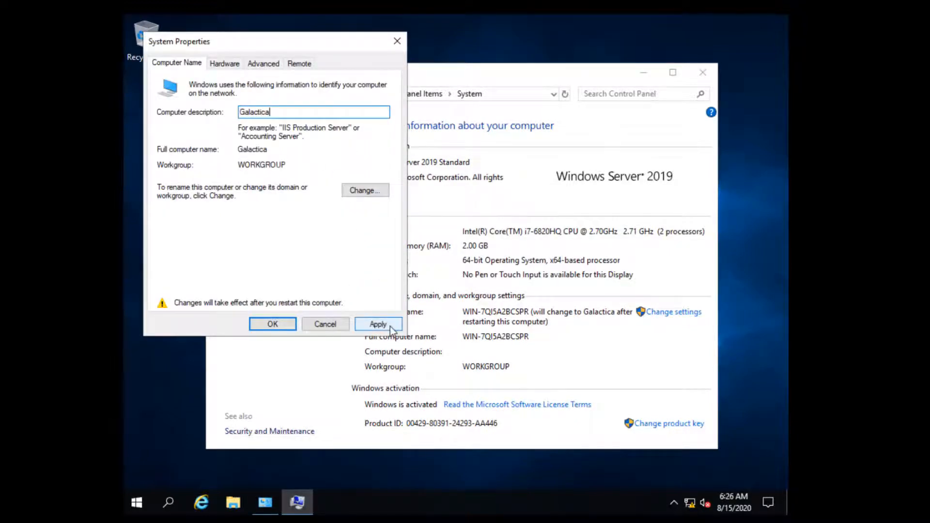
{"action": "left_click", "coordinate": [377, 324]}
{"action": "left_click", "coordinate": [288, 326]}
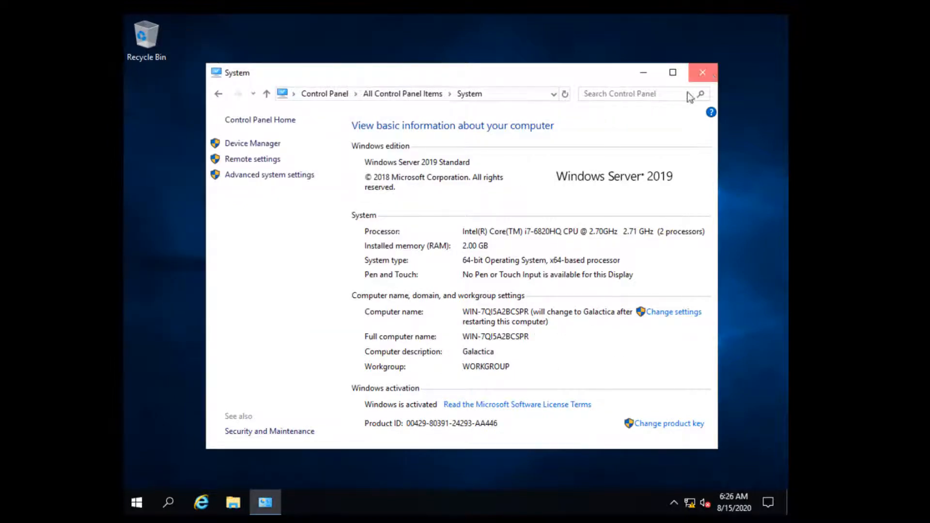
{"action": "left_click", "coordinate": [703, 73]}
Restart the server from the Start button's power menu, confirming the restart reason.
{"action": "right_click", "coordinate": [138, 504]}
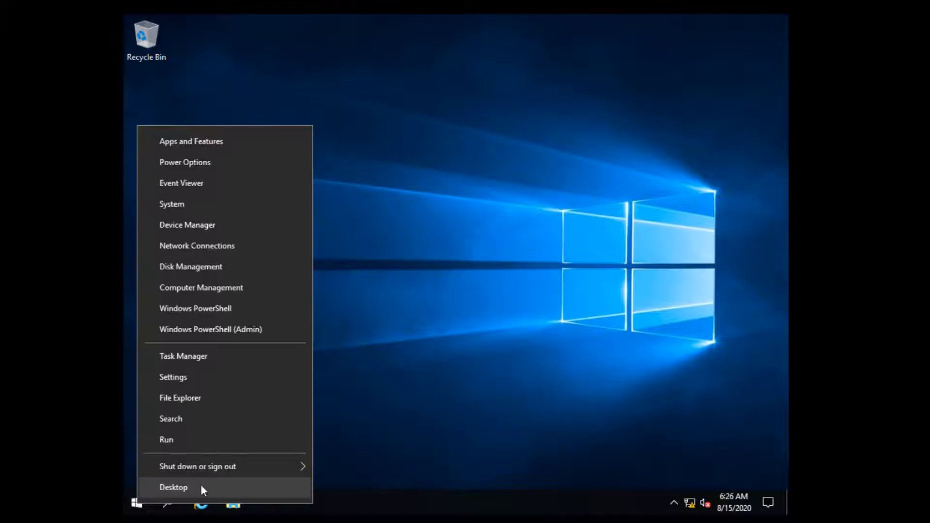
{"action": "mouse_move", "coordinate": [248, 469]}
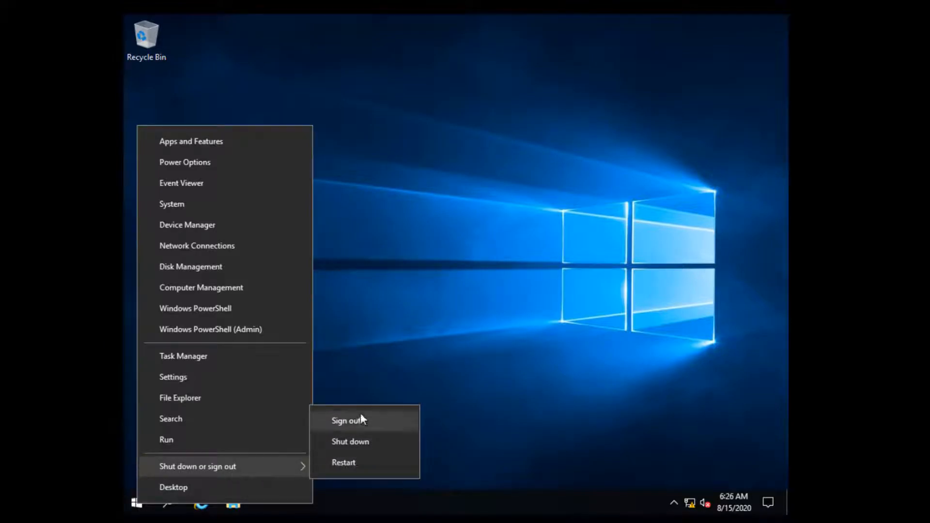
{"action": "left_click", "coordinate": [364, 460]}
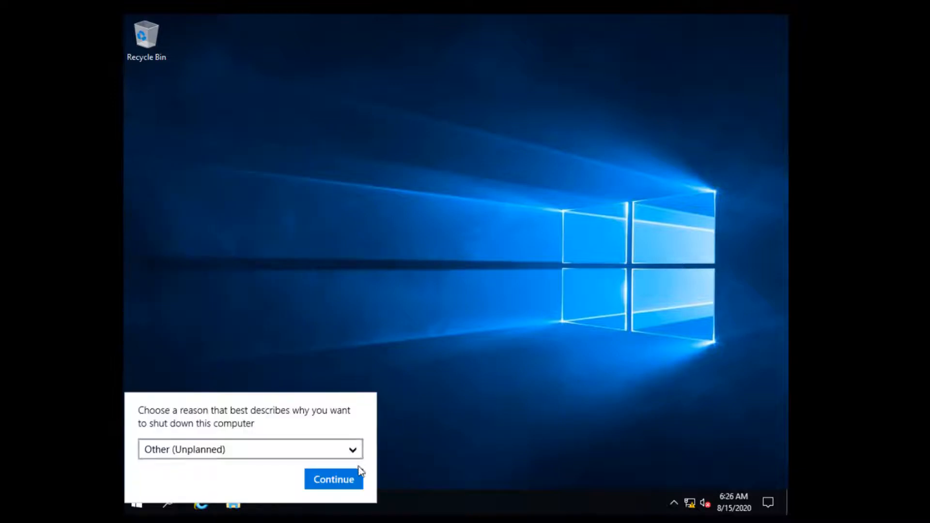
{"action": "left_click", "coordinate": [351, 480]}
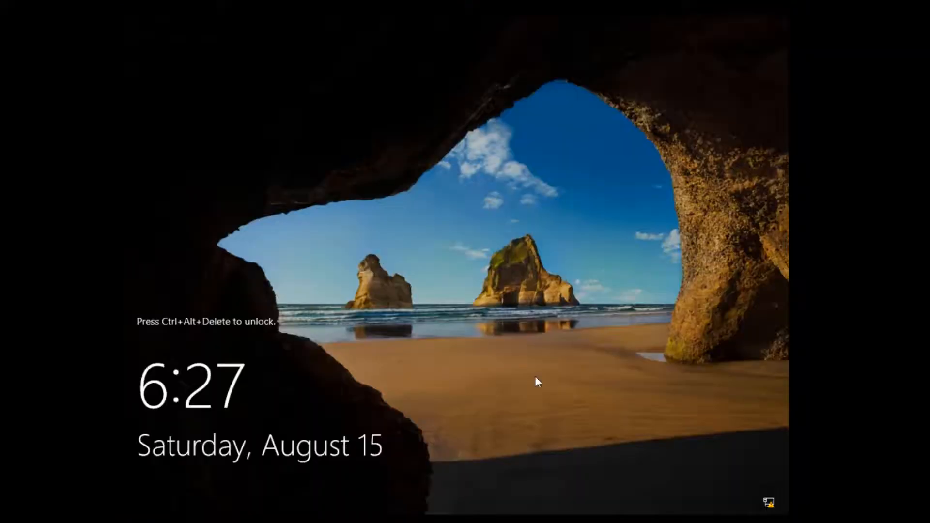
Sign back in as Administrator with the account password.
{"action": "key", "text": "ctrl+alt+Delete"}
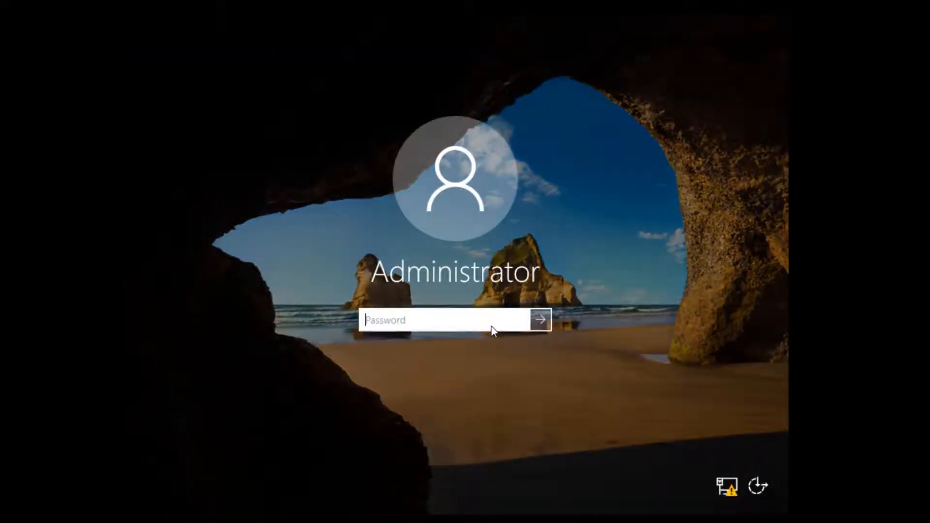
{"action": "type", "text": "••••••"}
{"action": "key", "text": "Return"}
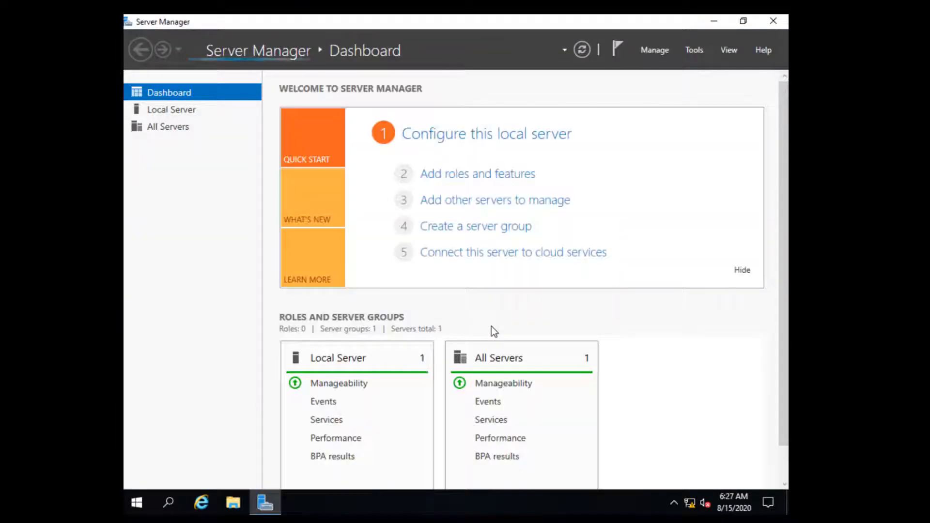
Open Command Prompt and run ipconfig /all.
{"action": "left_click", "coordinate": [172, 508]}
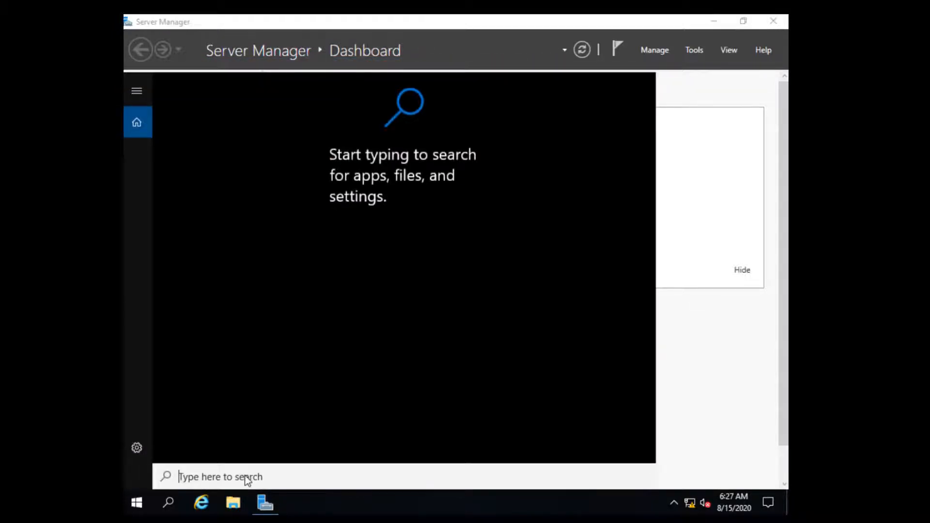
{"action": "type", "text": "cmd"}
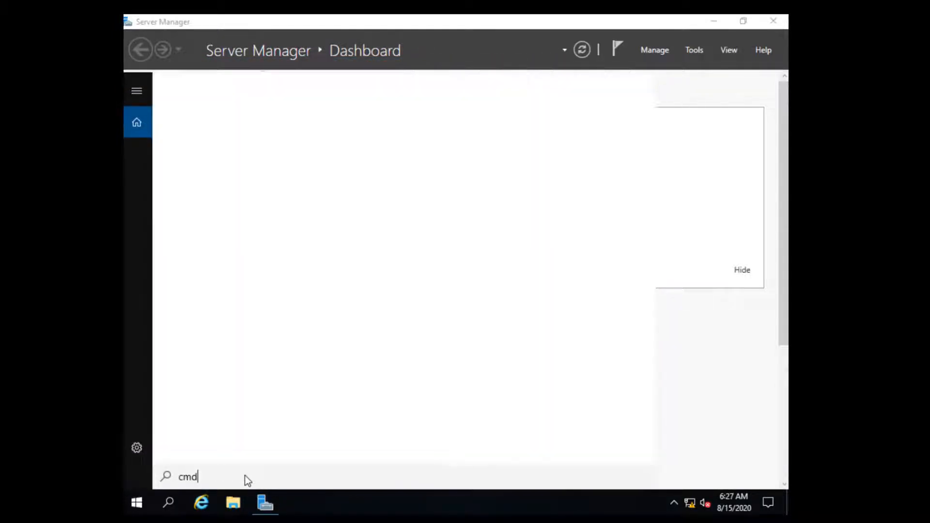
{"action": "left_click", "coordinate": [222, 145]}
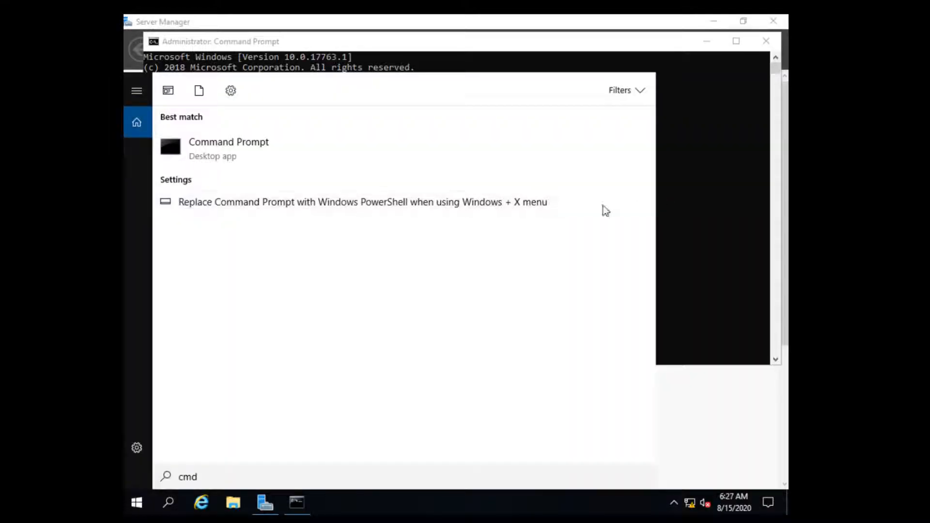
{"action": "left_click", "coordinate": [667, 225]}
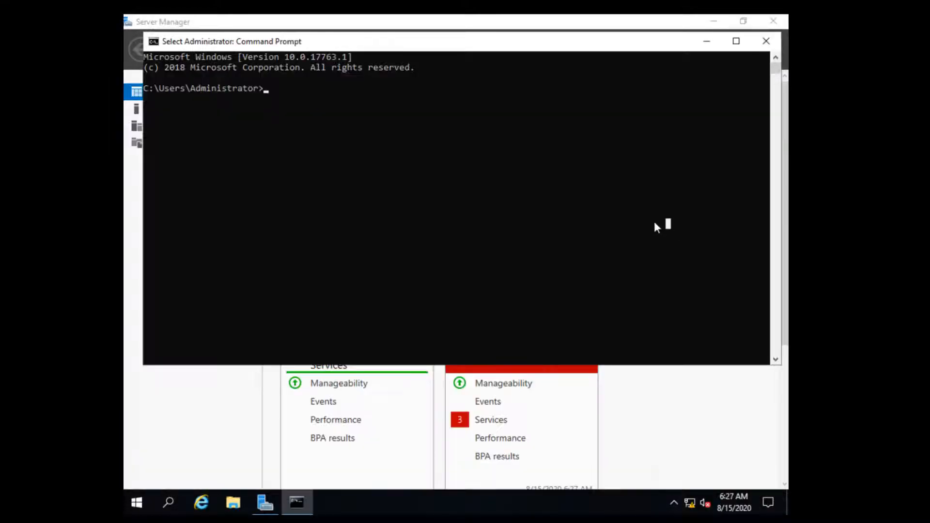
{"action": "type", "text": "ipconfig "}
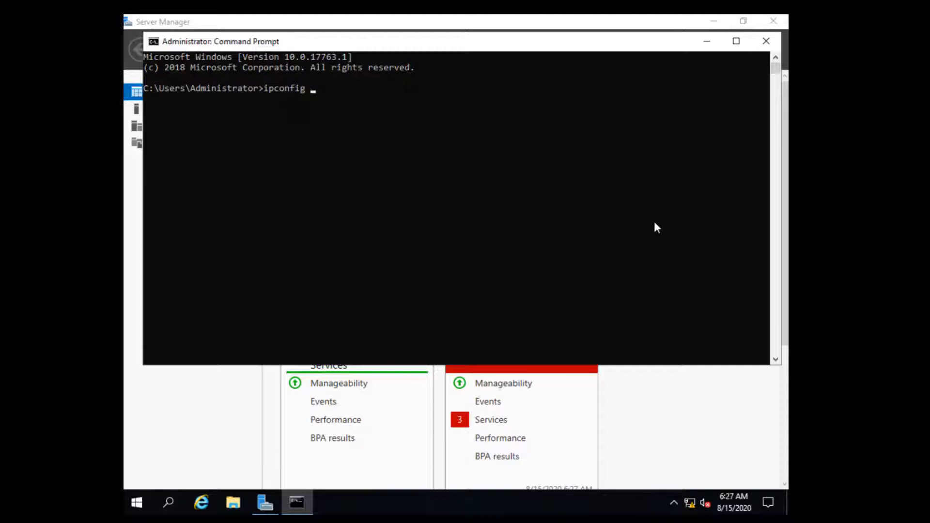
{"action": "type", "text": "/all"}
{"action": "key", "text": "Return"}
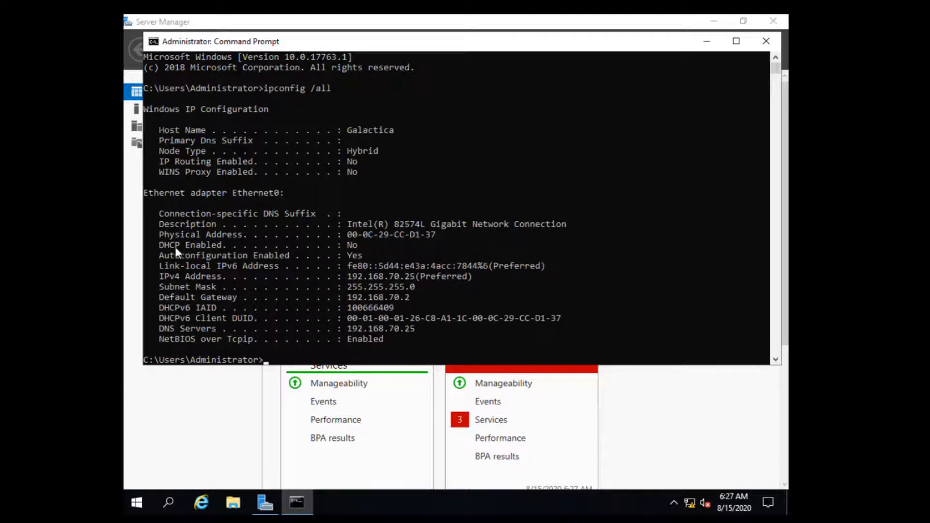
Highlight the IPv4 address, DNS Servers and host name Galactica lines in the output.
{"action": "left_click_drag", "start_coordinate": [175, 248], "coordinate": [348, 237]}
{"action": "left_click", "coordinate": [485, 270]}
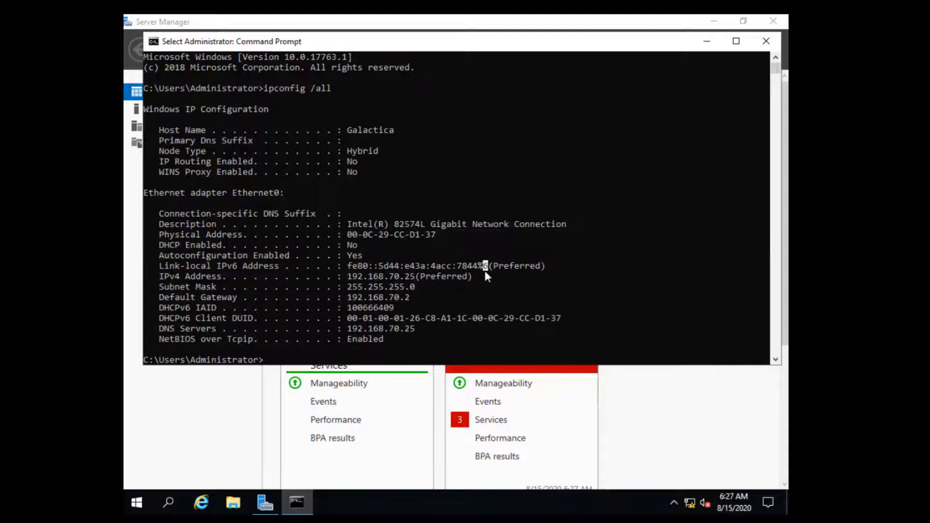
{"action": "left_click_drag", "start_coordinate": [486, 276], "coordinate": [147, 279]}
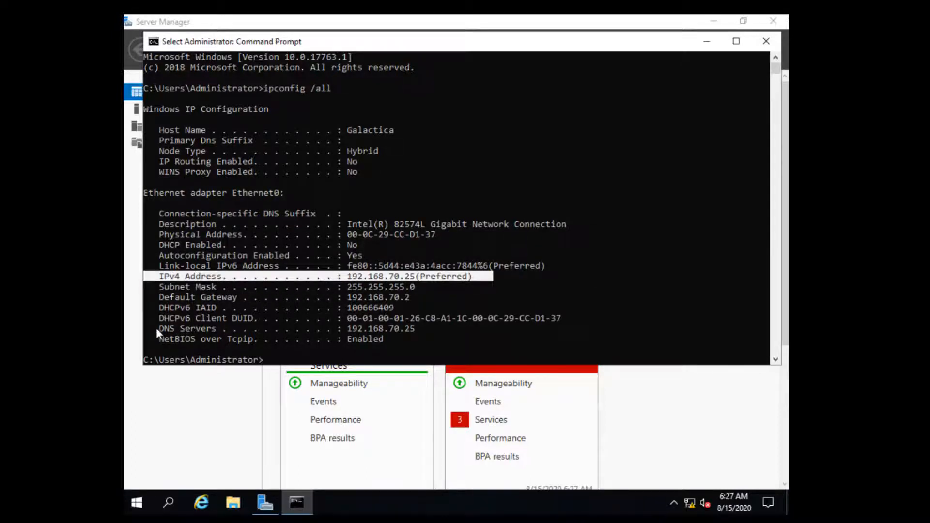
{"action": "left_click_drag", "start_coordinate": [156, 327], "coordinate": [423, 329]}
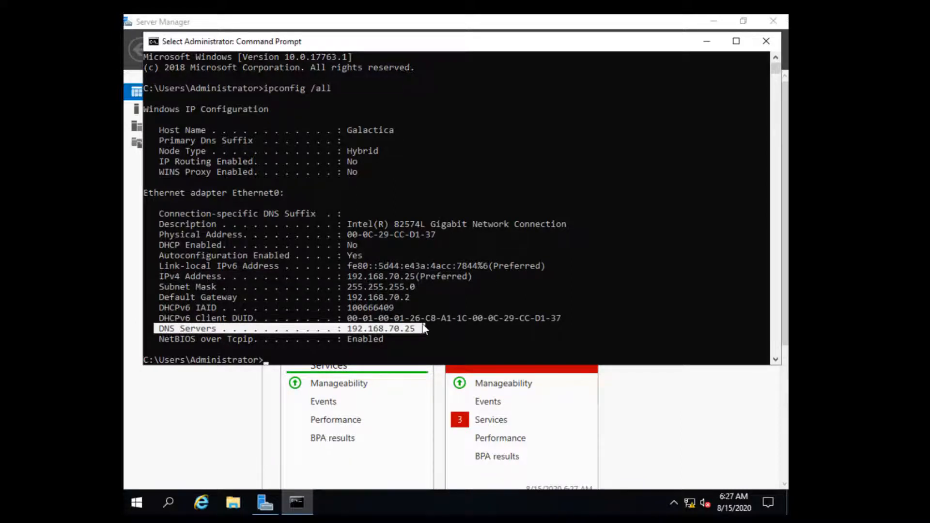
{"action": "left_click", "coordinate": [392, 160]}
{"action": "left_click_drag", "start_coordinate": [157, 129], "coordinate": [404, 132]}
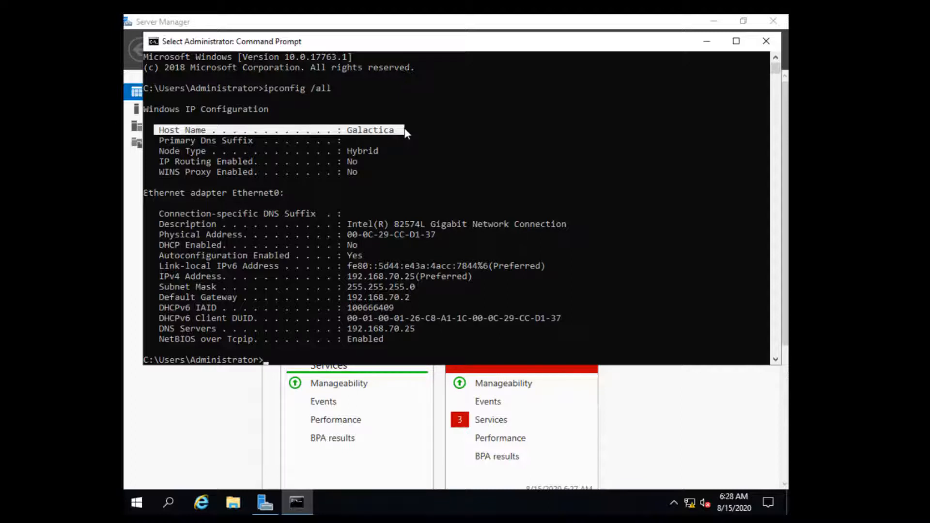
{"action": "key", "text": "Return"}
Close Command Prompt and start the Add Roles and Features wizard targeting Galactica.
{"action": "type", "text": "exit"}
{"action": "key", "text": "Return"}
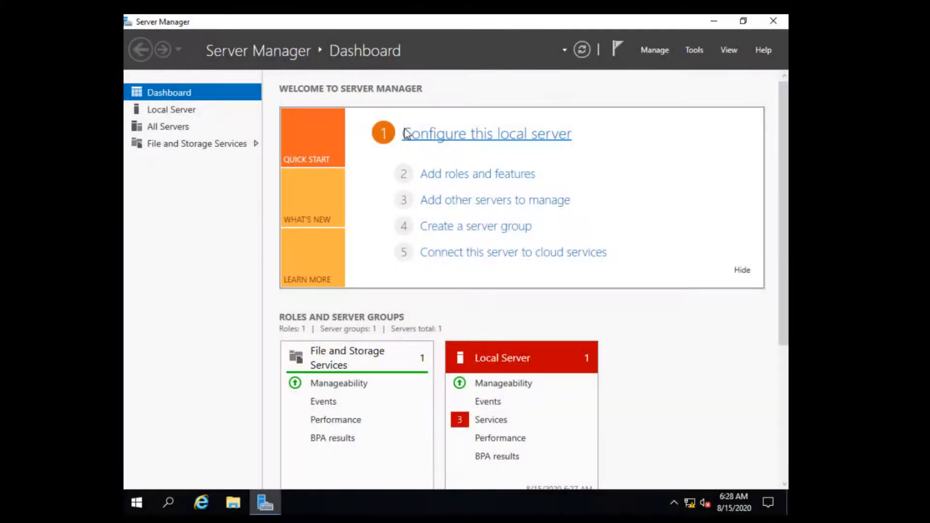
{"action": "left_click", "coordinate": [652, 48]}
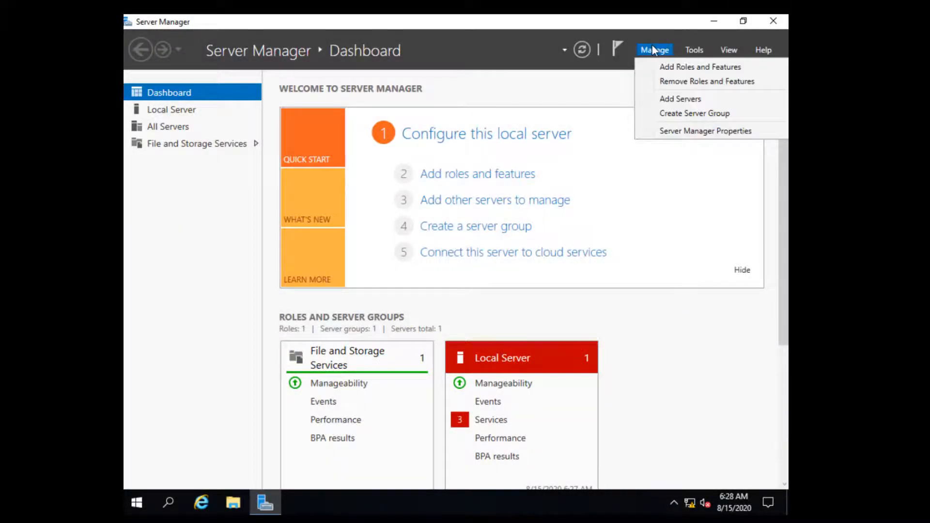
{"action": "left_click", "coordinate": [688, 70]}
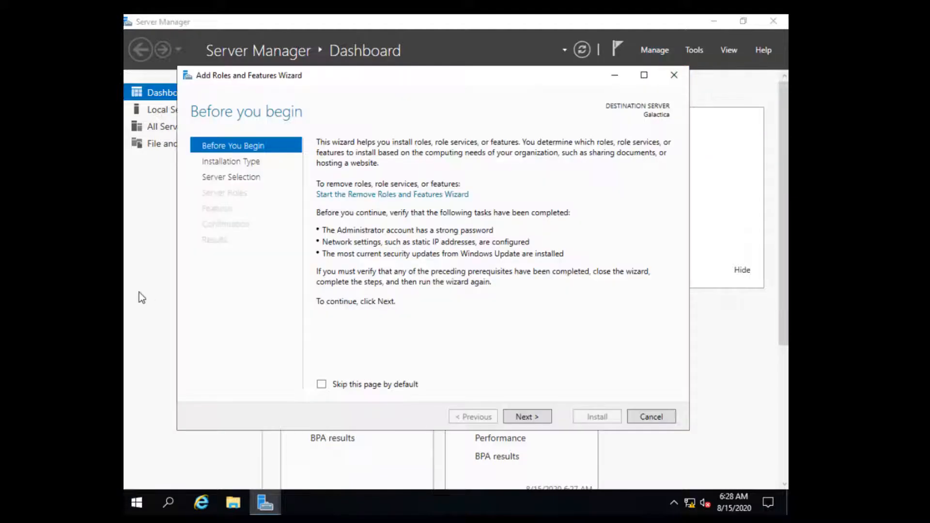
{"action": "left_click", "coordinate": [530, 418]}
{"action": "left_click", "coordinate": [530, 419]}
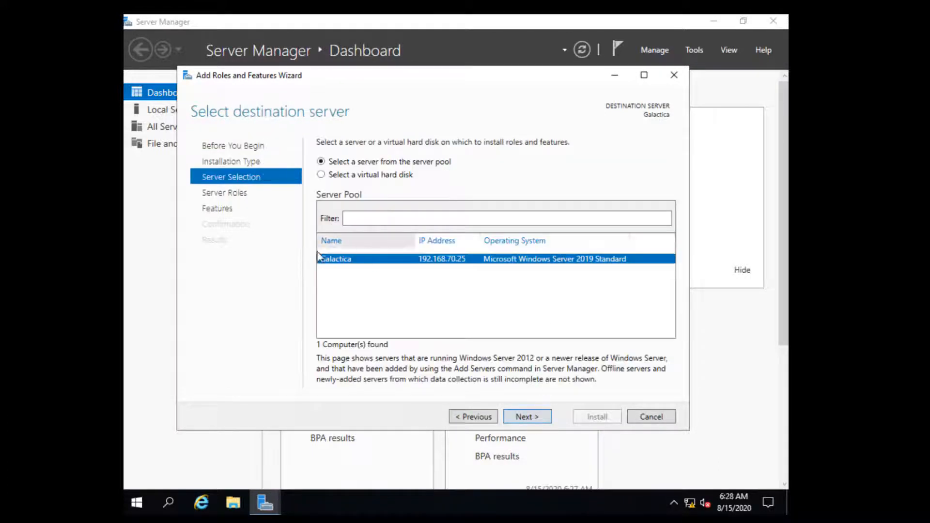
{"action": "left_click", "coordinate": [535, 415]}
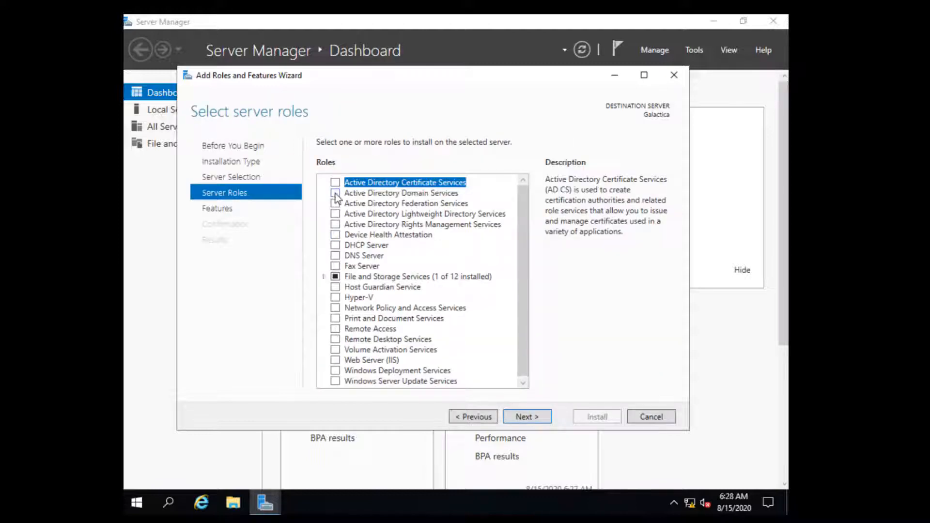
Add the Active Directory Domain Services role with its management features and advance to confirmation.
{"action": "left_click", "coordinate": [335, 193]}
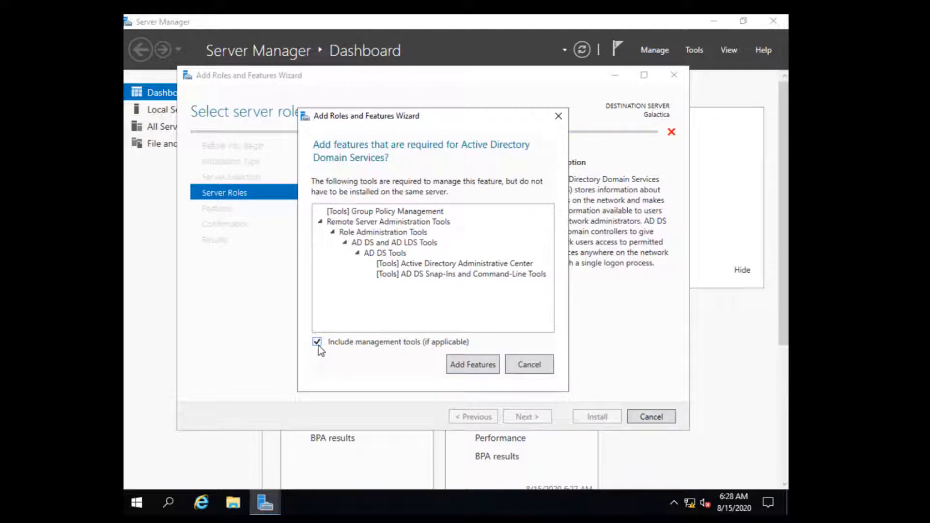
{"action": "left_click", "coordinate": [473, 365]}
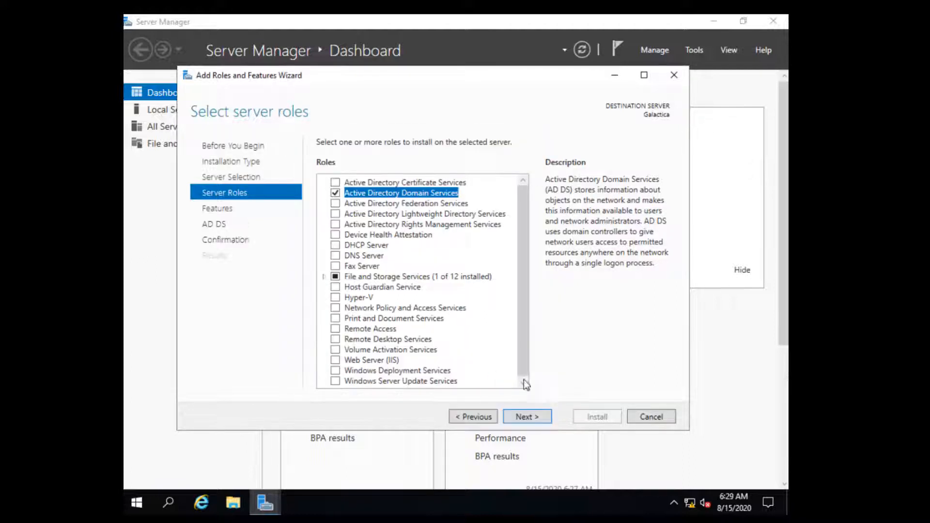
{"action": "left_click", "coordinate": [534, 415]}
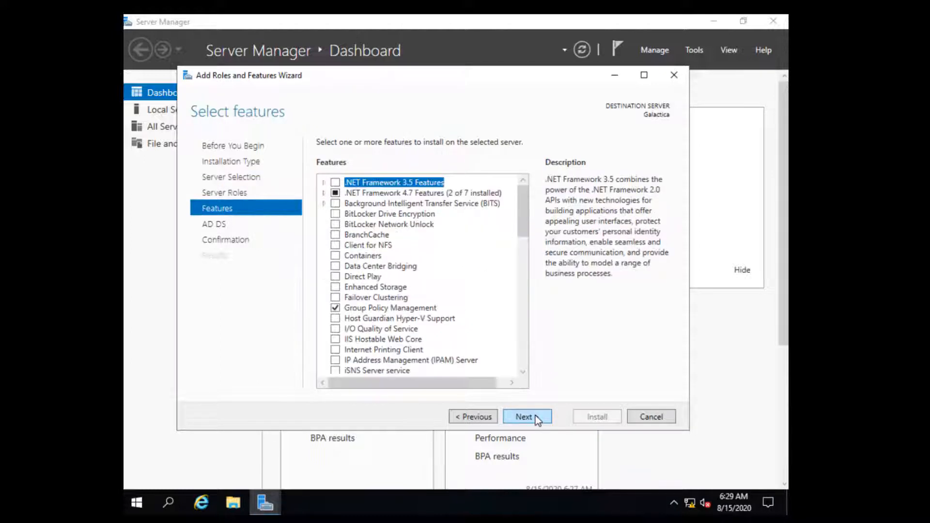
{"action": "left_click", "coordinate": [534, 416]}
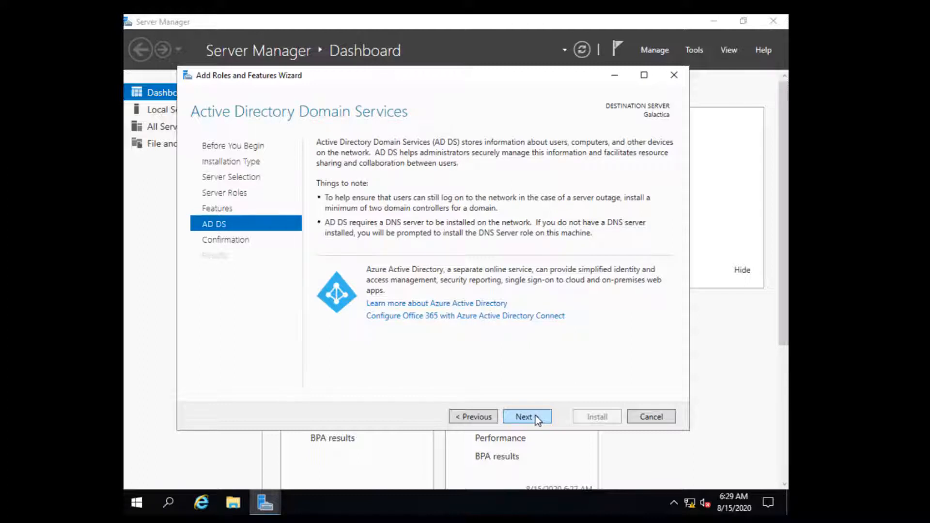
{"action": "left_click", "coordinate": [535, 416]}
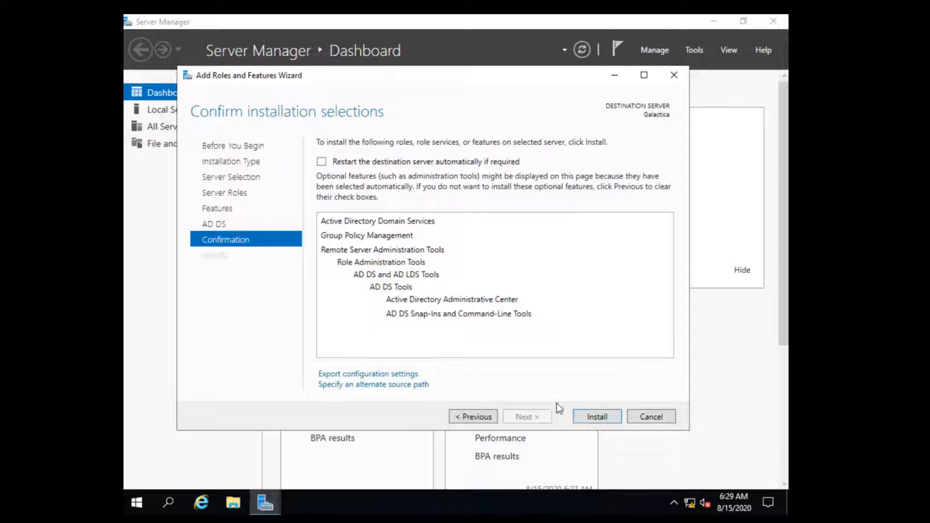
Install Active Directory Domain Services on Galactica and close the wizard once it succeeds.
{"action": "left_click", "coordinate": [598, 419]}
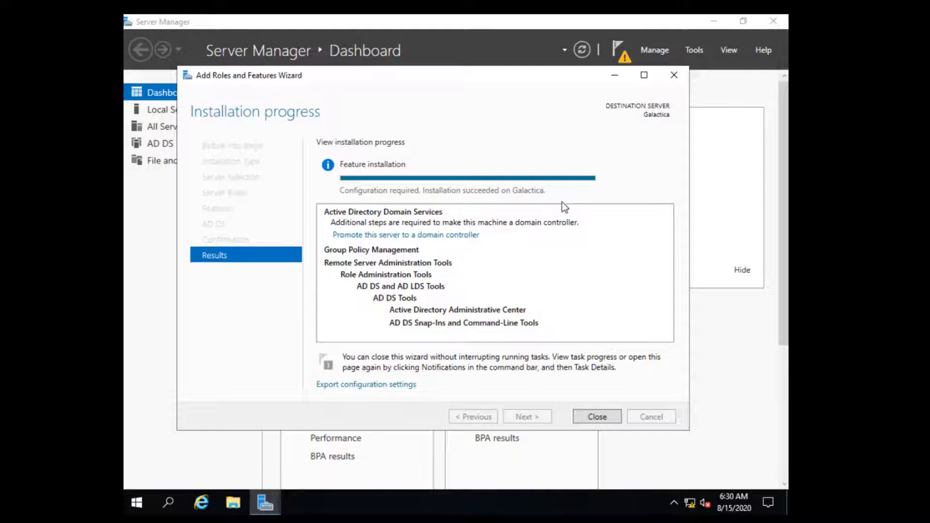
{"action": "left_click", "coordinate": [606, 419]}
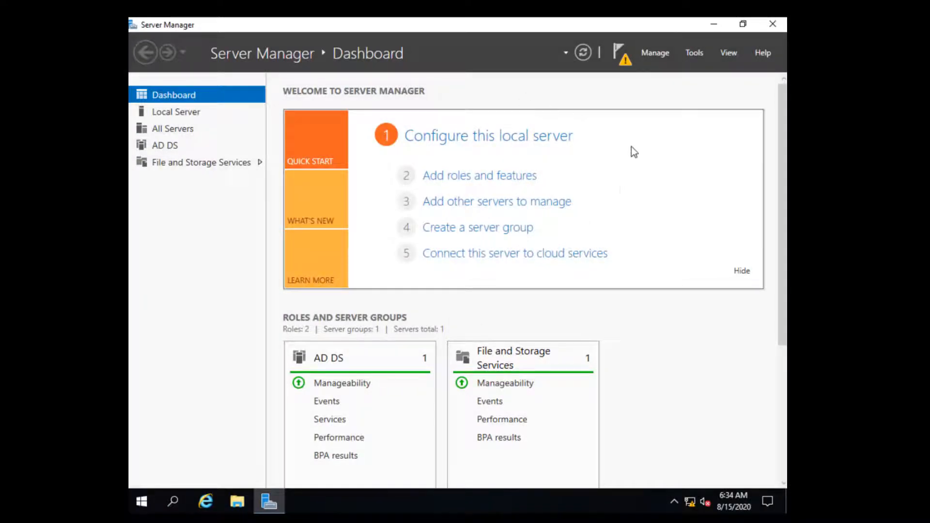
Launch domain controller promotion and choose a new forest with root domain BattleStars.fleet.
{"action": "left_click", "coordinate": [625, 56]}
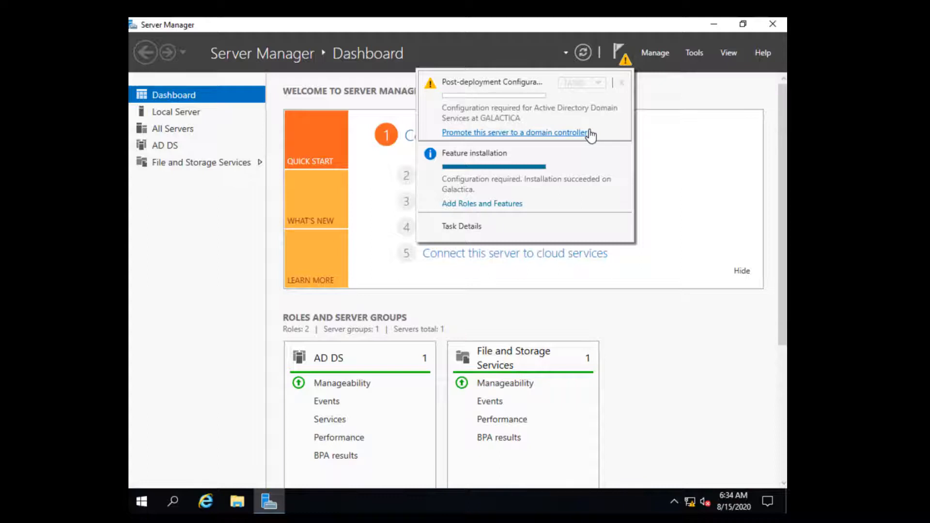
{"action": "left_click", "coordinate": [536, 133]}
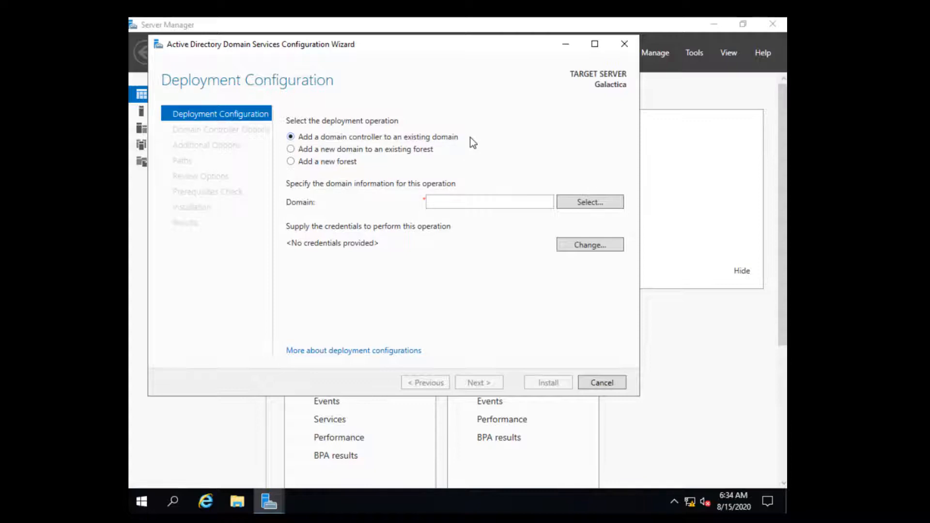
{"action": "left_click", "coordinate": [351, 152]}
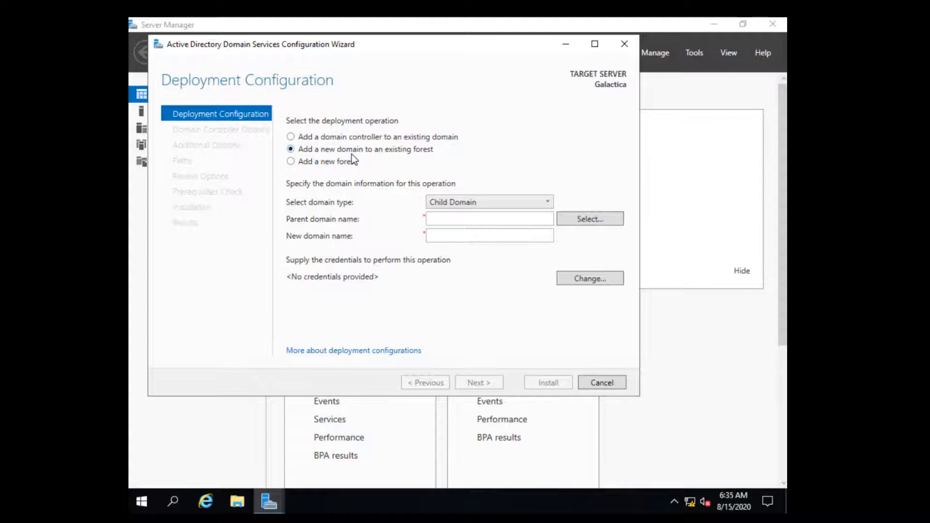
{"action": "left_click", "coordinate": [330, 162]}
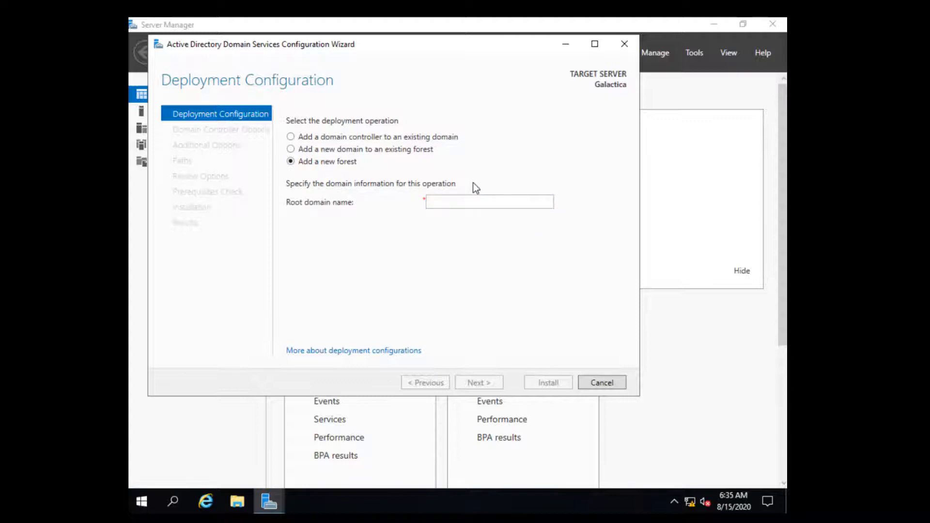
{"action": "left_click", "coordinate": [459, 205]}
{"action": "type", "text": "BattleStar"}
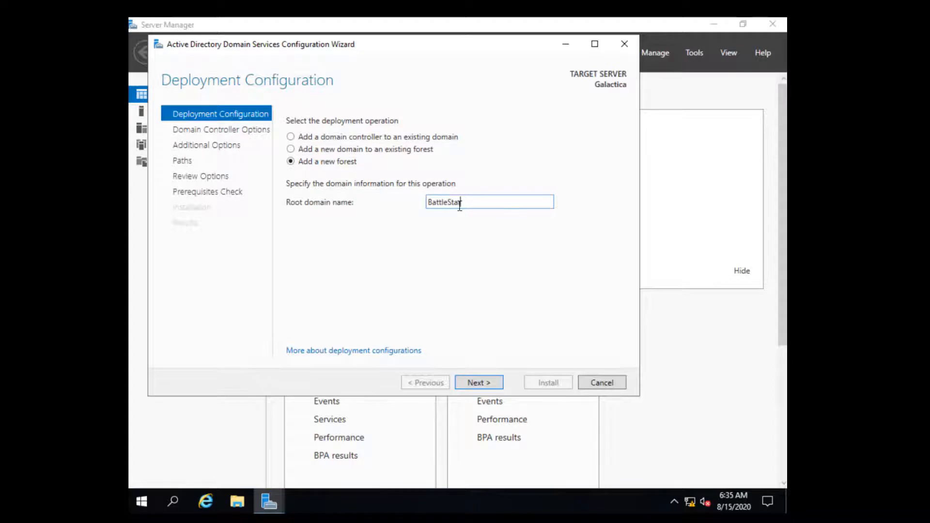
{"action": "type", "text": "s.fleet"}
On Domain Controller Options, keep the forest functional level at Windows Server 2016.
{"action": "left_click", "coordinate": [485, 387]}
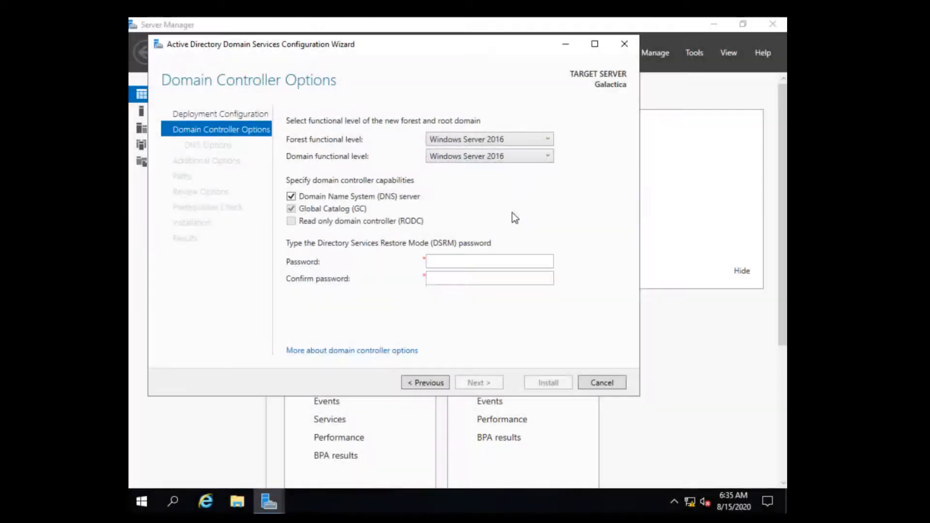
{"action": "left_click", "coordinate": [548, 141]}
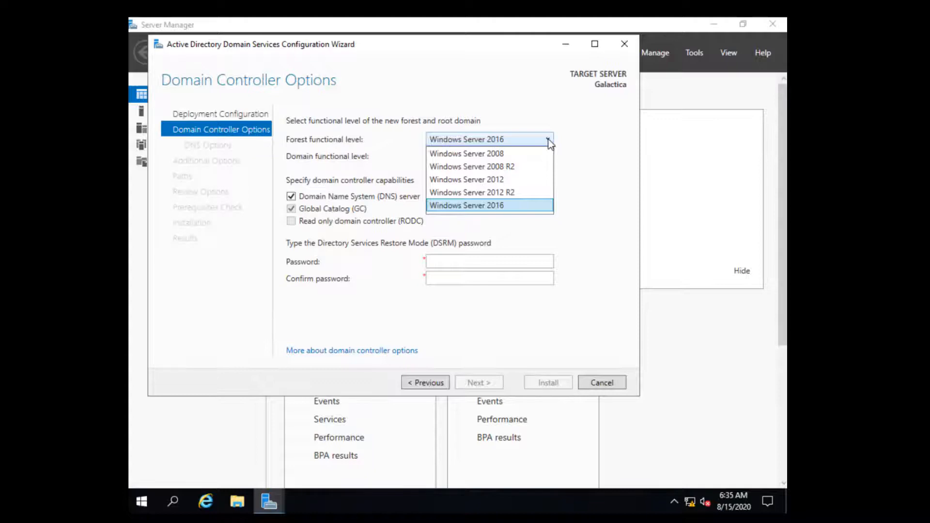
{"action": "left_click", "coordinate": [597, 159]}
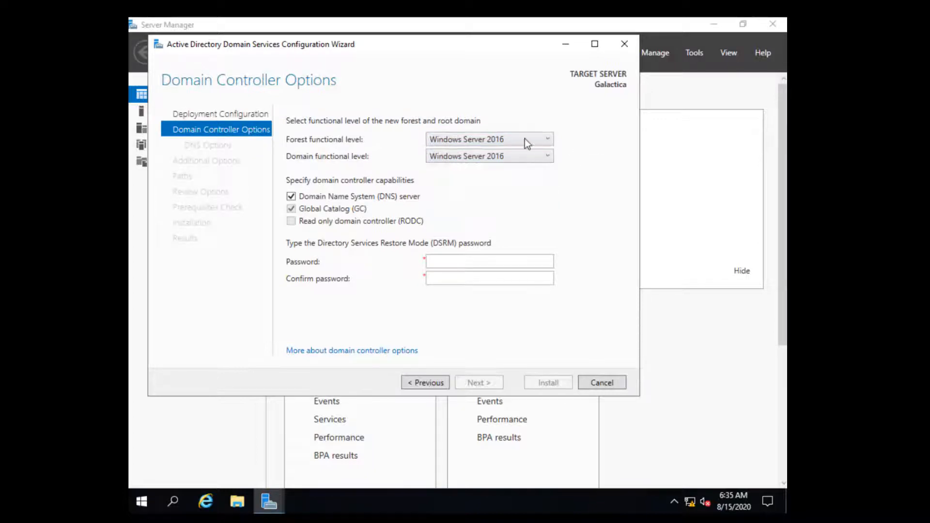
{"action": "left_click", "coordinate": [547, 138]}
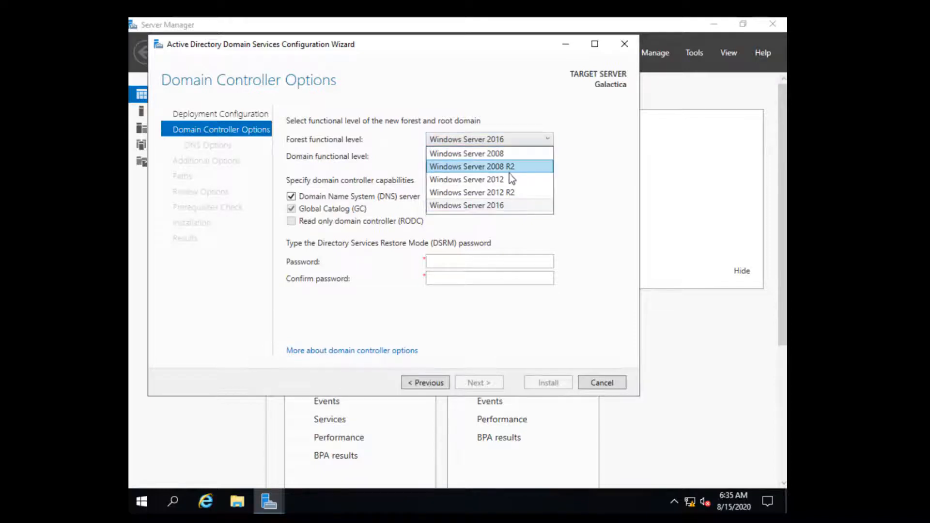
{"action": "left_click", "coordinate": [591, 145]}
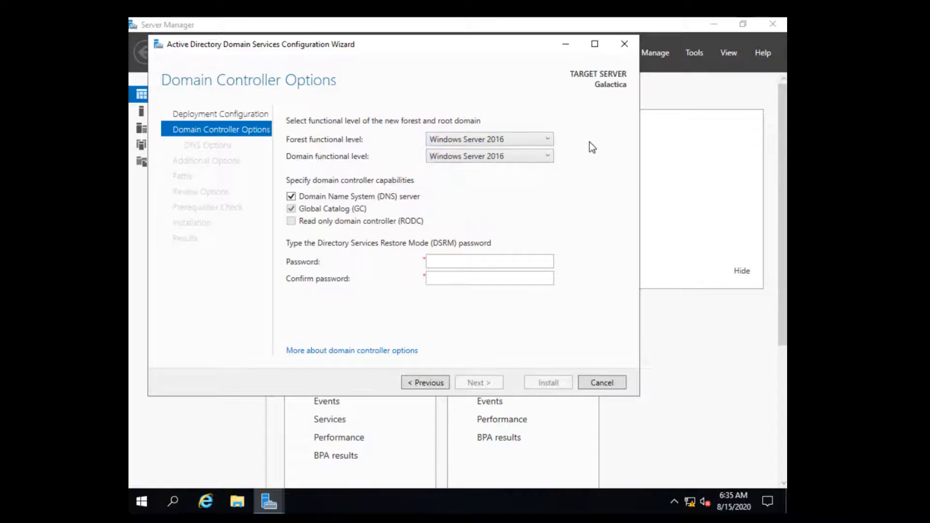
{"action": "left_click", "coordinate": [545, 139]}
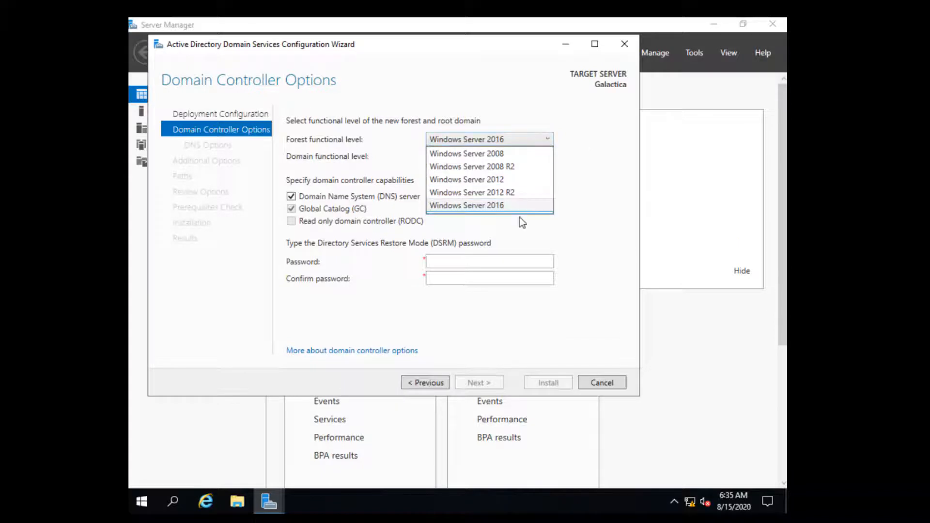
{"action": "left_click", "coordinate": [588, 166]}
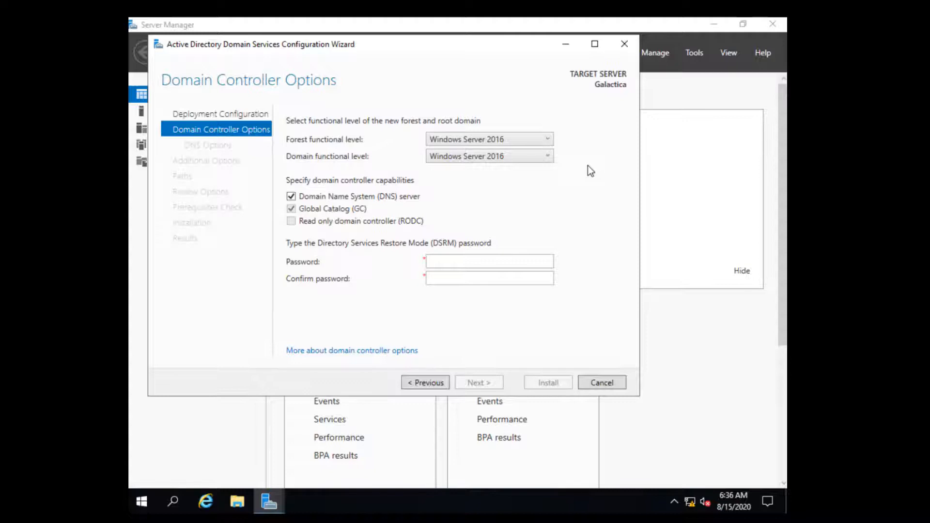
{"action": "left_click", "coordinate": [543, 141]}
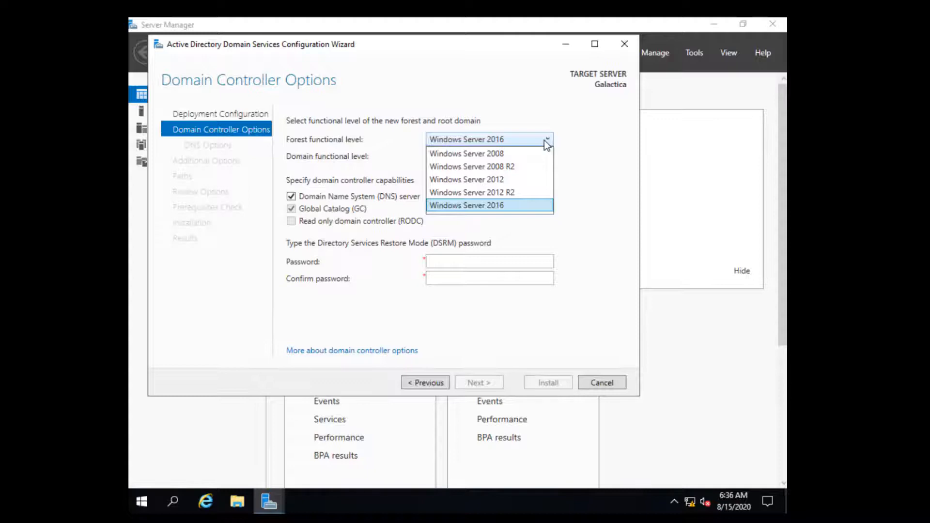
{"action": "left_click", "coordinate": [587, 195]}
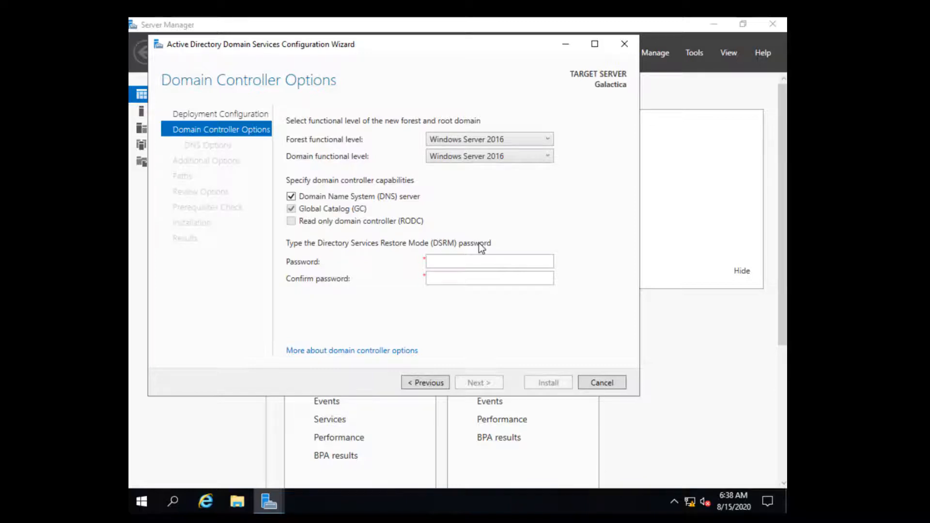
Set and confirm the Directory Services Restore Mode password.
{"action": "left_click", "coordinate": [463, 268]}
{"action": "type", "text": "•••••••••"}
{"action": "left_click", "coordinate": [473, 284]}
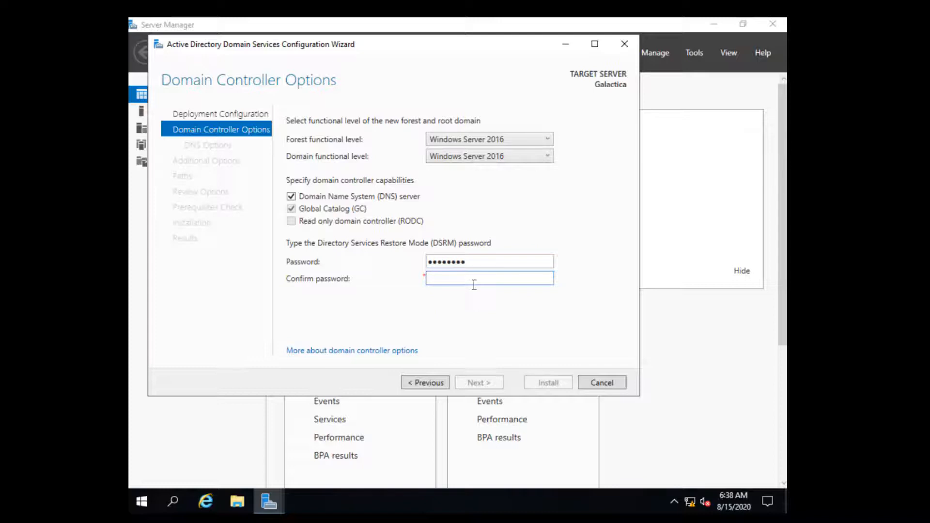
{"action": "type", "text": "••••••••"}
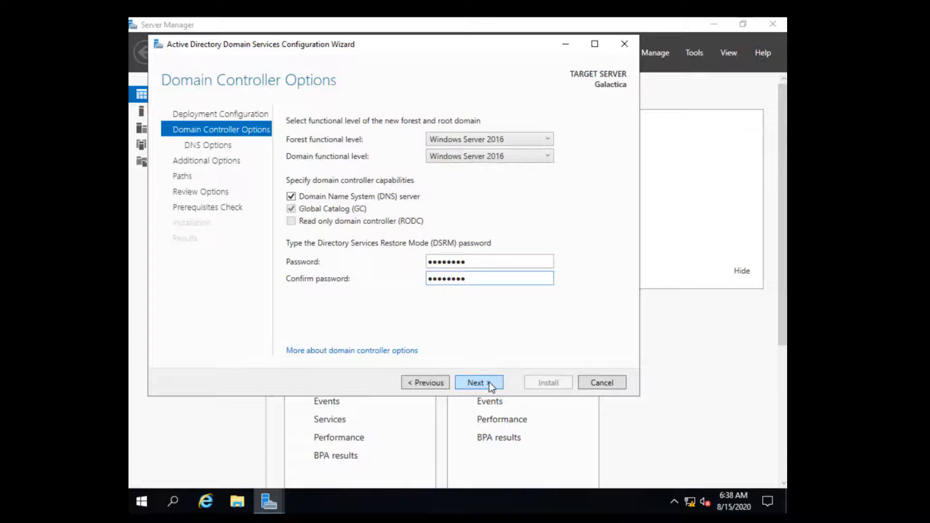
{"action": "type", "text": "•"}
{"action": "left_click", "coordinate": [489, 382]}
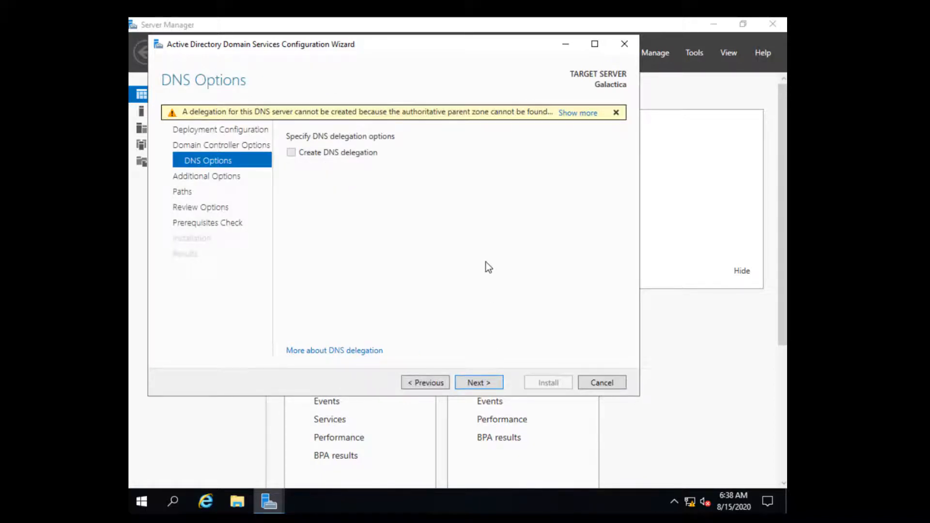
Skip DNS delegation and accept BATTLESTARS as the NetBIOS domain name.
{"action": "left_click", "coordinate": [489, 383]}
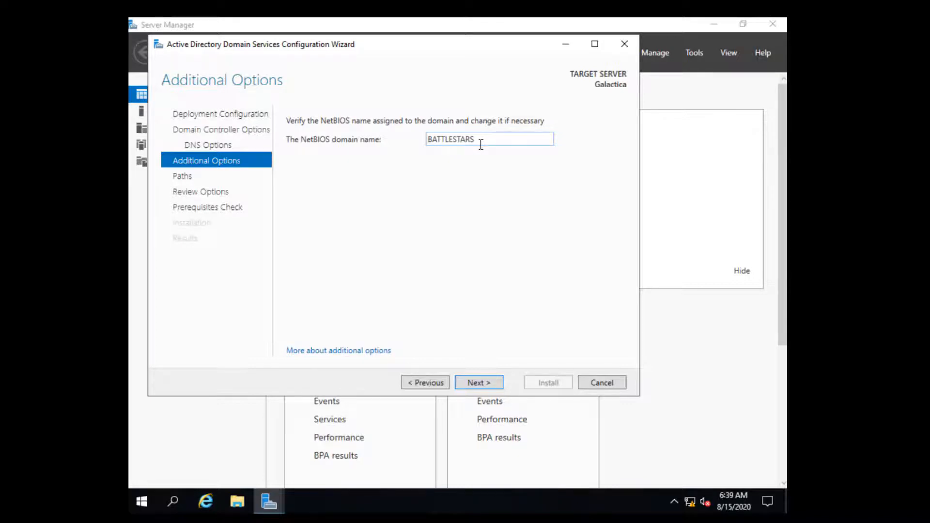
{"action": "left_click", "coordinate": [489, 385]}
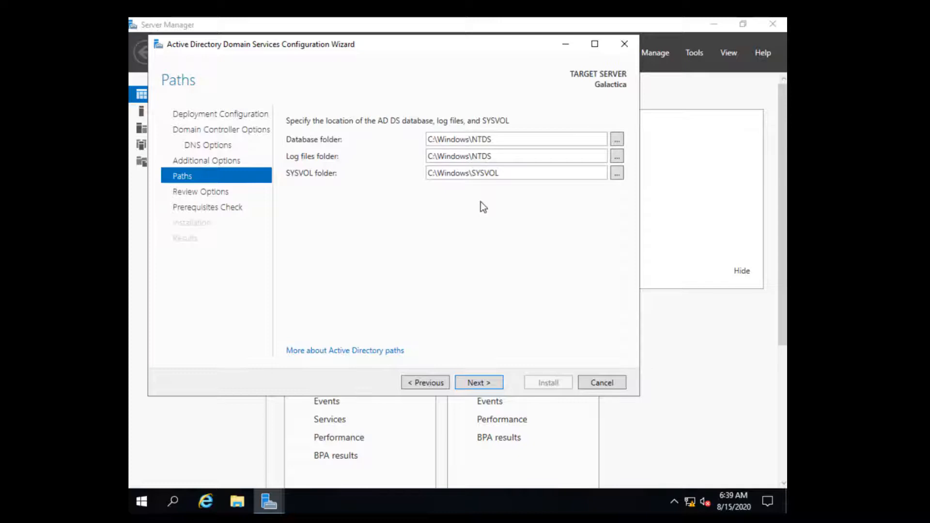
Keep the default NTDS and SYSVOL paths, review the options summary, and run the prerequisites check.
{"action": "left_click", "coordinate": [489, 386]}
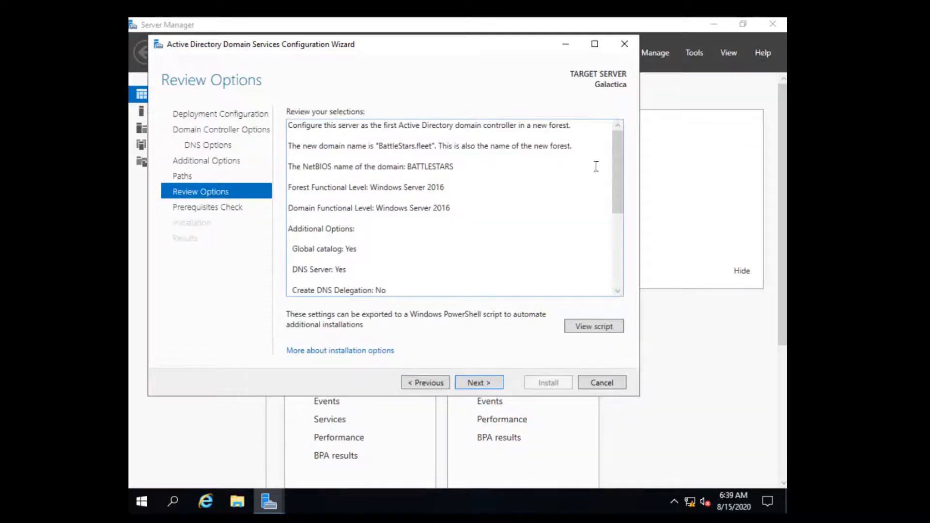
{"action": "left_click_drag", "start_coordinate": [620, 154], "coordinate": [617, 247]}
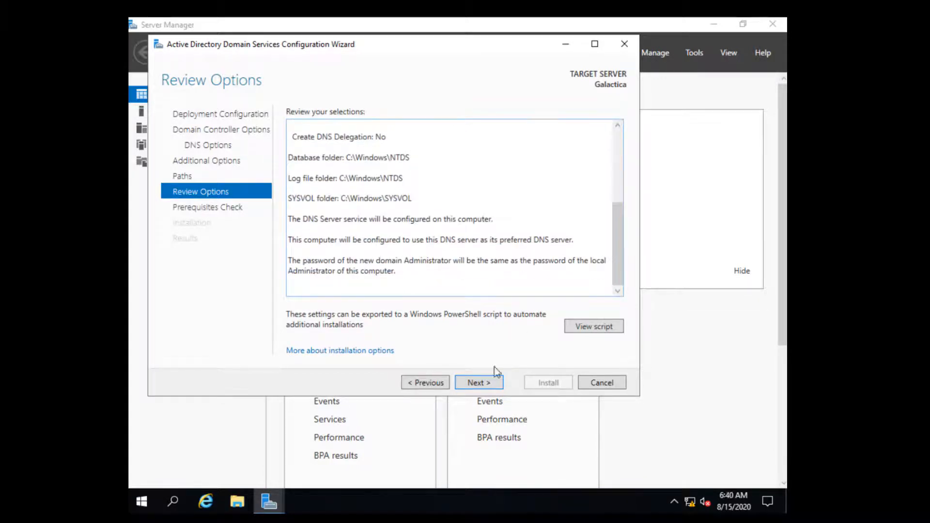
{"action": "left_click", "coordinate": [491, 387]}
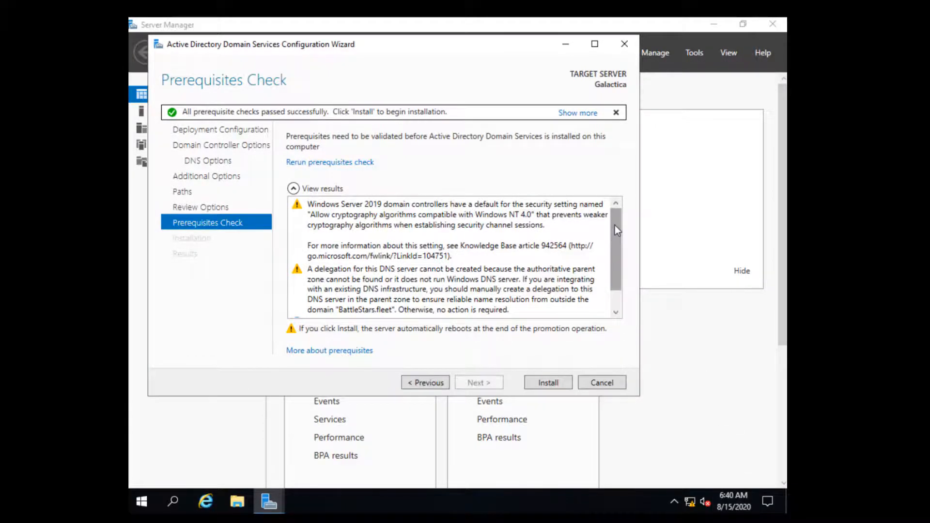
Scroll through the prerequisites check results to confirm every check passed.
{"action": "left_click_drag", "start_coordinate": [614, 225], "coordinate": [618, 272]}
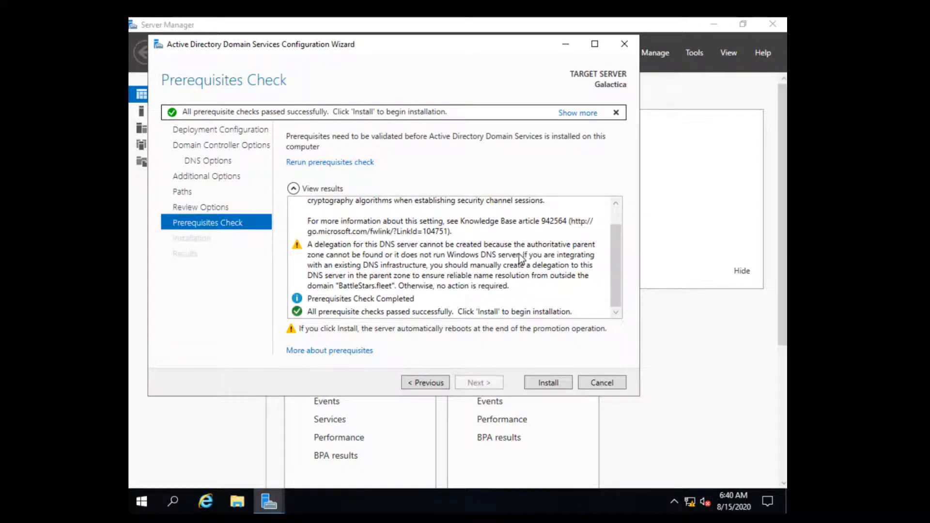
{"action": "left_click_drag", "start_coordinate": [623, 222], "coordinate": [624, 209]}
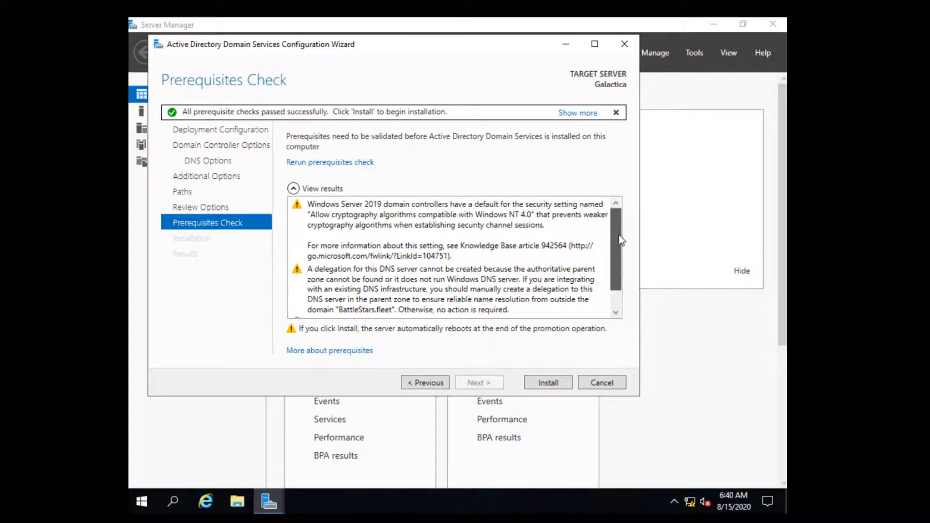
{"action": "left_click_drag", "start_coordinate": [616, 240], "coordinate": [618, 256]}
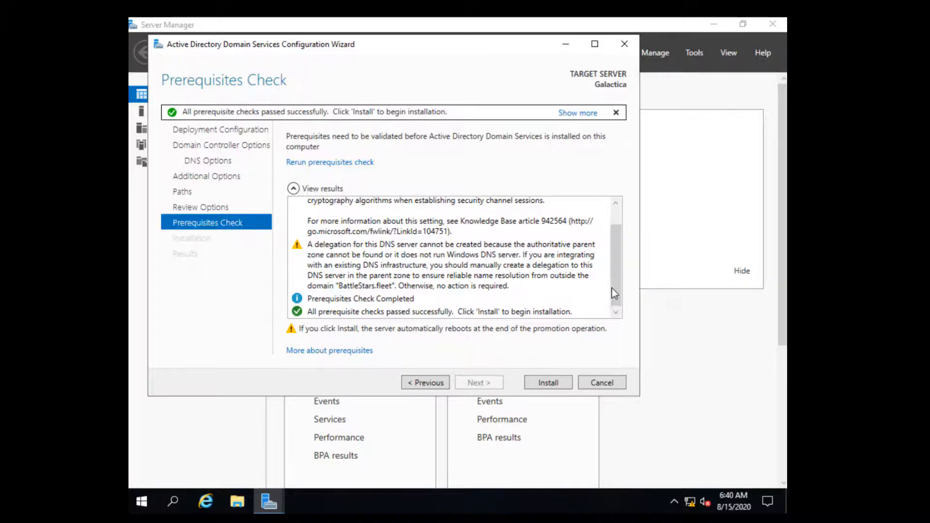
{"action": "left_click_drag", "start_coordinate": [616, 284], "coordinate": [510, 314]}
Start the domain controller installation and dismiss the sign-out notice so the server reboots.
{"action": "left_click", "coordinate": [542, 383]}
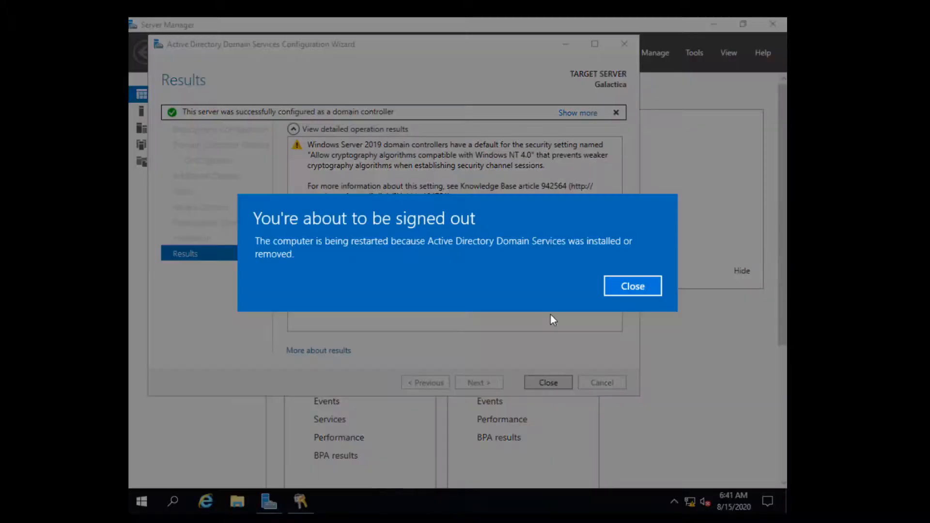
{"action": "left_click", "coordinate": [628, 286]}
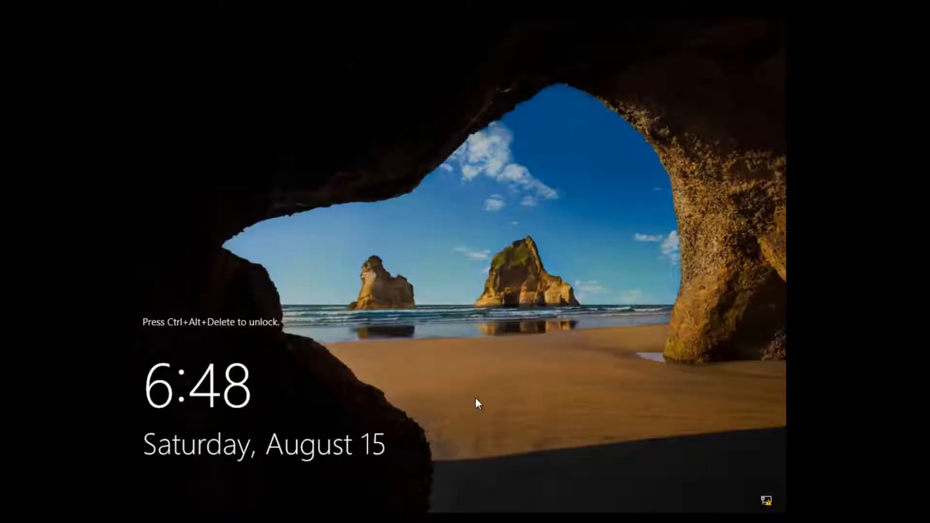
Sign in again as the domain Administrator with the account password after the restart.
{"action": "key", "text": "ctrl+alt+Delete"}
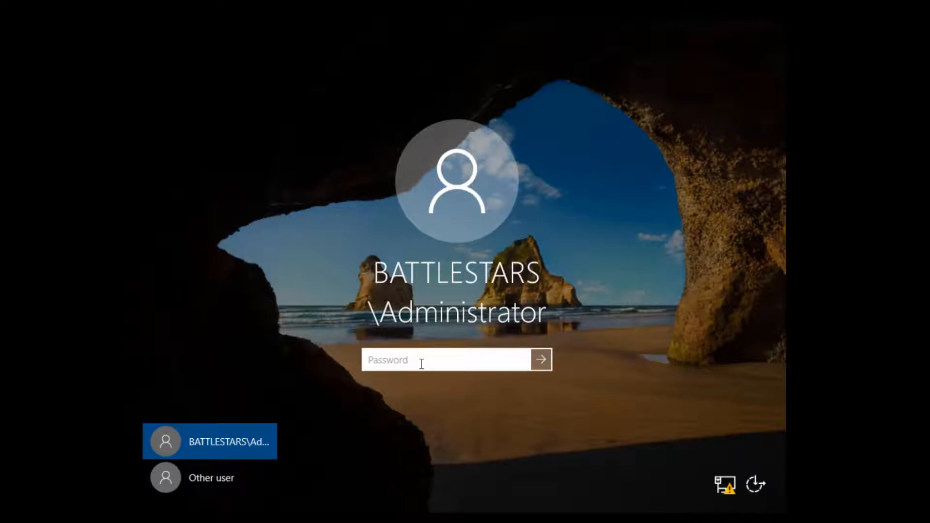
{"action": "type", "text": "********"}
{"action": "key", "text": "Return"}
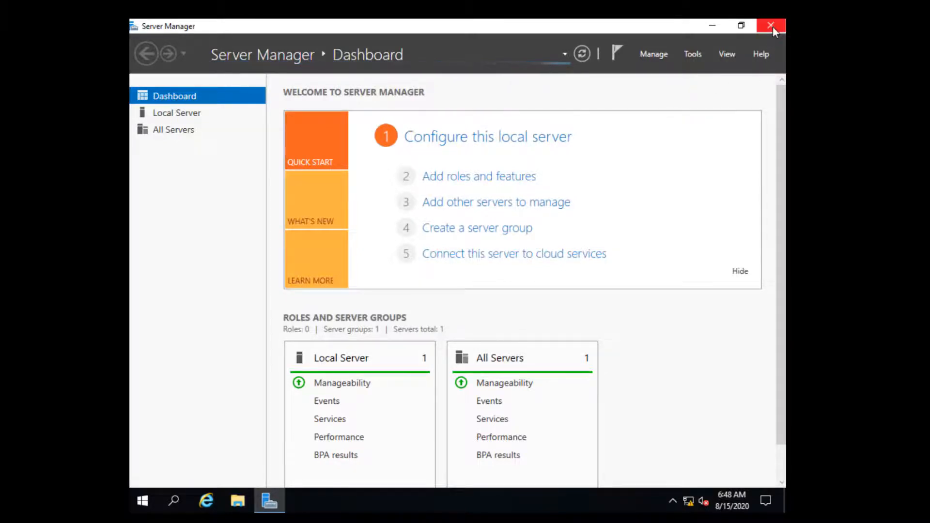
Close Server Manager and launch Command Prompt from the Start search.
{"action": "left_click", "coordinate": [772, 27]}
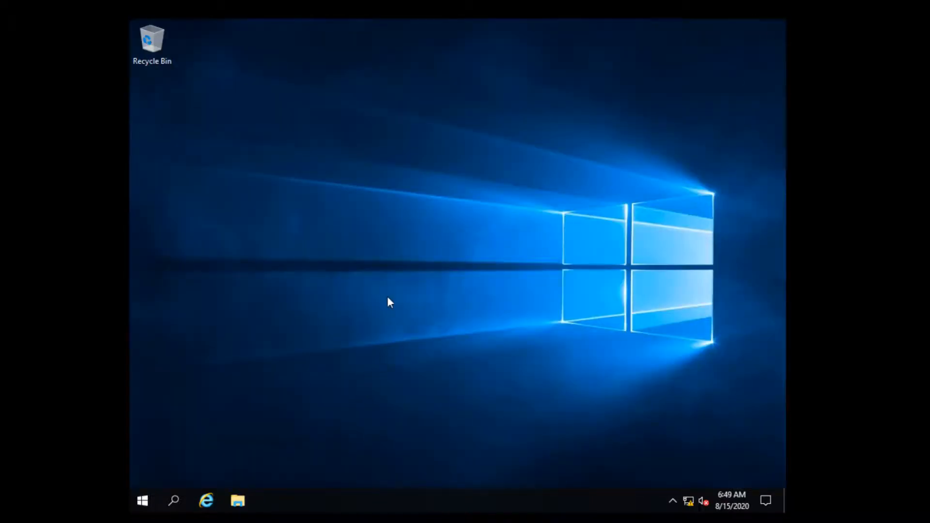
{"action": "left_click", "coordinate": [175, 502]}
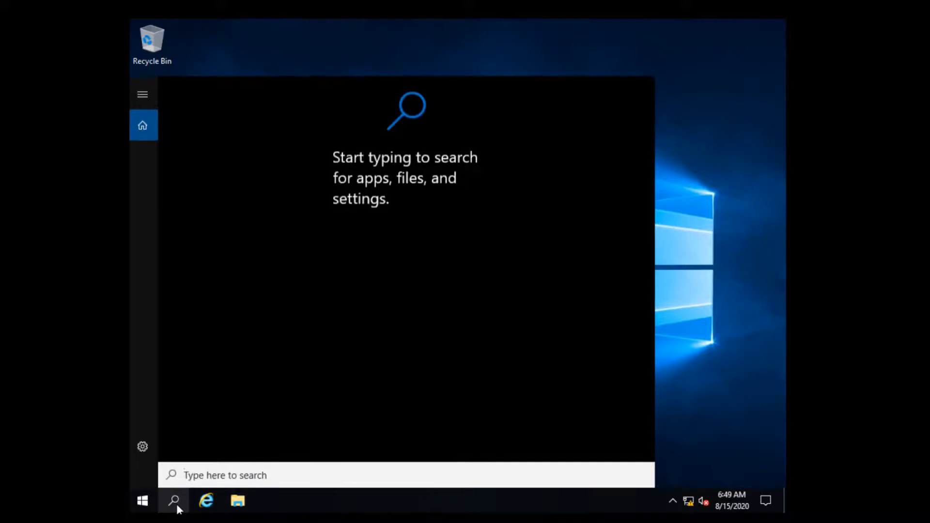
{"action": "type", "text": "dmd"}
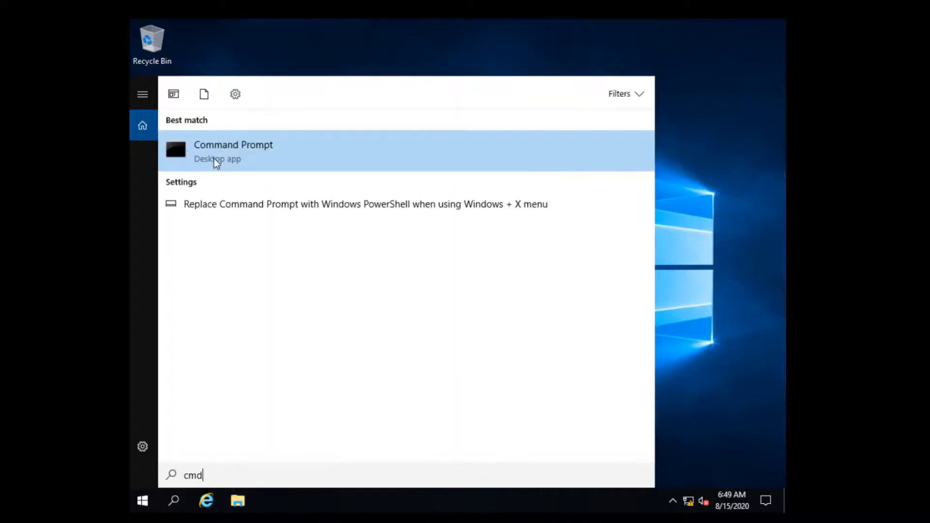
{"action": "left_click", "coordinate": [213, 159]}
{"action": "left_click", "coordinate": [700, 159]}
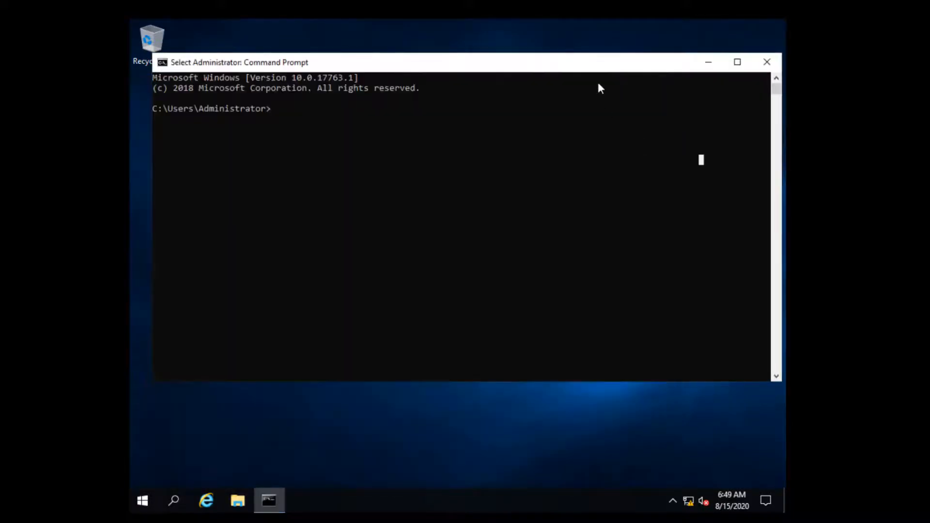
Set the console colours to a white screen background with magenta screen text.
{"action": "right_click", "coordinate": [612, 59]}
{"action": "left_click", "coordinate": [646, 186]}
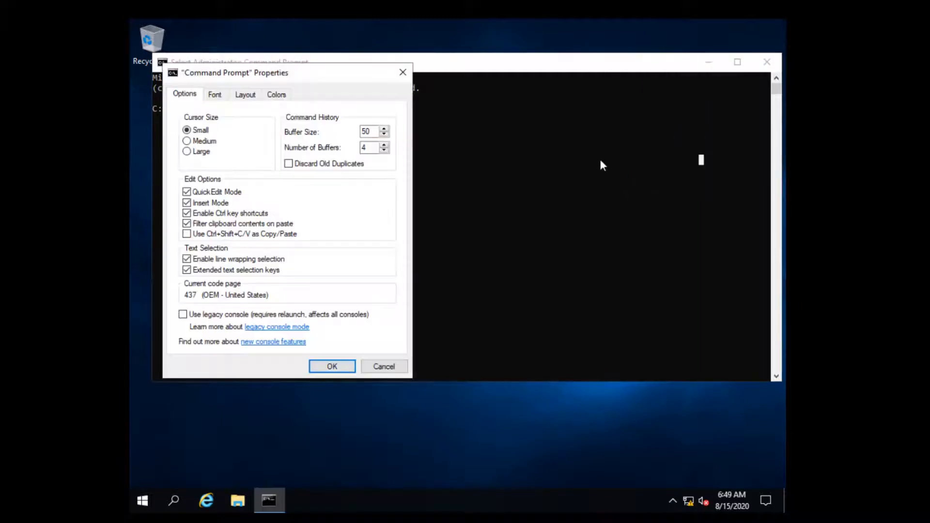
{"action": "left_click", "coordinate": [280, 96]}
{"action": "left_click", "coordinate": [376, 181]}
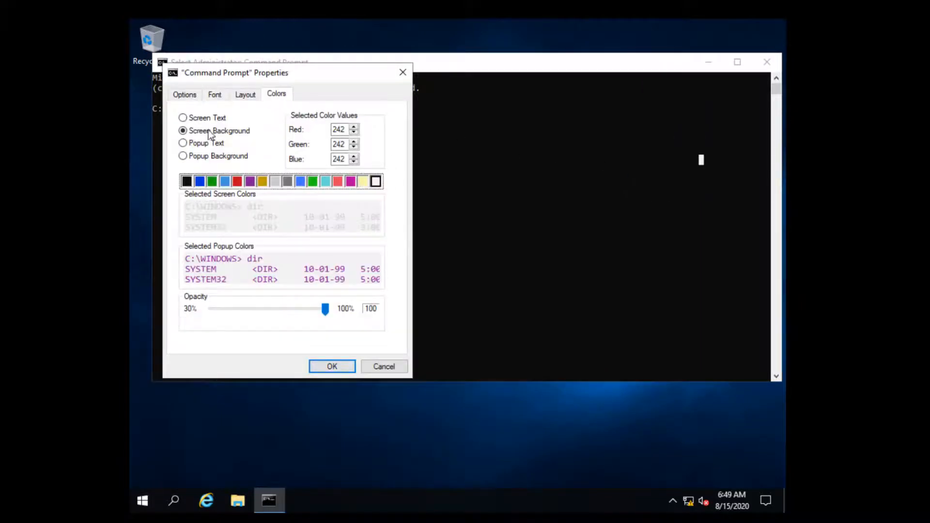
{"action": "left_click", "coordinate": [207, 122]}
{"action": "left_click", "coordinate": [350, 181]}
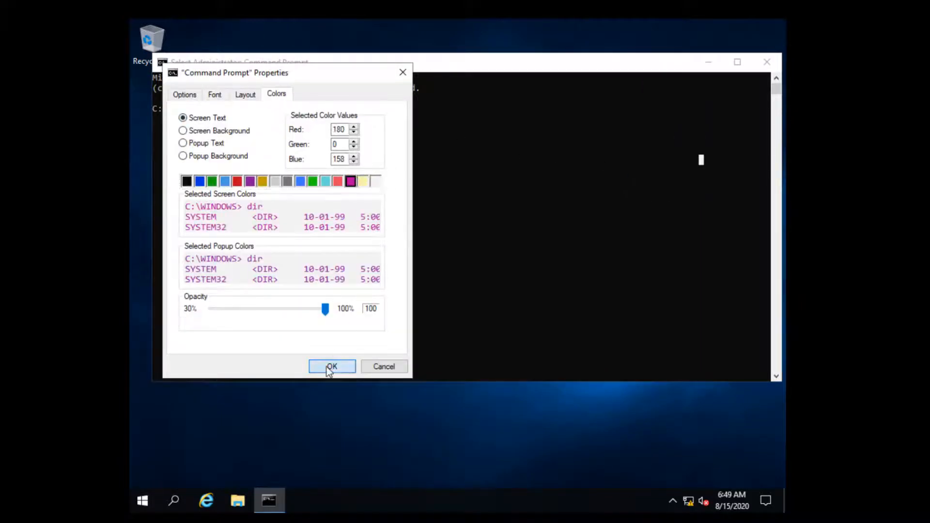
{"action": "left_click", "coordinate": [331, 366]}
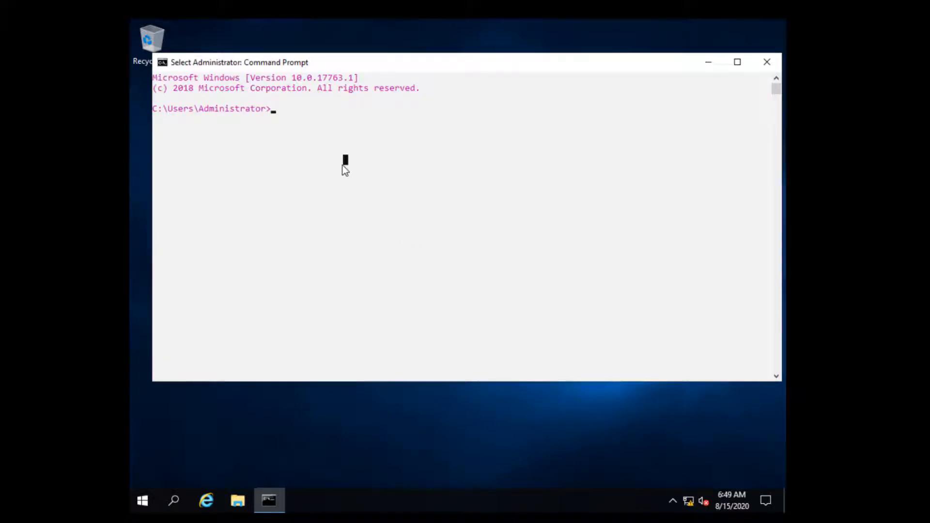
Run ipconfig /all | more and highlight the BattleStars.fleet primary DNS suffix.
{"action": "type", "text": "ipconfig /"}
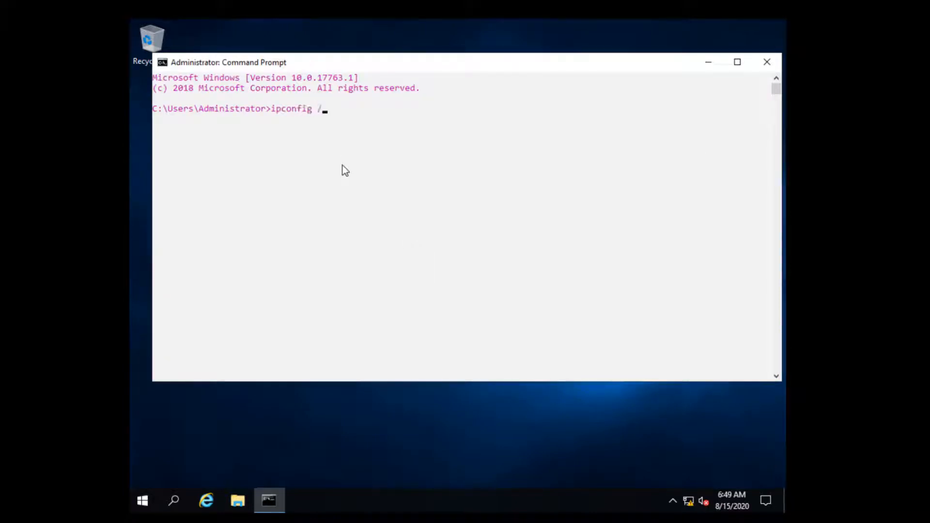
{"action": "type", "text": "all | more"}
{"action": "key", "text": "Return"}
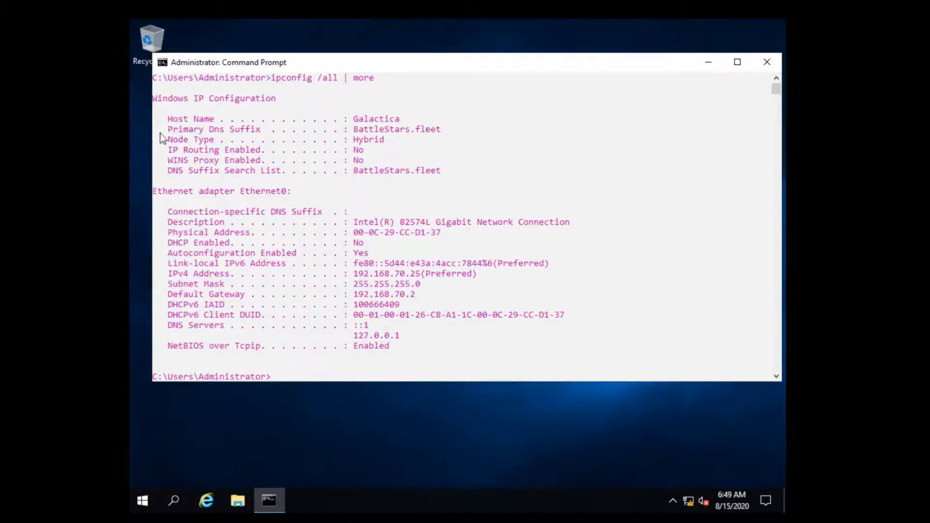
{"action": "left_click_drag", "start_coordinate": [163, 130], "coordinate": [448, 130]}
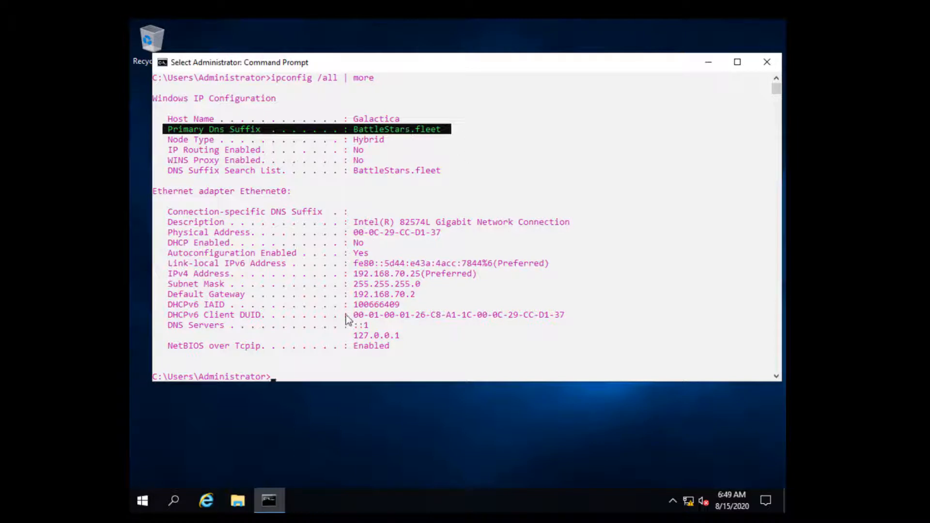
{"action": "left_click", "coordinate": [279, 379]}
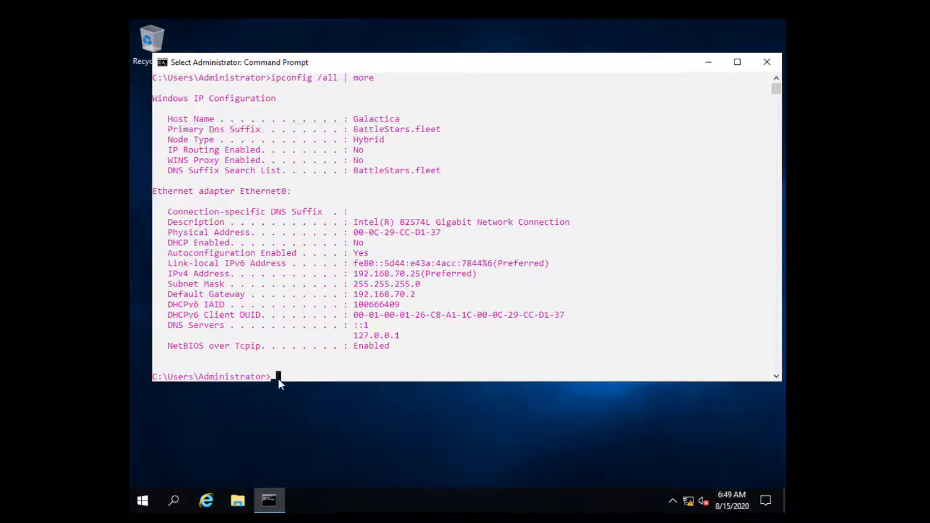
Run hostname and whoami to check the computer name and signed-in account.
{"action": "type", "text": "p"}
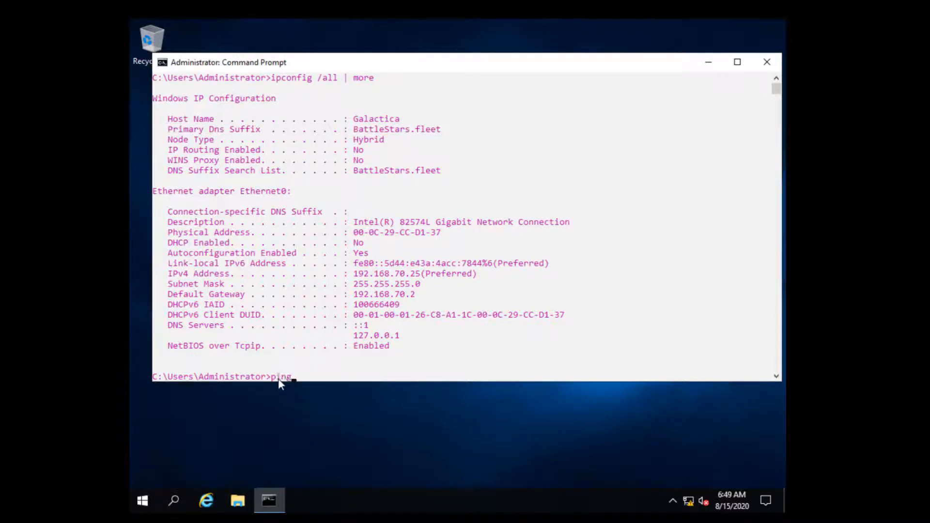
{"action": "type", "text": "ing"}
{"action": "key", "text": "BackSpace"}
{"action": "key", "text": "BackSpace"}
{"action": "key", "text": "BackSpace"}
{"action": "key", "text": "BackSpace"}
{"action": "type", "text": "hostname"}
{"action": "key", "text": "Return"}
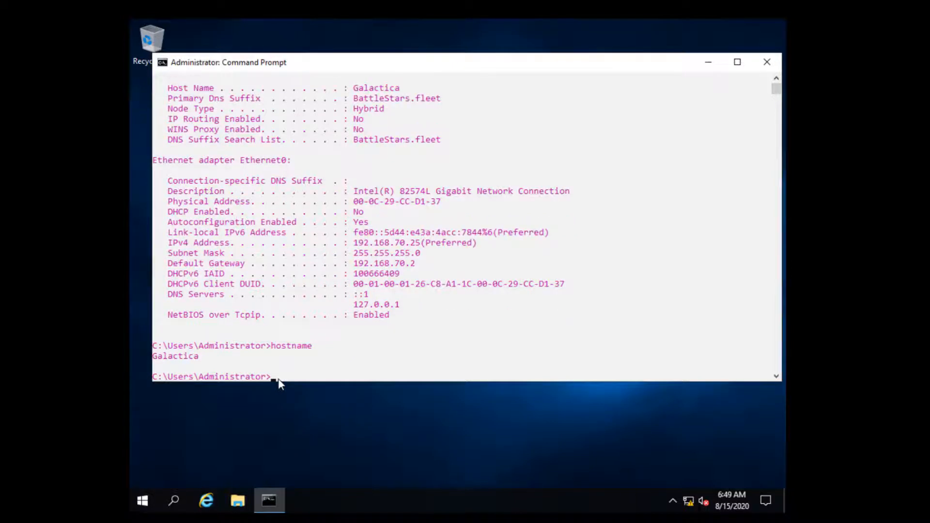
{"action": "type", "text": "whoami"}
{"action": "key", "text": "Return"}
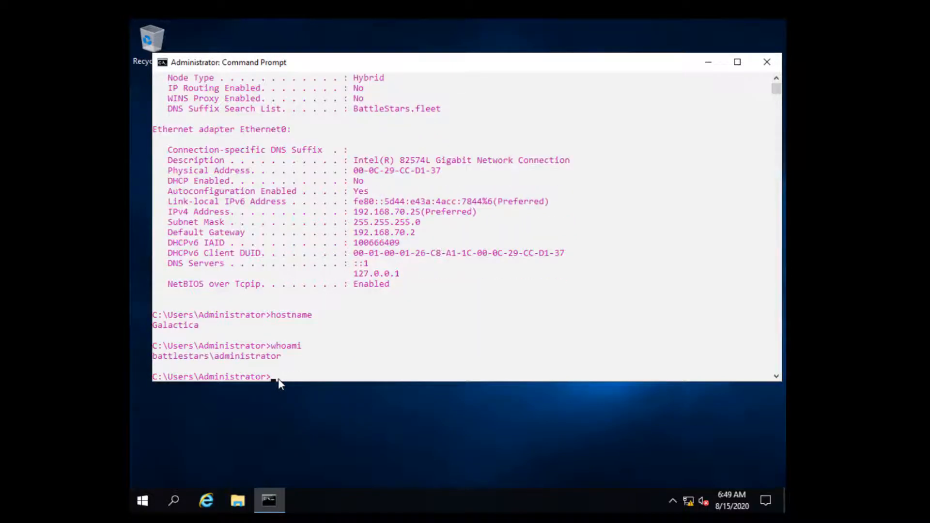
{"action": "left_click_drag", "start_coordinate": [167, 359], "coordinate": [289, 359]}
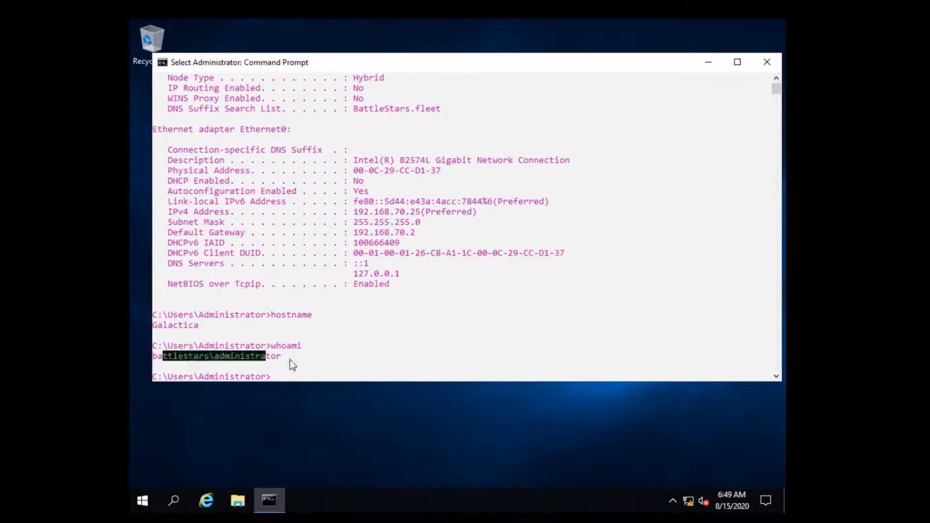
{"action": "left_click", "coordinate": [295, 360]}
{"action": "left_click", "coordinate": [277, 376]}
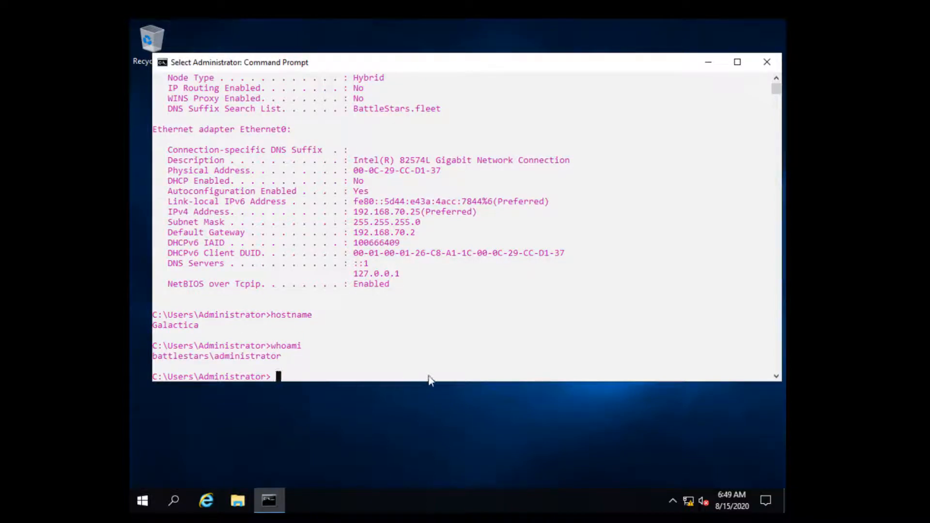
{"action": "key", "text": "Escape"}
Ping galactica and confirm it resolves to Galactica.BattleStars.fleet.
{"action": "type", "text": "p"}
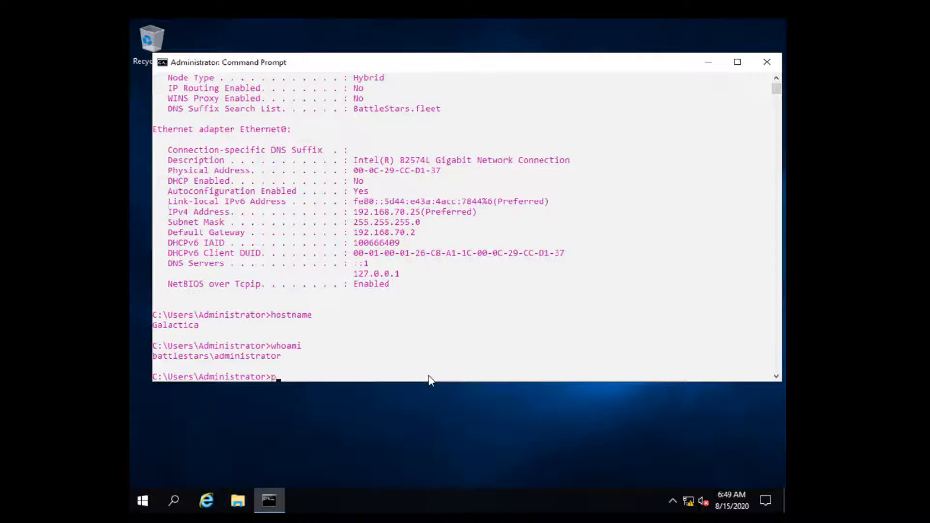
{"action": "type", "text": "ing galactica"}
{"action": "key", "text": "Return"}
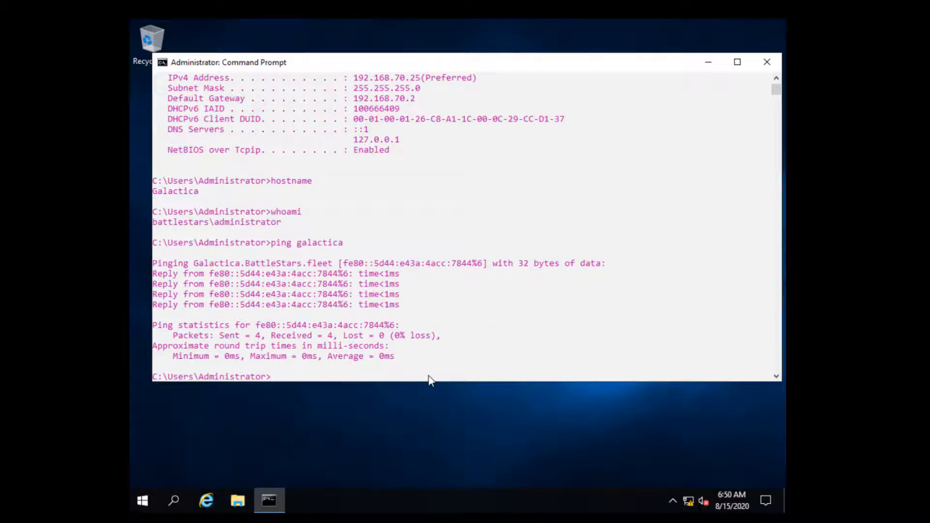
{"action": "key", "text": "Up"}
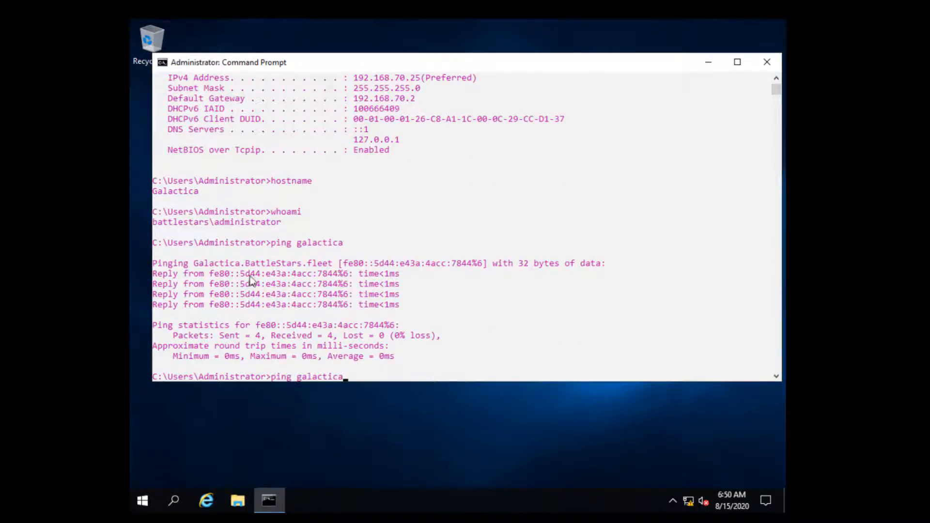
{"action": "left_click_drag", "start_coordinate": [189, 264], "coordinate": [333, 270]}
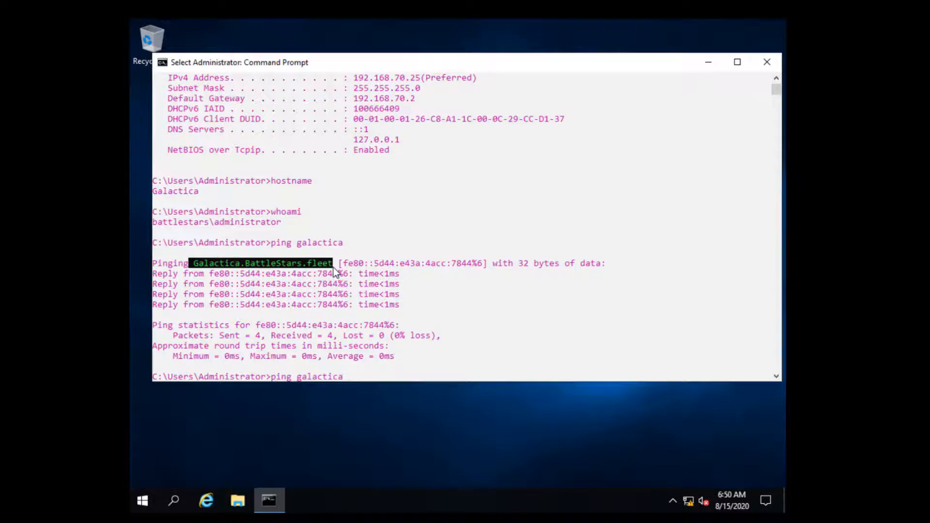
{"action": "left_click", "coordinate": [661, 264]}
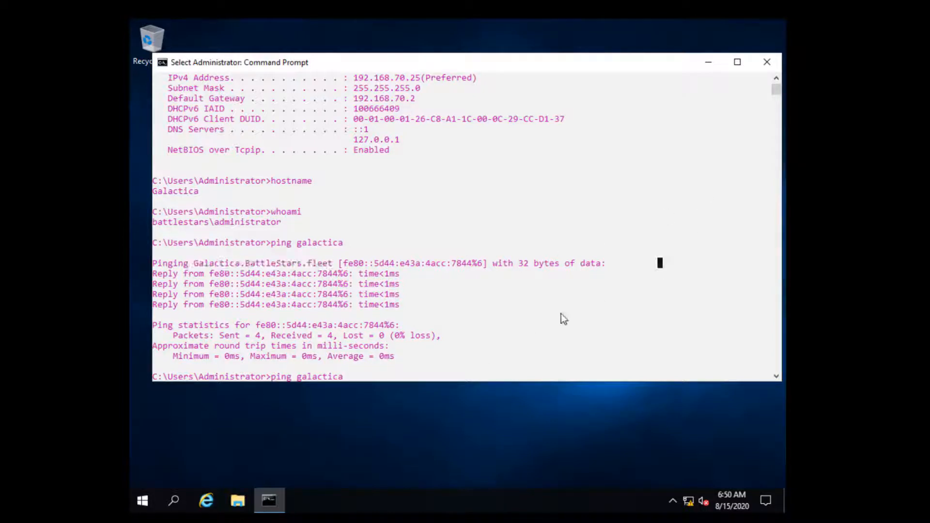
Clear the recalled command and close the console with exit.
{"action": "key", "text": "Escape"}
{"action": "key", "text": "BackSpace"}
{"action": "key", "text": "BackSpace"}
{"action": "key", "text": "BackSpace"}
{"action": "key", "text": "BackSpace"}
{"action": "key", "text": "BackSpace"}
{"action": "key", "text": "BackSpace"}
{"action": "key", "text": "BackSpace"}
{"action": "key", "text": "BackSpace"}
{"action": "key", "text": "BackSpace"}
{"action": "key", "text": "BackSpace"}
{"action": "key", "text": "BackSpace"}
{"action": "key", "text": "BackSpace"}
{"action": "key", "text": "BackSpace"}
{"action": "key", "text": "BackSpace"}
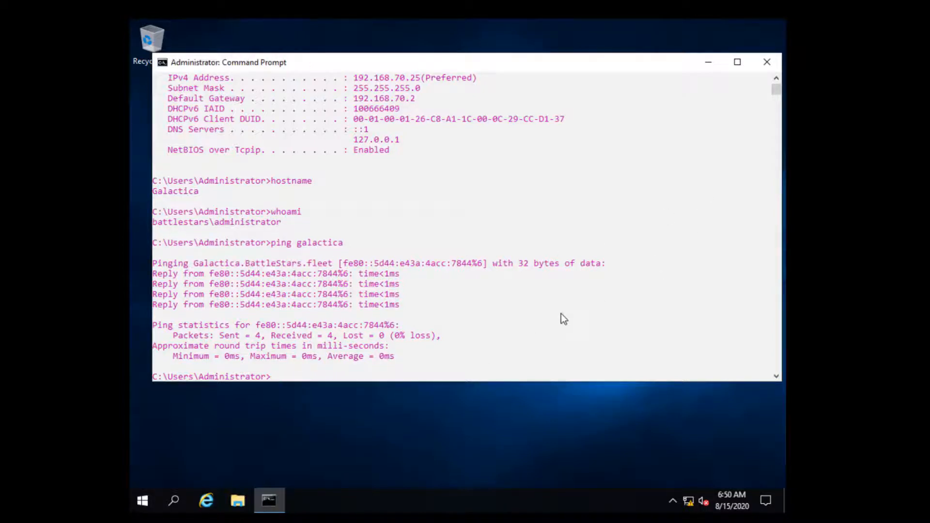
{"action": "type", "text": "ee"}
{"action": "key", "text": "BackSpace"}
{"action": "type", "text": "xit"}
{"action": "key", "text": "Return"}
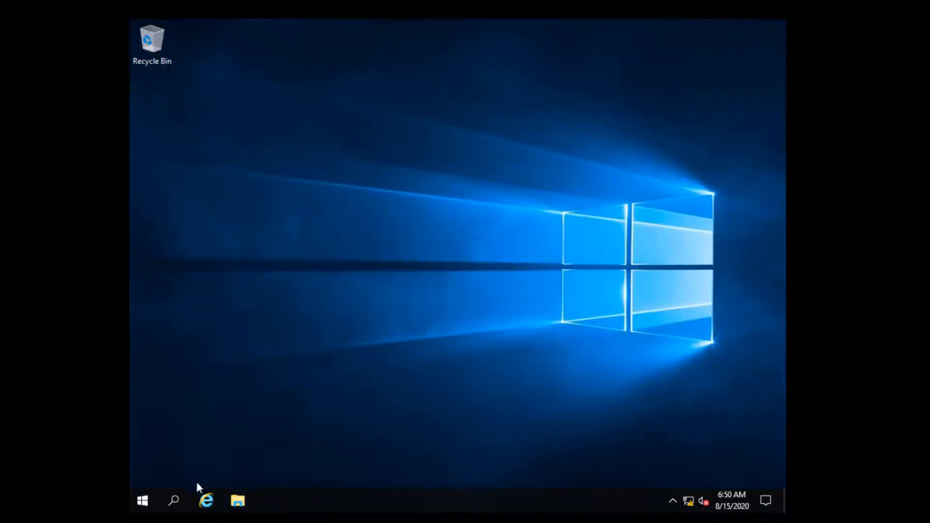
Copy the Command Prompt, Control Panel, Run, This PC and Windows Administrative Tools shortcuts to the desktop.
{"action": "left_click", "coordinate": [177, 506]}
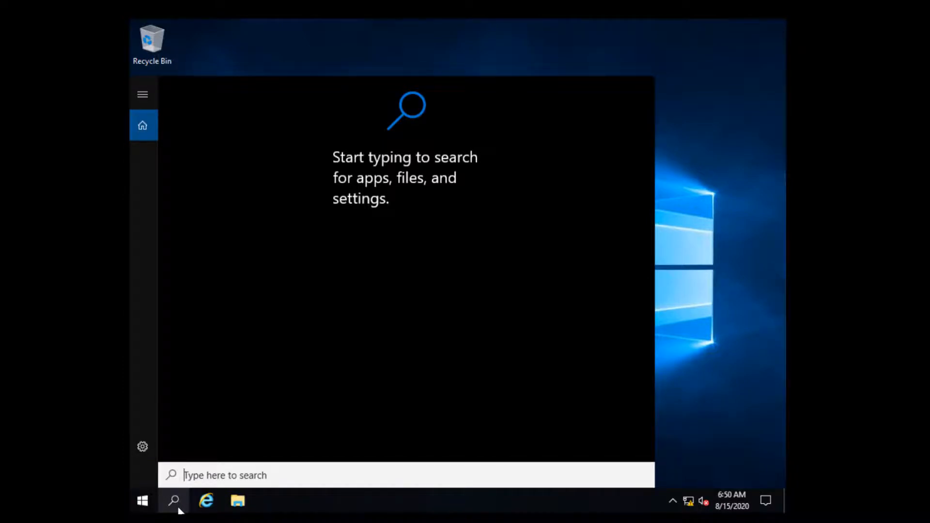
{"action": "type", "text": "contr"}
{"action": "right_click", "coordinate": [256, 149]}
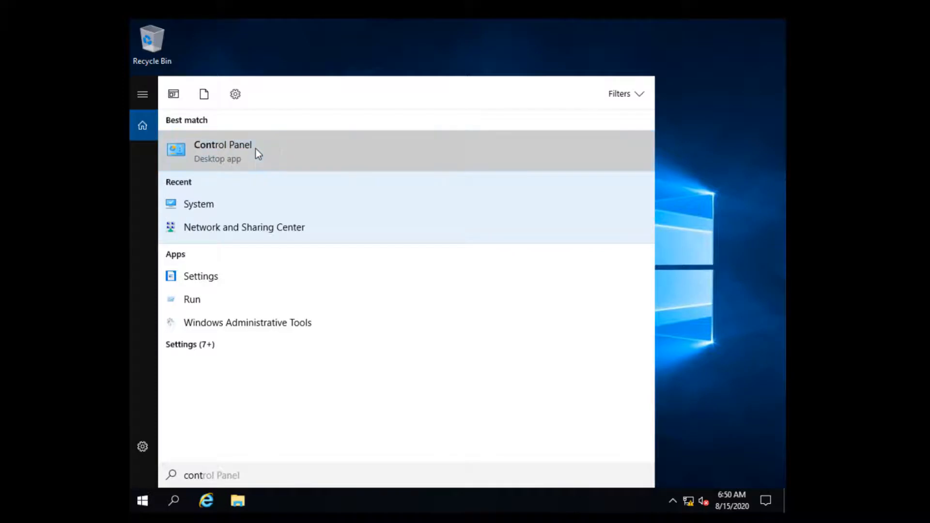
{"action": "left_click", "coordinate": [331, 164]}
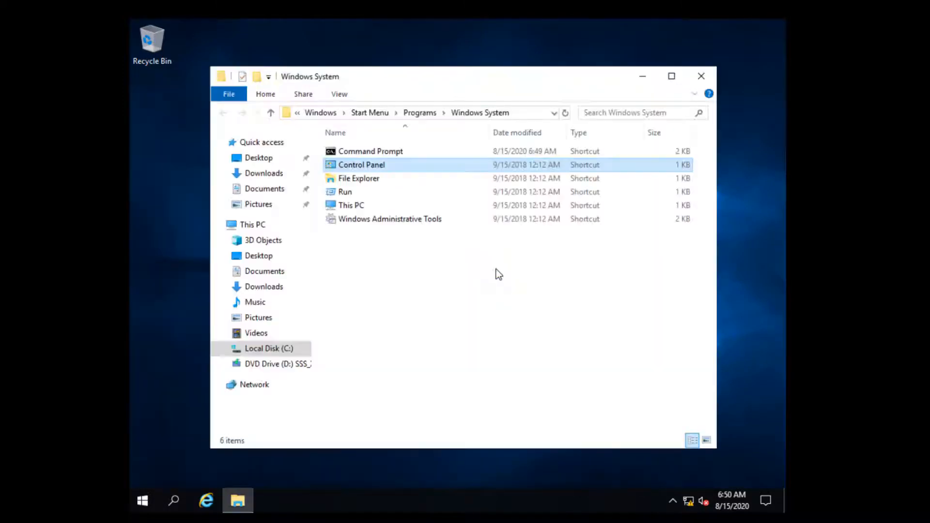
{"action": "left_click", "coordinate": [367, 155], "text": "ctrl"}
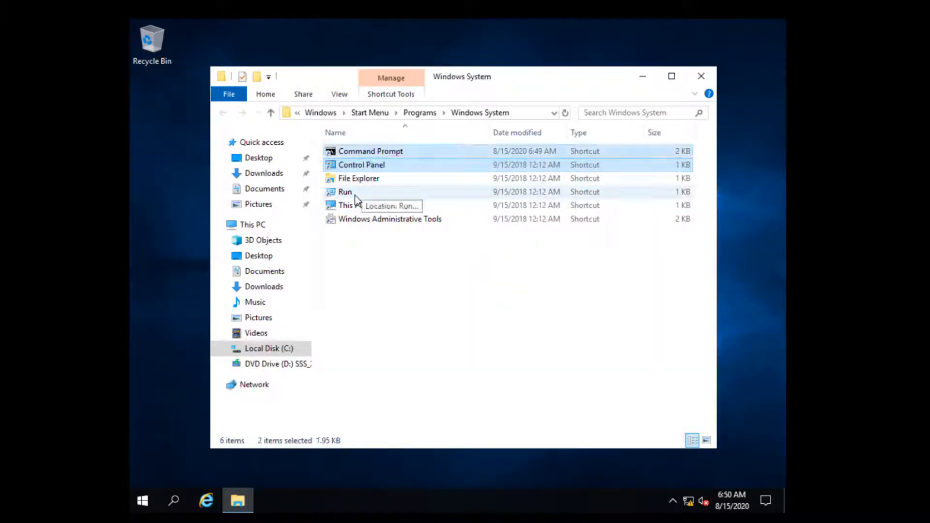
{"action": "left_click", "coordinate": [357, 205], "text": "ctrl"}
{"action": "left_click", "coordinate": [365, 220], "text": "ctrl"}
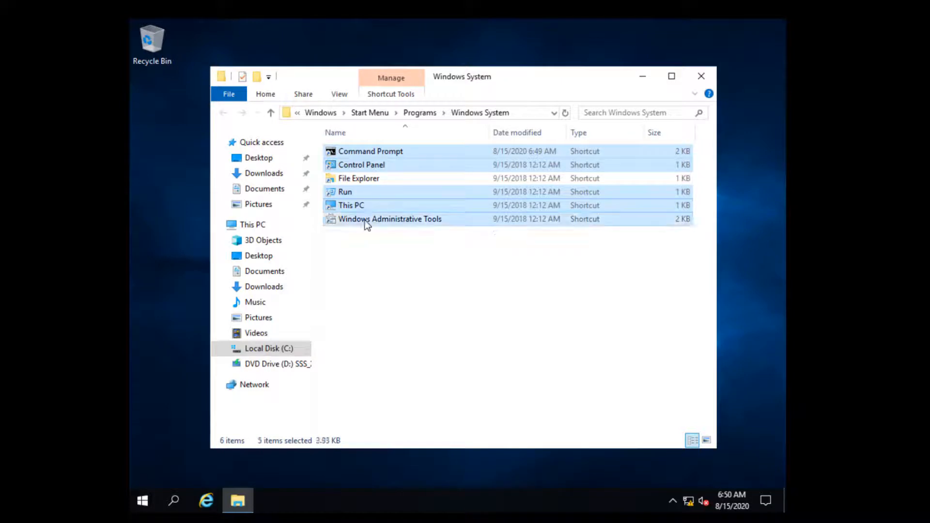
{"action": "left_click_drag", "start_coordinate": [221, 285], "coordinate": [170, 327]}
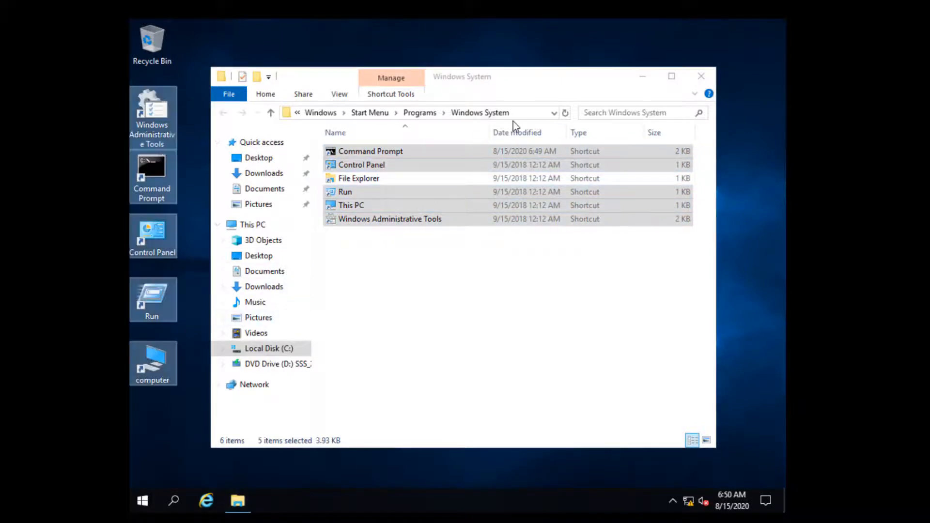
Toggle file name extensions and hidden items, then close the Windows System folder.
{"action": "left_click", "coordinate": [431, 274]}
{"action": "left_click", "coordinate": [340, 94]}
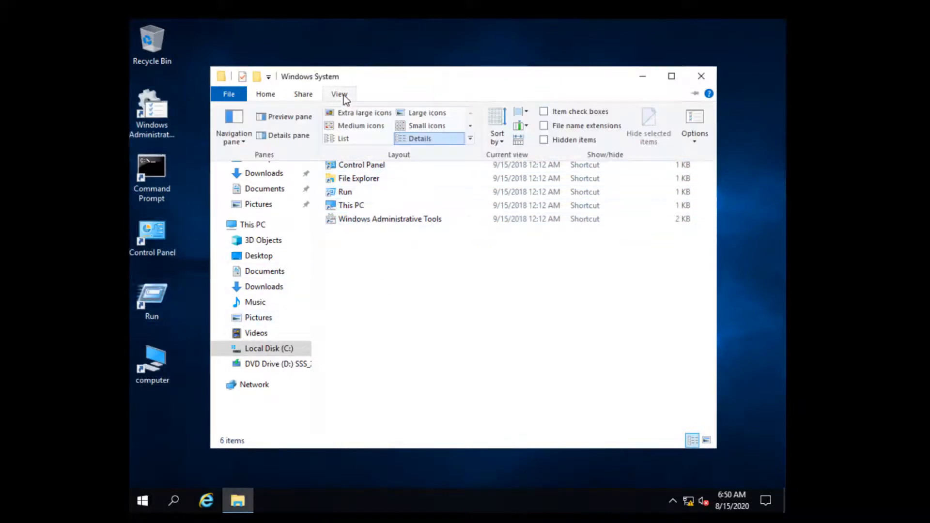
{"action": "left_click", "coordinate": [549, 127]}
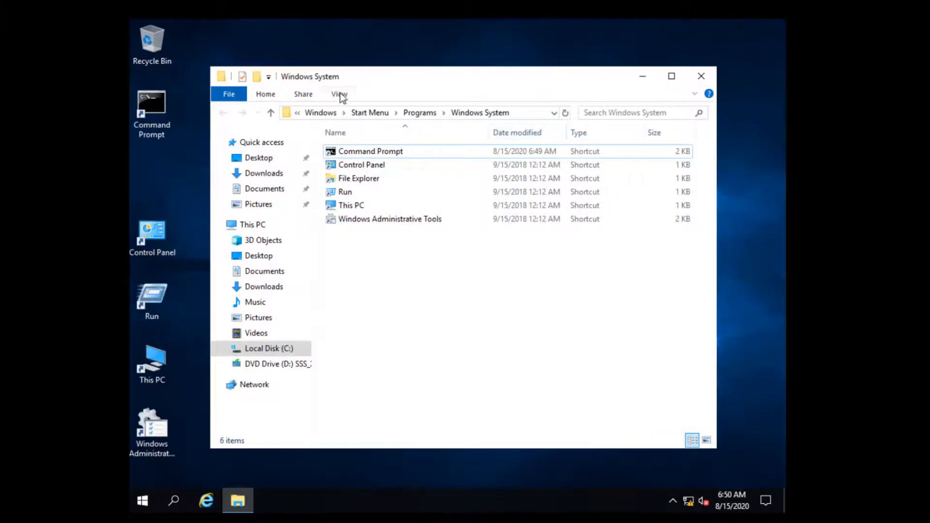
{"action": "left_click", "coordinate": [339, 93]}
{"action": "left_click", "coordinate": [549, 141]}
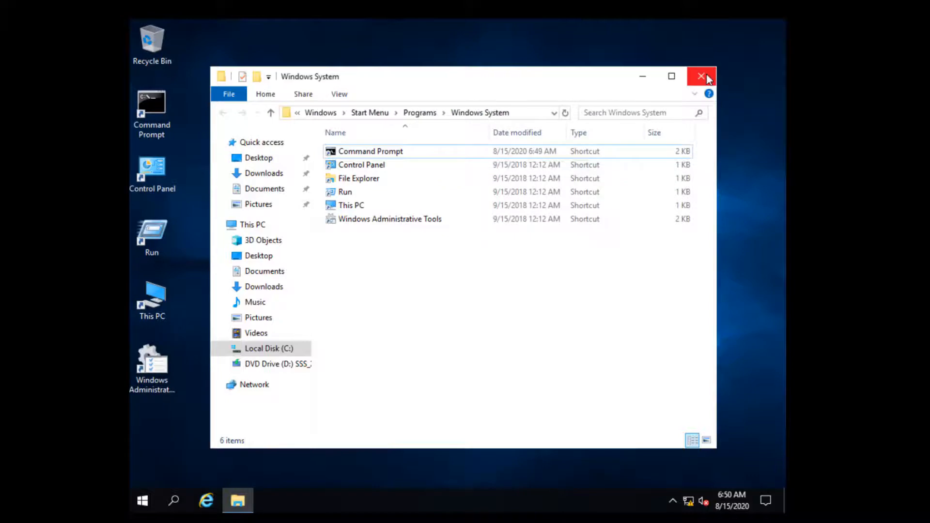
{"action": "left_click", "coordinate": [702, 77]}
Send the Active Directory Administrative Center, Active Directory Users and Computers and DNS shortcuts to the desktop.
{"action": "double_click", "coordinate": [164, 377]}
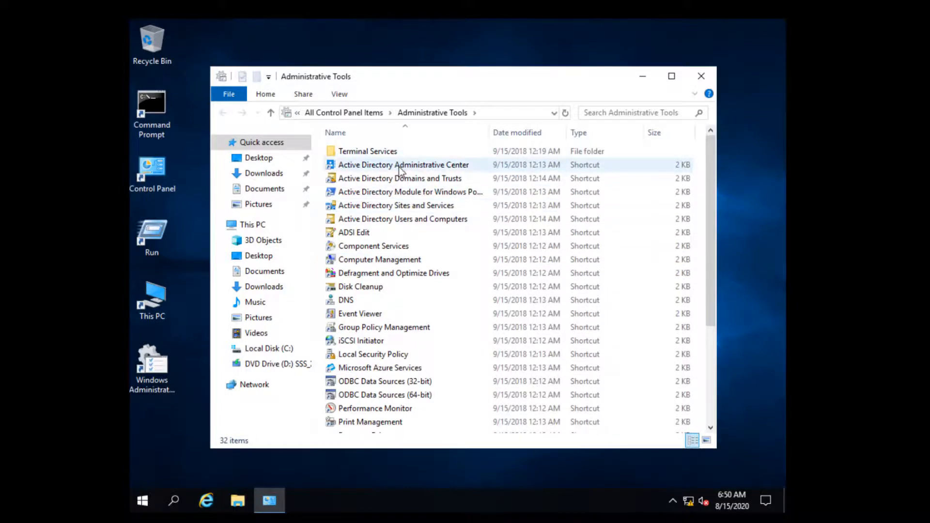
{"action": "left_click", "coordinate": [368, 165]}
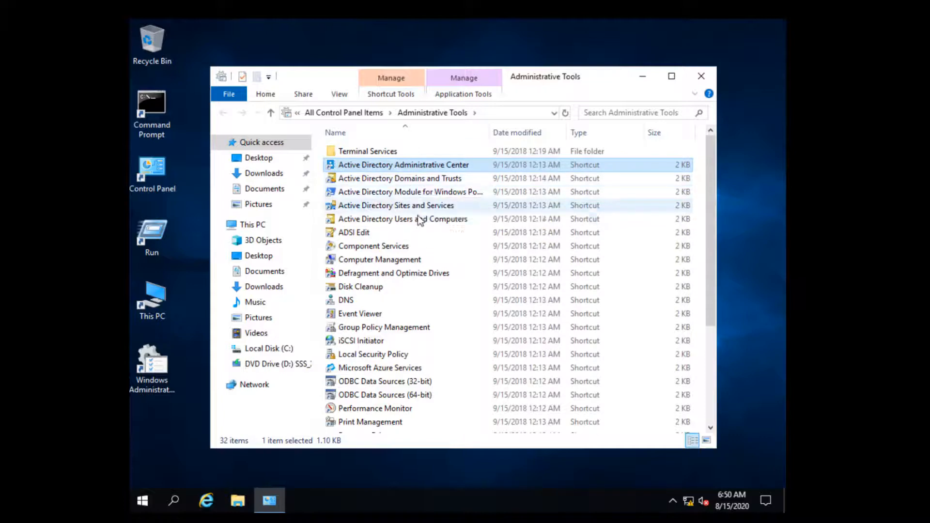
{"action": "left_click", "coordinate": [401, 223], "text": "ctrl"}
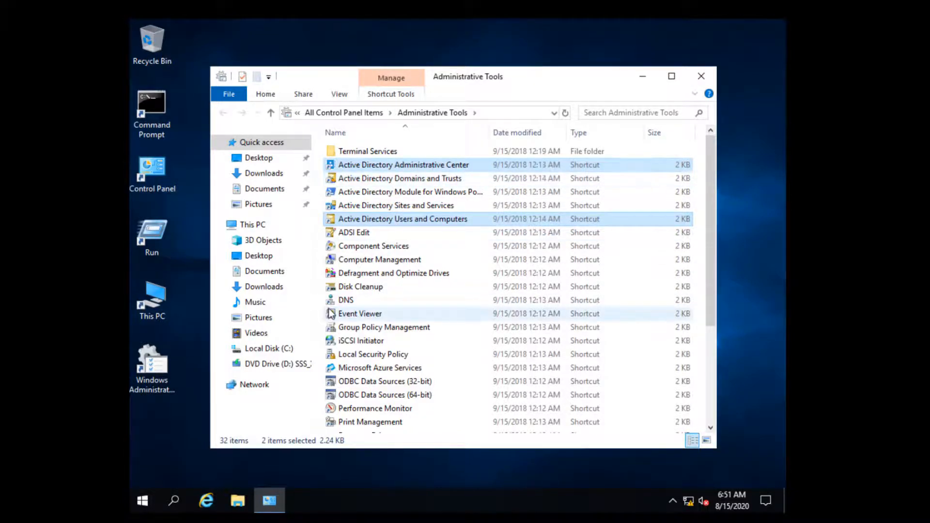
{"action": "left_click", "coordinate": [416, 301], "text": "ctrl"}
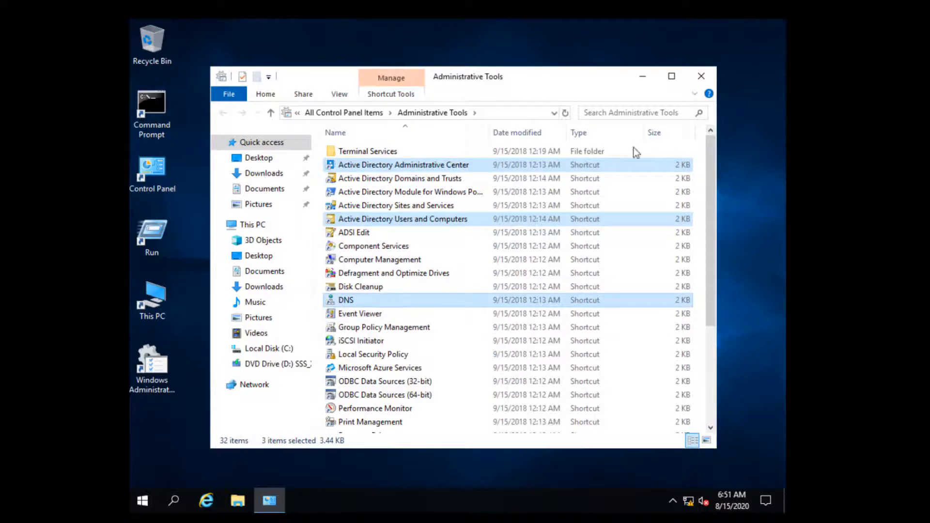
{"action": "left_click", "coordinate": [701, 76]}
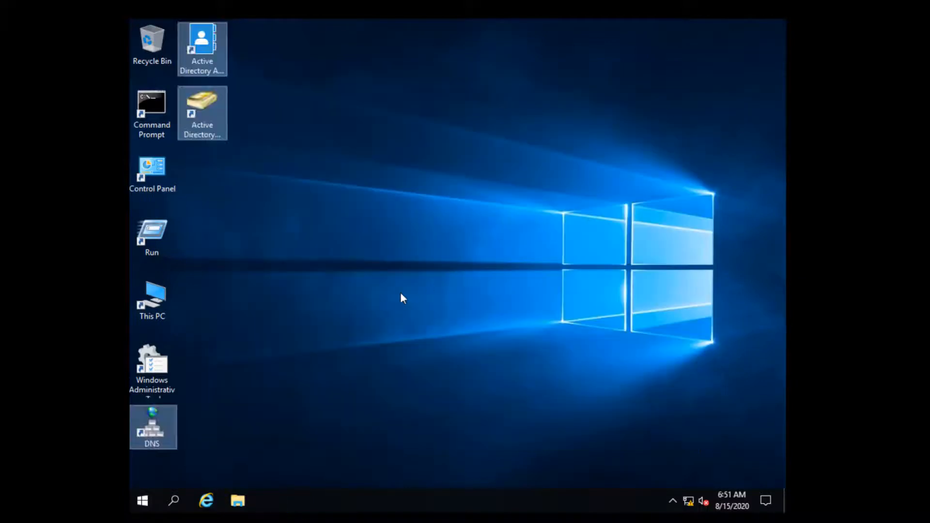
Move DNS beside This PC and shift both Active Directory shortcuts down a slot.
{"action": "left_click", "coordinate": [315, 276]}
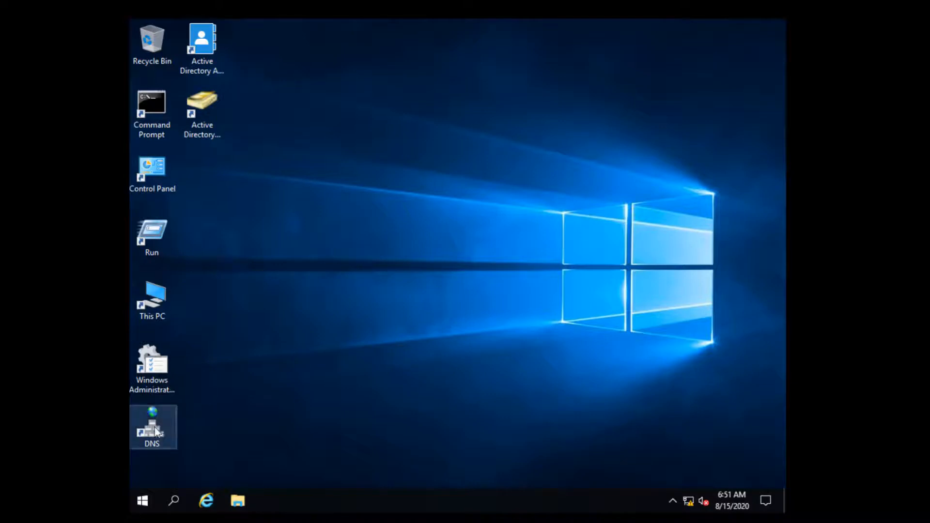
{"action": "left_click_drag", "start_coordinate": [157, 431], "coordinate": [209, 296]}
{"action": "left_click_drag", "start_coordinate": [301, 178], "coordinate": [201, 57]}
{"action": "left_click_drag", "start_coordinate": [203, 121], "coordinate": [212, 213]}
{"action": "left_click", "coordinate": [331, 216]}
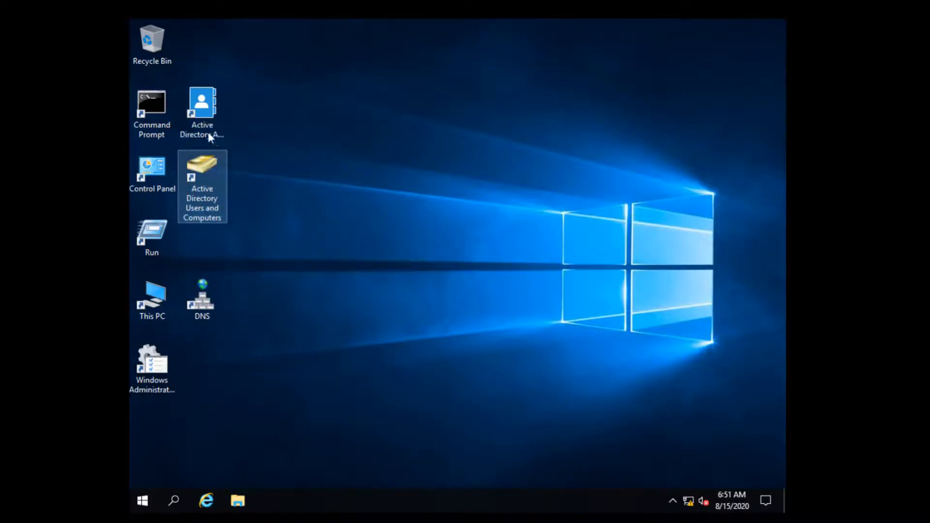
Rename the Active Directory shortcuts to ADAC and ADUC.
{"action": "right_click", "coordinate": [208, 134]}
{"action": "left_click", "coordinate": [263, 327]}
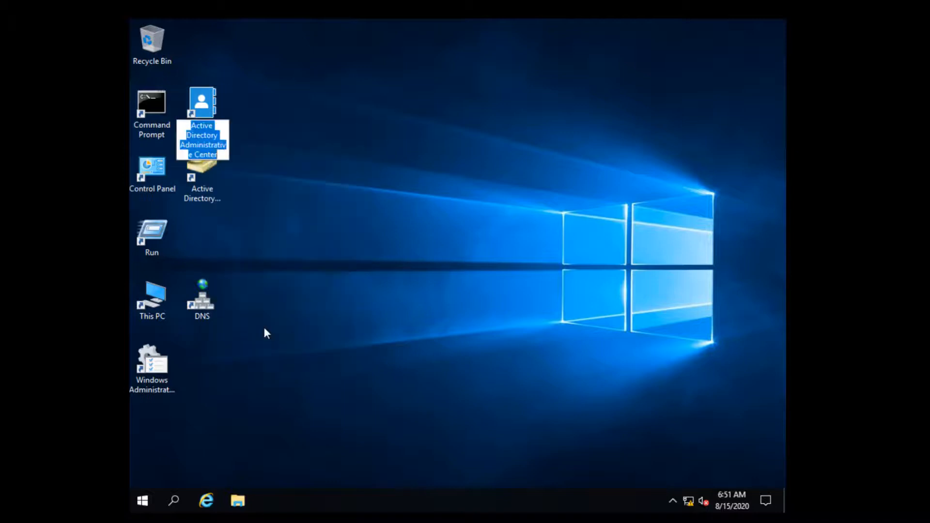
{"action": "type", "text": "ADAC"}
{"action": "key", "text": "Return"}
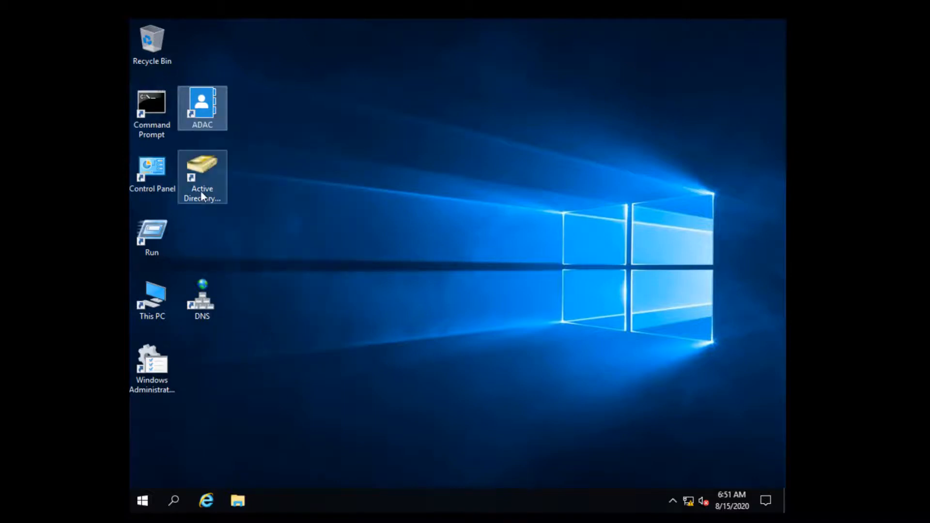
{"action": "right_click", "coordinate": [202, 195]}
{"action": "left_click", "coordinate": [257, 403]}
{"action": "type", "text": "ADUC"}
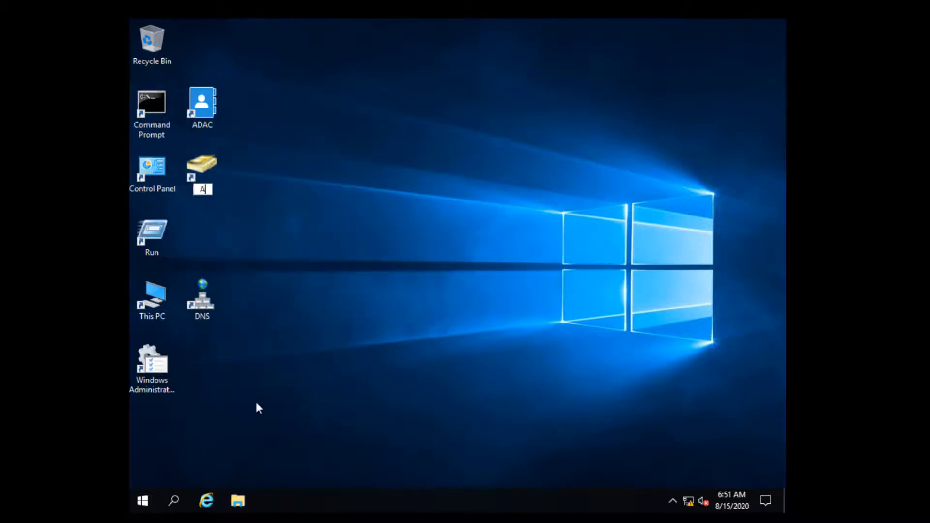
{"action": "key", "text": "Return"}
Move ADAC and ADUC down one slot and open ADUC on the BattleStars.fleet domain.
{"action": "left_click_drag", "start_coordinate": [291, 182], "coordinate": [184, 111]}
{"action": "left_click_drag", "start_coordinate": [214, 179], "coordinate": [211, 237]}
{"action": "left_click", "coordinate": [304, 248]}
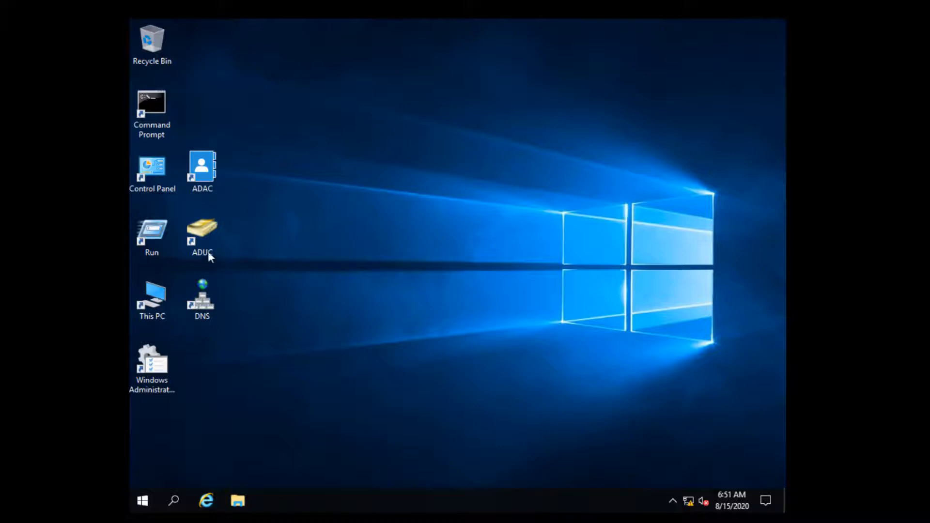
{"action": "left_click", "coordinate": [208, 232]}
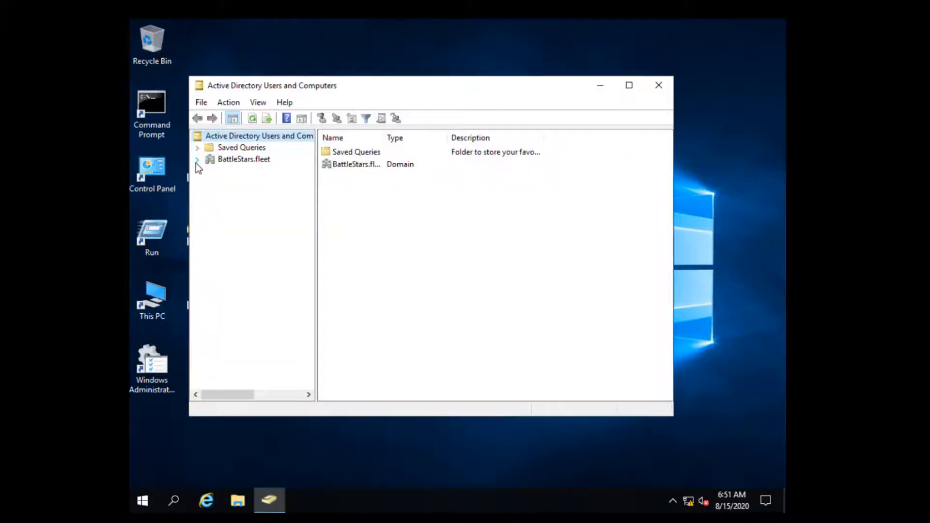
{"action": "left_click", "coordinate": [197, 160]}
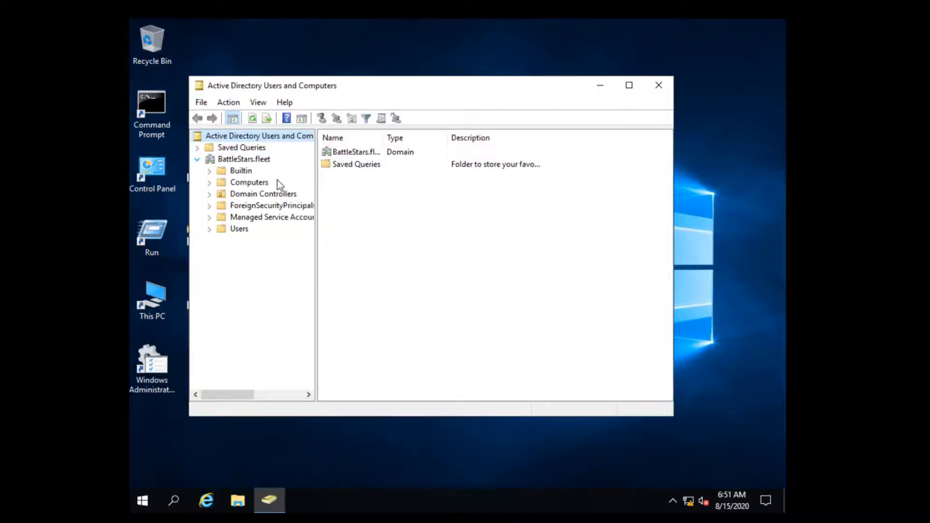
After browsing the Users container, add an organizational unit named DOMAIN-ADMINS to BattleStars.fleet.
{"action": "left_click", "coordinate": [245, 161]}
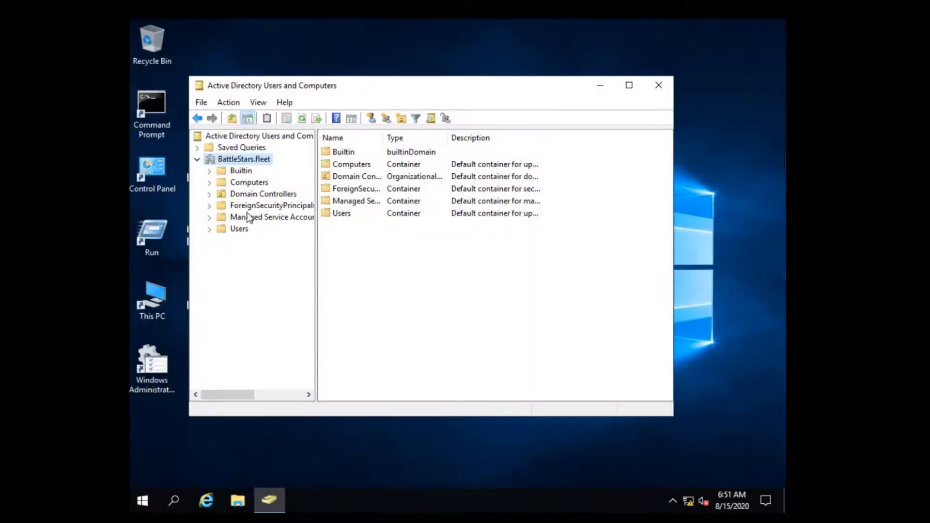
{"action": "left_click", "coordinate": [239, 228]}
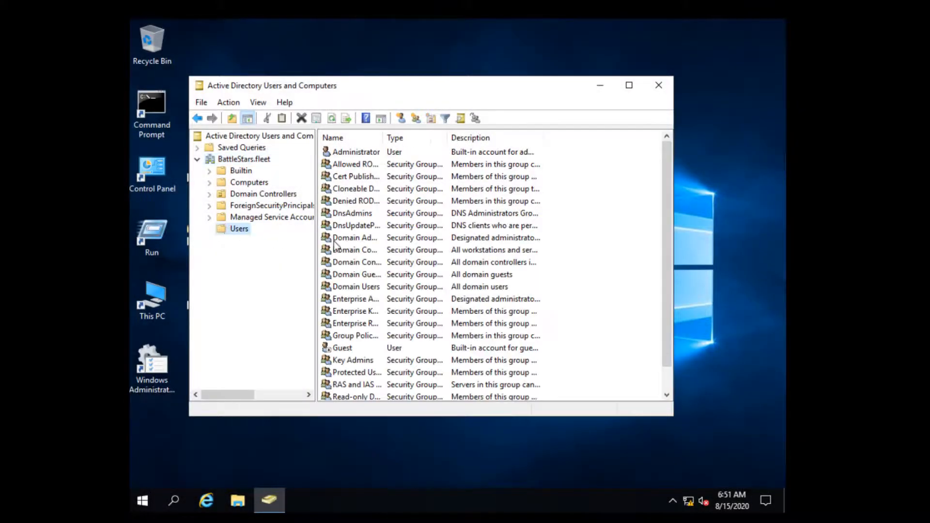
{"action": "right_click", "coordinate": [256, 161]}
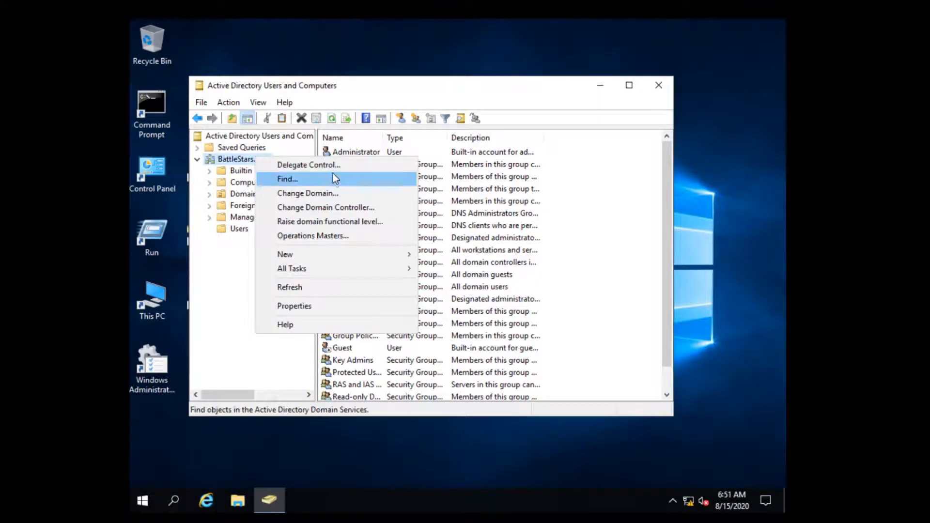
{"action": "mouse_move", "coordinate": [312, 255]}
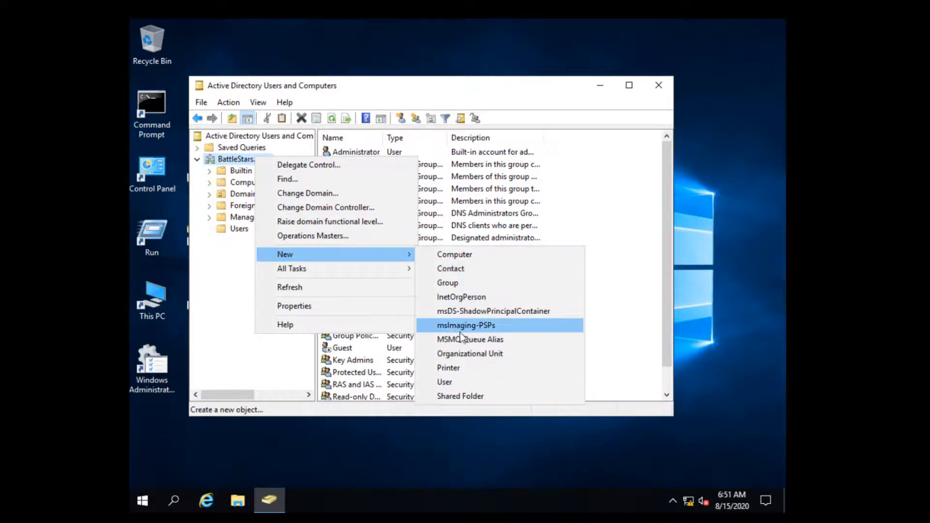
{"action": "left_click", "coordinate": [478, 359]}
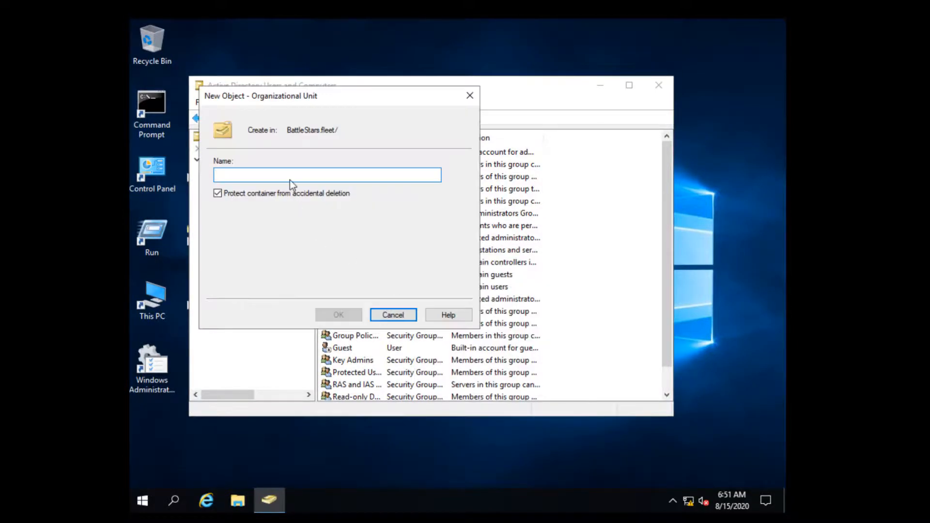
{"action": "type", "text": "ADMINS"}
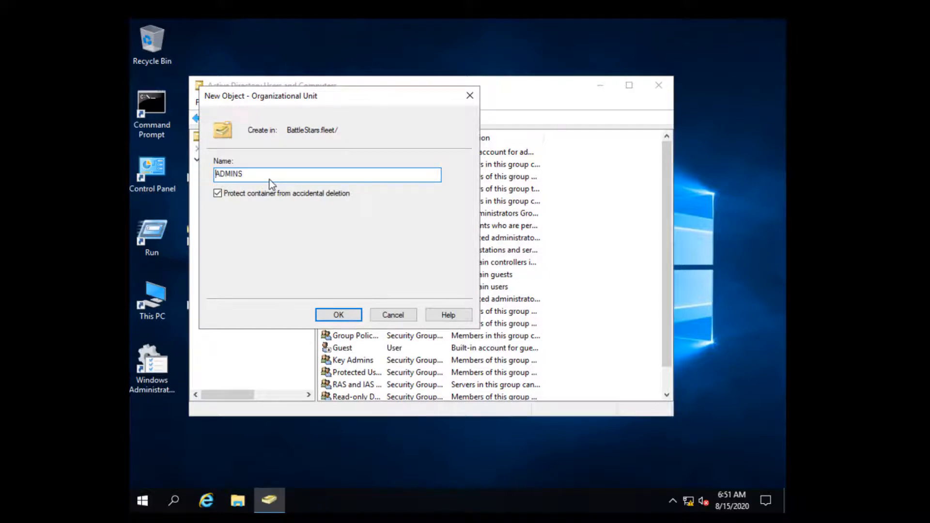
{"action": "type", "text": "DOMAIN-"}
{"action": "left_click", "coordinate": [338, 315]}
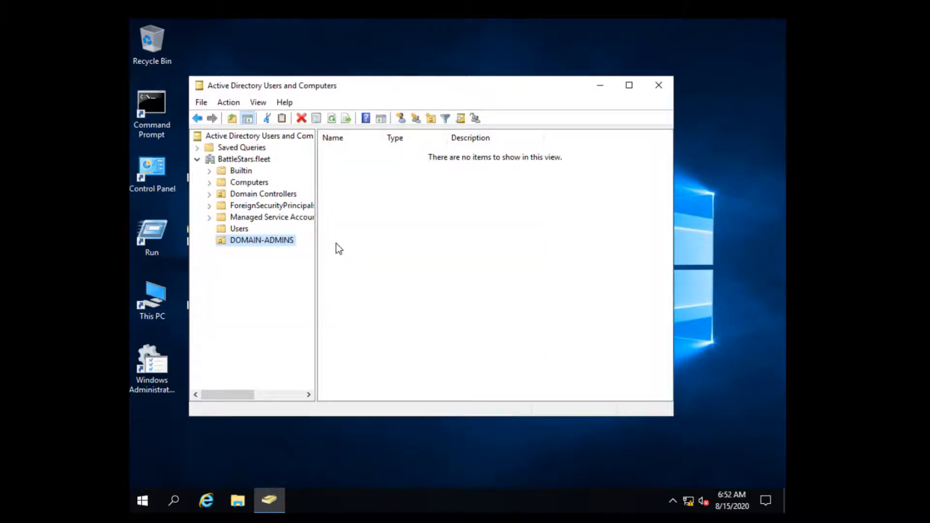
Start a new user in DOMAIN-ADMINS with first name and logon name Adama.
{"action": "right_click", "coordinate": [269, 243]}
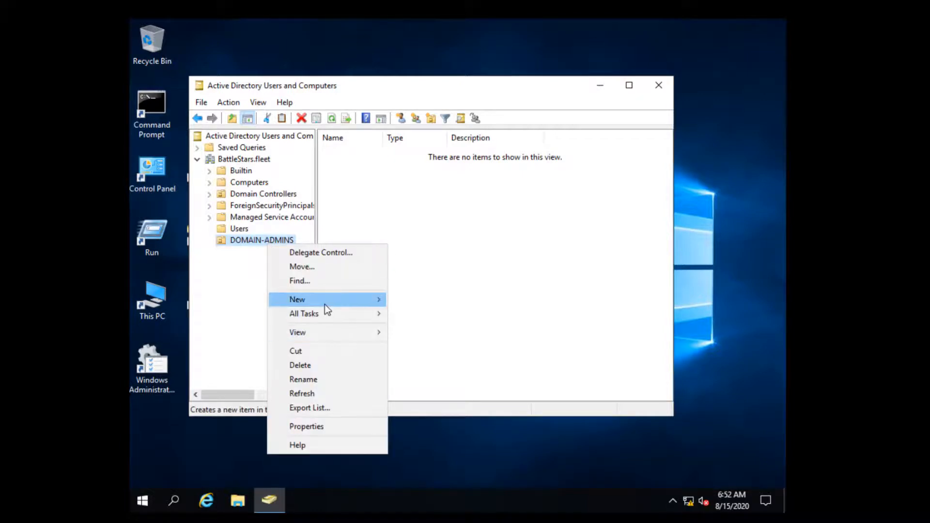
{"action": "mouse_move", "coordinate": [325, 302]}
{"action": "left_click", "coordinate": [414, 428]}
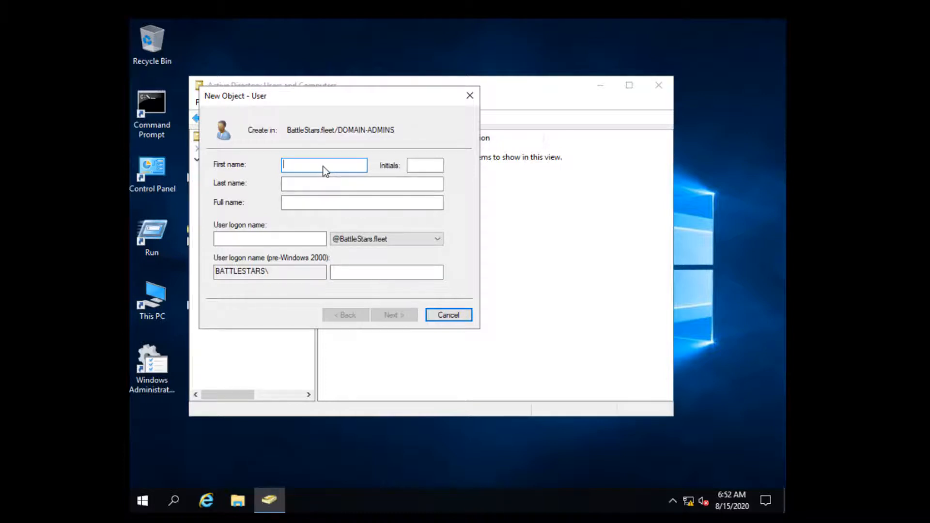
{"action": "type", "text": "COmmander"}
{"action": "key", "text": "BackSpace"}
{"action": "key", "text": "BackSpace"}
{"action": "key", "text": "BackSpace"}
{"action": "key", "text": "BackSpace"}
{"action": "key", "text": "BackSpace"}
{"action": "key", "text": "BackSpace"}
{"action": "key", "text": "BackSpace"}
{"action": "key", "text": "BackSpace"}
{"action": "key", "text": "BackSpace"}
{"action": "type", "text": "Adama"}
{"action": "left_click", "coordinate": [317, 187]}
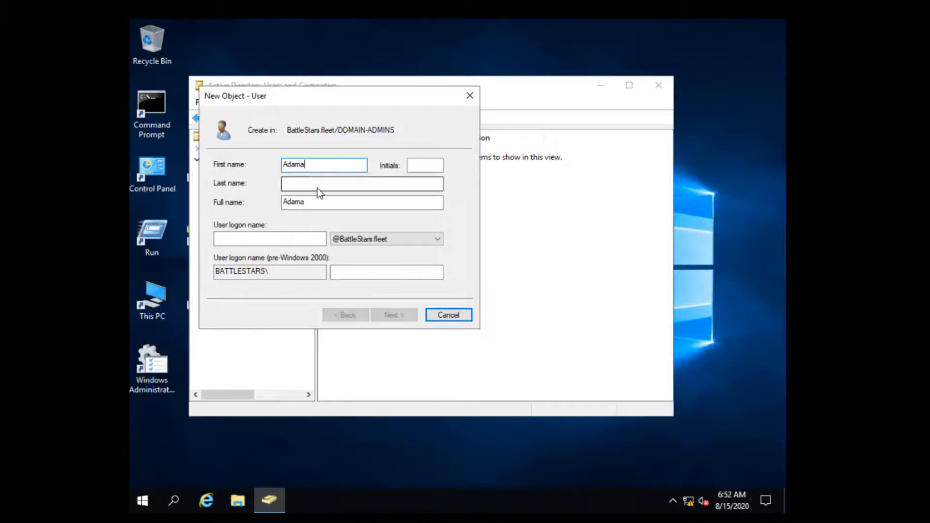
{"action": "left_click", "coordinate": [279, 238]}
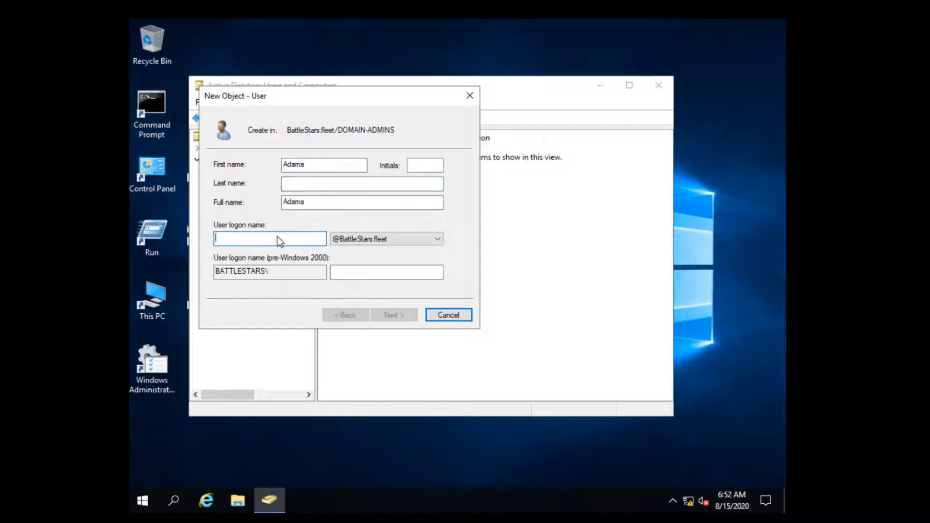
{"action": "type", "text": "Adama"}
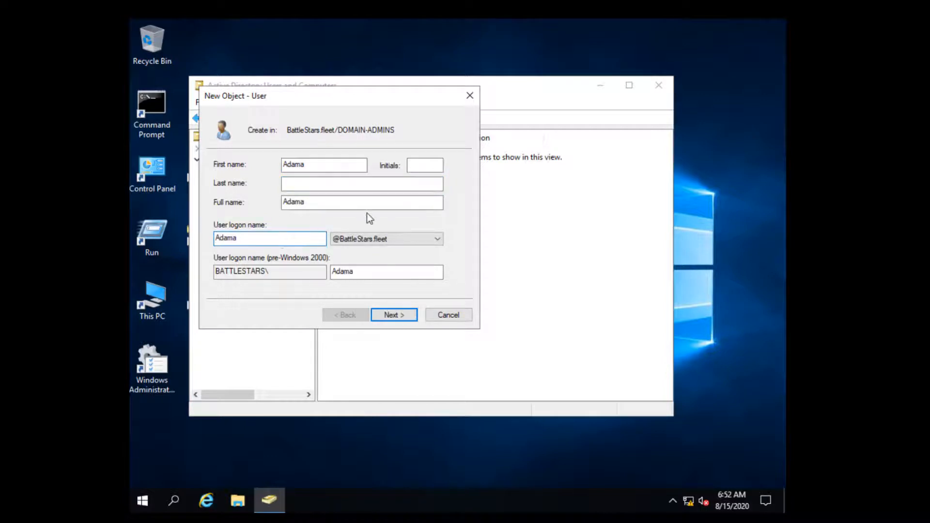
Give Adama a password without forced change at next logon and finish the account.
{"action": "left_click", "coordinate": [401, 315]}
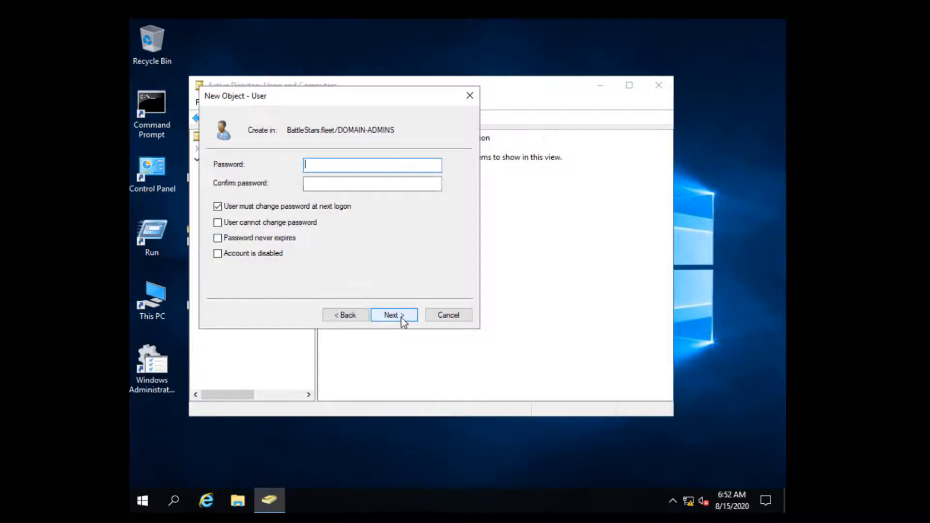
{"action": "left_click", "coordinate": [276, 208]}
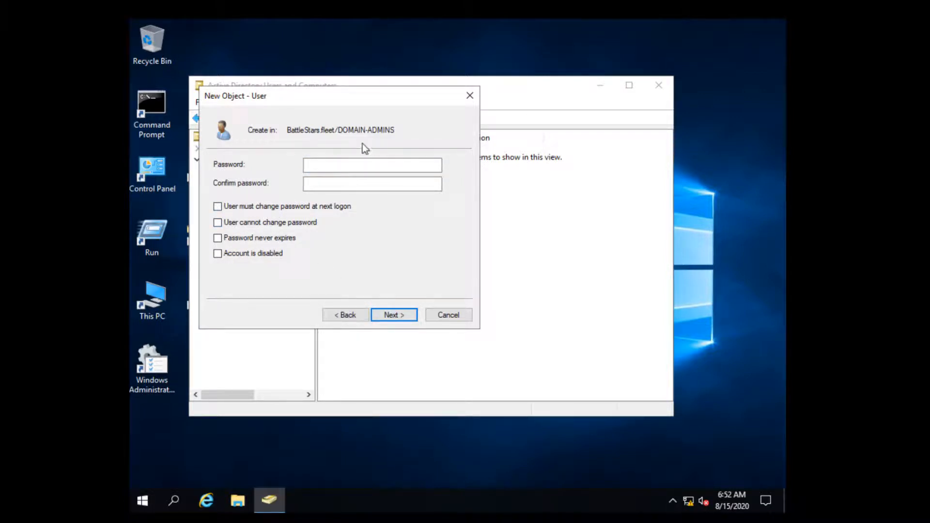
{"action": "left_click", "coordinate": [344, 162]}
{"action": "type", "text": "P@ssw0rd"}
{"action": "key", "text": "Tab"}
{"action": "type", "text": "P"}
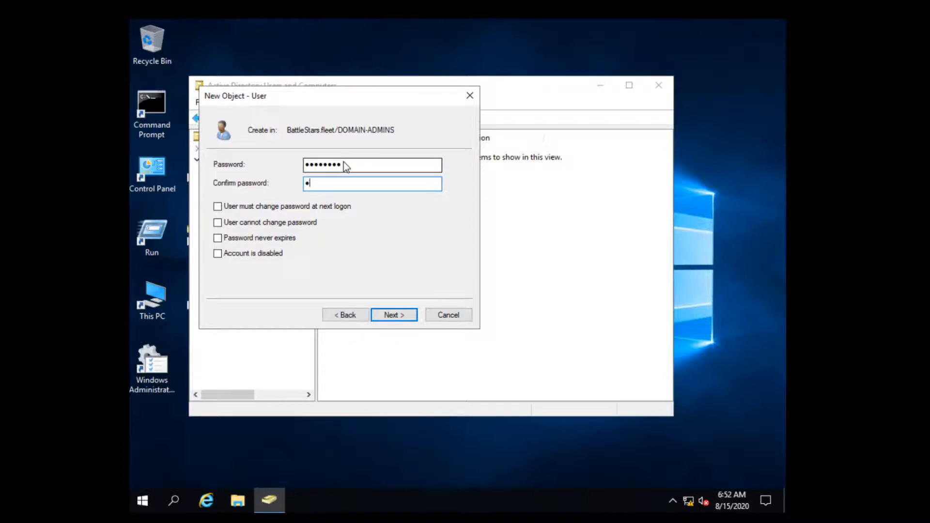
{"action": "type", "text": "@"}
{"action": "left_click", "coordinate": [406, 316]}
{"action": "left_click", "coordinate": [406, 316]}
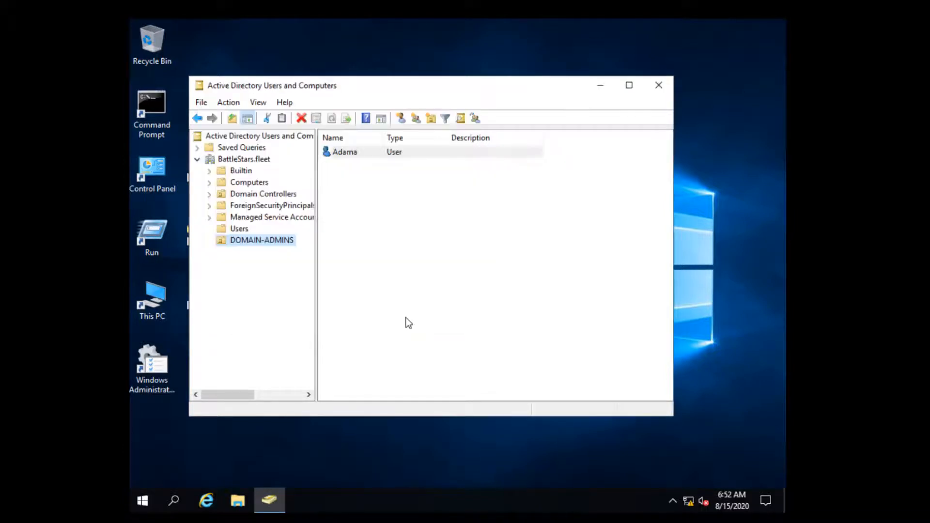
Open a Copy Object dialog for Adama, then cancel it.
{"action": "right_click", "coordinate": [272, 241]}
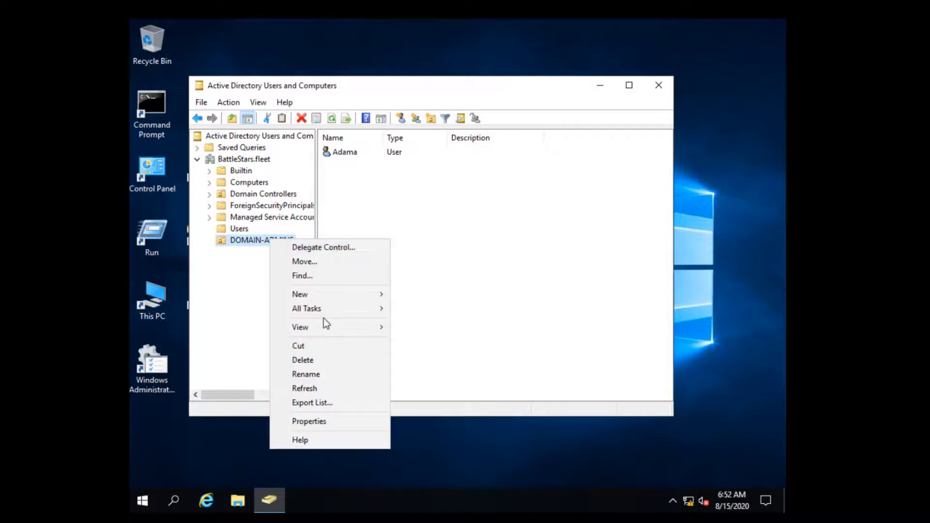
{"action": "left_click", "coordinate": [347, 152]}
{"action": "right_click", "coordinate": [346, 153]}
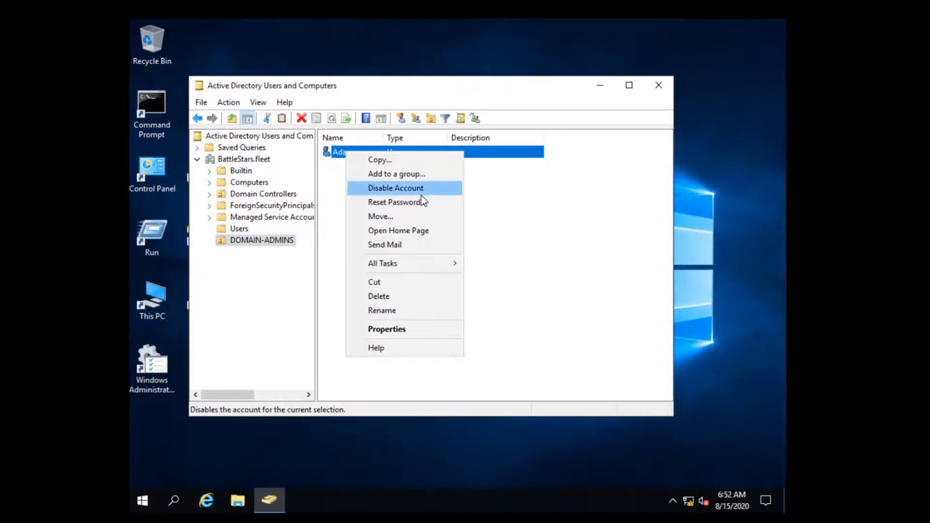
{"action": "left_click", "coordinate": [387, 161]}
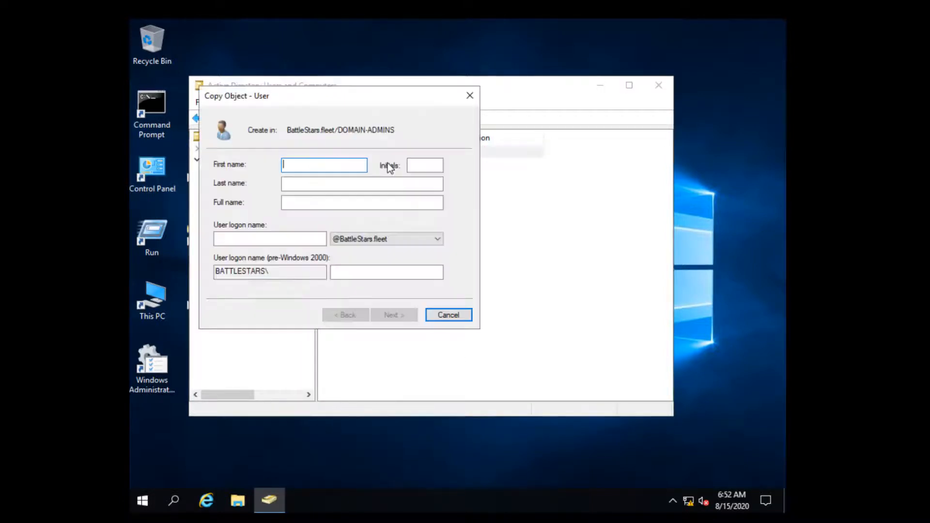
{"action": "left_click_drag", "start_coordinate": [295, 99], "coordinate": [383, 156]}
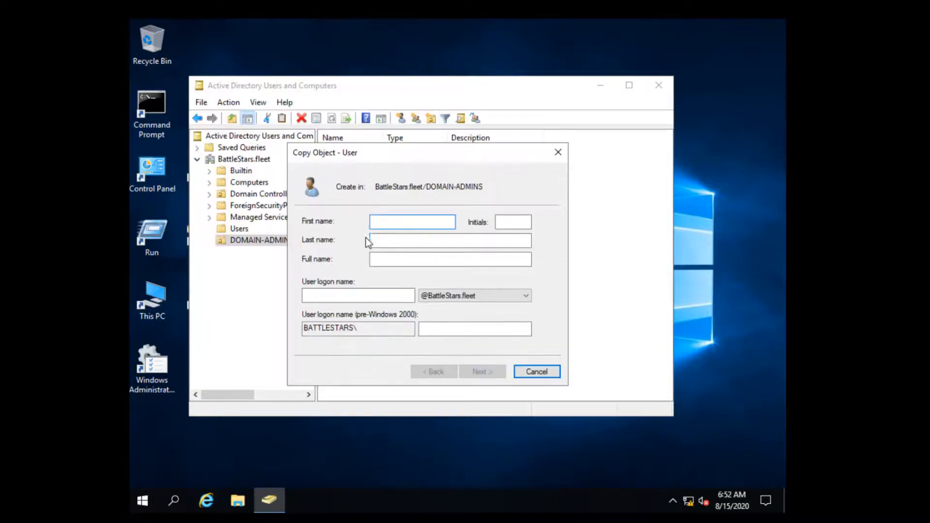
{"action": "left_click", "coordinate": [537, 371]}
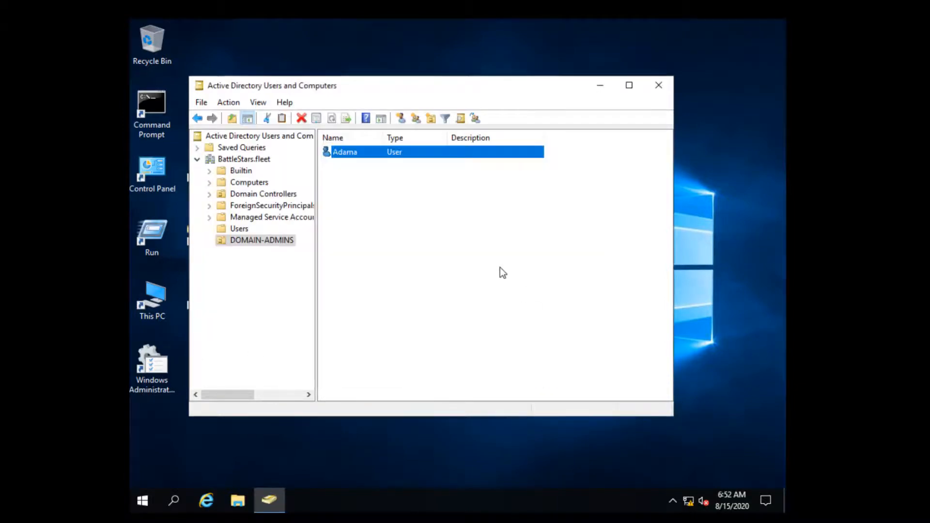
In Adama's Member Of tab, try adding the unrecognised group 'domain administrators'.
{"action": "double_click", "coordinate": [362, 155]}
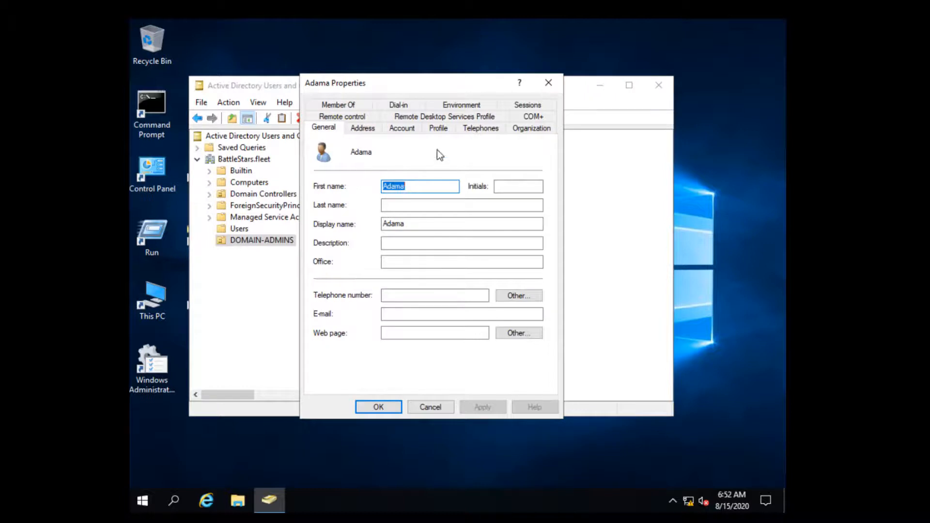
{"action": "left_click", "coordinate": [345, 106]}
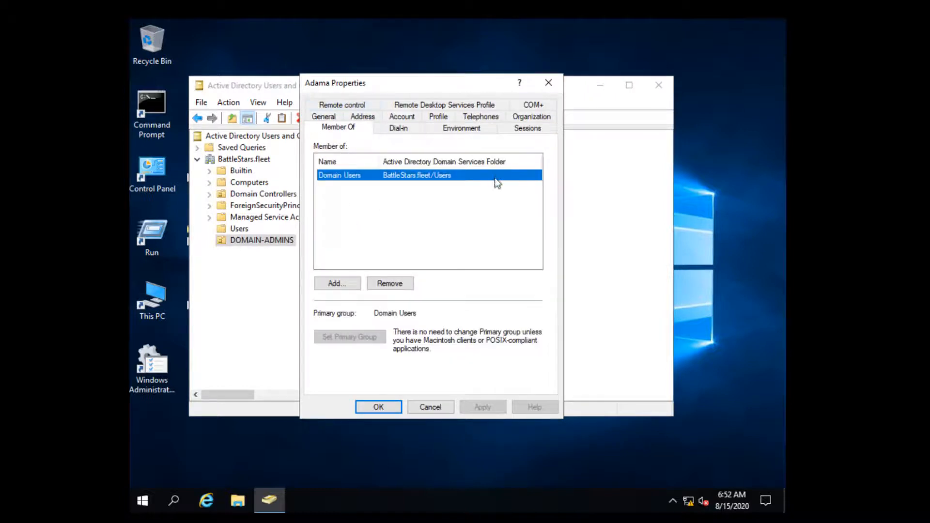
{"action": "left_click", "coordinate": [345, 286]}
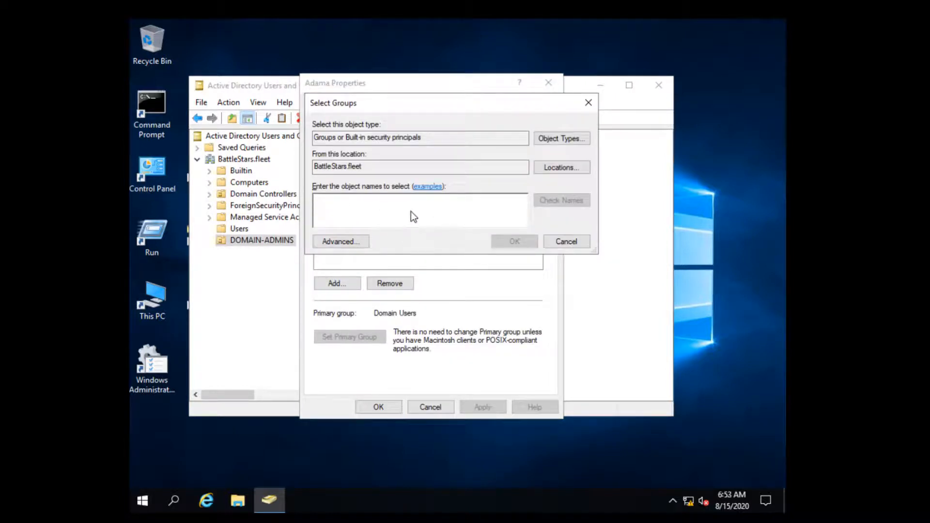
{"action": "type", "text": "domain administrators"}
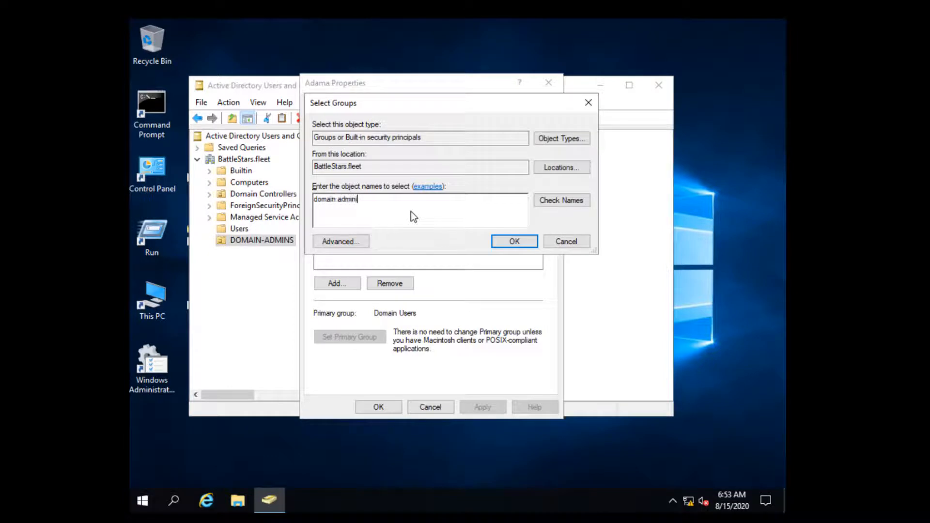
{"action": "key", "text": "Return"}
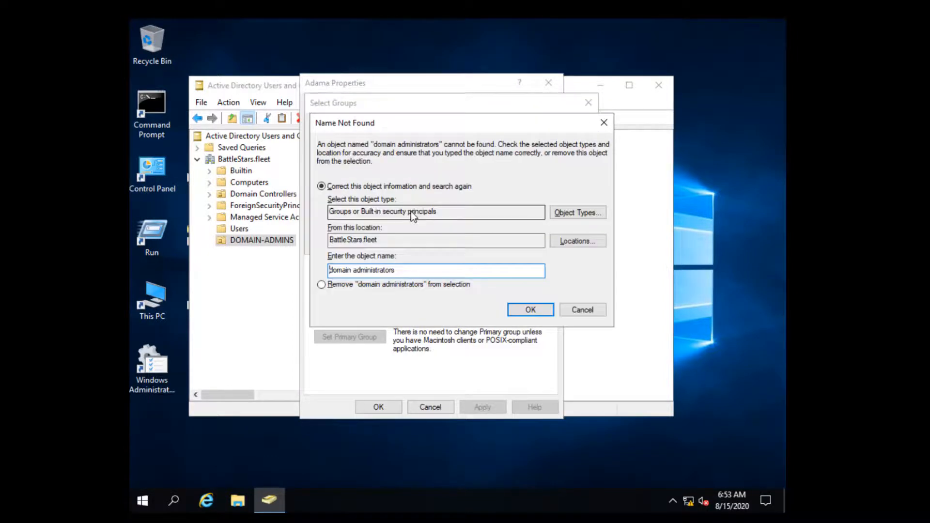
{"action": "left_click", "coordinate": [563, 306]}
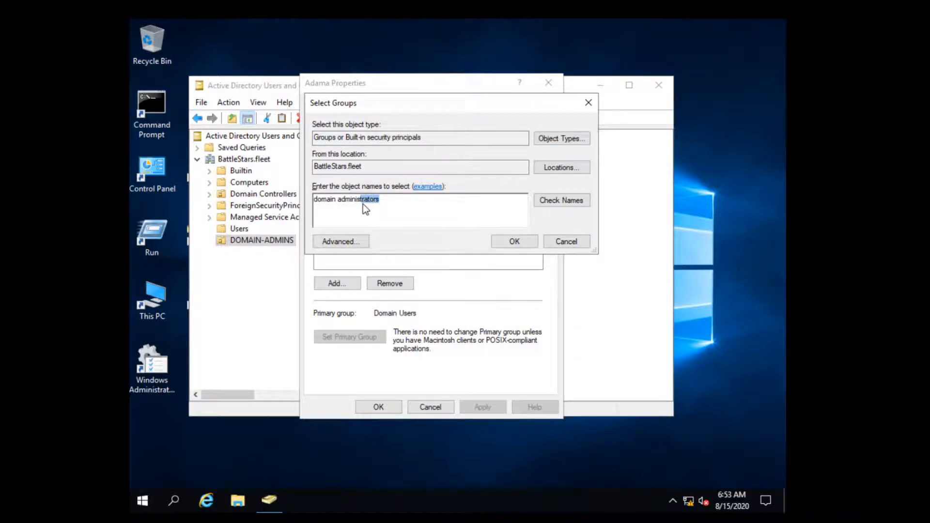
{"action": "key", "text": "BackSpace"}
{"action": "left_click", "coordinate": [582, 204]}
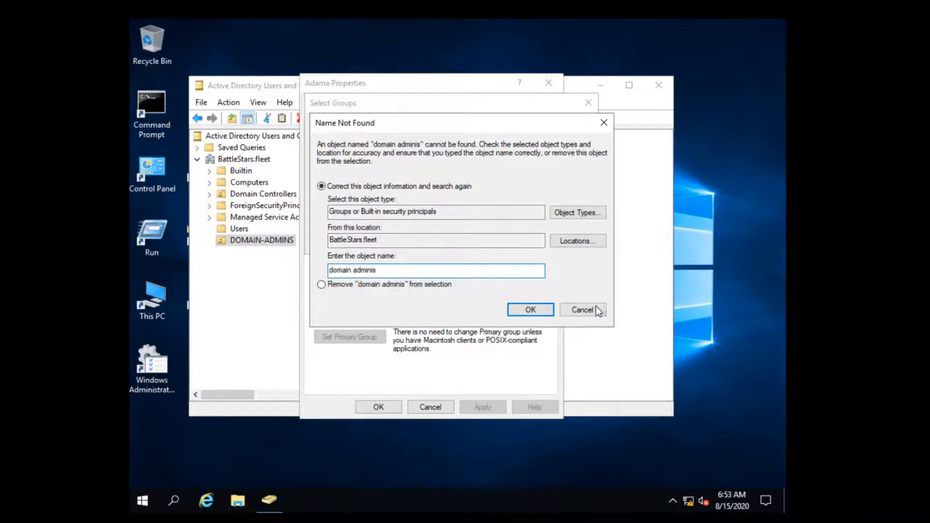
{"action": "left_click", "coordinate": [593, 309]}
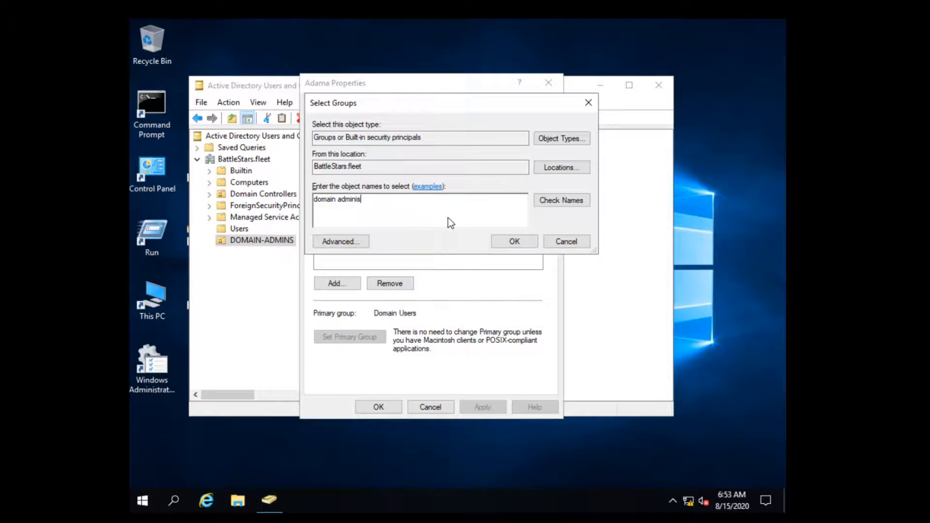
Correct the name to Domain Admins, add it and apply Adama's new membership.
{"action": "key", "text": "BackSpace"}
{"action": "key", "text": "BackSpace"}
{"action": "type", "text": "s"}
{"action": "left_click", "coordinate": [585, 202]}
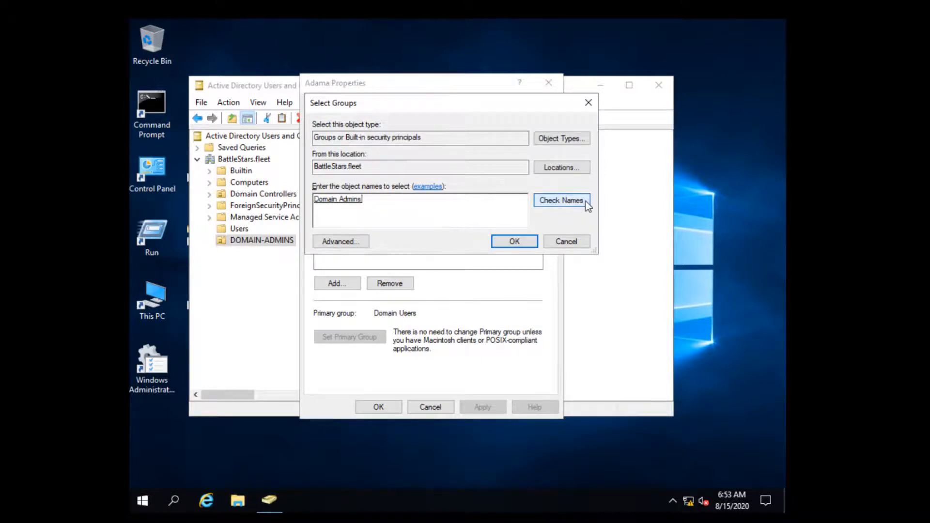
{"action": "left_click", "coordinate": [513, 241]}
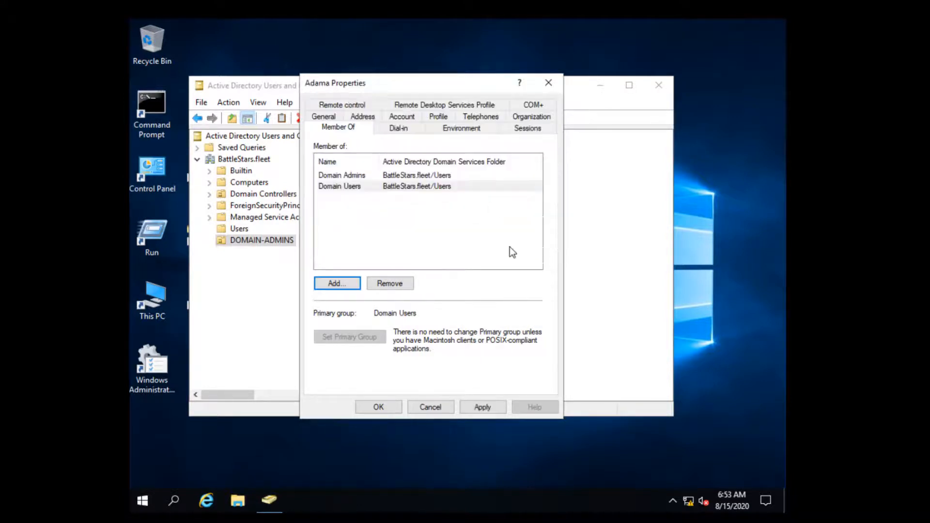
{"action": "left_click", "coordinate": [492, 409]}
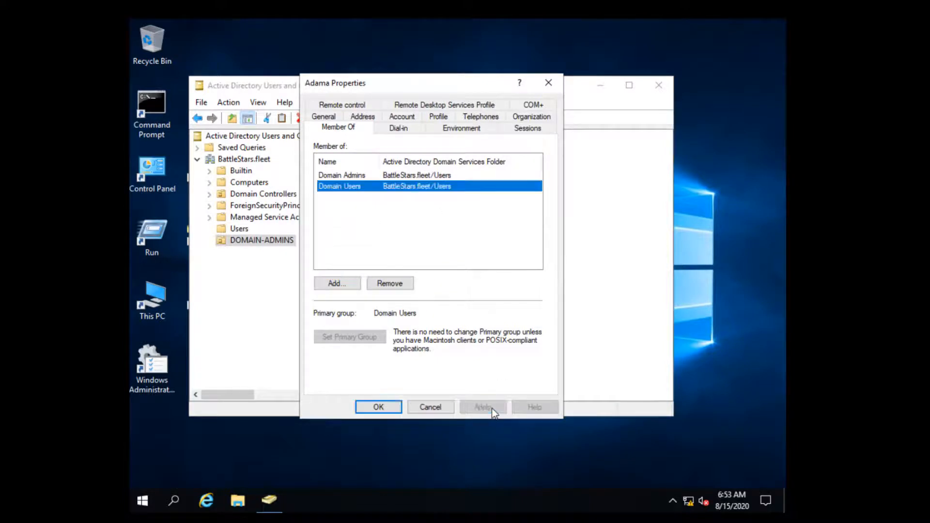
{"action": "left_click", "coordinate": [380, 407]}
Copy Adama into a new user with first name and logon name Starbuck.
{"action": "right_click", "coordinate": [360, 156]}
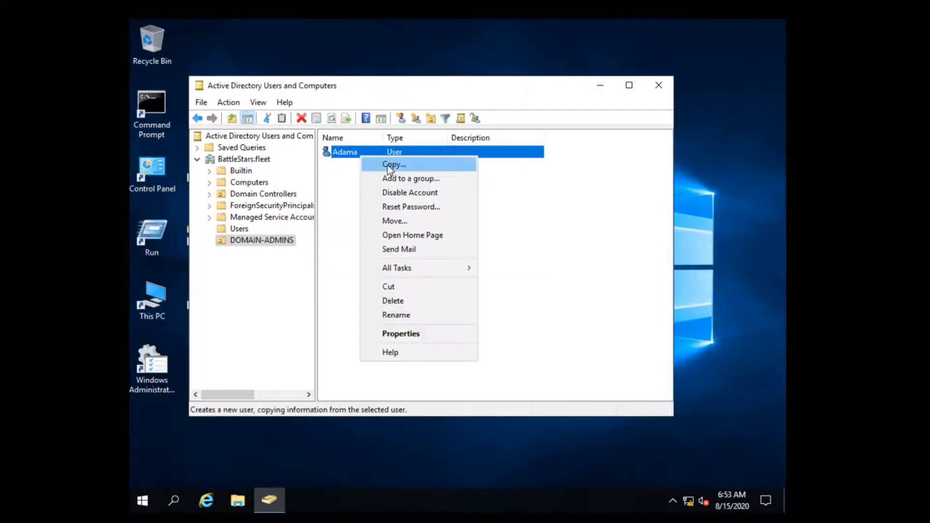
{"action": "left_click", "coordinate": [387, 164]}
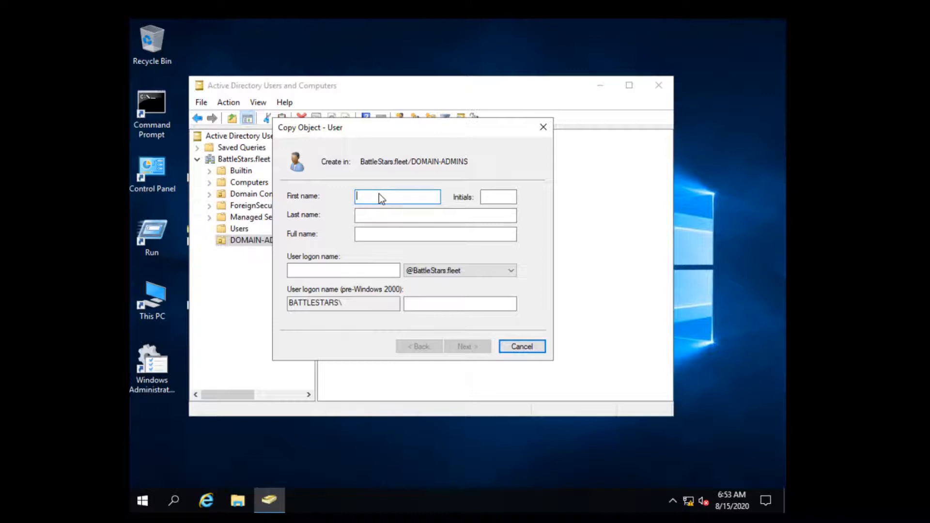
{"action": "type", "text": "T"}
{"action": "key", "text": "BackSpace"}
{"action": "type", "text": "Starbuck"}
{"action": "left_click", "coordinate": [373, 275]}
{"action": "double_click", "coordinate": [389, 231]}
{"action": "key", "text": "ctrl+c"}
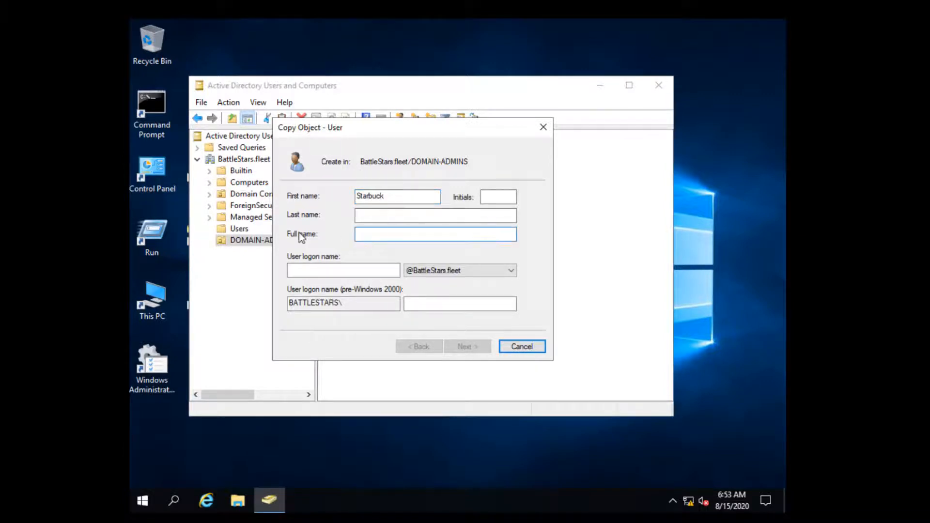
{"action": "left_click", "coordinate": [369, 274]}
{"action": "key", "text": "ctrl+v"}
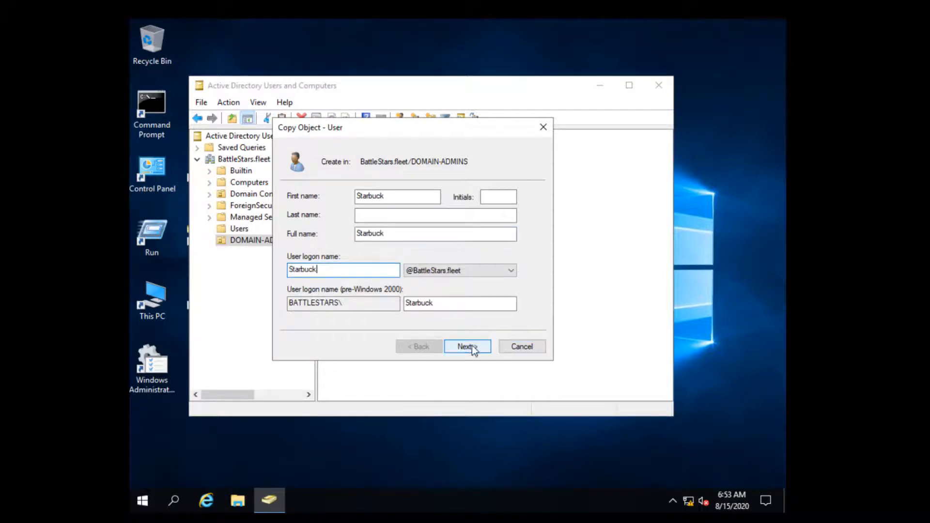
Enter and confirm Starbuck's password, then finish creating the account.
{"action": "left_click", "coordinate": [470, 349]}
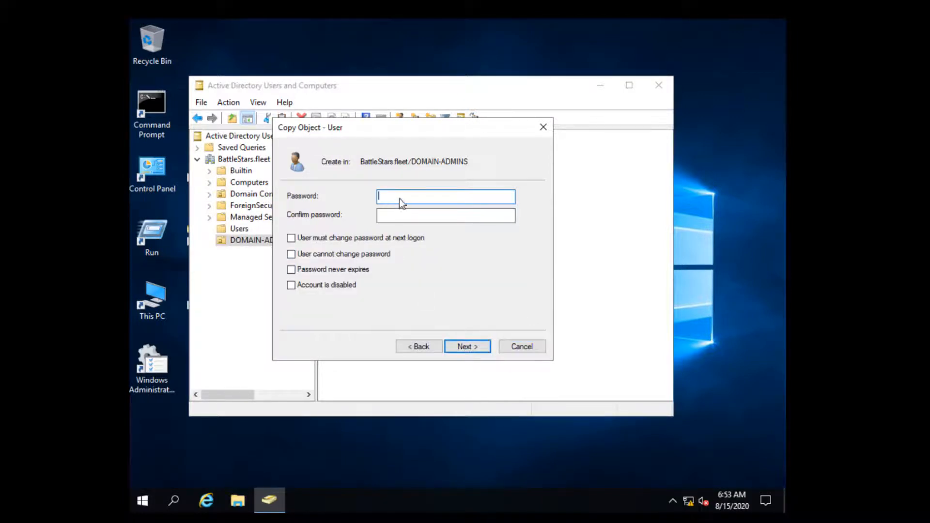
{"action": "type", "text": "*********"}
{"action": "key", "text": "Tab"}
{"action": "type", "text": "**"}
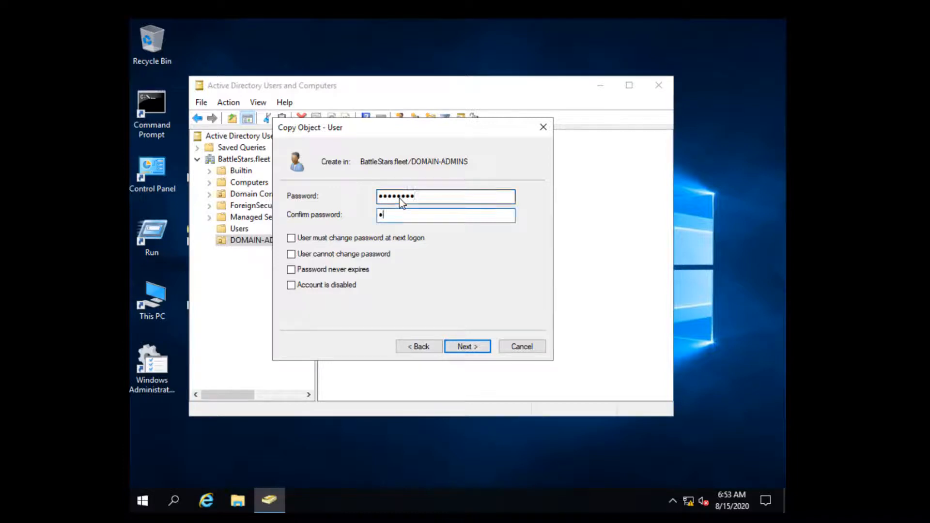
{"action": "type", "text": "*******"}
{"action": "left_click", "coordinate": [480, 348]}
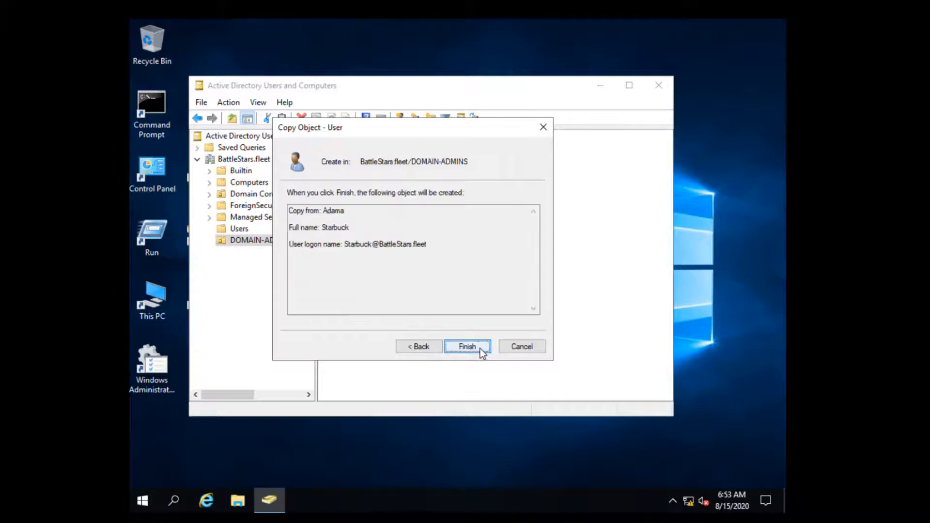
{"action": "left_click", "coordinate": [467, 347]}
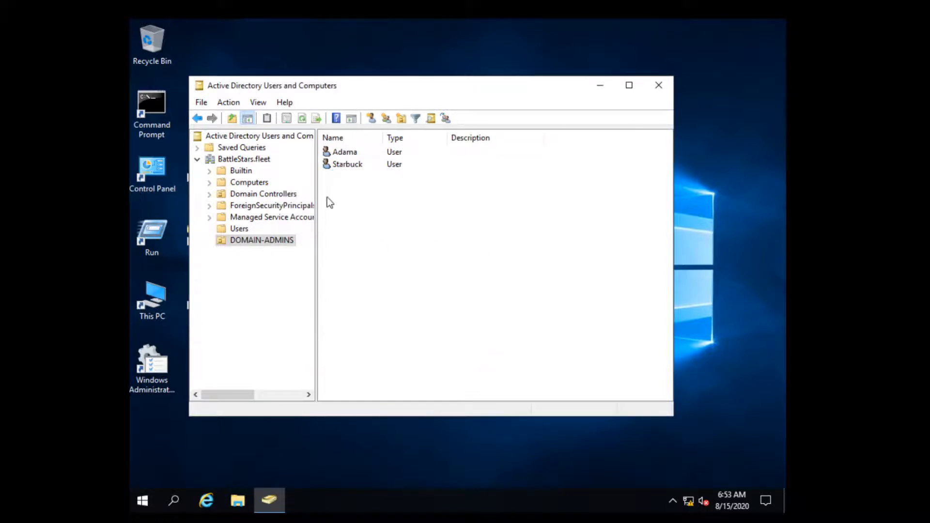
Check that Starbuck's Member Of list shows Domain Admins and Domain Users, then cancel.
{"action": "double_click", "coordinate": [347, 165]}
{"action": "left_click", "coordinate": [342, 104]}
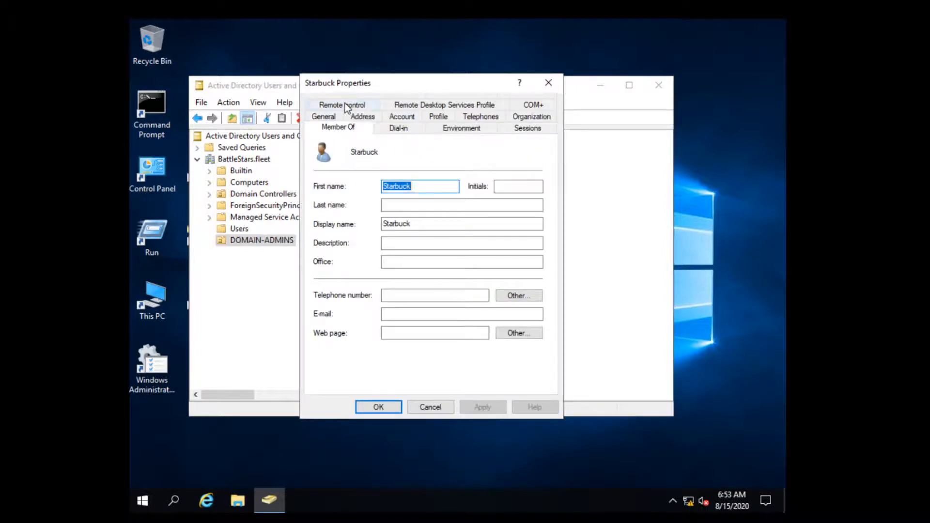
{"action": "left_click", "coordinate": [372, 175]}
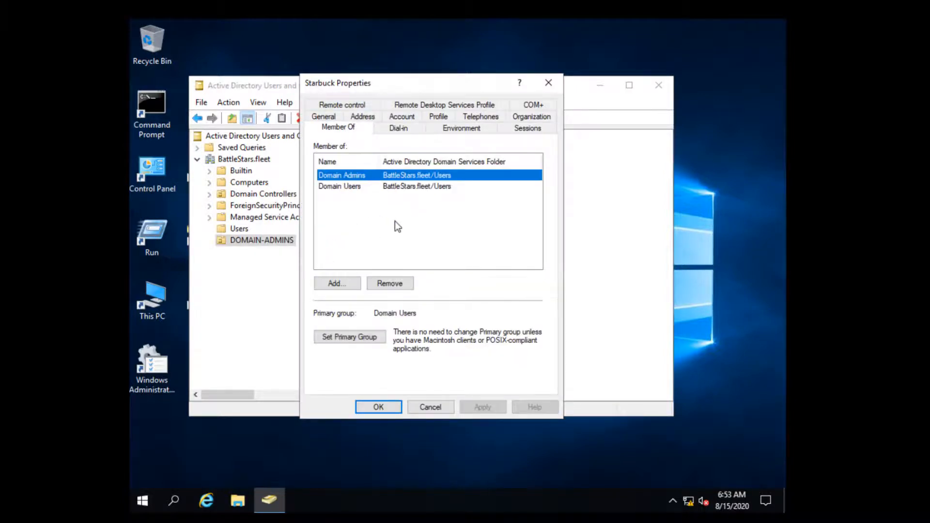
{"action": "left_click", "coordinate": [434, 408]}
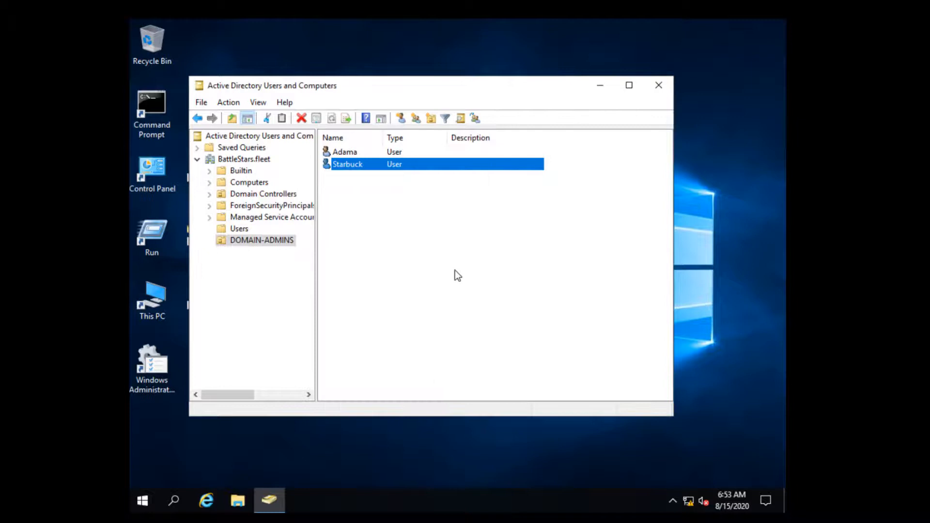
Copy Adama into a new user with first name and logon name Saul.
{"action": "right_click", "coordinate": [351, 152]}
{"action": "left_click", "coordinate": [389, 159]}
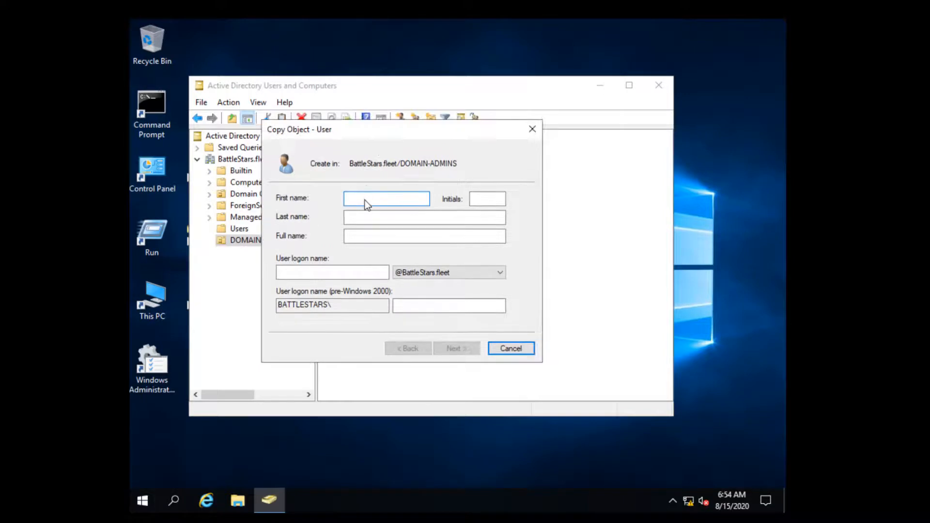
{"action": "type", "text": "Saul"}
{"action": "key", "text": "Tab"}
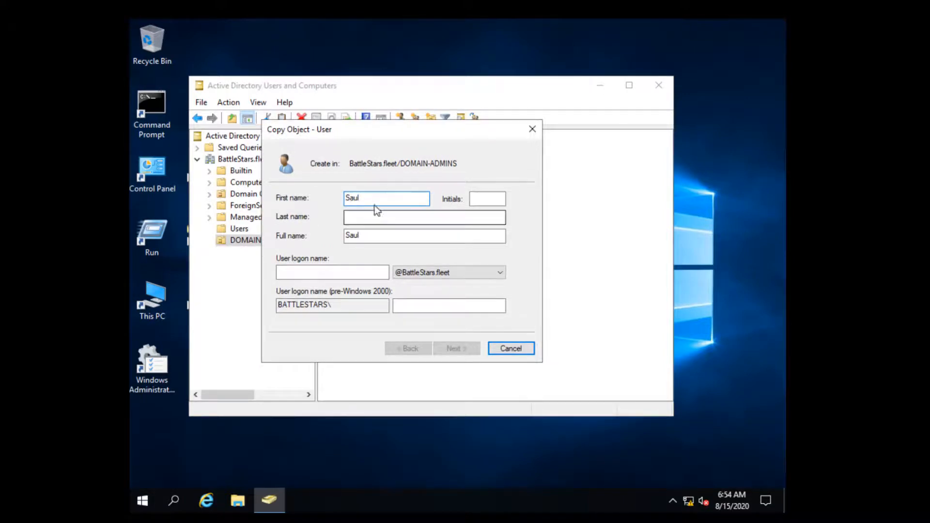
{"action": "left_click_drag", "start_coordinate": [374, 203], "coordinate": [295, 204]}
{"action": "key", "text": "ctrl+c"}
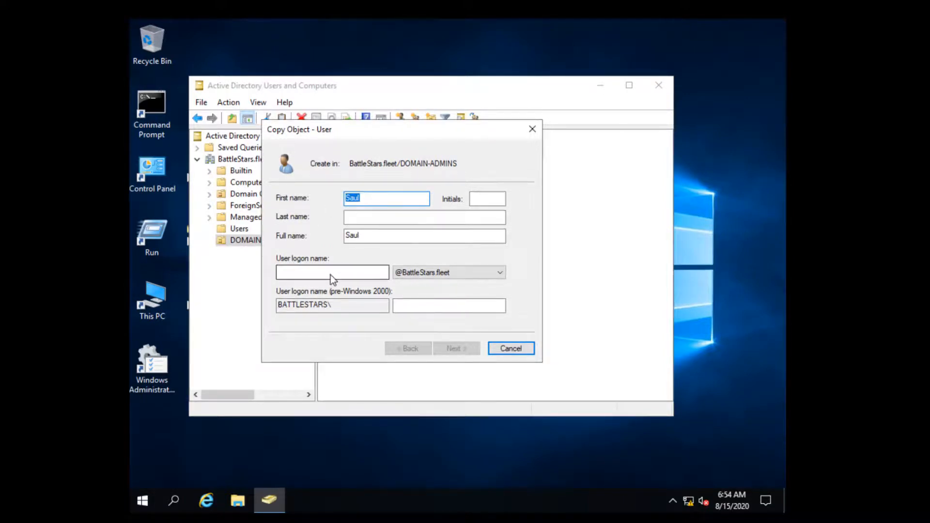
{"action": "left_click", "coordinate": [331, 272]}
{"action": "key", "text": "ctrl+v"}
Enter and confirm Saul's password, then finish creating the account.
{"action": "left_click", "coordinate": [454, 349]}
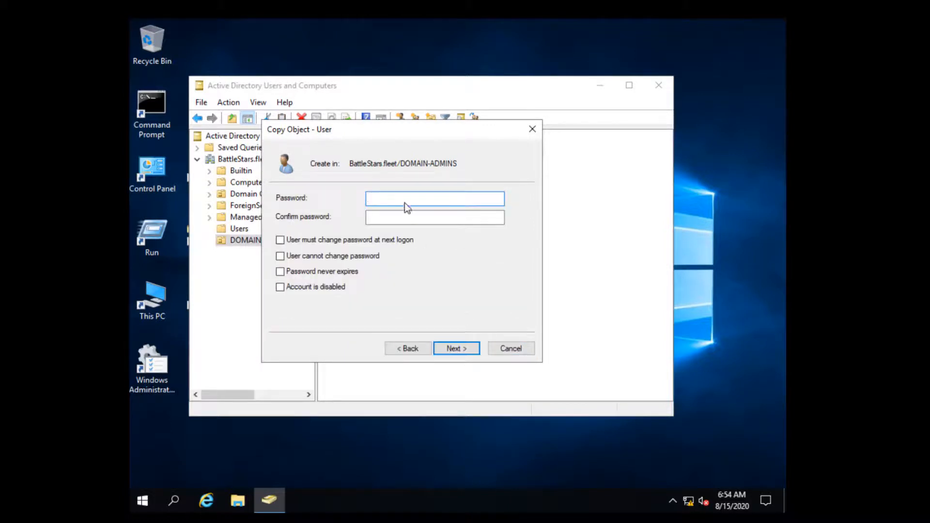
{"action": "type", "text": "••"}
{"action": "key", "text": "BackSpace"}
{"action": "key", "text": "BackSpace"}
{"action": "type", "text": "•"}
{"action": "type", "text": "*"}
{"action": "key", "text": "Tab"}
{"action": "type", "text": "**"}
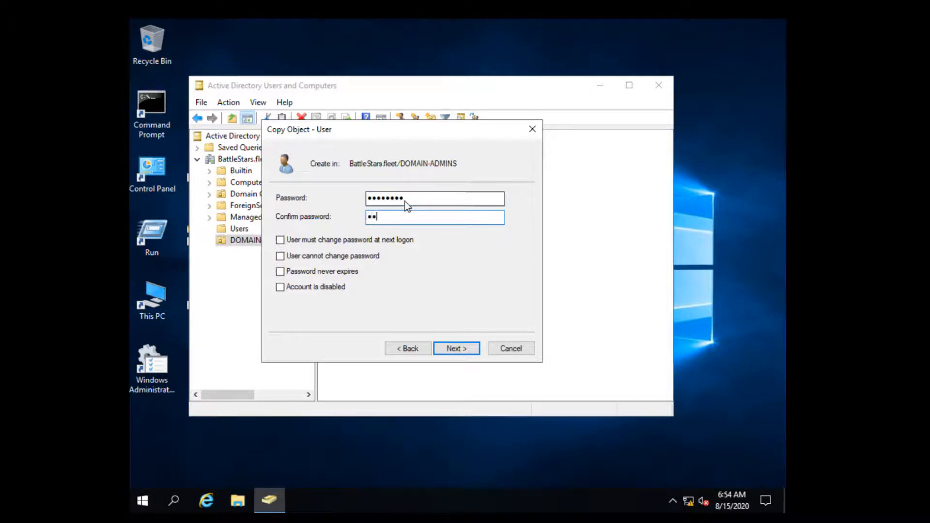
{"action": "type", "text": "******"}
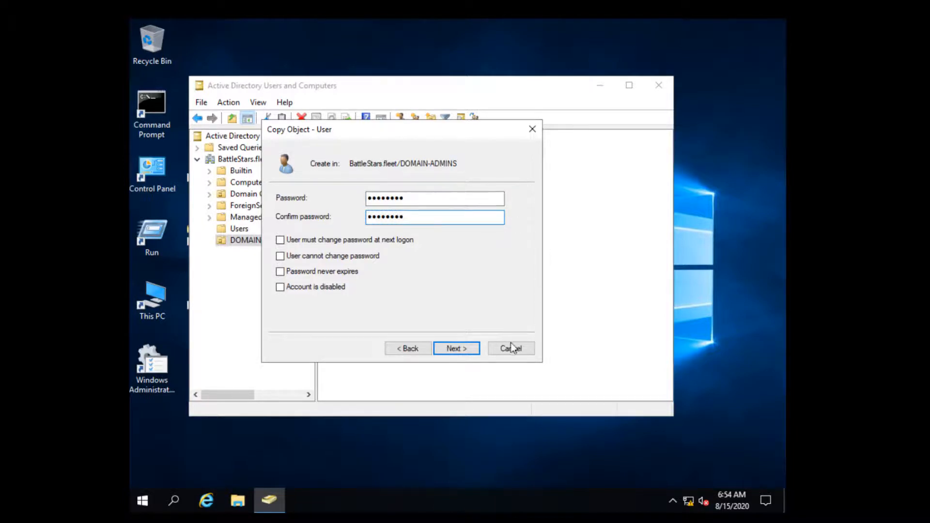
{"action": "left_click", "coordinate": [466, 349]}
{"action": "left_click", "coordinate": [456, 348]}
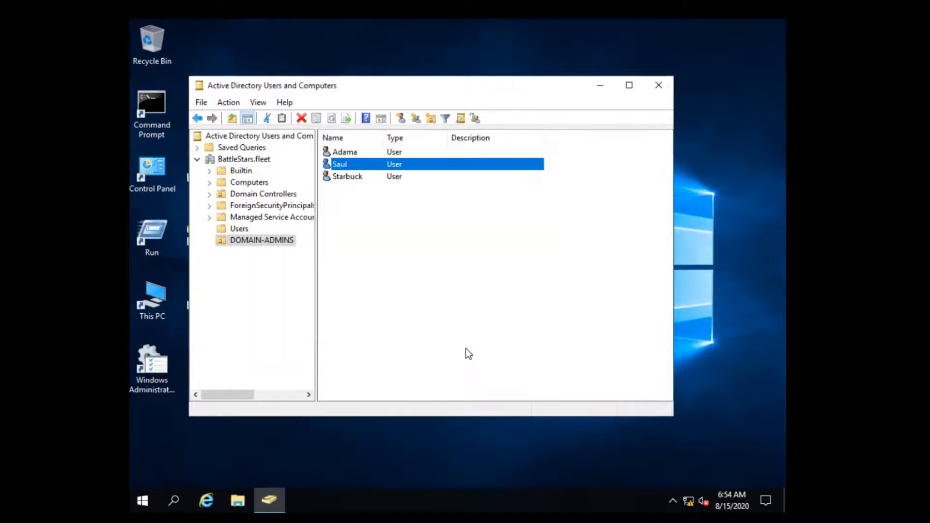
Verify Saul's Member Of tab lists Domain Admins, closing Properties without changes.
{"action": "left_click", "coordinate": [466, 271]}
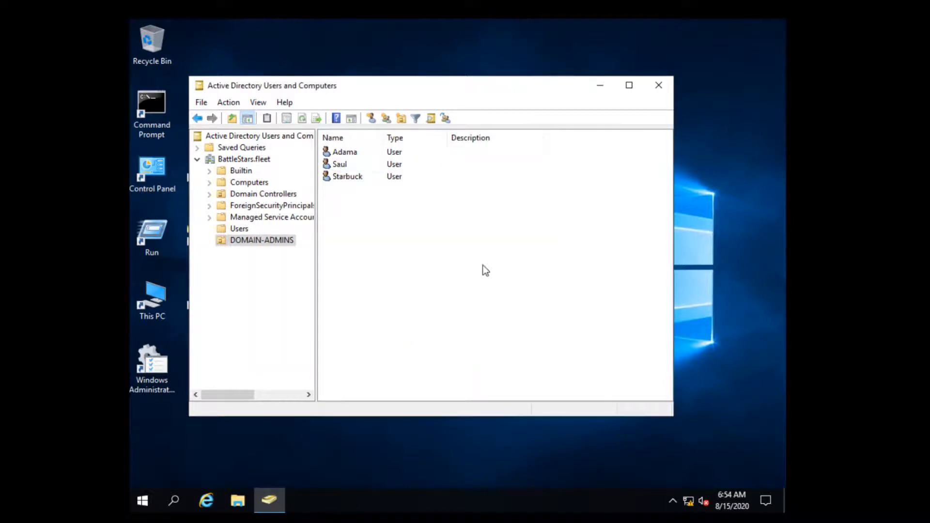
{"action": "double_click", "coordinate": [356, 165]}
{"action": "left_click", "coordinate": [353, 106]}
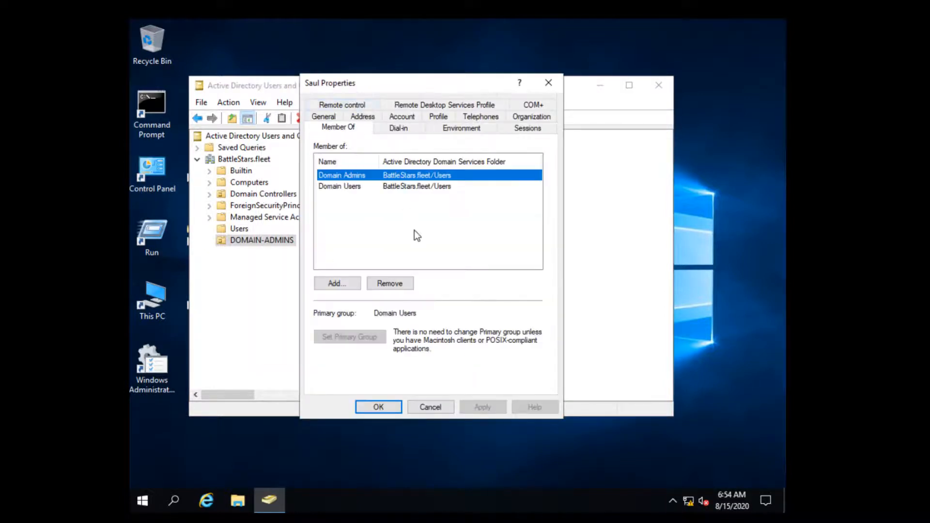
{"action": "left_click", "coordinate": [430, 407]}
{"action": "left_click", "coordinate": [446, 320]}
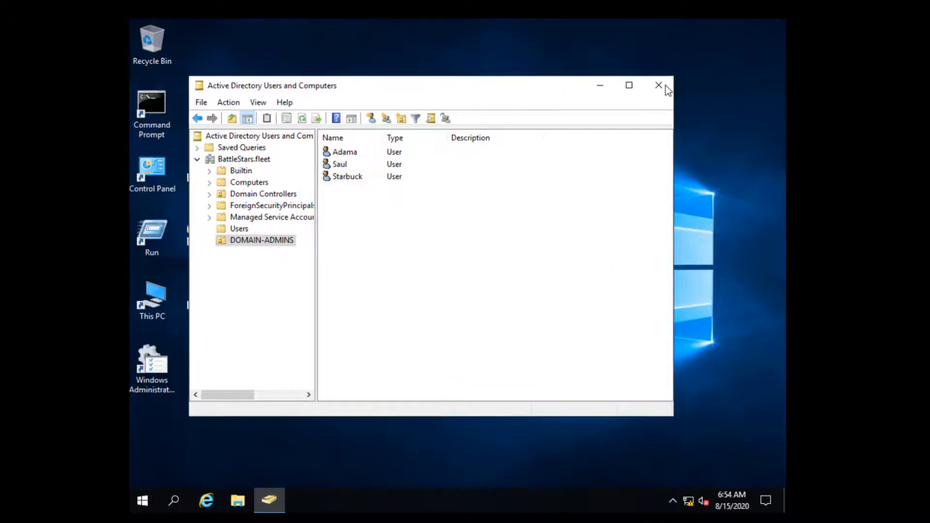
Close Active Directory Users and Computers and open the BattleStars.fleet forward zone in DNS Manager.
{"action": "left_click", "coordinate": [658, 85]}
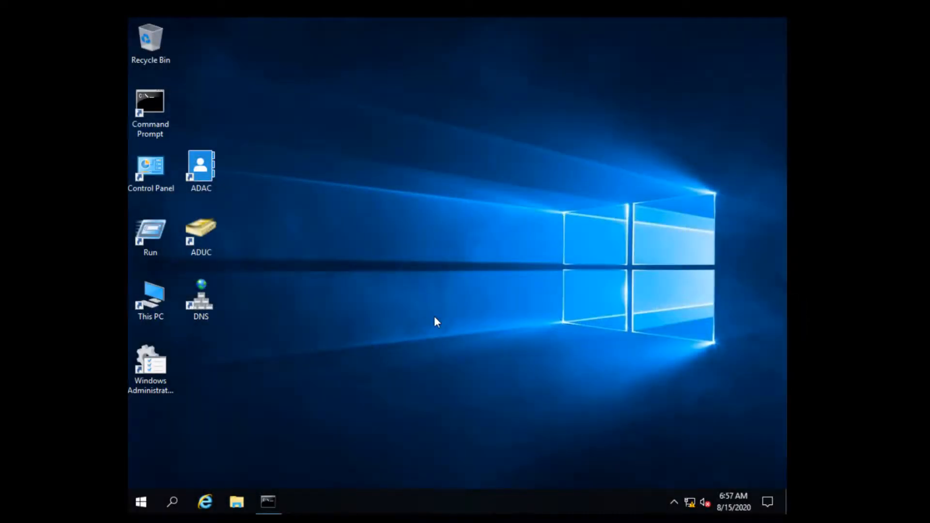
{"action": "double_click", "coordinate": [205, 301]}
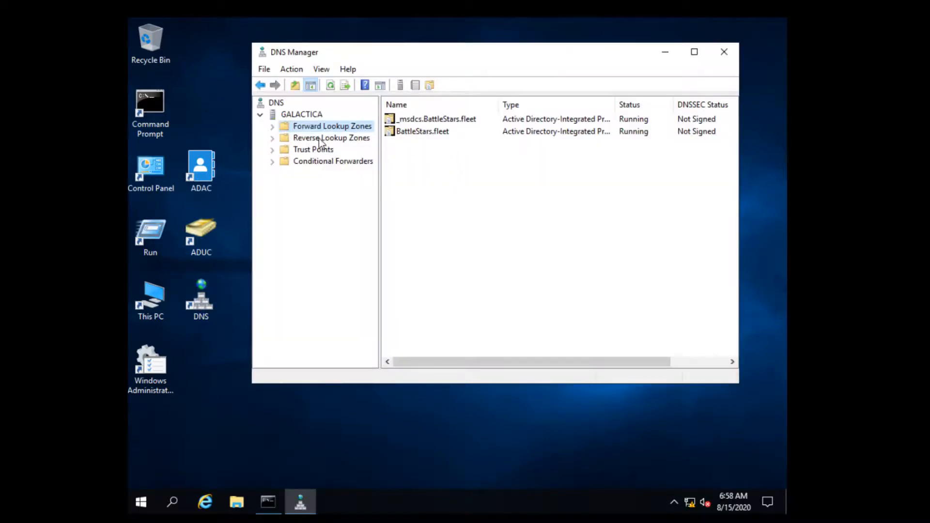
{"action": "left_click", "coordinate": [272, 126]}
{"action": "left_click", "coordinate": [285, 150]}
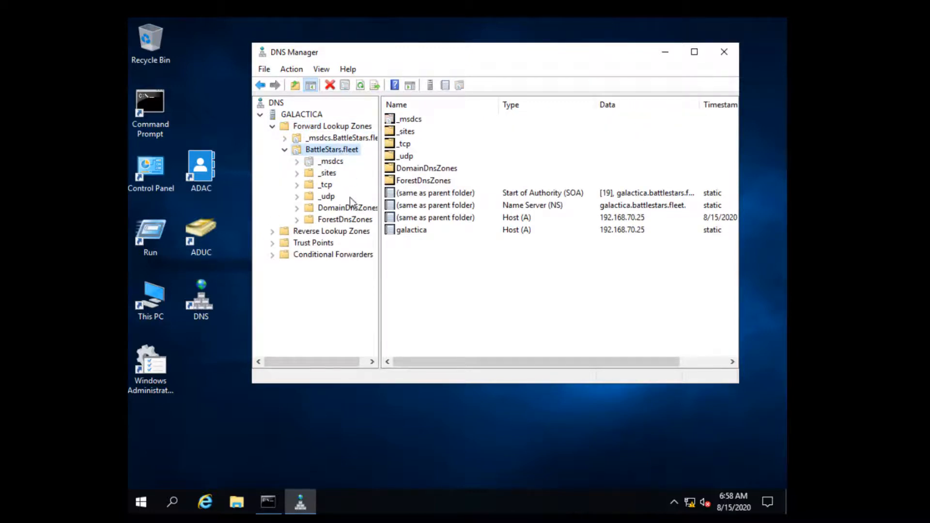
Inspect the galactica host records and check the Reverse Lookup Zones.
{"action": "left_click", "coordinate": [413, 232]}
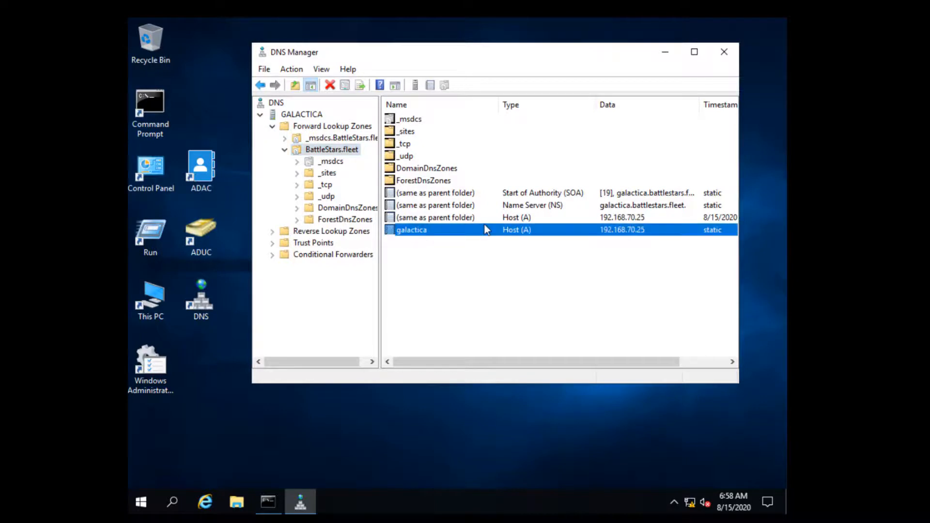
{"action": "left_click", "coordinate": [493, 220]}
{"action": "left_click", "coordinate": [447, 230]}
{"action": "left_click", "coordinate": [274, 234]}
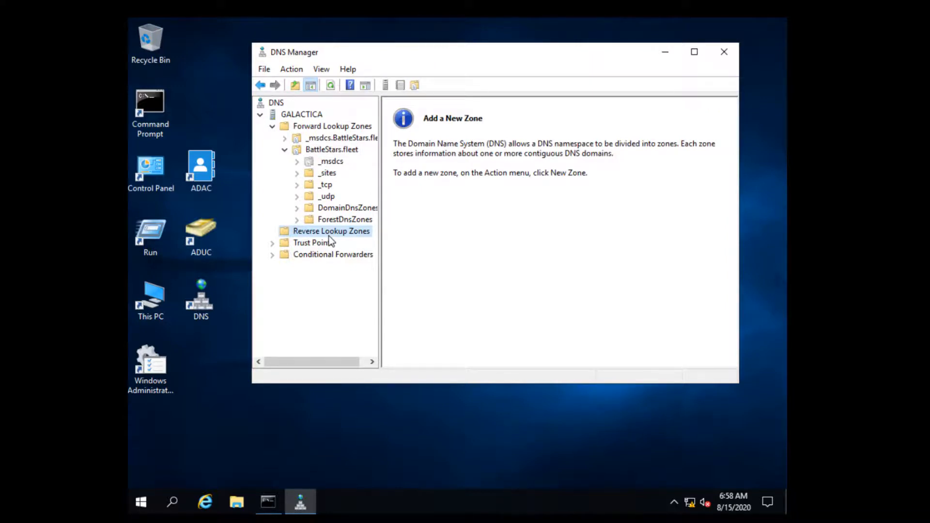
Browse the _msdcs.BattleStars.fleet zone's gc folder, then collapse back to the forward zone list.
{"action": "left_click", "coordinate": [315, 150]}
{"action": "left_click", "coordinate": [327, 137]}
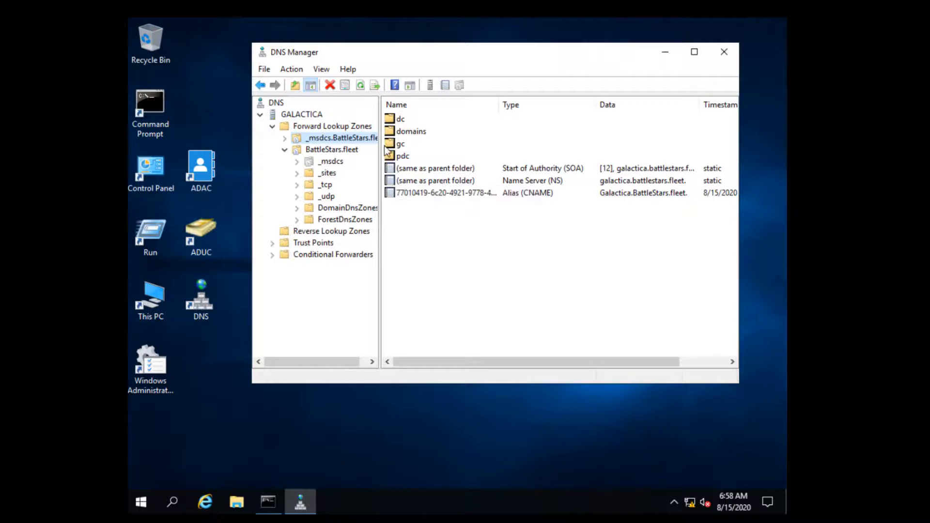
{"action": "left_click", "coordinate": [402, 144]}
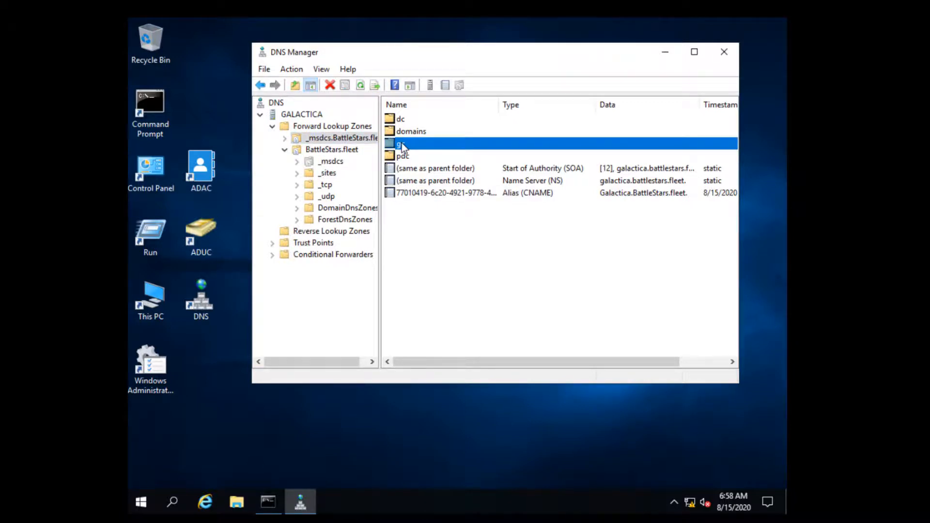
{"action": "left_click", "coordinate": [272, 128]}
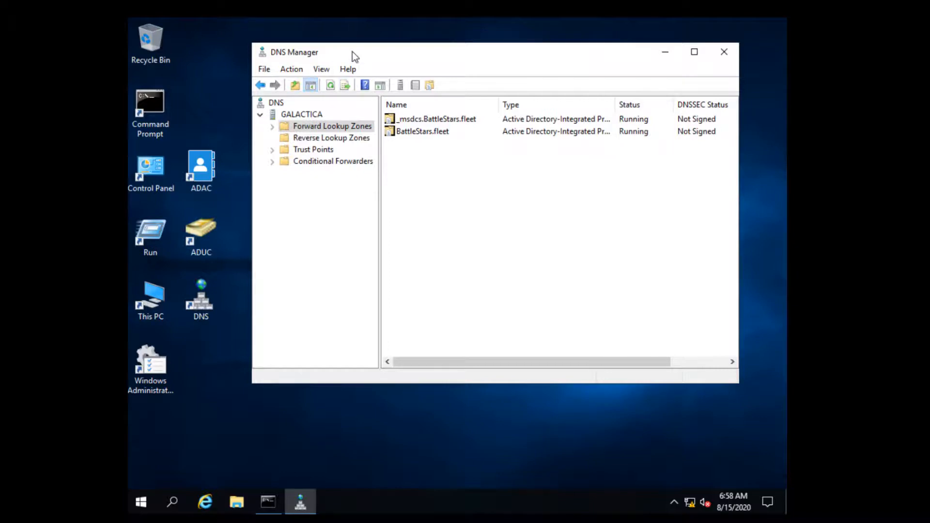
{"action": "left_click_drag", "start_coordinate": [353, 51], "coordinate": [371, 47]}
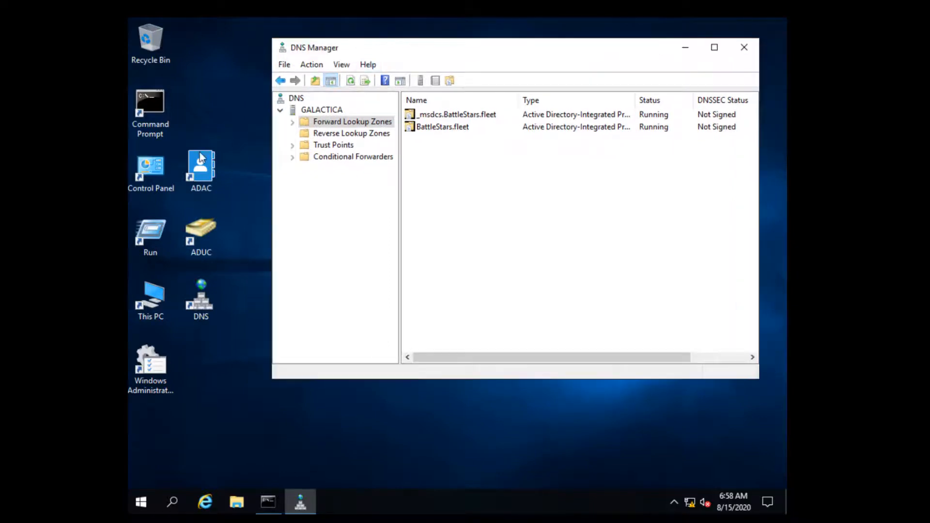
{"action": "left_click", "coordinate": [266, 501]}
Highlight the IPv4 address 192.168.70.25 and default gateway 192.168.70.2 in the ipconfig output.
{"action": "left_click", "coordinate": [357, 337]}
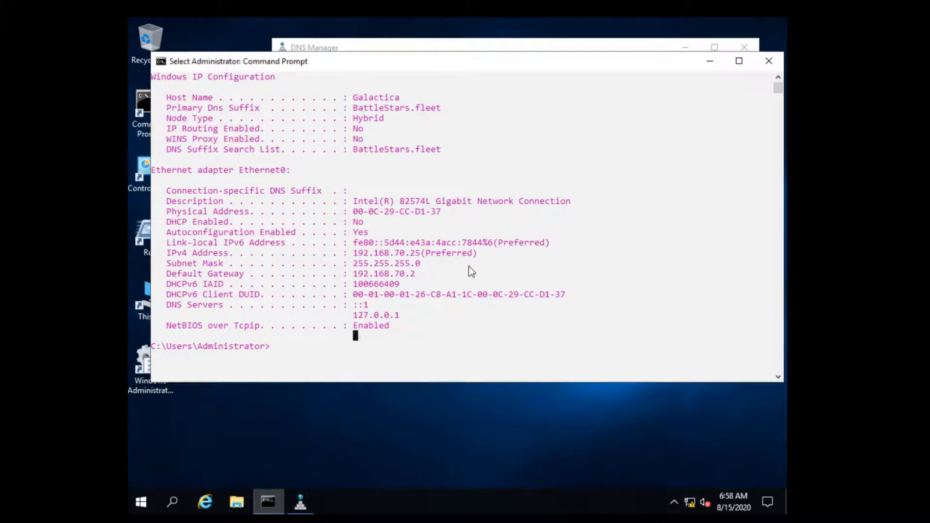
{"action": "left_click", "coordinate": [374, 325]}
{"action": "left_click_drag", "start_coordinate": [481, 253], "coordinate": [191, 254]}
{"action": "left_click_drag", "start_coordinate": [425, 274], "coordinate": [158, 273]}
Highlight the DNS Servers entries, focusing on the 127.0.0.1 loopback server.
{"action": "left_click", "coordinate": [412, 315]}
{"action": "left_click_drag", "start_coordinate": [430, 315], "coordinate": [165, 308]}
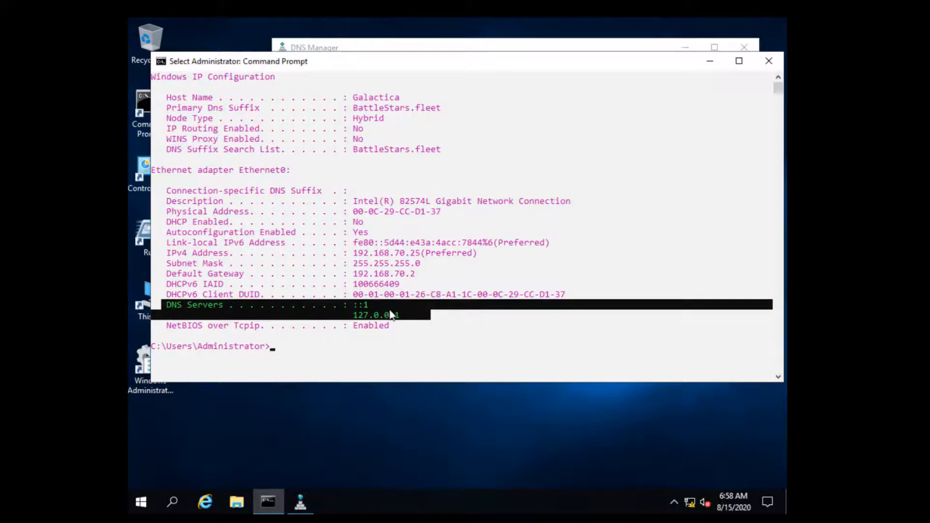
{"action": "left_click", "coordinate": [432, 252]}
{"action": "left_click_drag", "start_coordinate": [481, 251], "coordinate": [349, 253]}
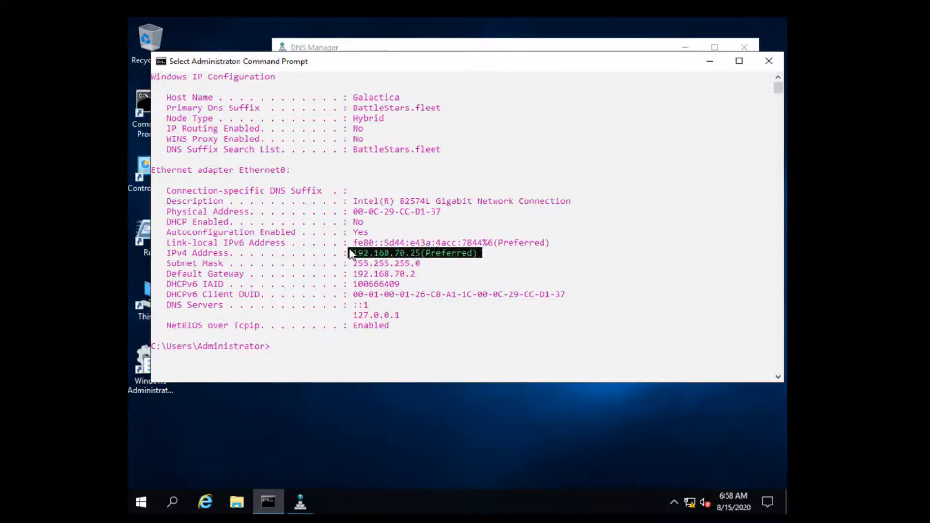
{"action": "left_click", "coordinate": [419, 255]}
{"action": "left_click", "coordinate": [396, 325]}
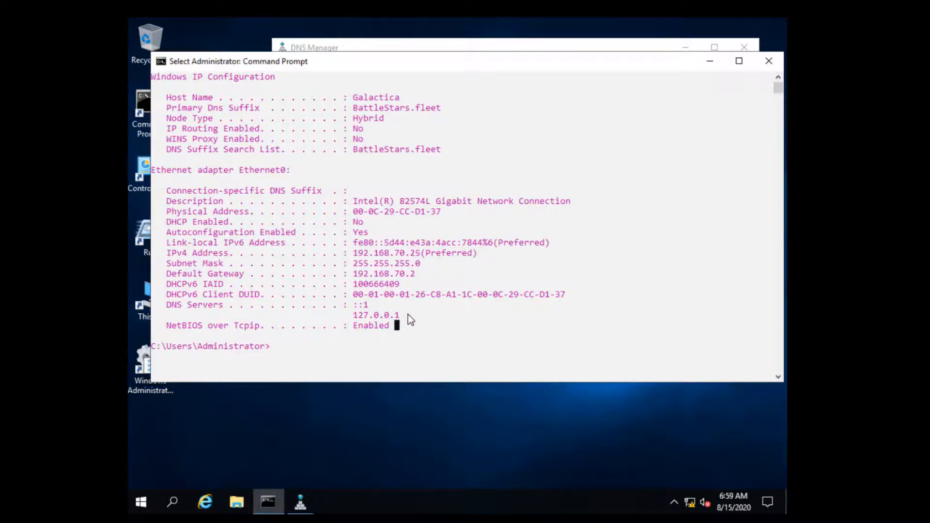
{"action": "left_click_drag", "start_coordinate": [409, 316], "coordinate": [325, 315]}
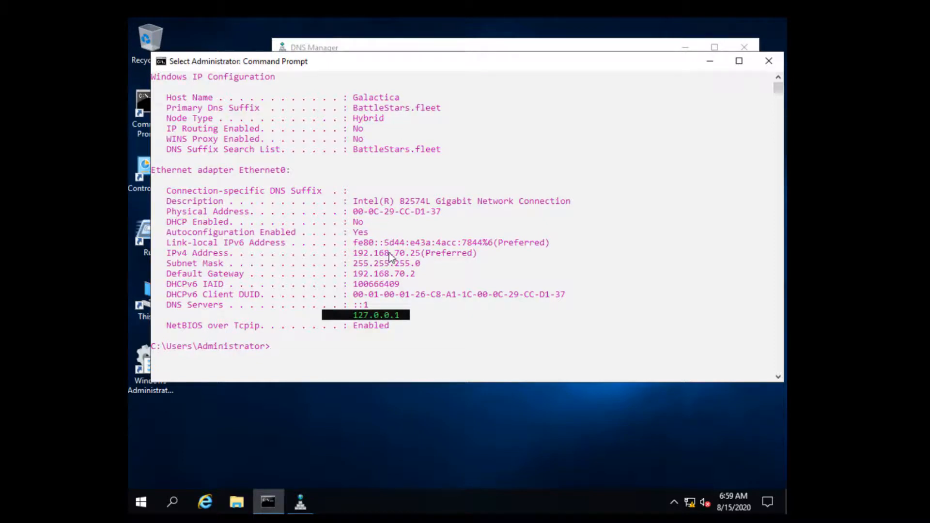
{"action": "left_click", "coordinate": [410, 315]}
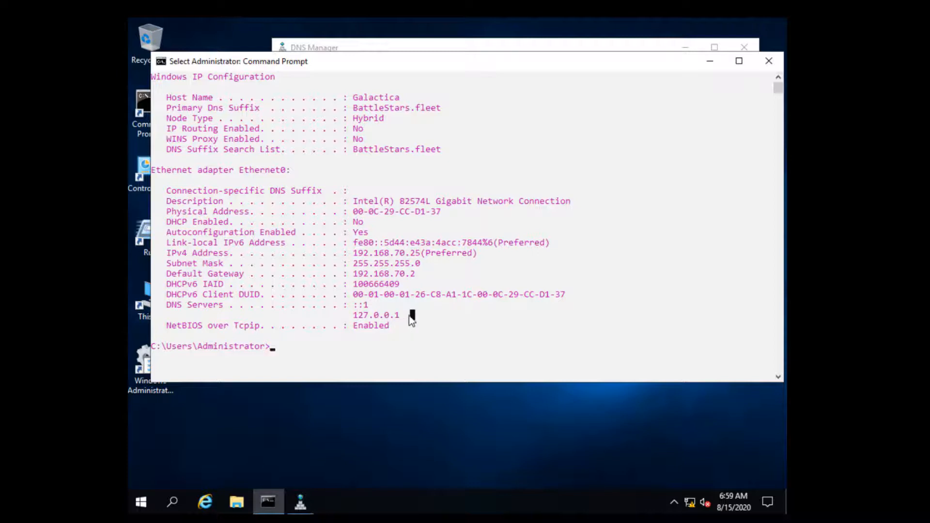
{"action": "left_click_drag", "start_coordinate": [410, 316], "coordinate": [355, 316]}
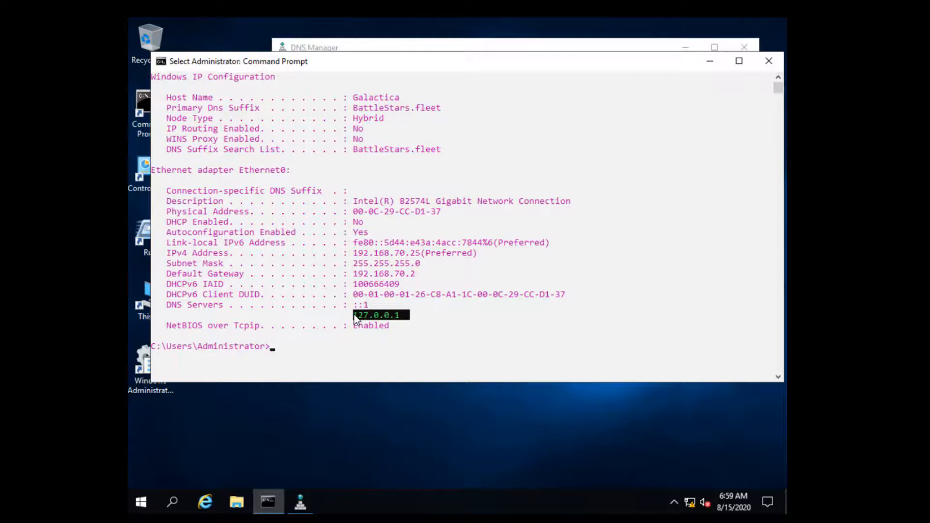
{"action": "left_click", "coordinate": [302, 342]}
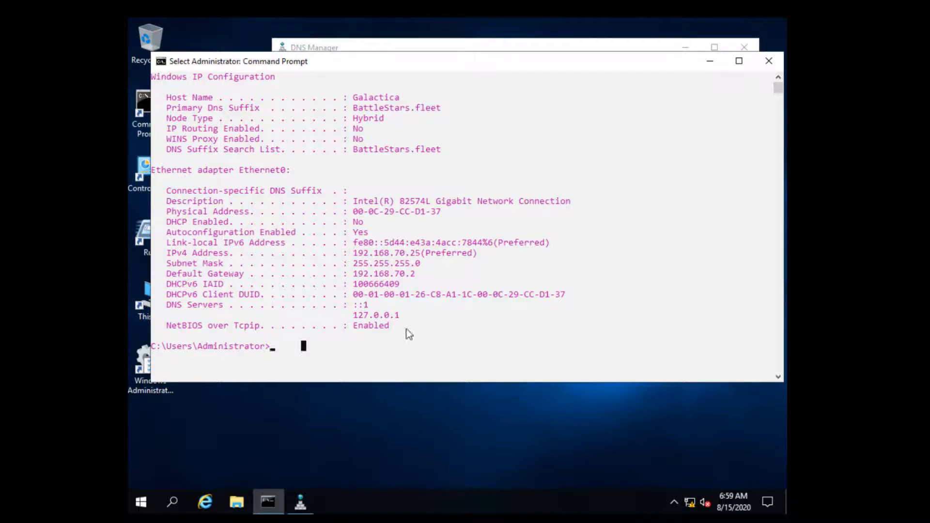
Highlight Galactica's DNS Servers lines (::1 and 127.0.0.1), then minimize Command Prompt.
{"action": "left_click_drag", "start_coordinate": [386, 320], "coordinate": [164, 303]}
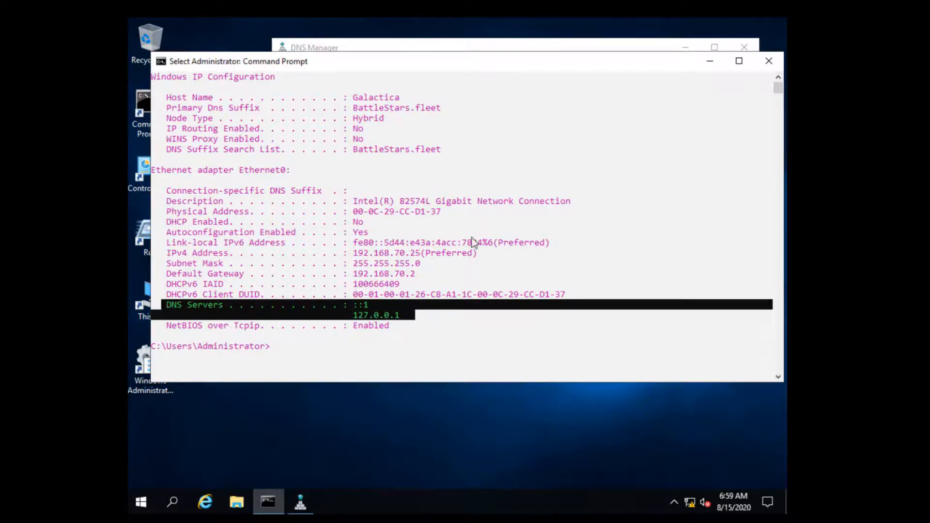
{"action": "left_click", "coordinate": [511, 316]}
{"action": "left_click", "coordinate": [709, 62]}
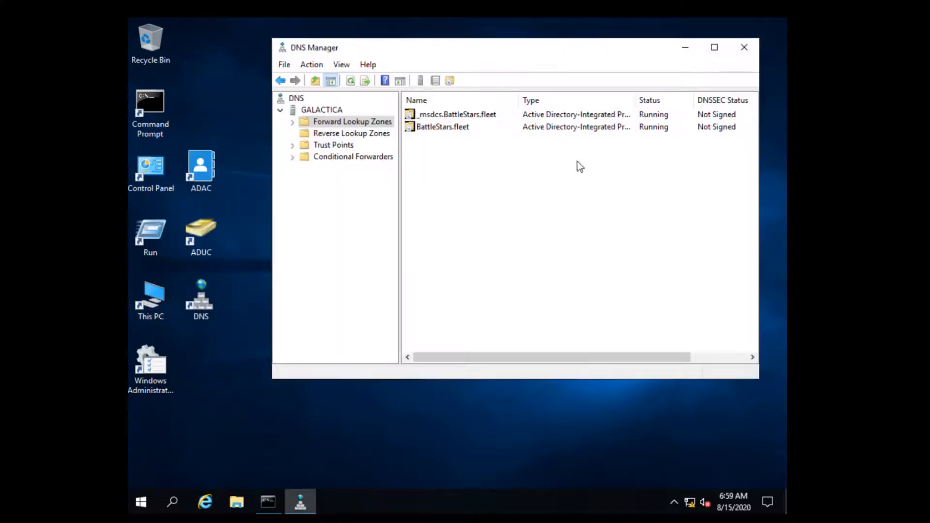
{"action": "double_click", "coordinate": [165, 159]}
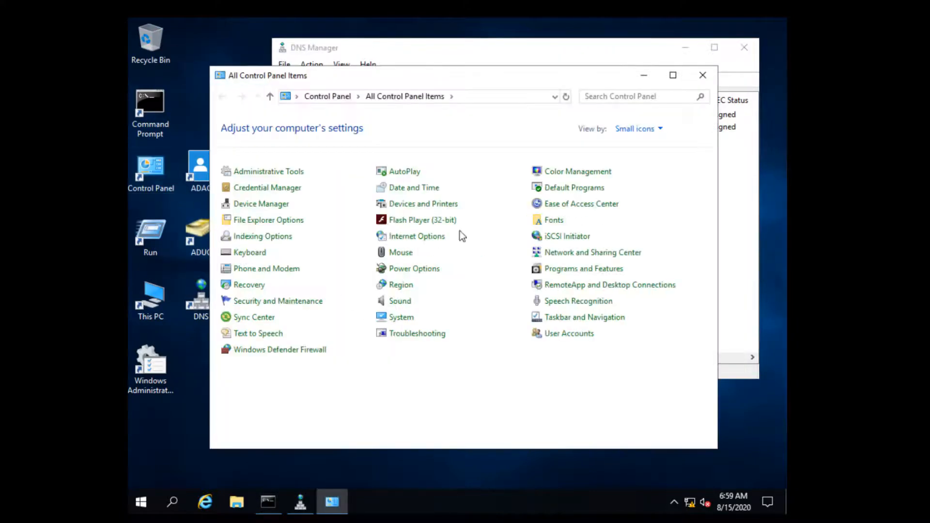
{"action": "left_click", "coordinate": [568, 256]}
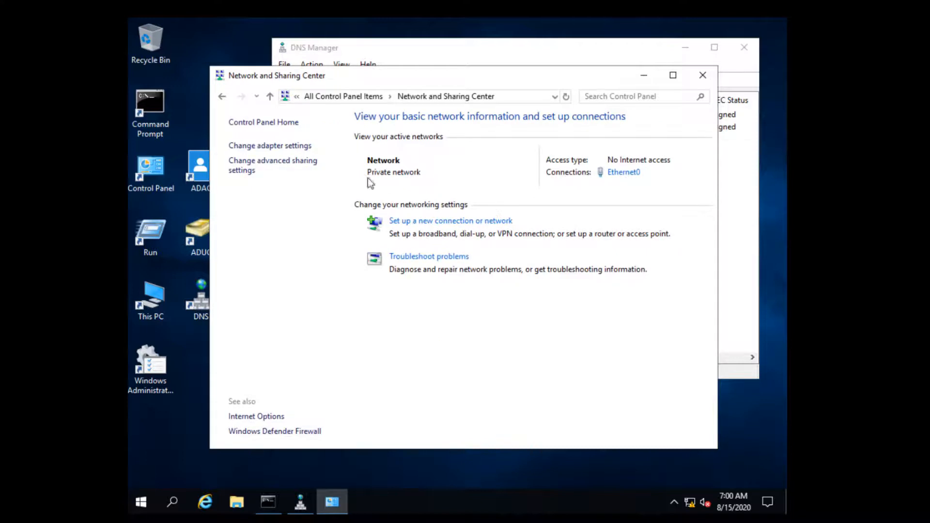
{"action": "left_click", "coordinate": [271, 146]}
{"action": "double_click", "coordinate": [310, 171]}
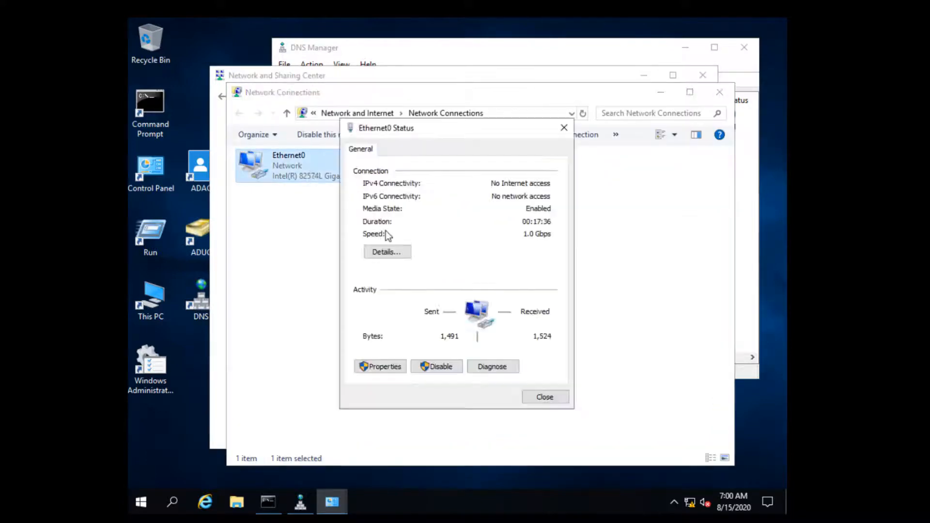
{"action": "left_click", "coordinate": [385, 367]}
{"action": "double_click", "coordinate": [485, 277]}
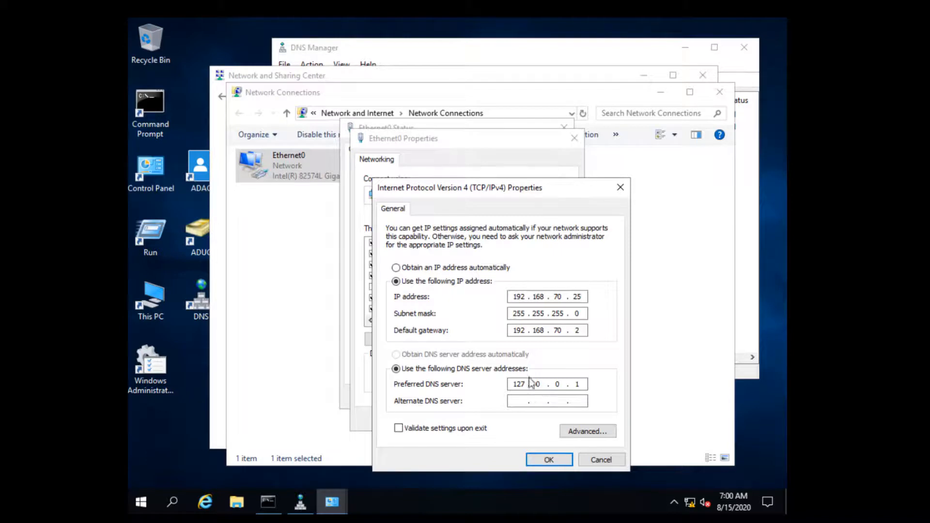
{"action": "left_click", "coordinate": [605, 460]}
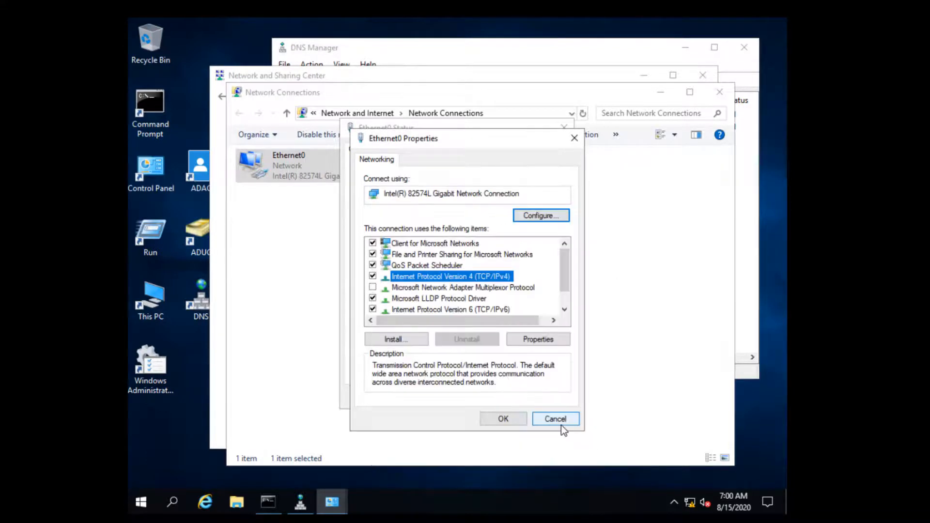
{"action": "left_click", "coordinate": [562, 420]}
{"action": "left_click", "coordinate": [545, 397]}
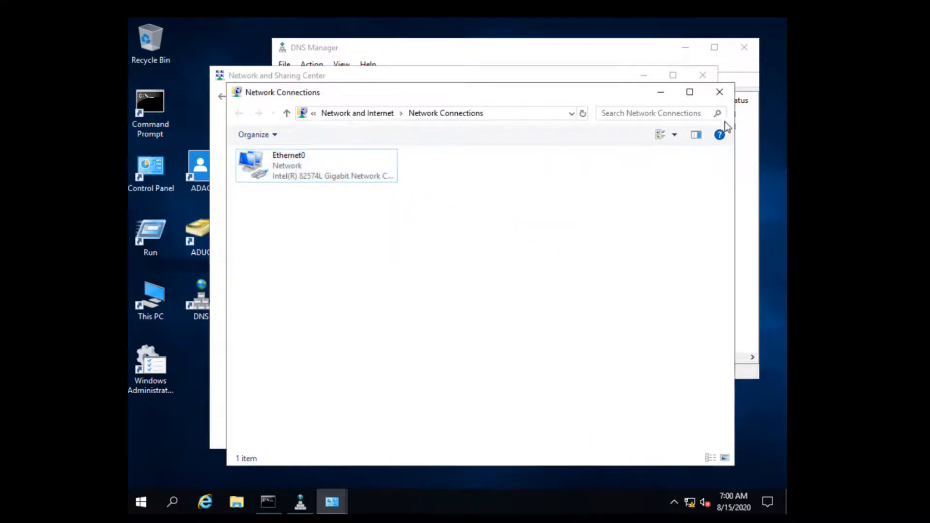
{"action": "left_click", "coordinate": [719, 92]}
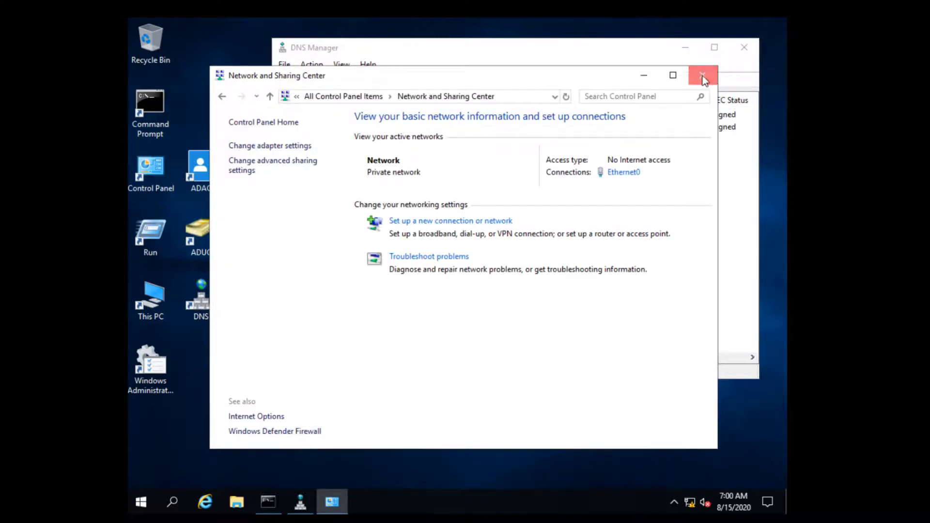
{"action": "left_click", "coordinate": [702, 75]}
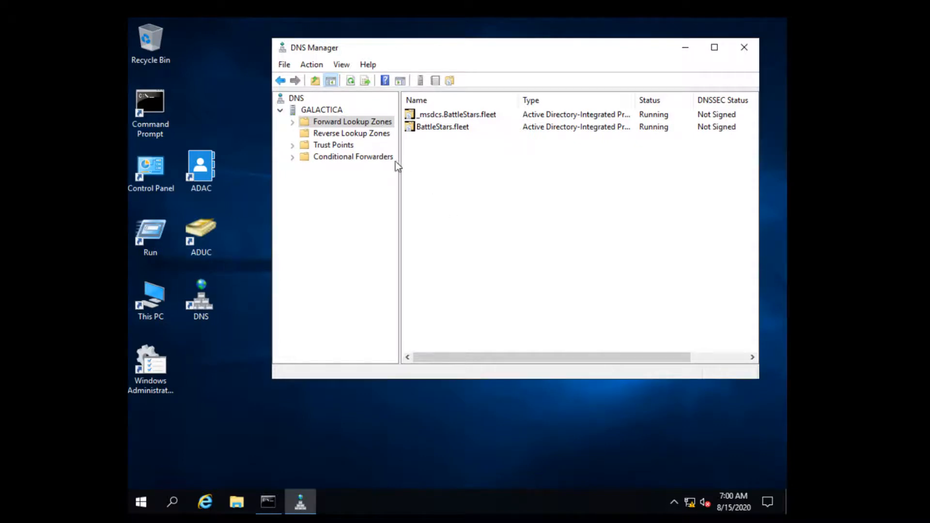
Add 192.168.70.2 and 8.8.8.8 as forwarders in GALACTICA's server properties.
{"action": "right_click", "coordinate": [314, 111]}
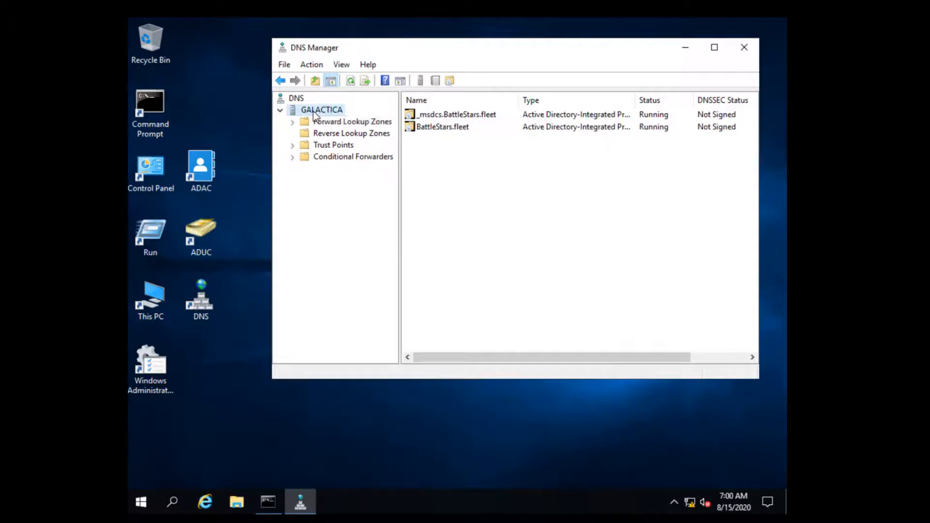
{"action": "left_click", "coordinate": [370, 290]}
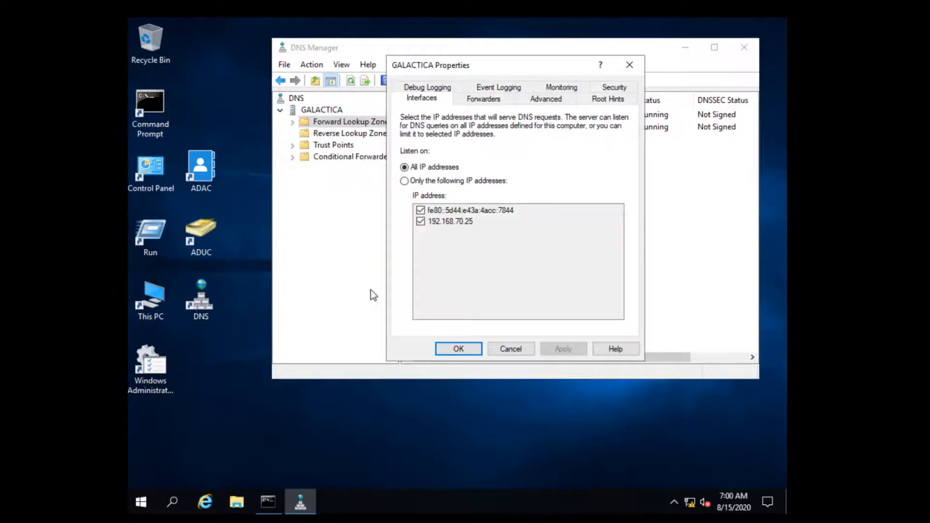
{"action": "left_click_drag", "start_coordinate": [515, 63], "coordinate": [422, 59]}
{"action": "left_click", "coordinate": [396, 96]}
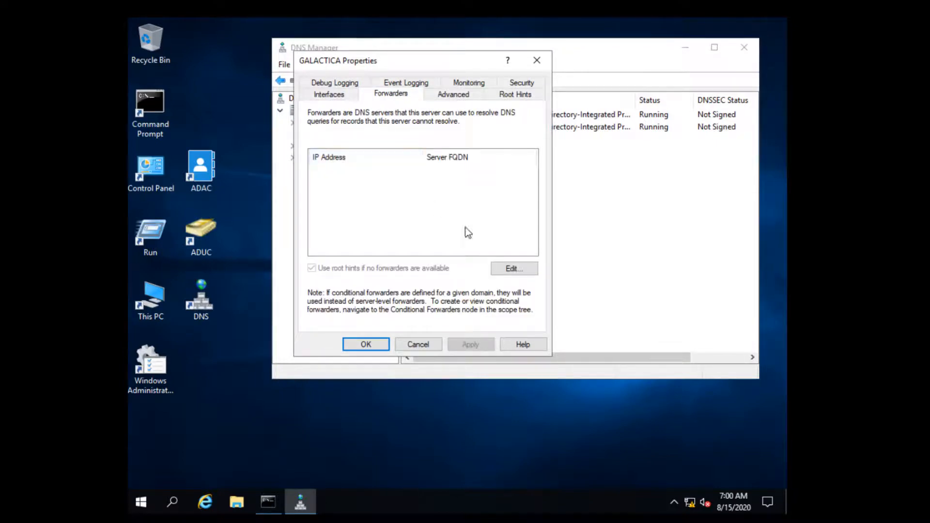
{"action": "left_click", "coordinate": [506, 270]}
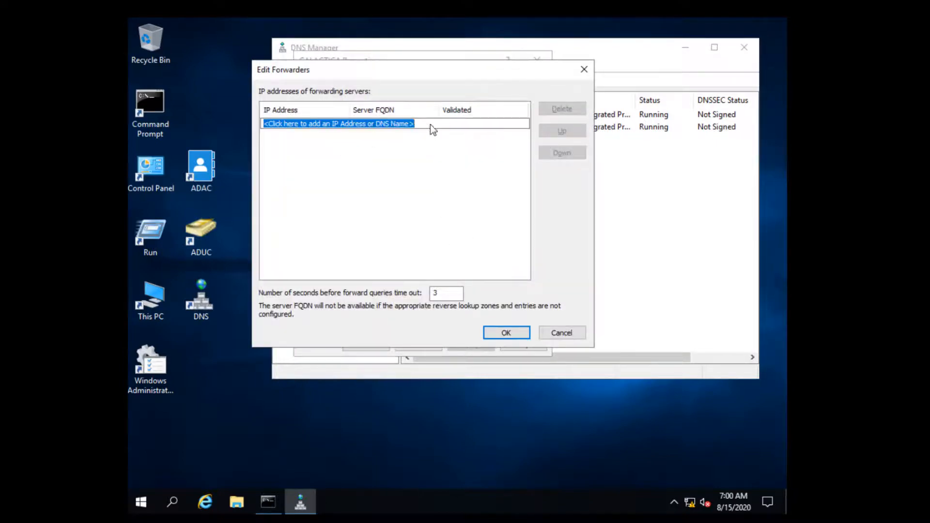
{"action": "left_click_drag", "start_coordinate": [429, 124], "coordinate": [254, 132]}
{"action": "type", "text": "192."}
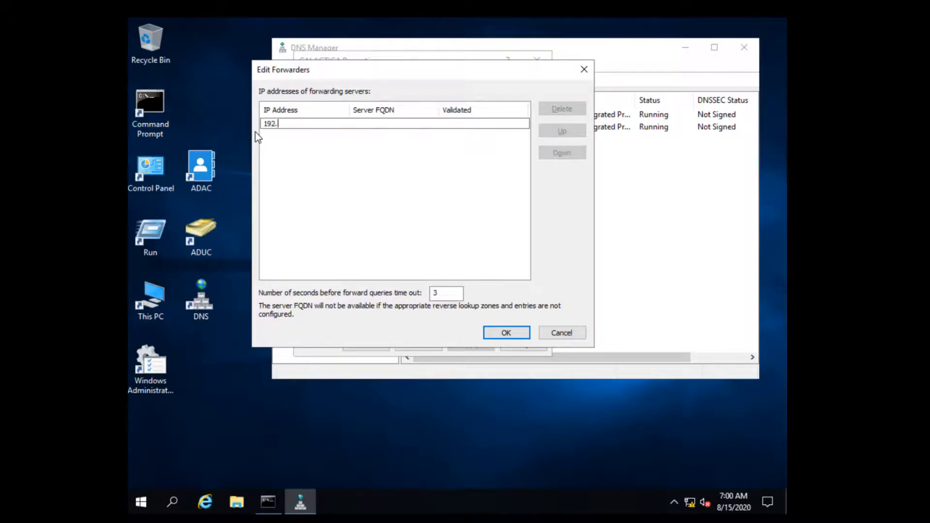
{"action": "type", "text": "168.70.2"}
{"action": "key", "text": "Return"}
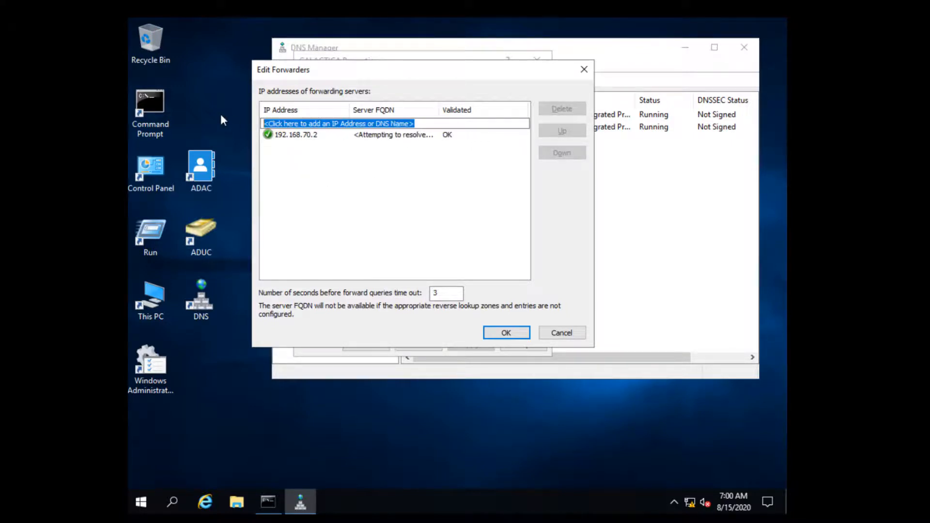
{"action": "type", "text": "8.8.8.8"}
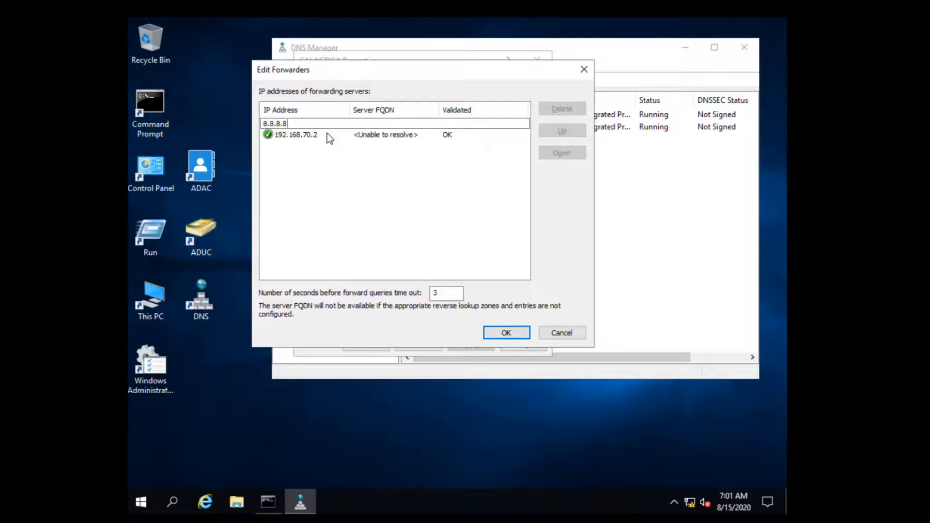
{"action": "key", "text": "Return"}
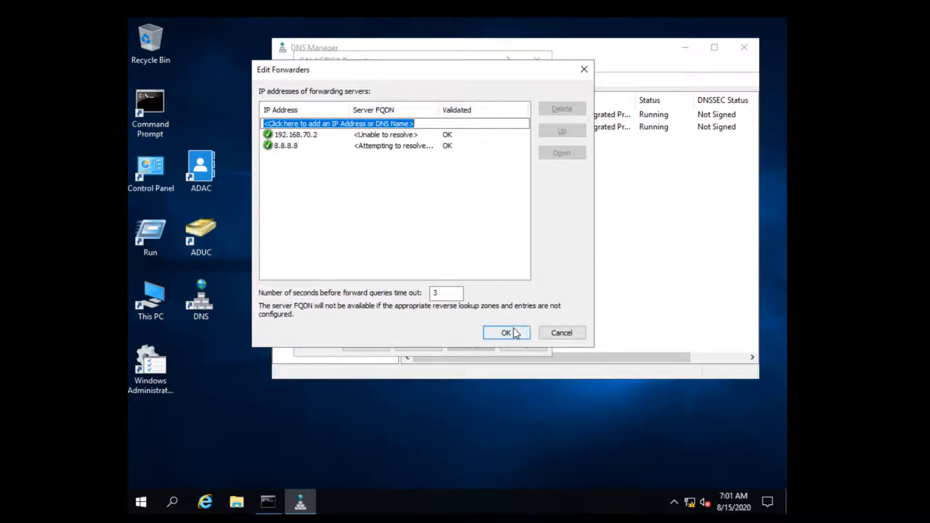
Re-validate both forwarders, apply the list to GALACTICA, and close DNS Manager.
{"action": "left_click", "coordinate": [318, 136]}
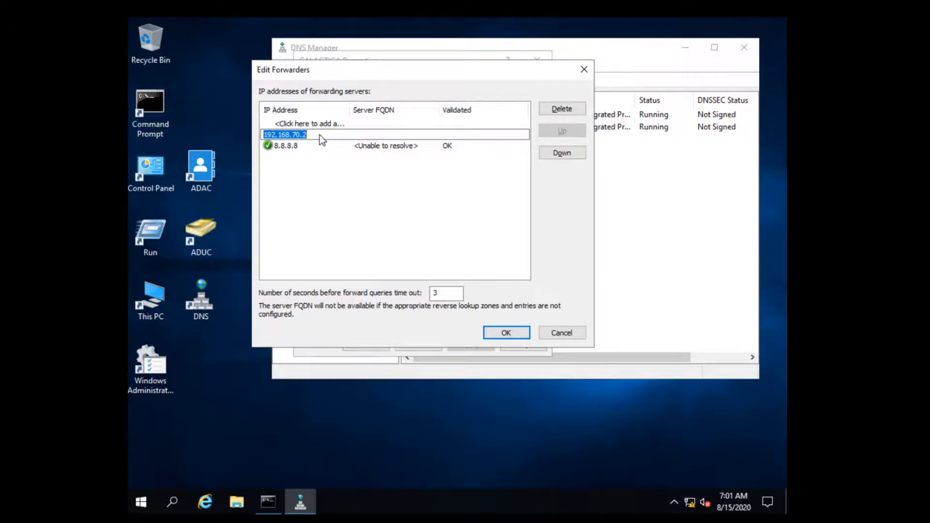
{"action": "left_click", "coordinate": [305, 146]}
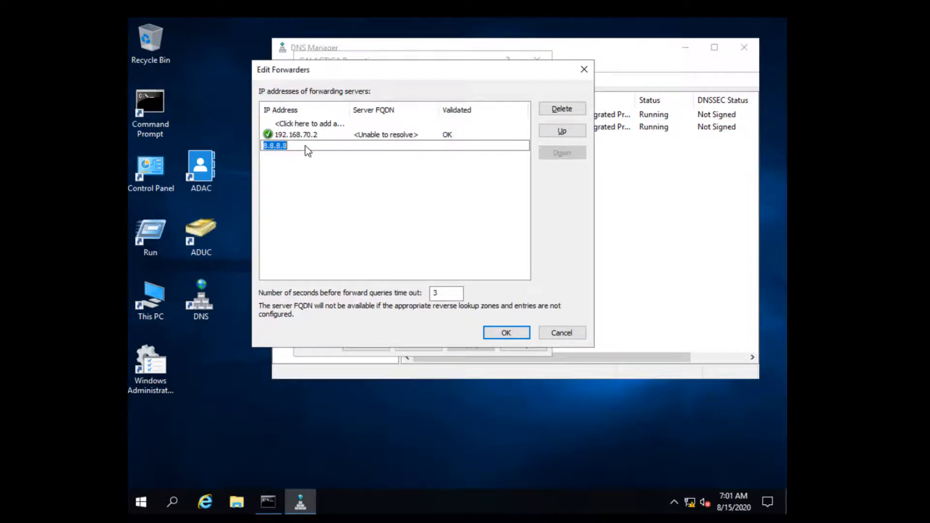
{"action": "left_click", "coordinate": [411, 199]}
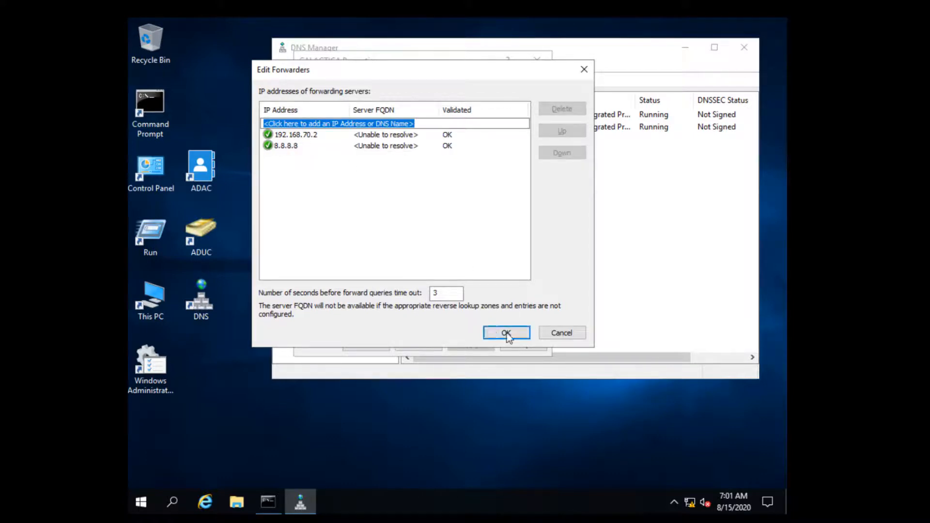
{"action": "left_click", "coordinate": [506, 332]}
{"action": "left_click", "coordinate": [479, 348]}
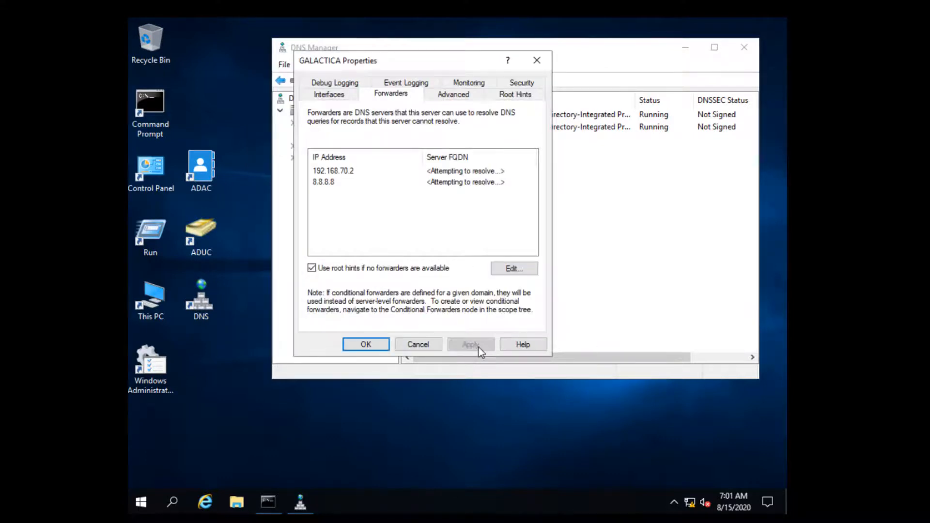
{"action": "left_click", "coordinate": [366, 344]}
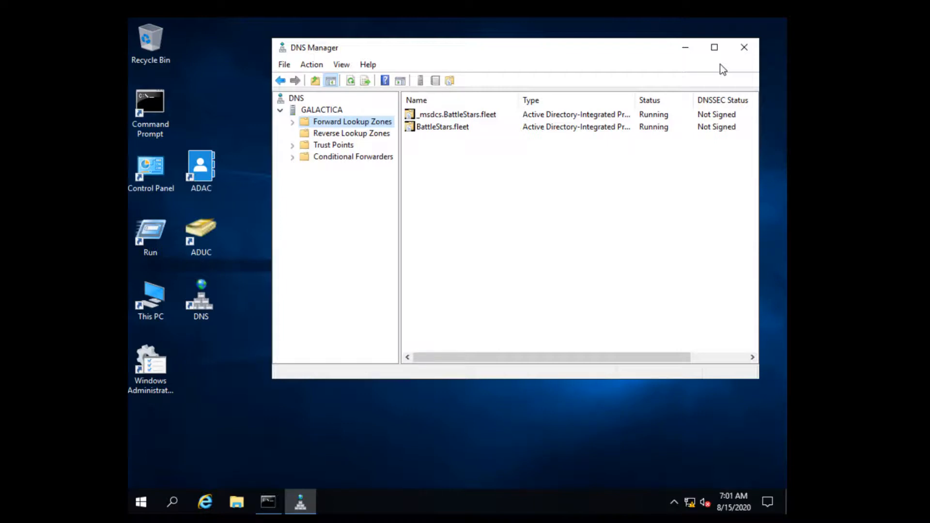
{"action": "left_click", "coordinate": [748, 54]}
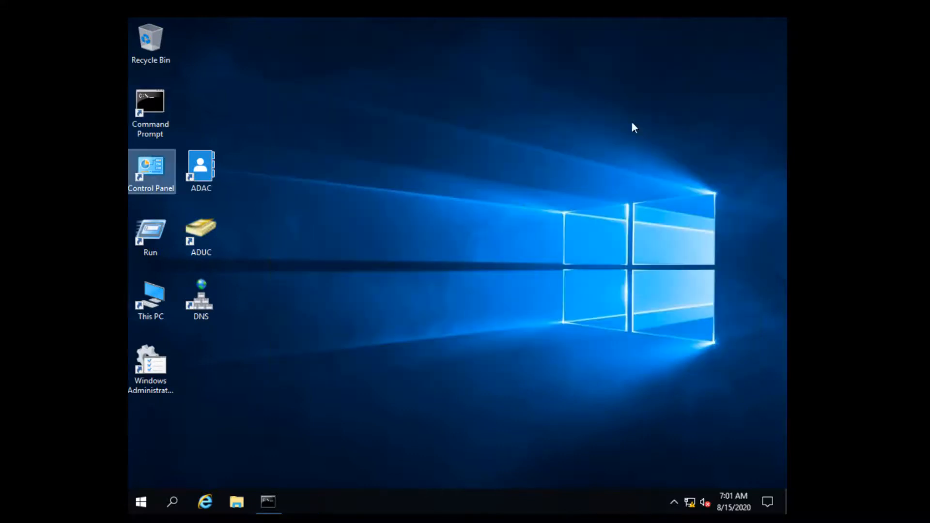
Ping galactica and highlight the resolved name Galactica.BattleStars.fleet.
{"action": "left_click", "coordinate": [278, 502]}
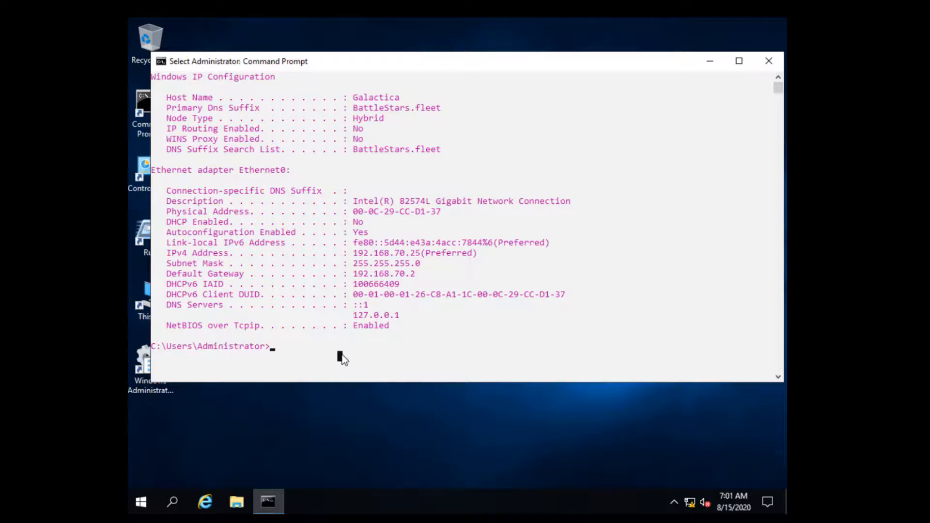
{"action": "type", "text": "ping "}
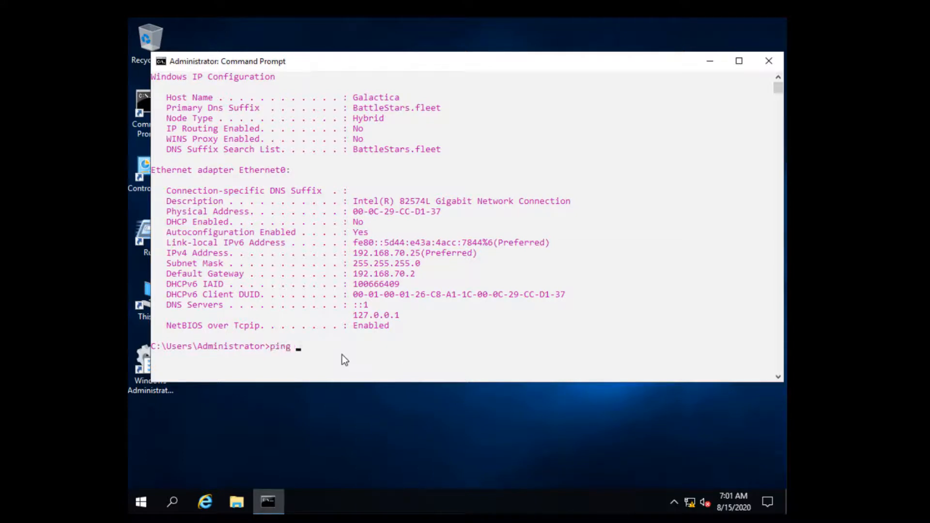
{"action": "type", "text": "galactica"}
{"action": "key", "text": "Return"}
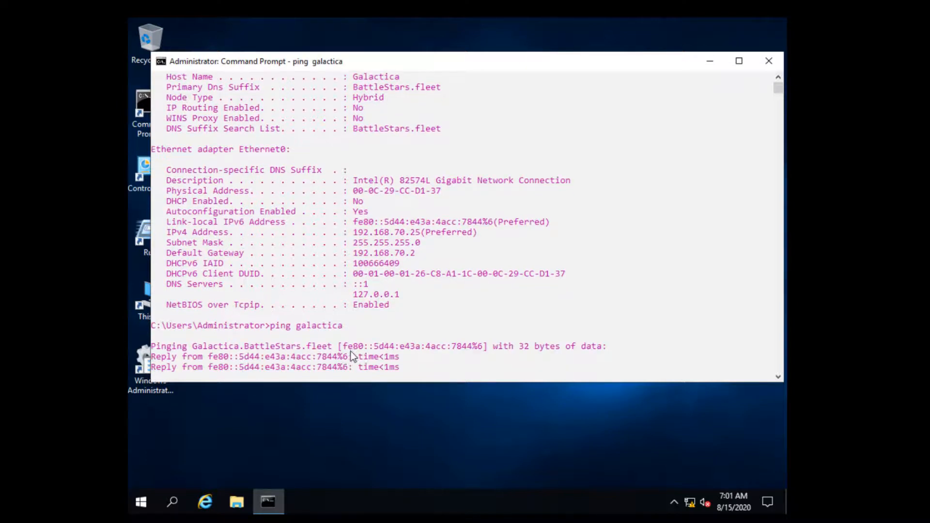
{"action": "scroll", "coordinate": [353, 351], "scroll_direction": "down", "scroll_amount": 2}
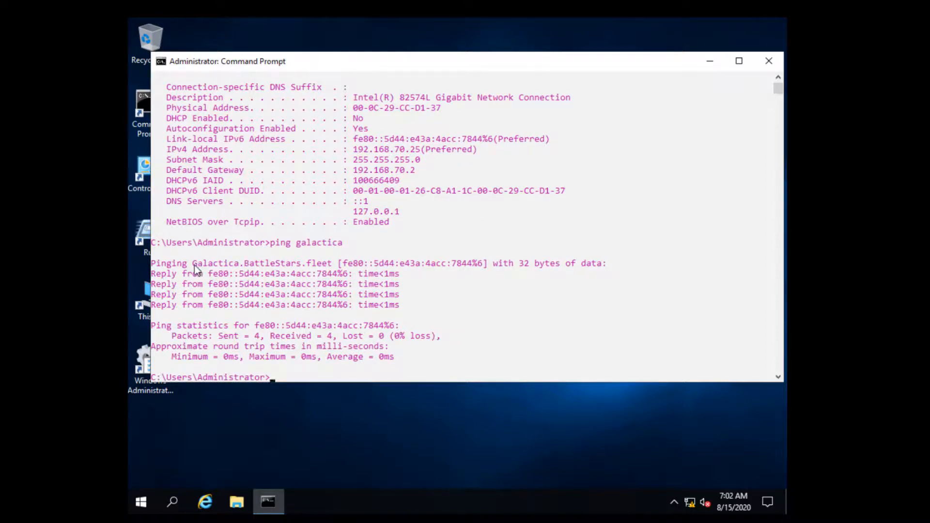
{"action": "left_click_drag", "start_coordinate": [194, 266], "coordinate": [334, 265]}
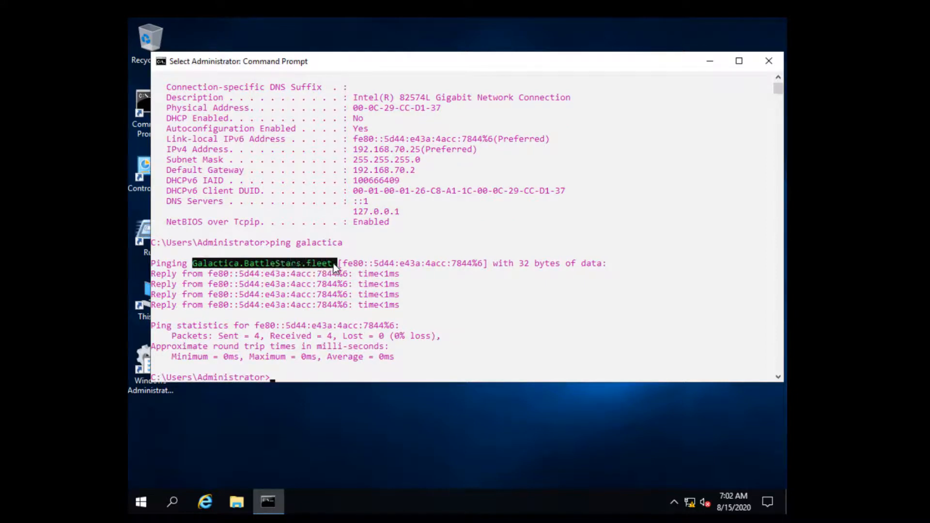
{"action": "scroll", "coordinate": [274, 358], "scroll_direction": "down", "scroll_amount": 1}
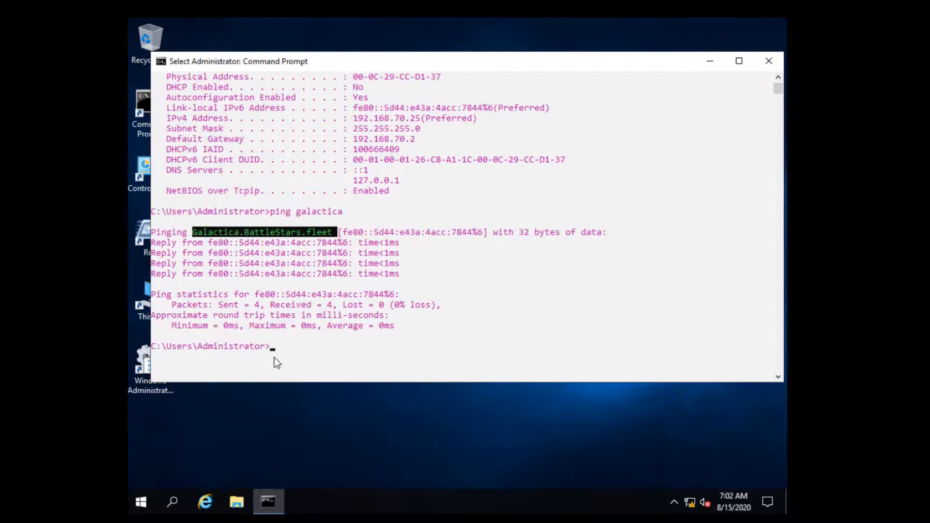
{"action": "left_click", "coordinate": [286, 347]}
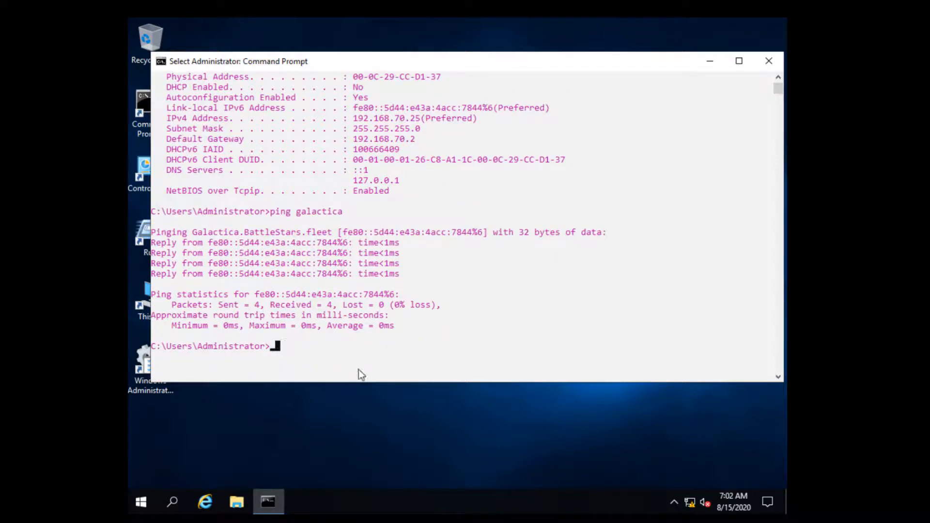
Run hostname and whoami, highlighting the domain user name in the output.
{"action": "type", "text": "hostname"}
{"action": "key", "text": "Return"}
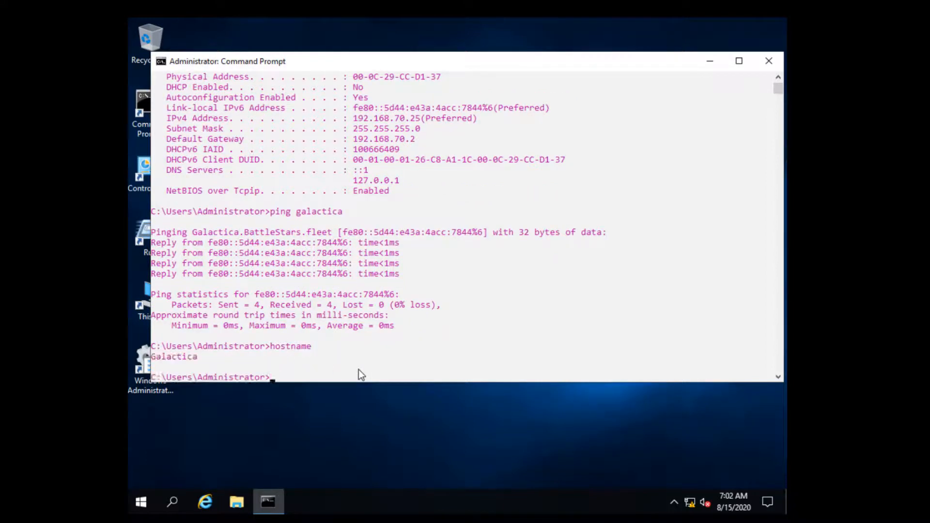
{"action": "type", "text": "whoami"}
{"action": "key", "text": "Return"}
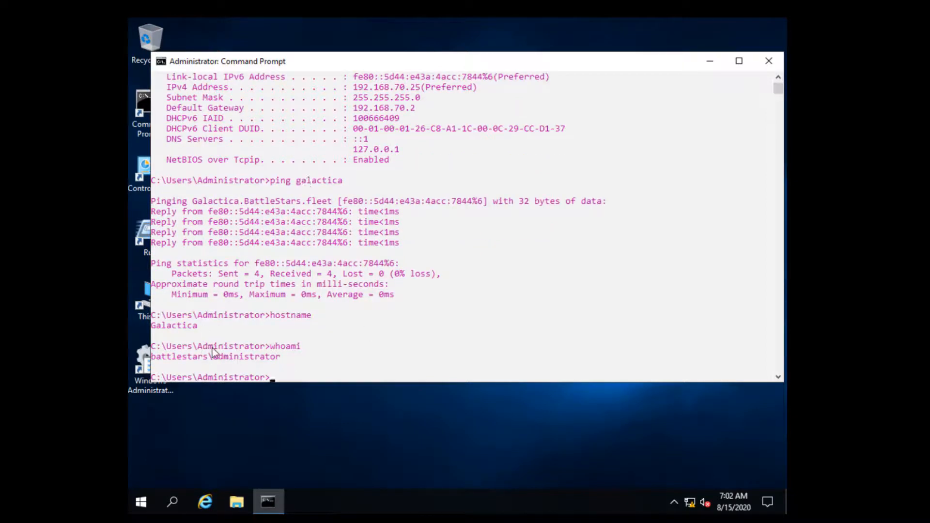
{"action": "left_click_drag", "start_coordinate": [215, 356], "coordinate": [158, 357]}
{"action": "left_click", "coordinate": [262, 272]}
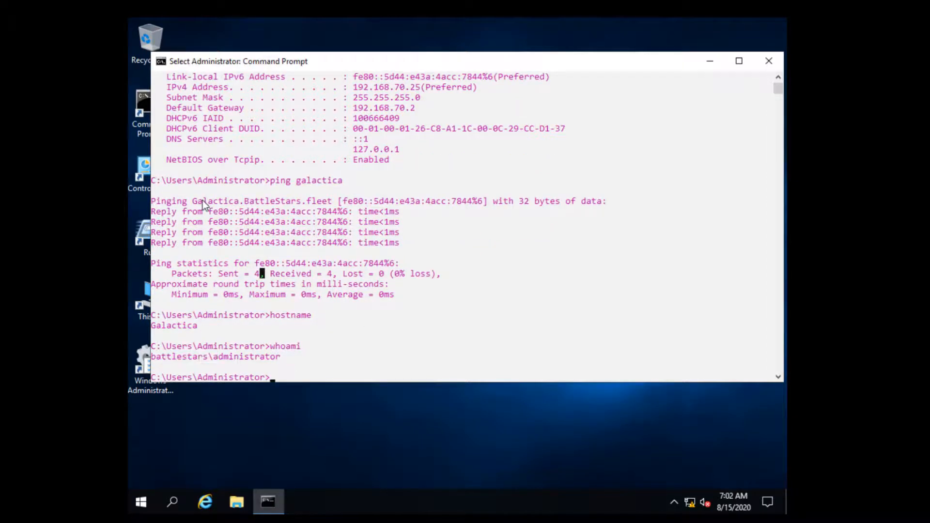
{"action": "left_click_drag", "start_coordinate": [192, 201], "coordinate": [332, 202]}
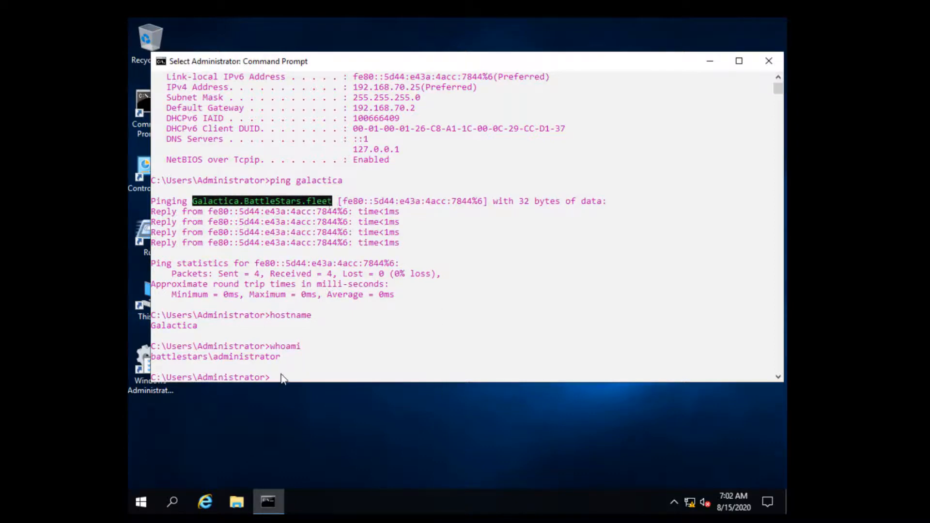
{"action": "left_click", "coordinate": [284, 378]}
Run ping -4 galactica and highlight the IPv4 reply address 192.168.70.25.
{"action": "key", "text": "Up"}
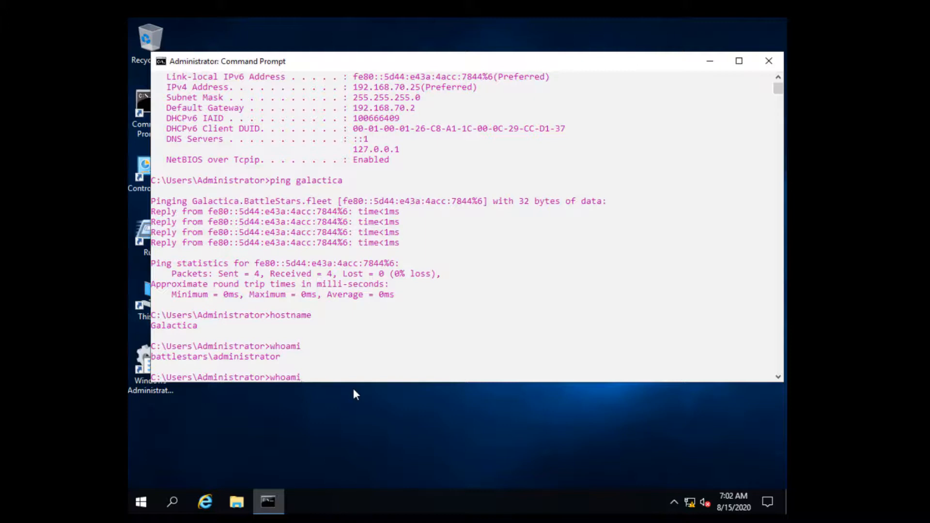
{"action": "key", "text": "Up"}
{"action": "key", "text": "Up"}
{"action": "key", "text": "Left"}
{"action": "key", "text": "Left"}
{"action": "key", "text": "Left"}
{"action": "key", "text": "Left"}
{"action": "key", "text": "Left"}
{"action": "key", "text": "Left"}
{"action": "key", "text": "Left"}
{"action": "key", "text": "Left"}
{"action": "key", "text": "Left"}
{"action": "type", "text": "-4"}
{"action": "key", "text": "Right"}
{"action": "key", "text": "Right"}
{"action": "key", "text": "Return"}
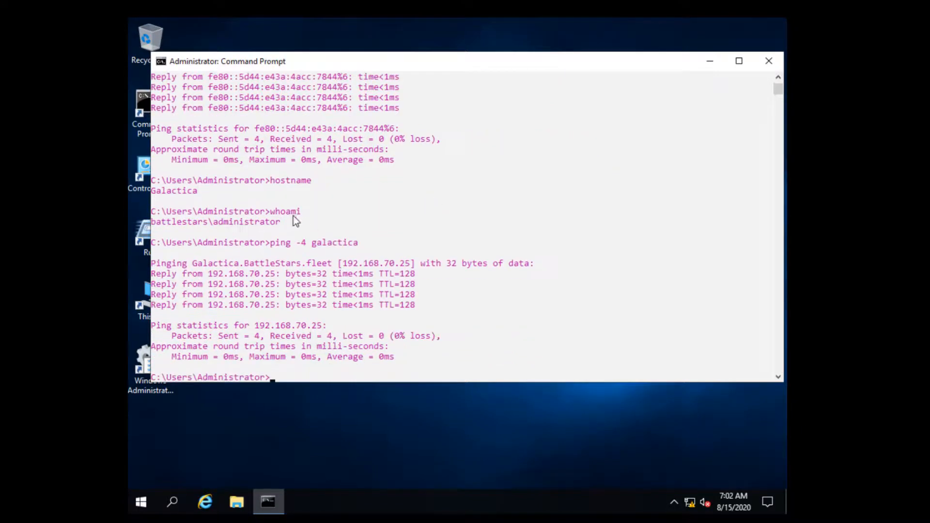
{"action": "left_click_drag", "start_coordinate": [280, 274], "coordinate": [140, 275]}
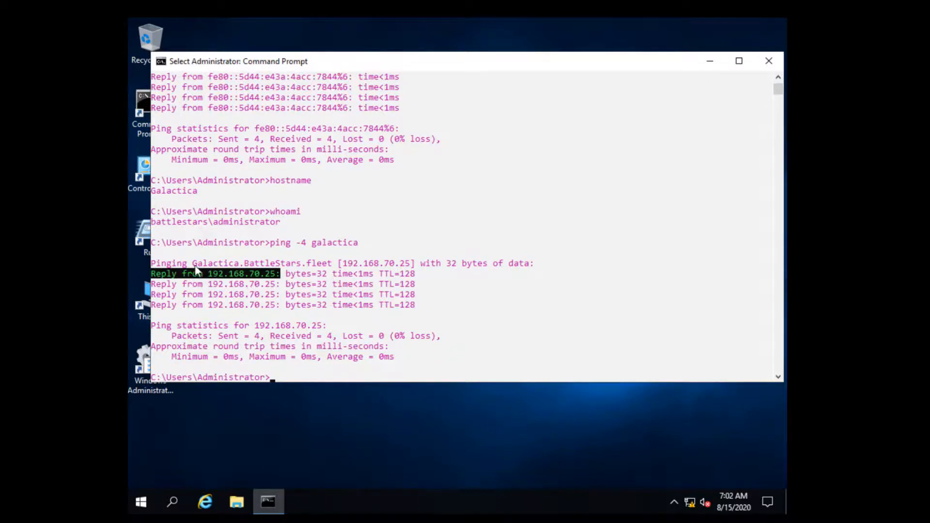
{"action": "left_click_drag", "start_coordinate": [193, 264], "coordinate": [332, 266]}
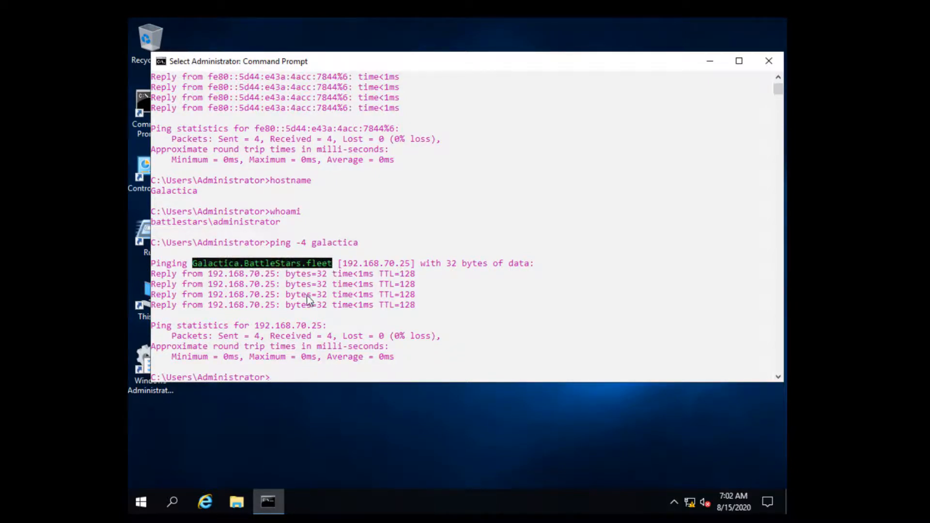
{"action": "left_click", "coordinate": [274, 380]}
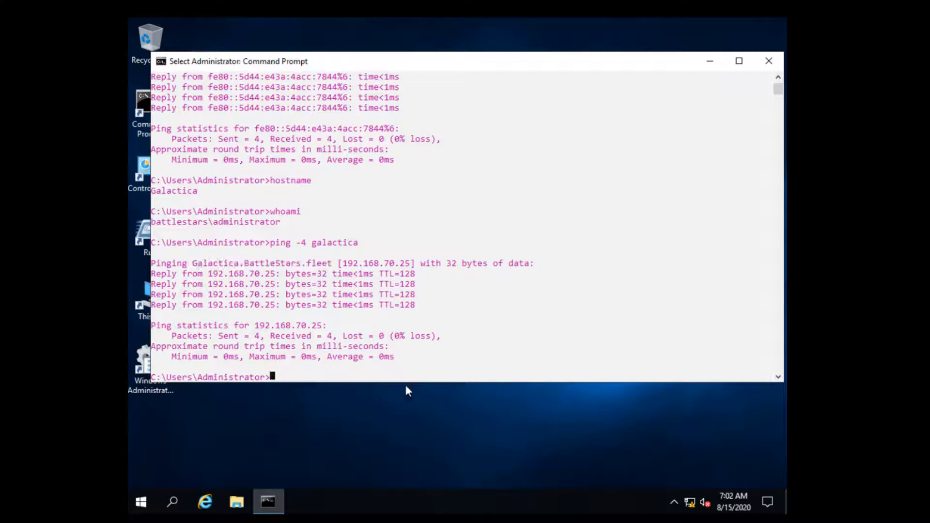
Run ipconfig /all and highlight the DNS server address 127.0.0.1.
{"action": "type", "text": "i"}
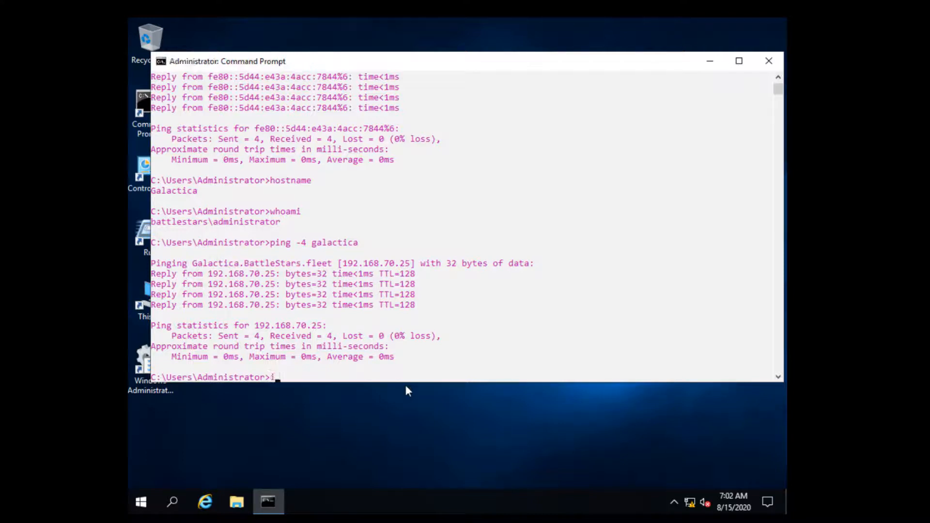
{"action": "type", "text": "pconfig /all"}
{"action": "key", "text": "Return"}
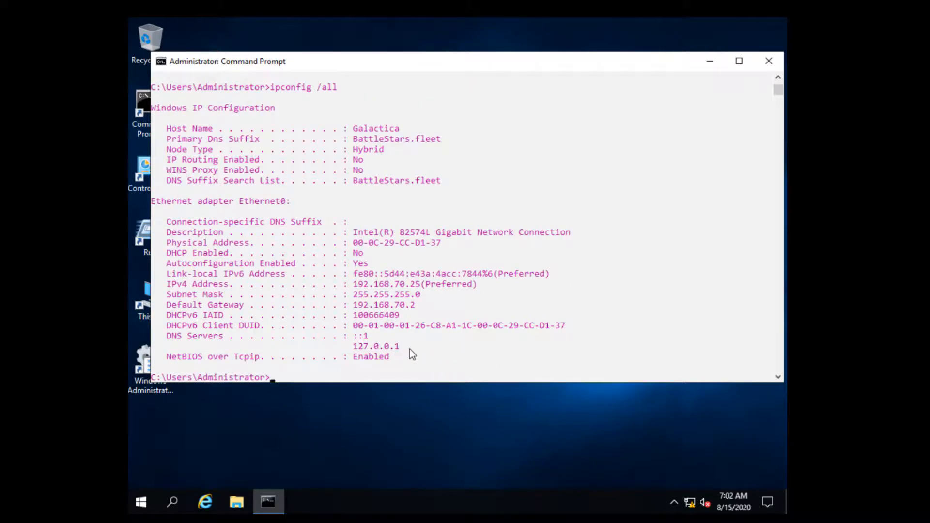
{"action": "left_click_drag", "start_coordinate": [408, 350], "coordinate": [334, 347]}
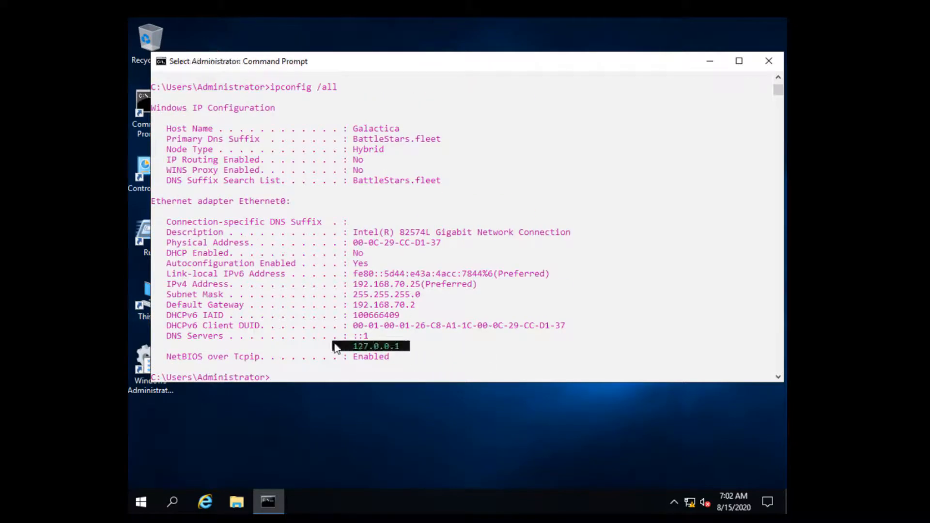
{"action": "left_click", "coordinate": [283, 378]}
{"action": "key", "text": "Escape"}
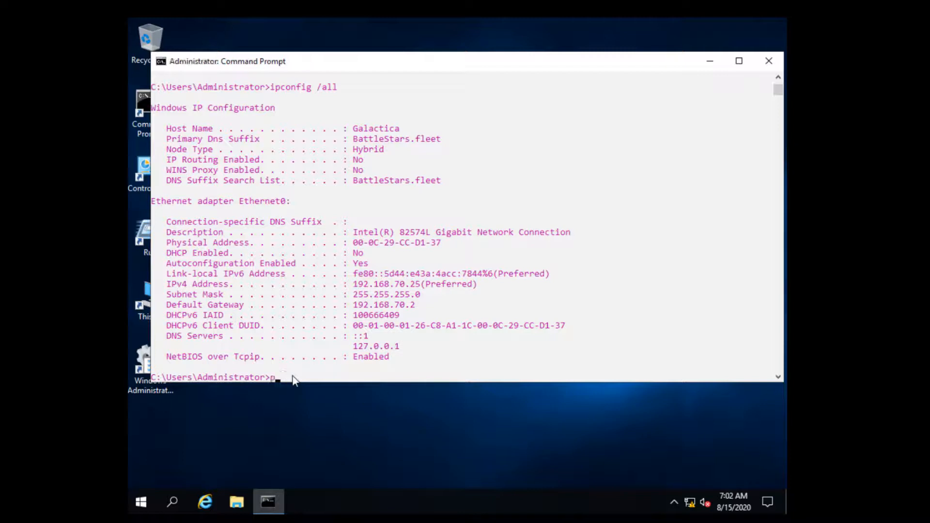
{"action": "type", "text": "ping www.yahoo.com"}
{"action": "key", "text": "Return"}
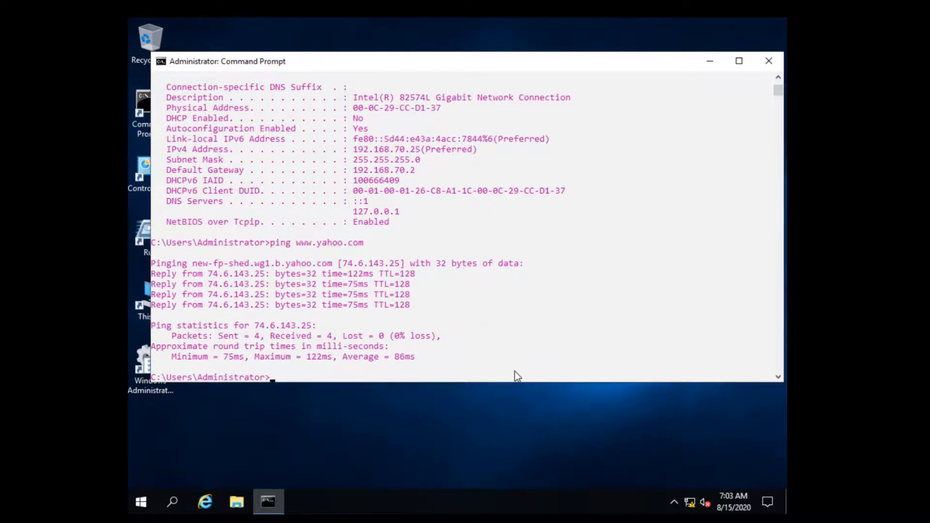
{"action": "left_click", "coordinate": [282, 380]}
{"action": "type", "text": "exit"}
{"action": "key", "text": "Return"}
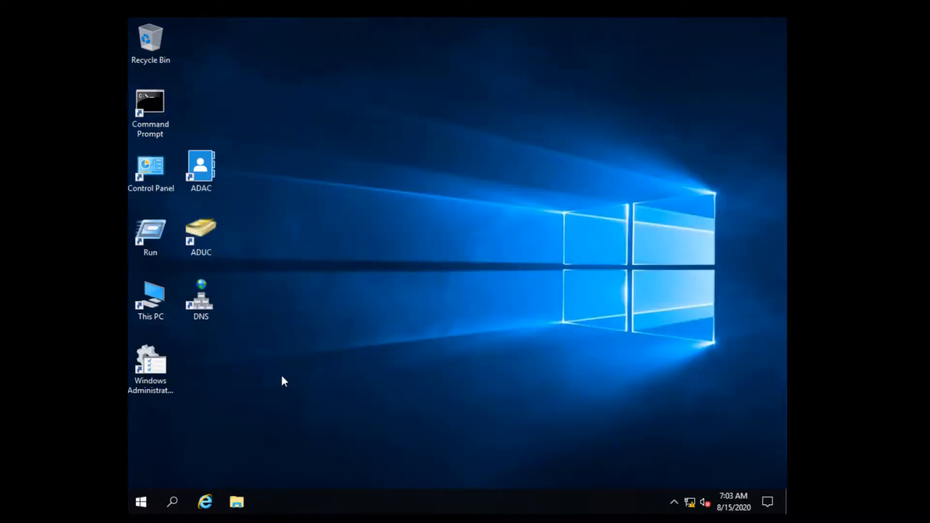
{"action": "double_click", "coordinate": [207, 316]}
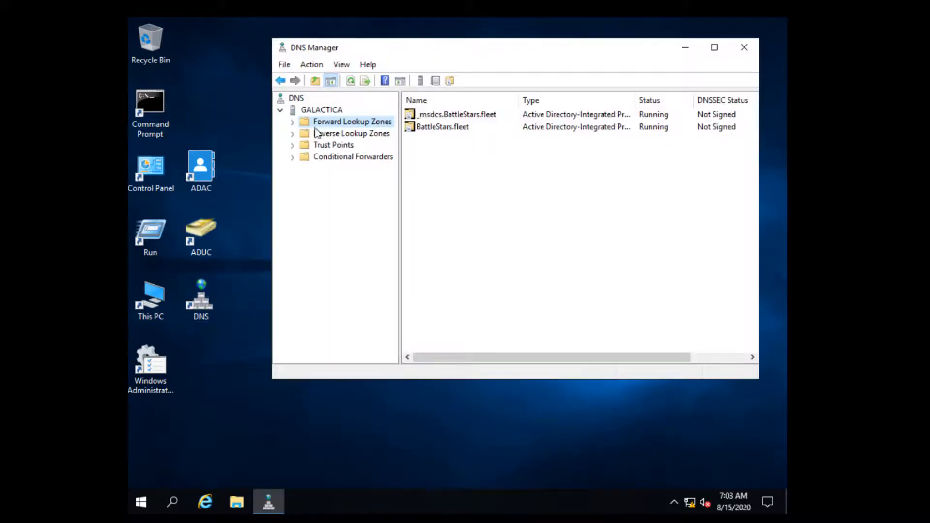
{"action": "right_click", "coordinate": [317, 111]}
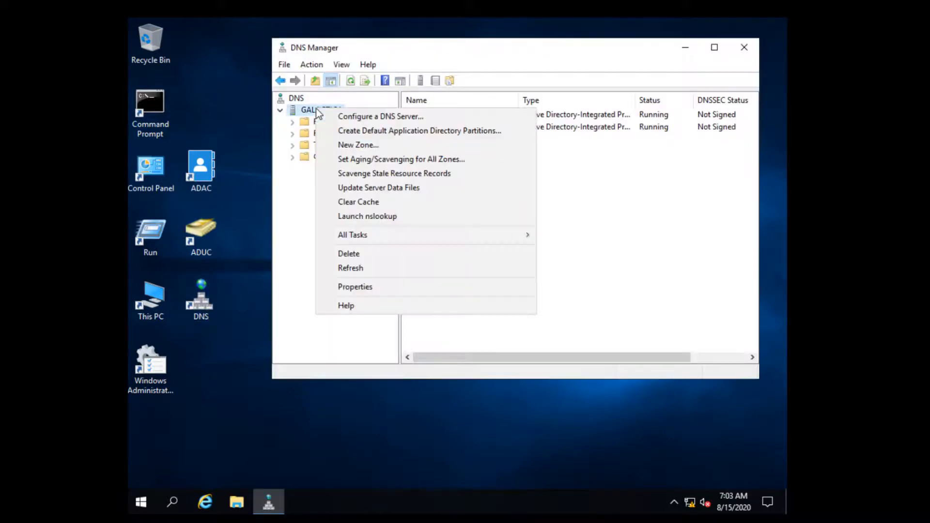
{"action": "left_click", "coordinate": [370, 289]}
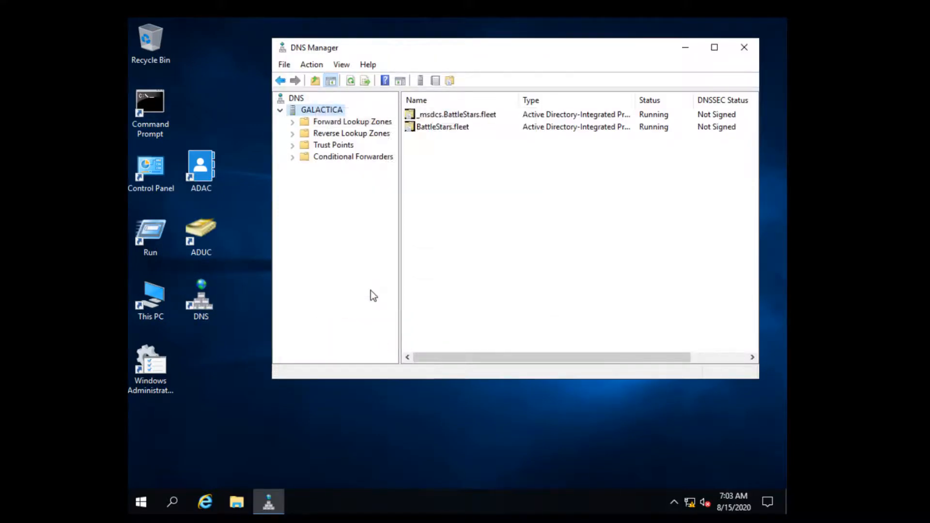
{"action": "left_click", "coordinate": [488, 101]}
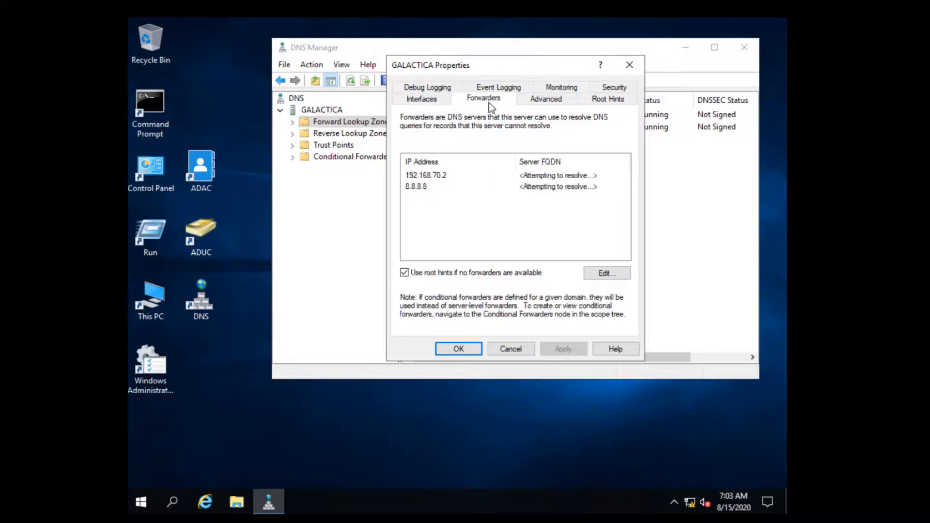
{"action": "left_click", "coordinate": [441, 177]}
{"action": "left_click", "coordinate": [427, 189]}
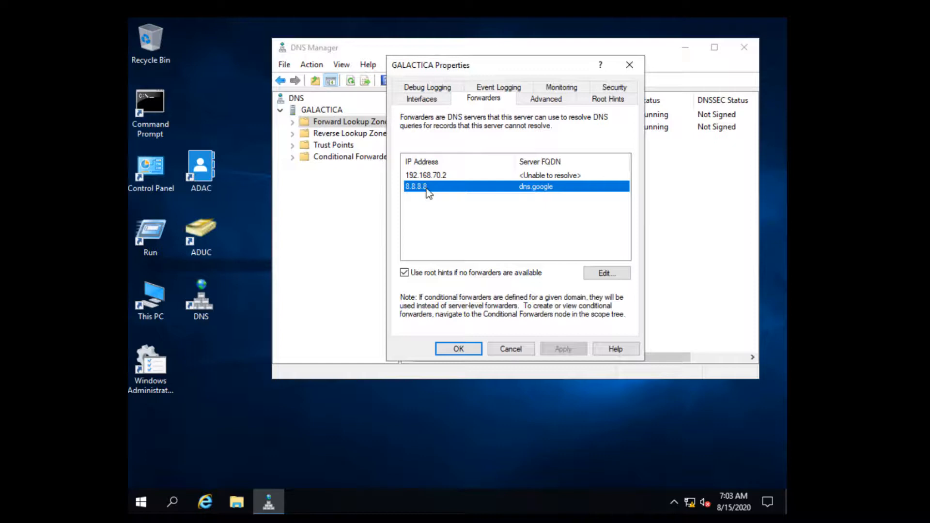
{"action": "left_click", "coordinate": [467, 349]}
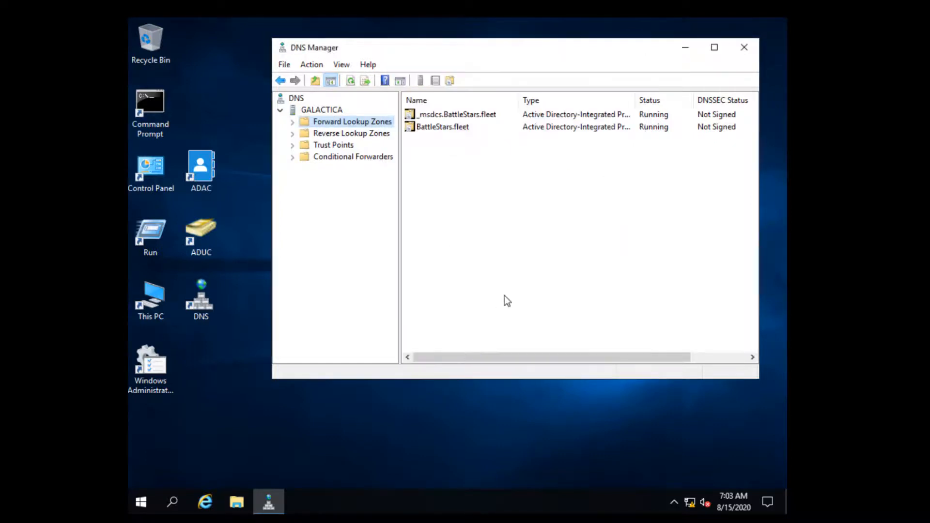
{"action": "left_click", "coordinate": [744, 47]}
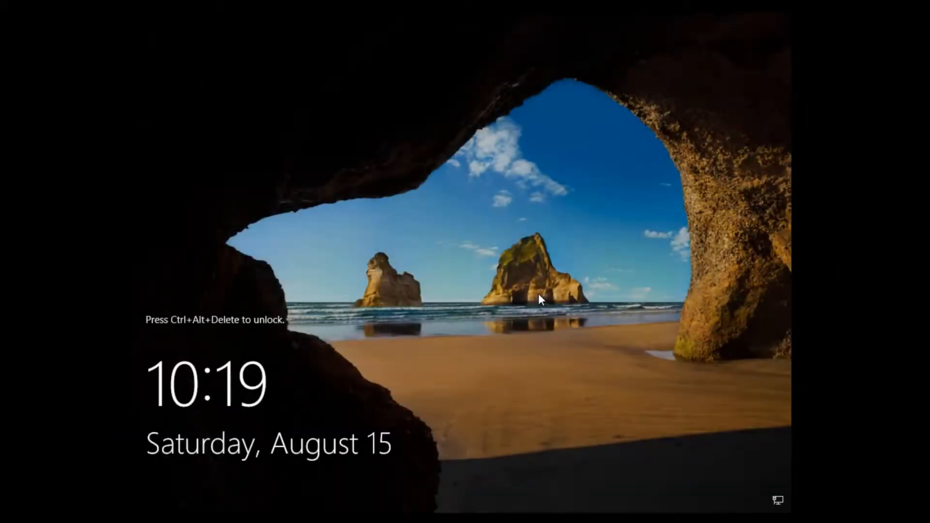
Unlock with Ctrl+Alt+Delete, sign in as Administrator, and close Server Manager.
{"action": "key", "text": "ctrl+alt+Delete"}
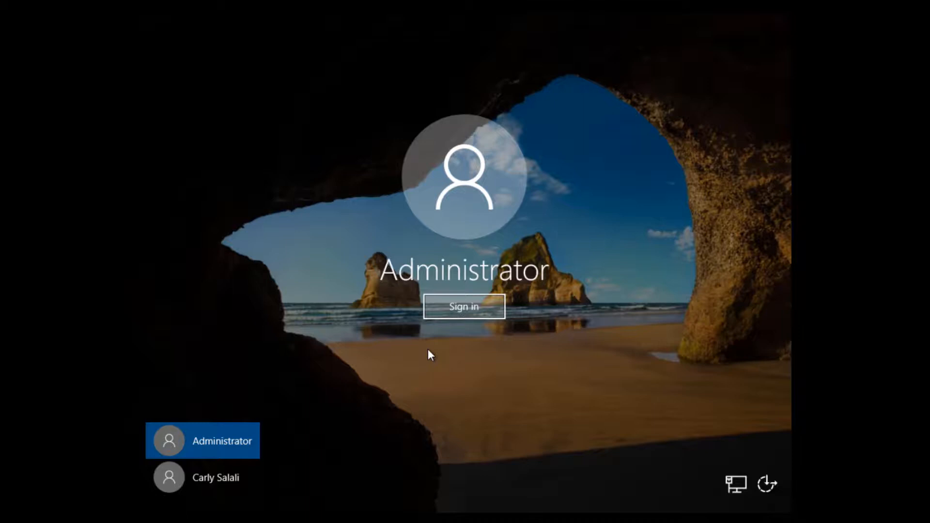
{"action": "left_click", "coordinate": [483, 306]}
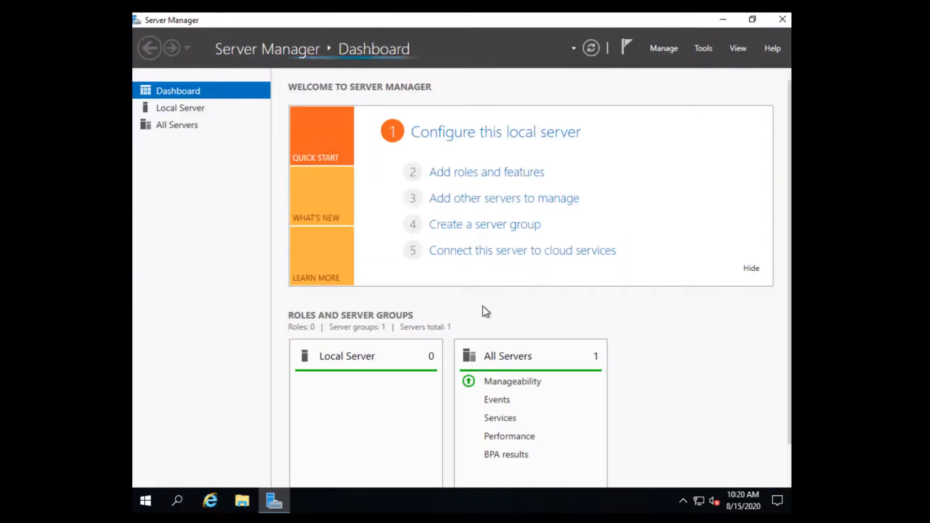
{"action": "left_click", "coordinate": [782, 20]}
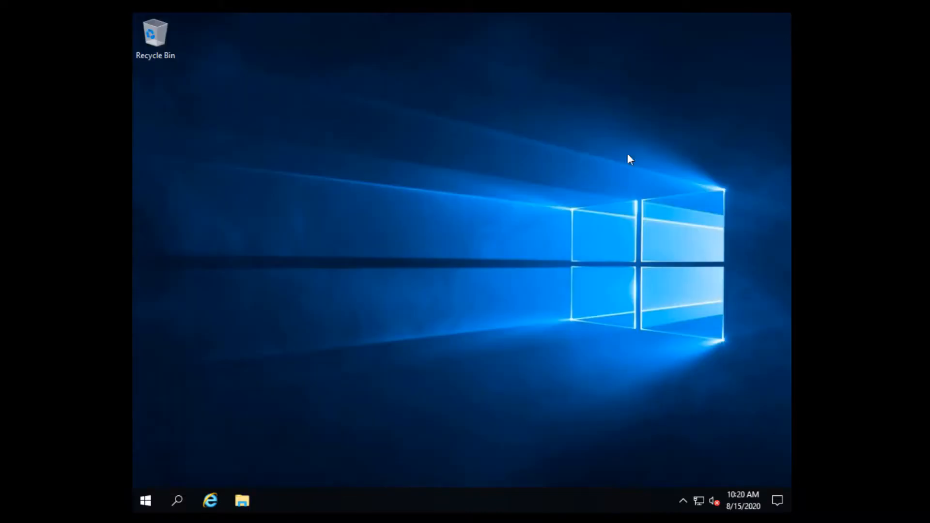
Launch Command Prompt as administrator from Windows search for cmd.
{"action": "left_click", "coordinate": [178, 502]}
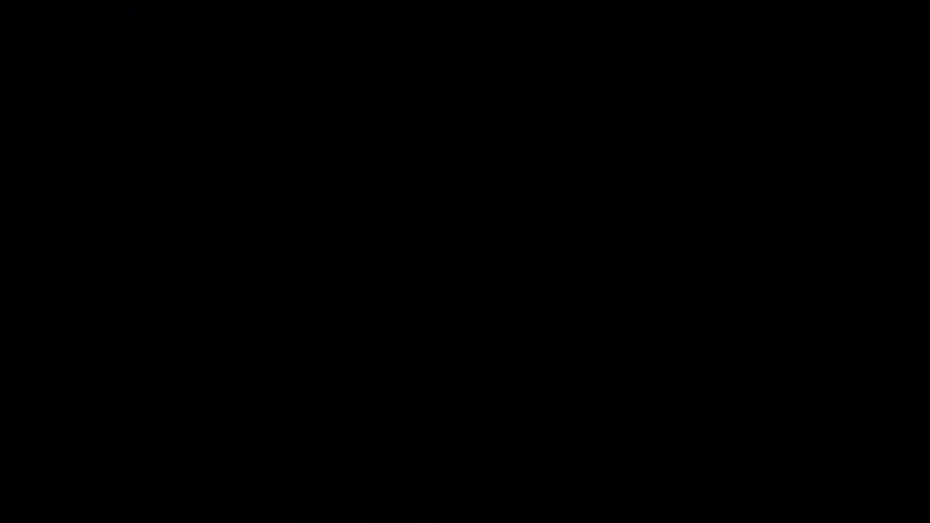
{"action": "type", "text": "cmd"}
{"action": "right_click", "coordinate": [219, 141]}
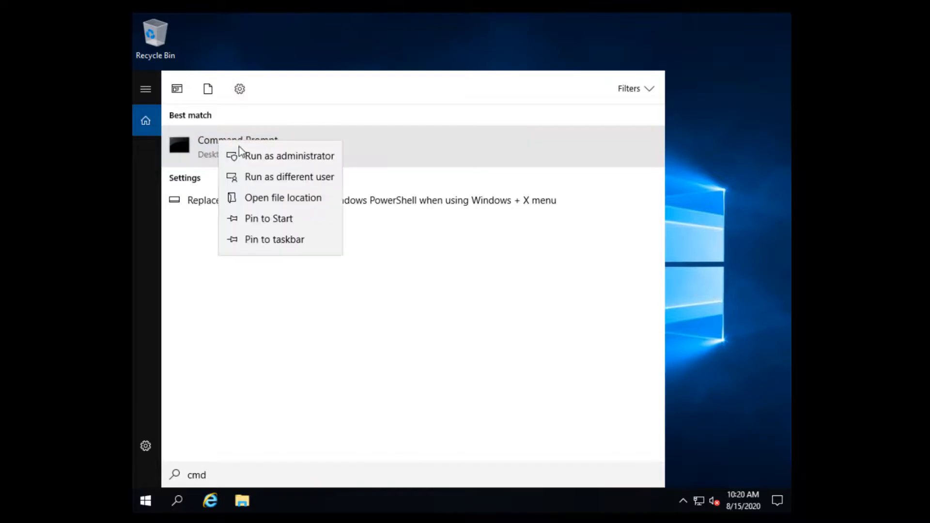
{"action": "left_click", "coordinate": [298, 158]}
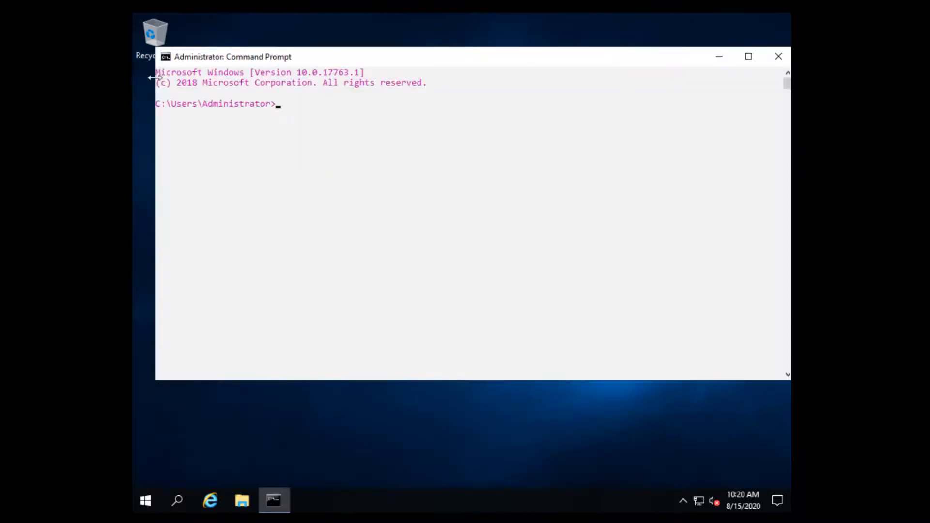
{"action": "left_click_drag", "start_coordinate": [155, 47], "coordinate": [213, 65]}
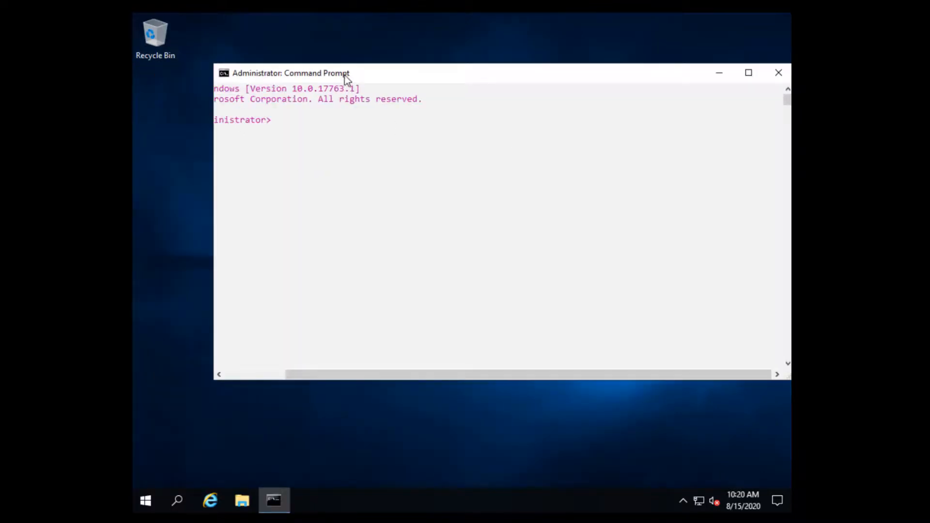
{"action": "left_click_drag", "start_coordinate": [344, 75], "coordinate": [286, 77]}
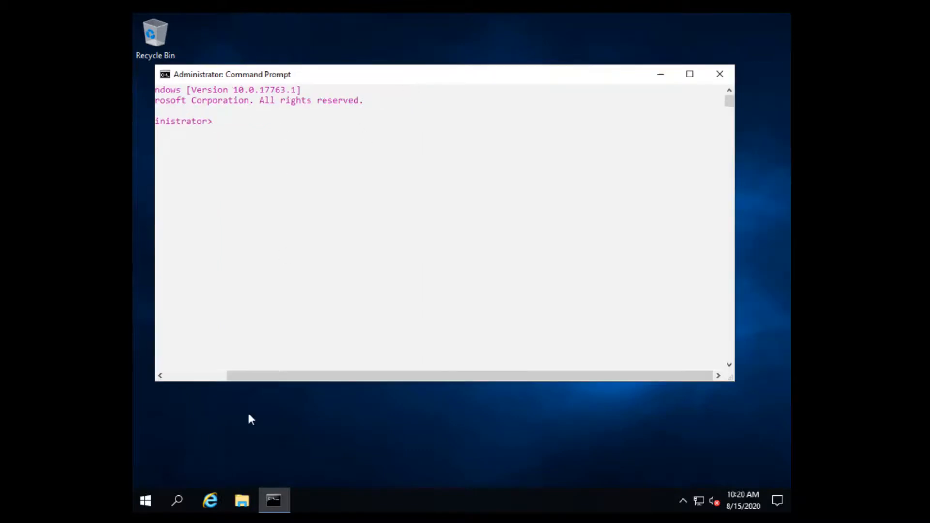
Open Control Panel from search, then bring Command Prompt back in front.
{"action": "left_click", "coordinate": [180, 502]}
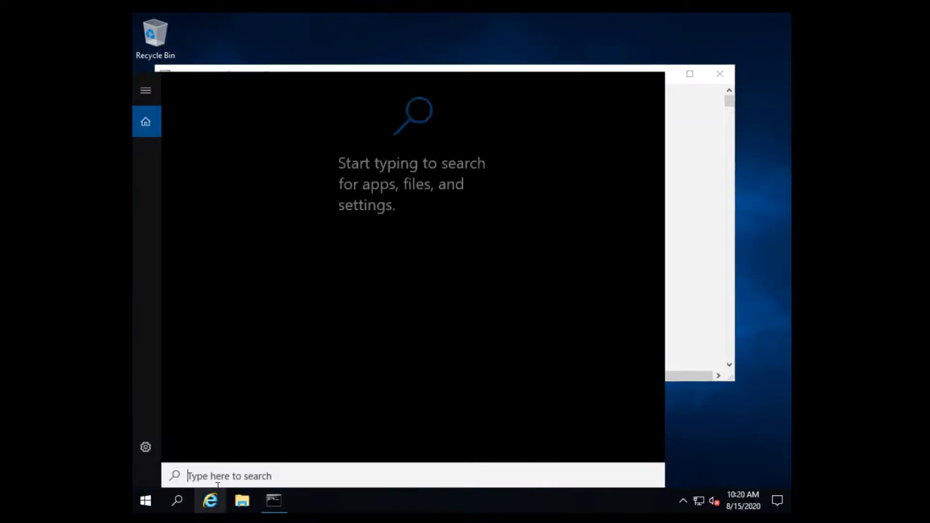
{"action": "type", "text": "control"}
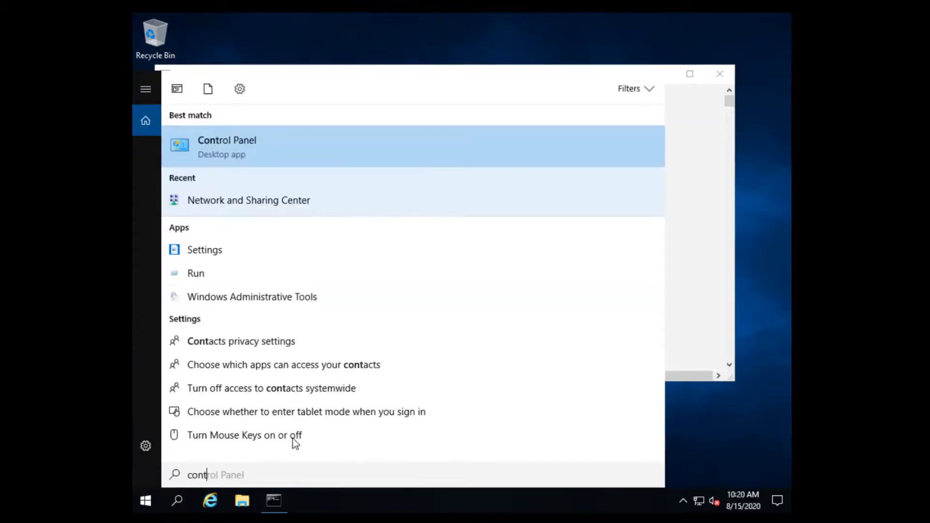
{"action": "left_click", "coordinate": [245, 150]}
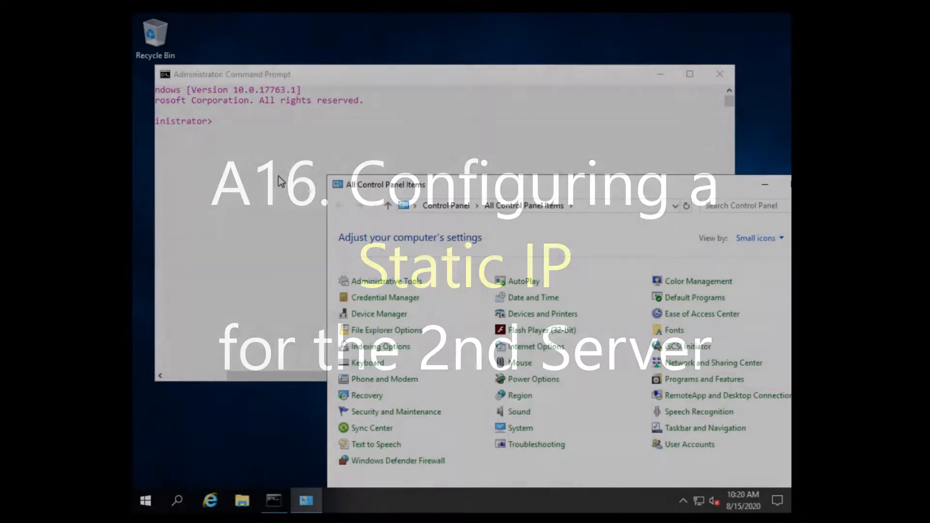
{"action": "left_click", "coordinate": [278, 177]}
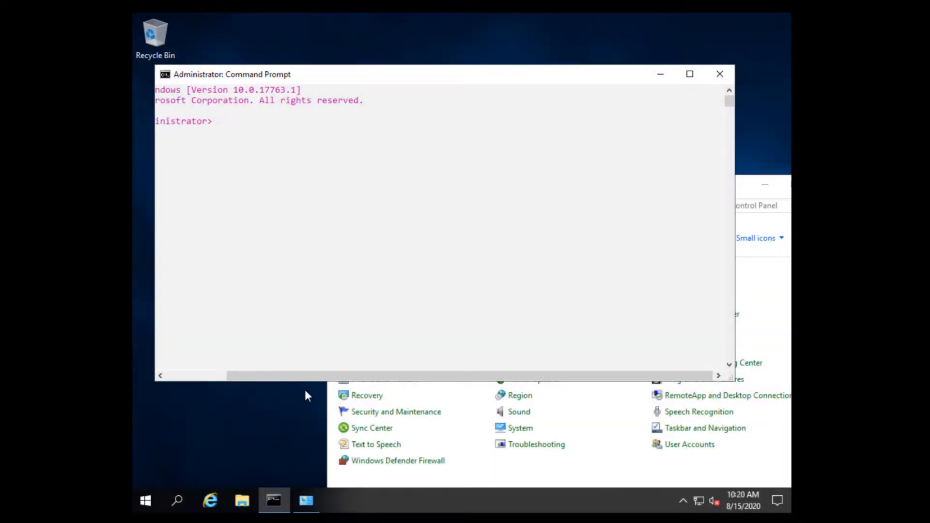
Change to the drive root with cd\ and run ipconfig /all | more.
{"action": "left_click_drag", "start_coordinate": [313, 378], "coordinate": [165, 374]}
{"action": "left_click", "coordinate": [461, 173]}
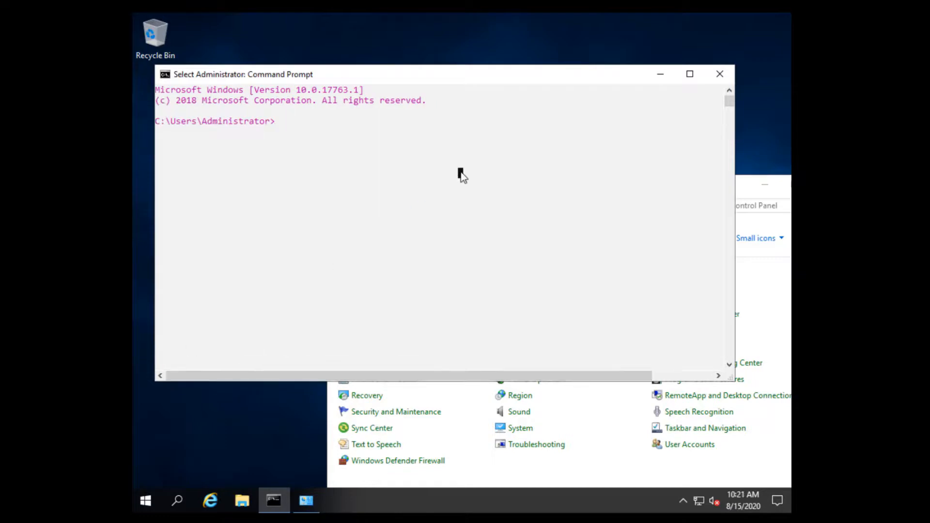
{"action": "type", "text": "cd\\"}
{"action": "key", "text": "Return"}
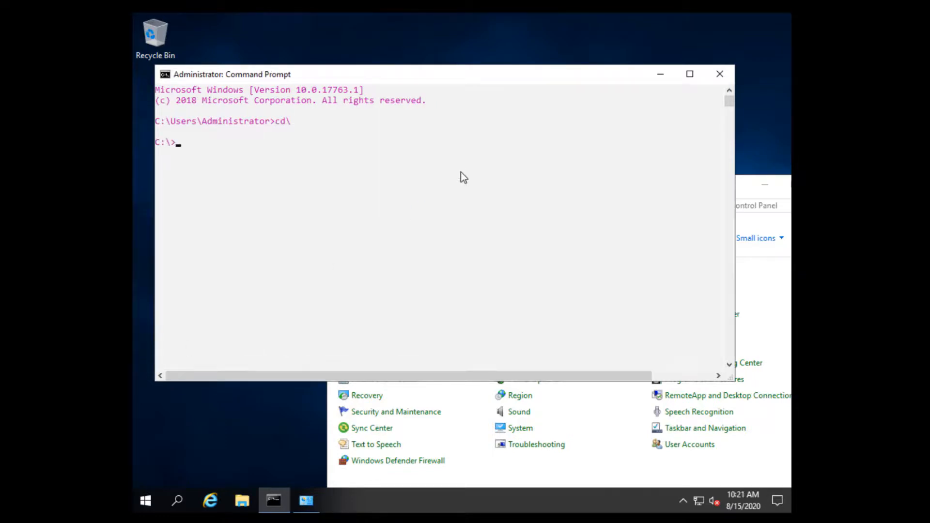
{"action": "type", "text": "ipconfig /all | more"}
{"action": "key", "text": "Return"}
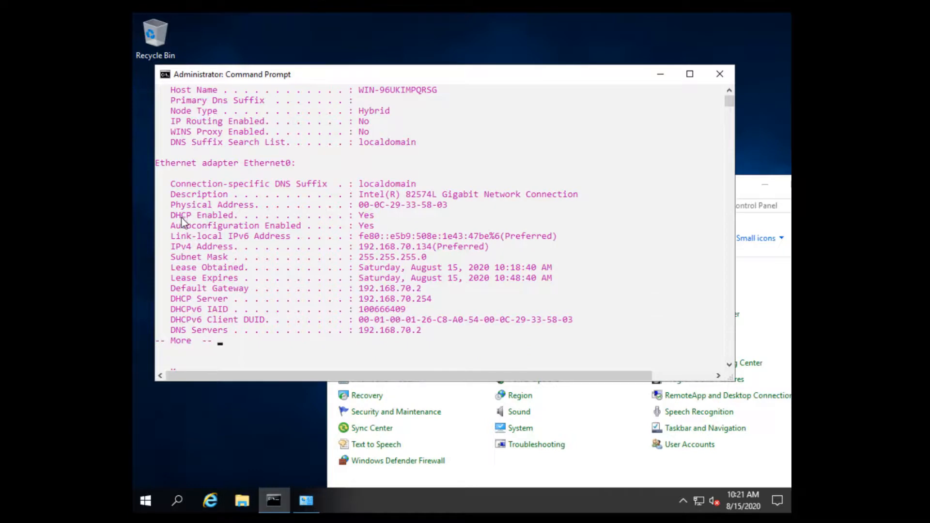
Highlight DHCP Enabled, DNS server 192.168.70.2 and IPv4 192.168.70.134, then page through the output.
{"action": "left_click_drag", "start_coordinate": [171, 215], "coordinate": [378, 218]}
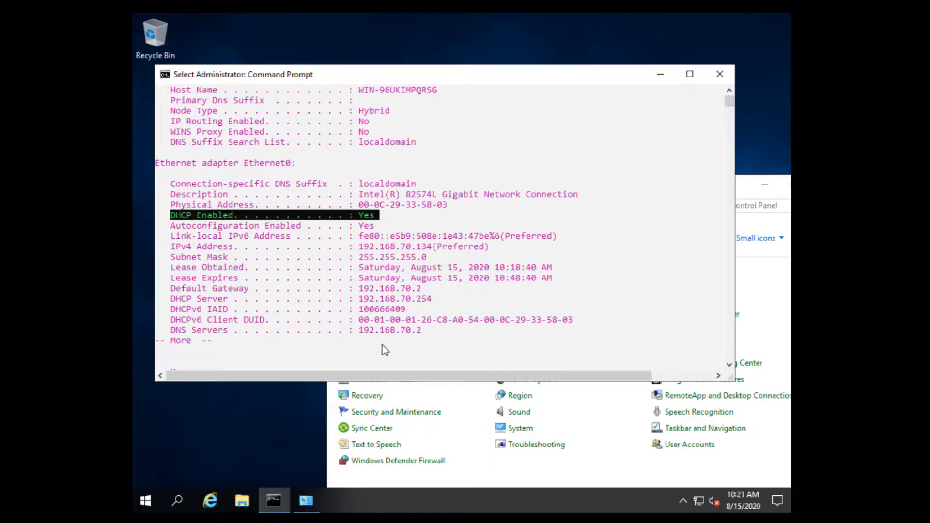
{"action": "left_click_drag", "start_coordinate": [430, 331], "coordinate": [167, 338]}
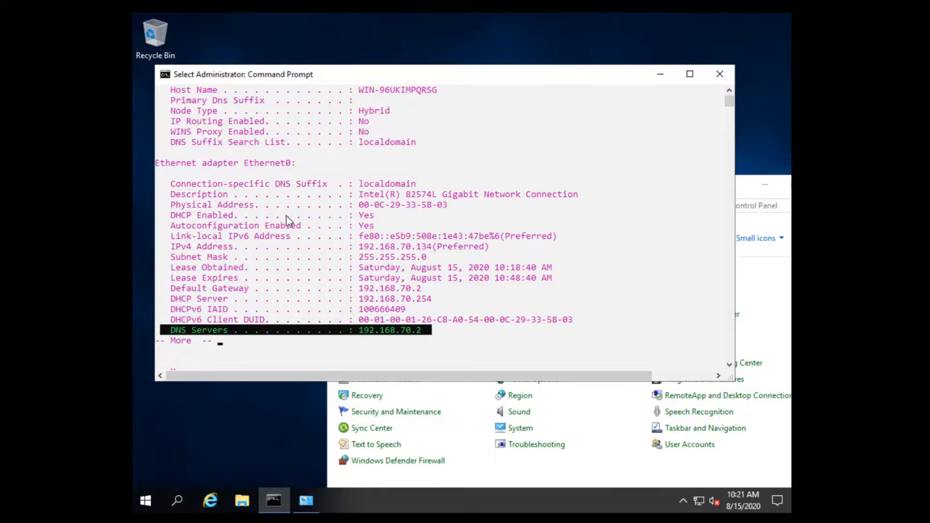
{"action": "left_click_drag", "start_coordinate": [493, 248], "coordinate": [175, 250]}
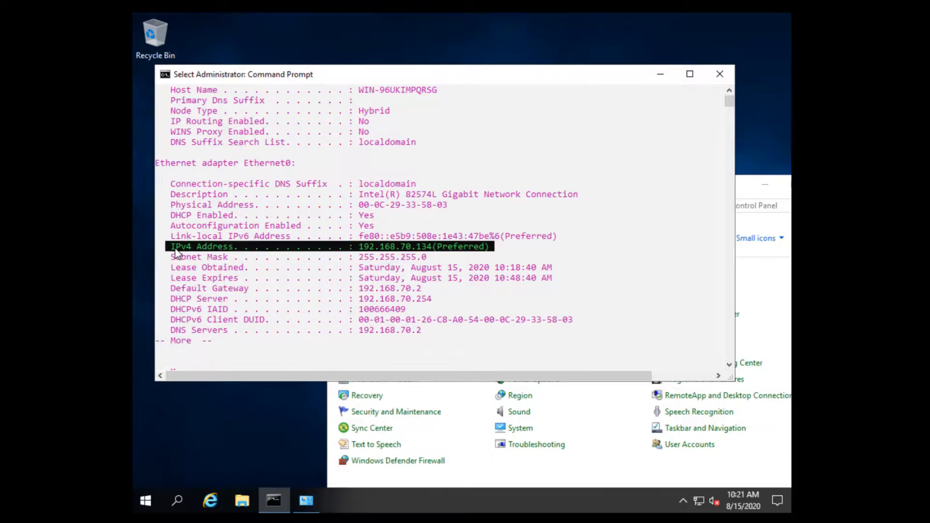
{"action": "left_click_drag", "start_coordinate": [394, 215], "coordinate": [157, 219]}
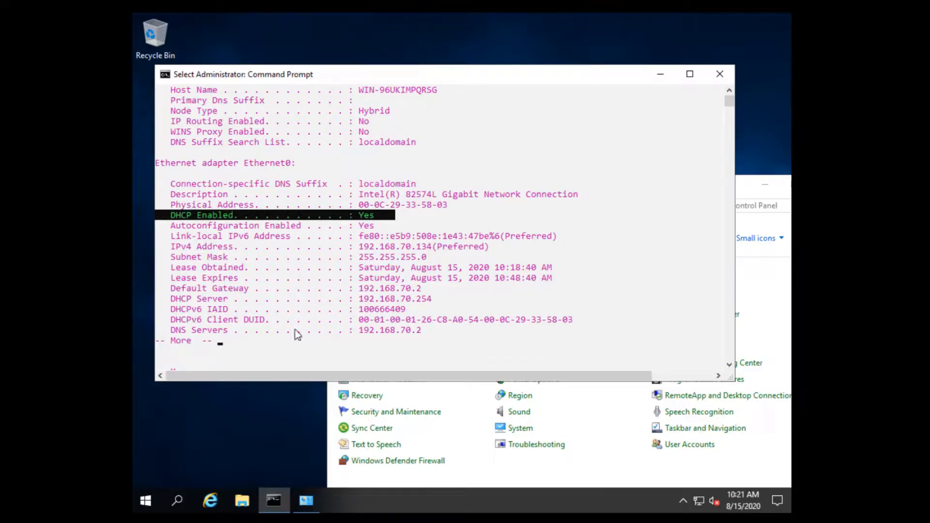
{"action": "left_click", "coordinate": [271, 339]}
{"action": "scroll", "coordinate": [266, 337], "scroll_direction": "down", "scroll_amount": 1}
{"action": "left_click", "coordinate": [239, 333]}
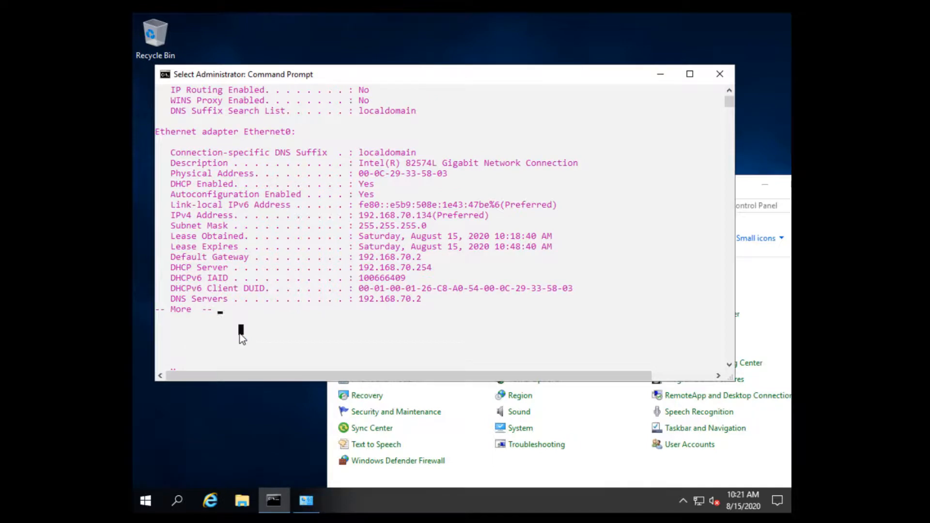
{"action": "key", "text": "Escape"}
{"action": "key", "text": "space"}
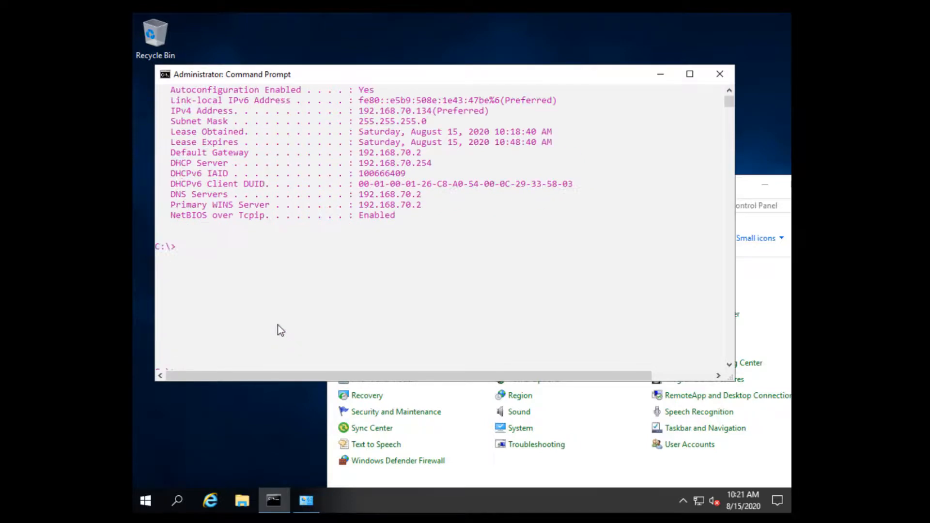
{"action": "left_click", "coordinate": [278, 329]}
{"action": "scroll", "coordinate": [482, 240], "scroll_direction": "up", "scroll_amount": 3}
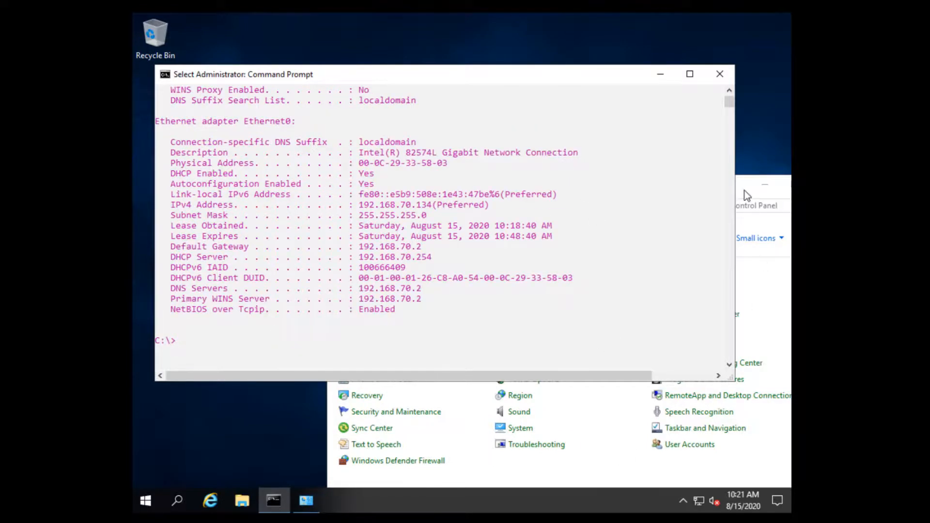
{"action": "left_click", "coordinate": [744, 191]}
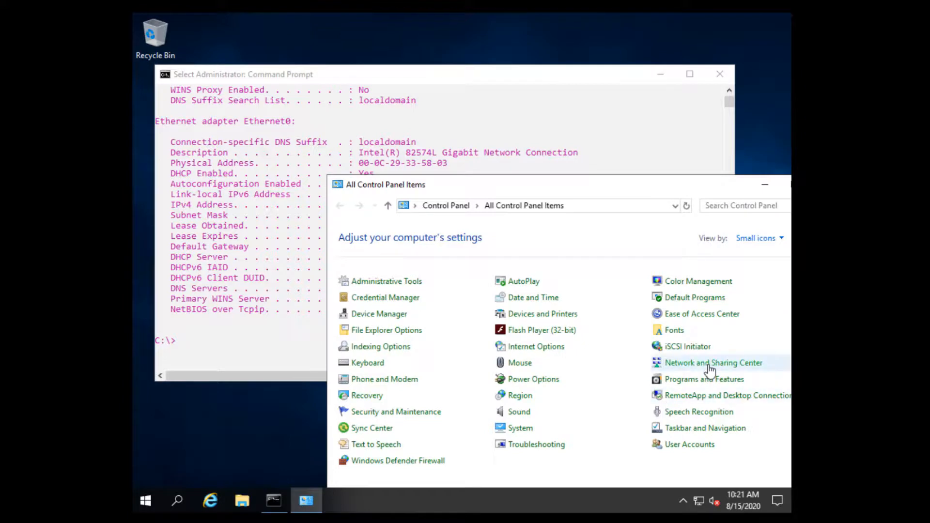
Open Ethernet0's IPv4 properties via Network and Sharing Center's adapter settings.
{"action": "left_click", "coordinate": [709, 365]}
{"action": "left_click", "coordinate": [388, 257]}
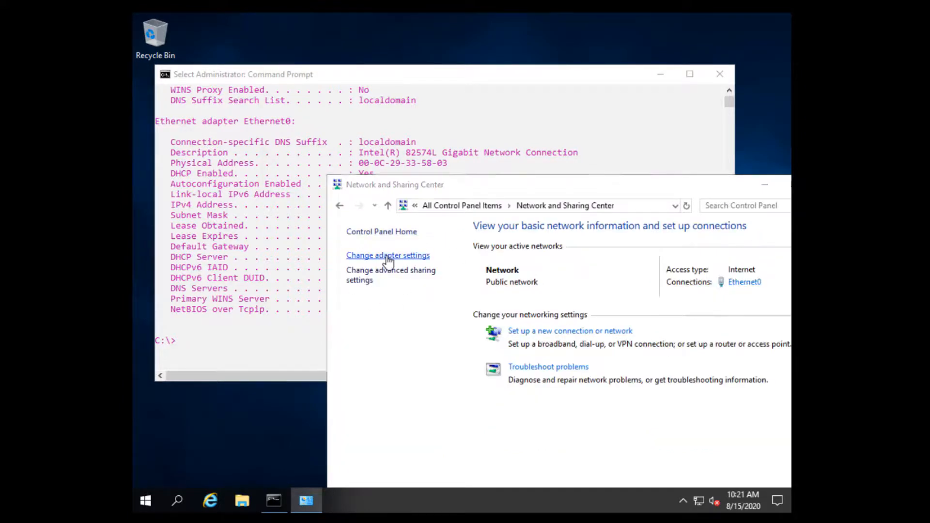
{"action": "double_click", "coordinate": [205, 104]}
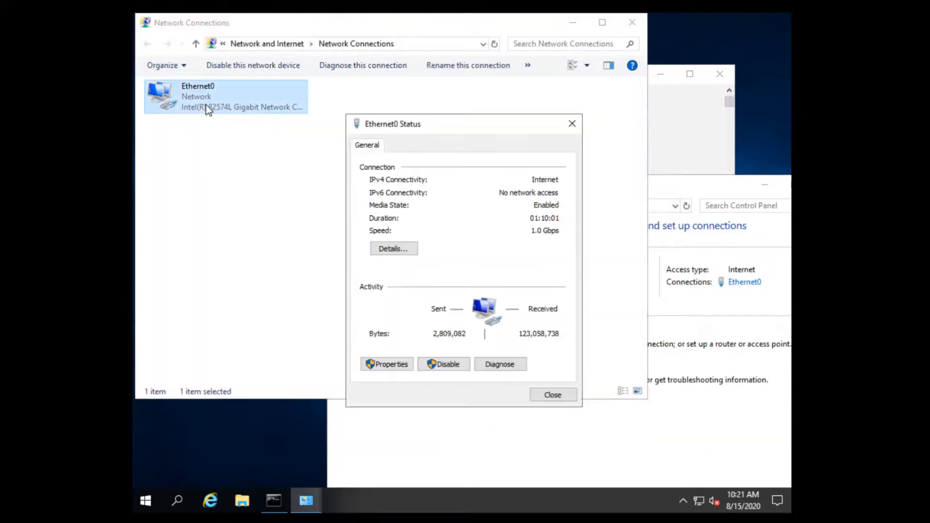
{"action": "left_click", "coordinate": [390, 365]}
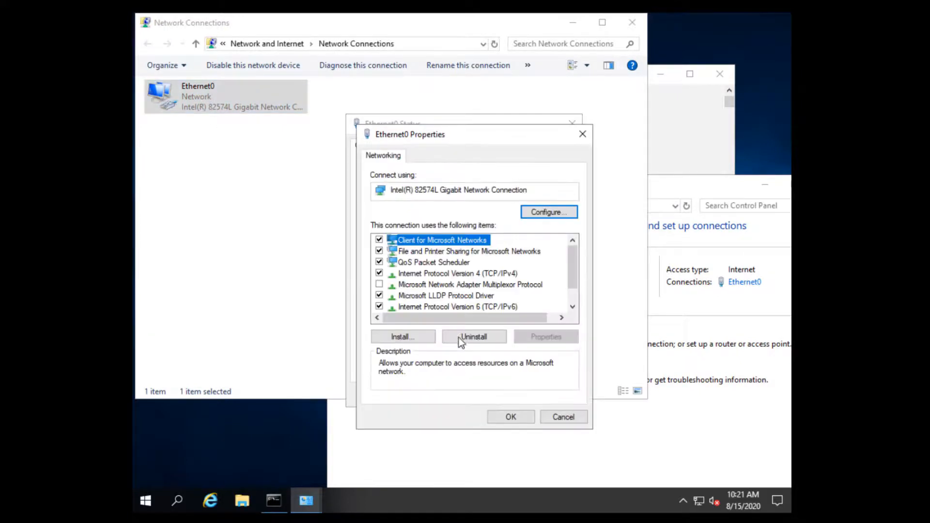
{"action": "double_click", "coordinate": [475, 274]}
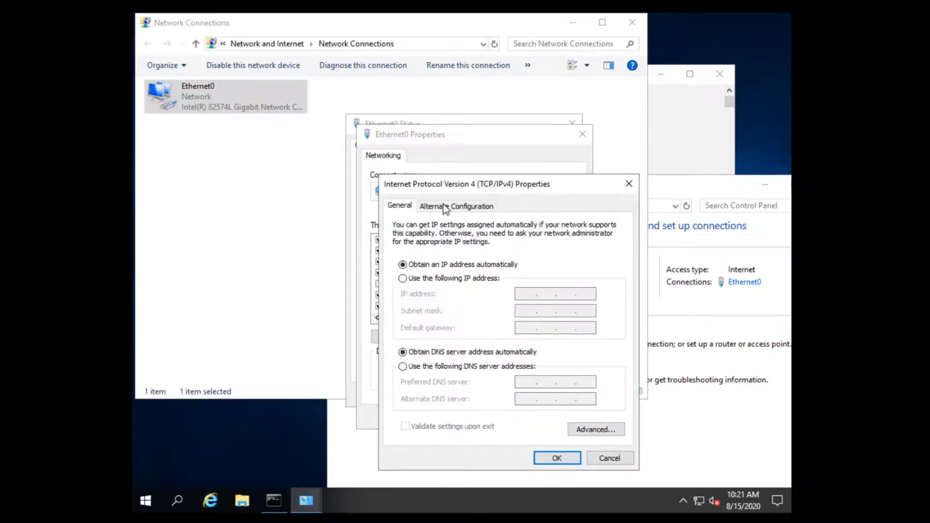
{"action": "left_click_drag", "start_coordinate": [453, 184], "coordinate": [358, 115]}
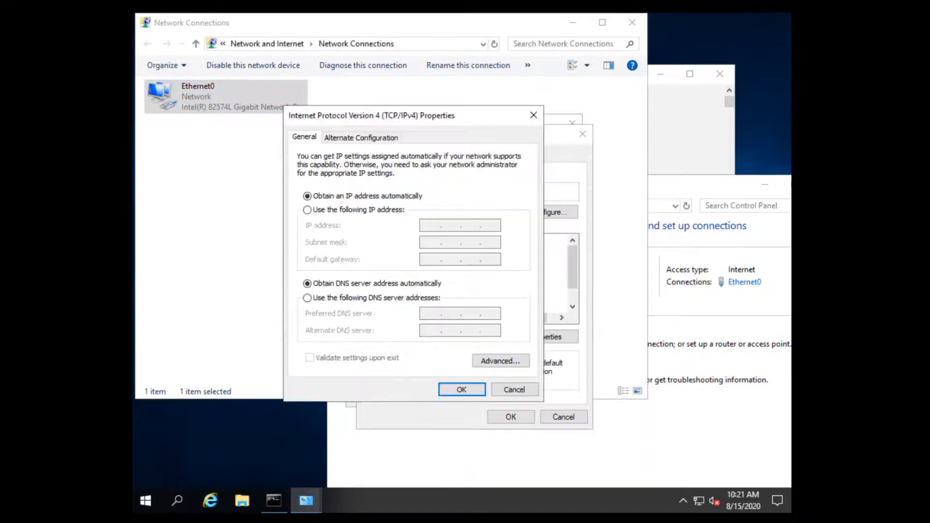
Set static IP 192.168.70.26, mask 255.255.255.0, gateway 192.168.70.2, preferred DNS 192.168.70.25.
{"action": "left_click", "coordinate": [341, 211]}
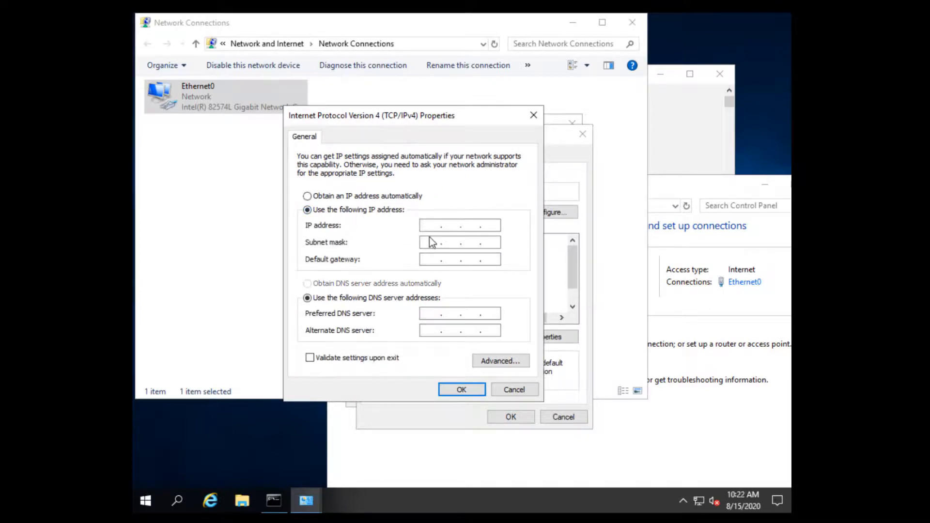
{"action": "left_click", "coordinate": [447, 226]}
{"action": "type", "text": "192 . 168 . 70 . 26"}
{"action": "left_click", "coordinate": [433, 244]}
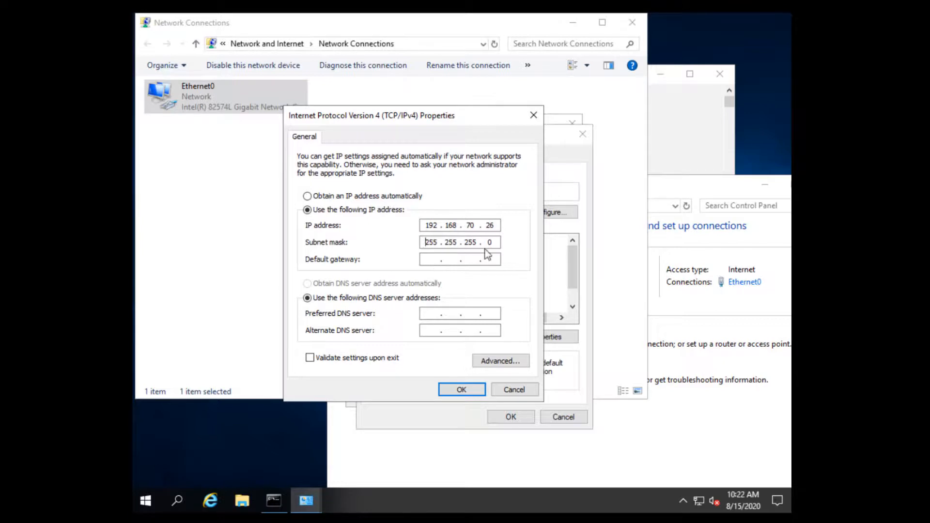
{"action": "left_click", "coordinate": [432, 260]}
{"action": "type", "text": "192 . 168 . 70 . 2"}
{"action": "left_click", "coordinate": [450, 315]}
{"action": "type", "text": "192"}
{"action": "type", "text": "168 . "}
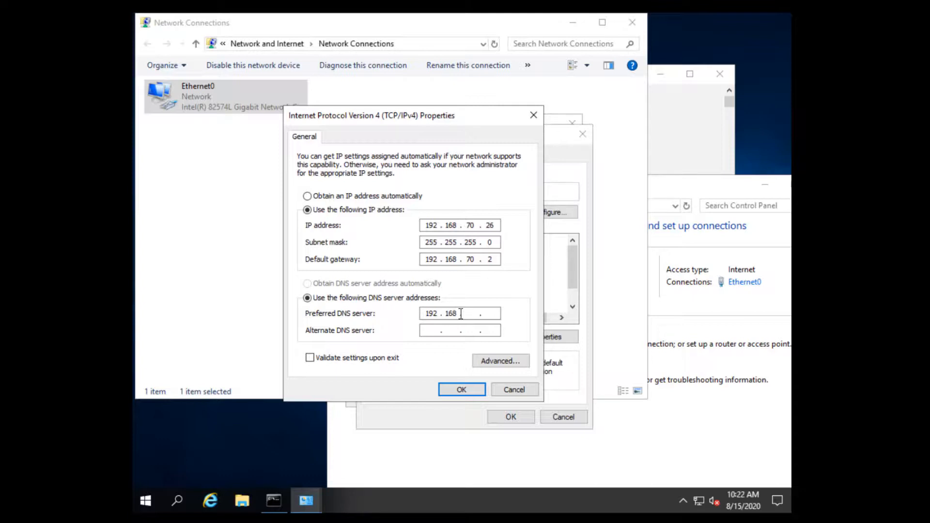
{"action": "type", "text": "70 . 25"}
{"action": "left_click", "coordinate": [427, 334]}
{"action": "left_click", "coordinate": [469, 391]}
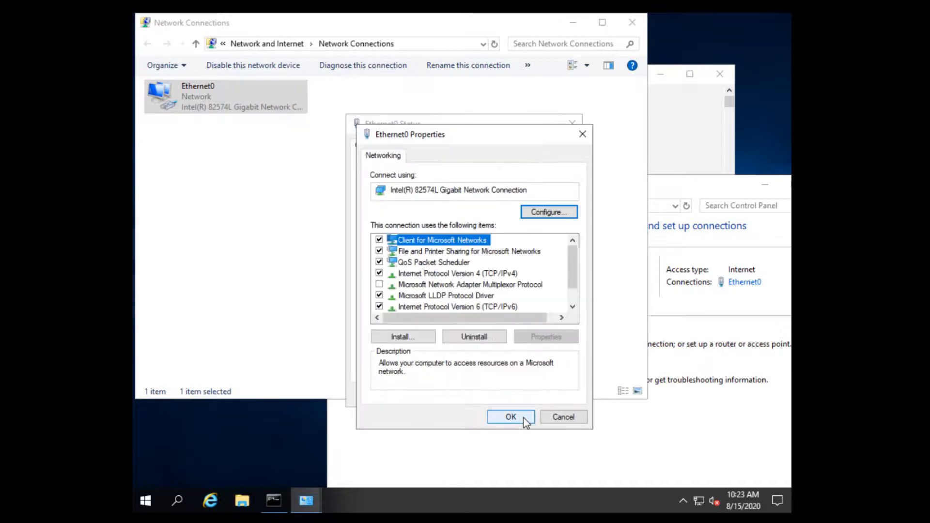
Close the Ethernet0 dialogs, Network Connections and Network and Sharing Center.
{"action": "left_click", "coordinate": [523, 418]}
{"action": "left_click", "coordinate": [555, 394]}
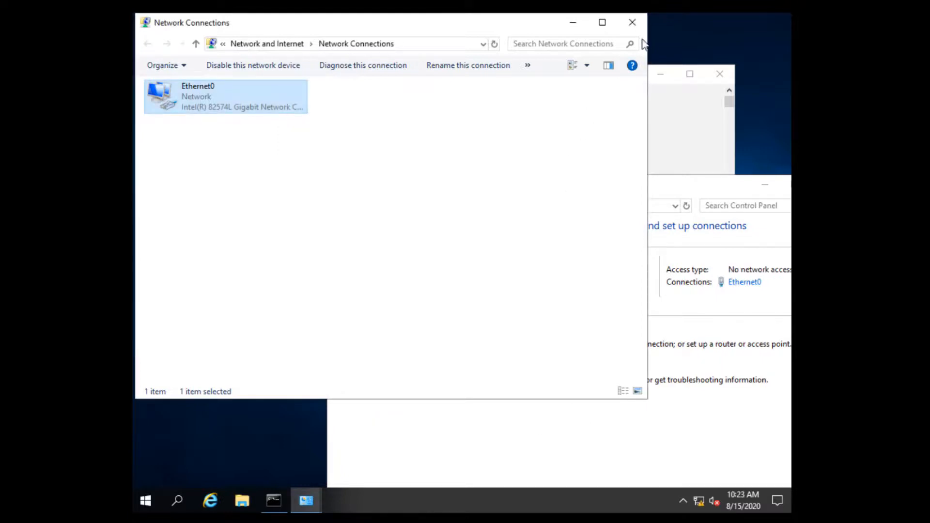
{"action": "left_click", "coordinate": [632, 23]}
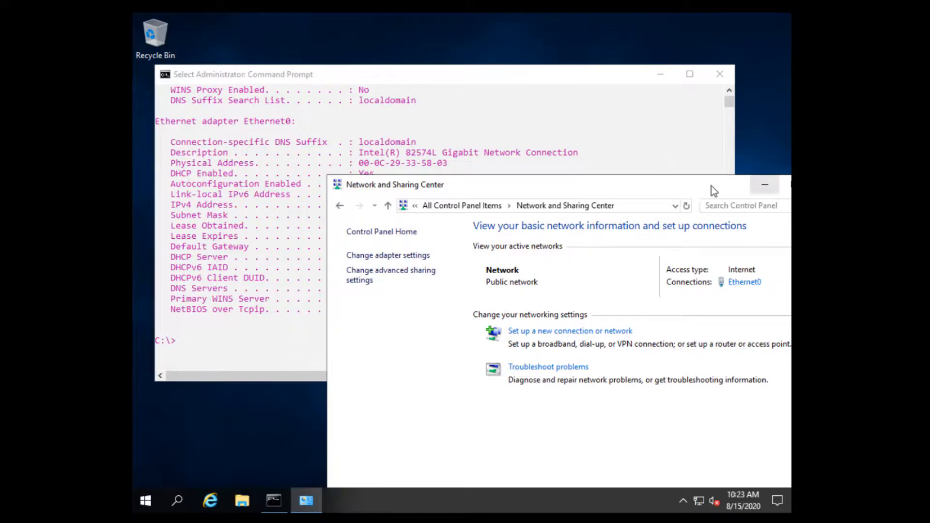
{"action": "left_click_drag", "start_coordinate": [711, 185], "coordinate": [536, 188]}
{"action": "left_click", "coordinate": [656, 188]}
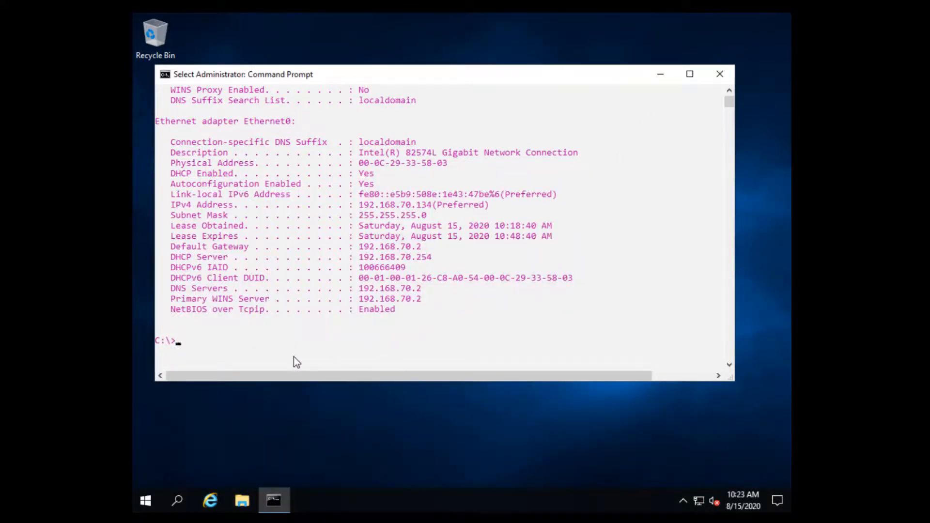
Rerun ipconfig /all | more, highlighting DHCP No, 192.168.70.26, mask, gateway and DNS 192.168.70.25.
{"action": "type", "text": "ipconfig /all | more"}
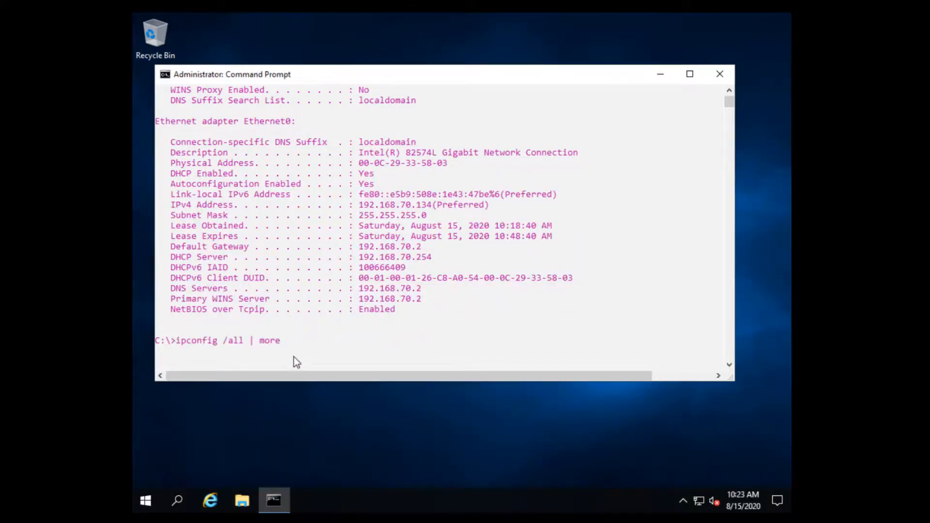
{"action": "key", "text": "Return"}
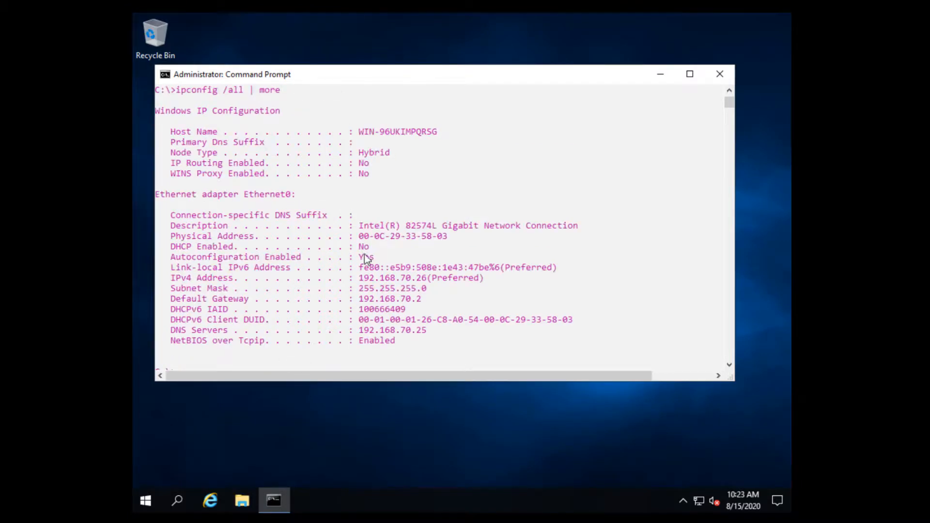
{"action": "left_click_drag", "start_coordinate": [374, 247], "coordinate": [157, 251]}
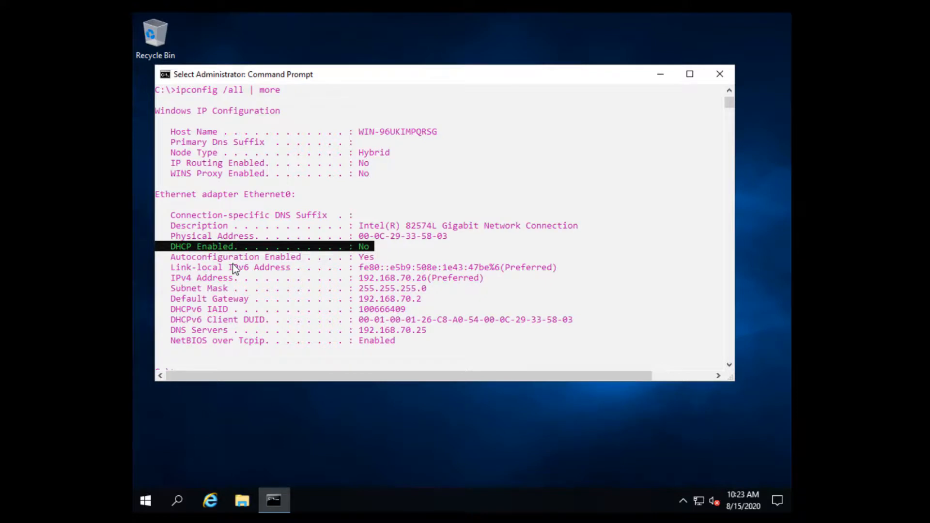
{"action": "left_click_drag", "start_coordinate": [493, 278], "coordinate": [161, 285]}
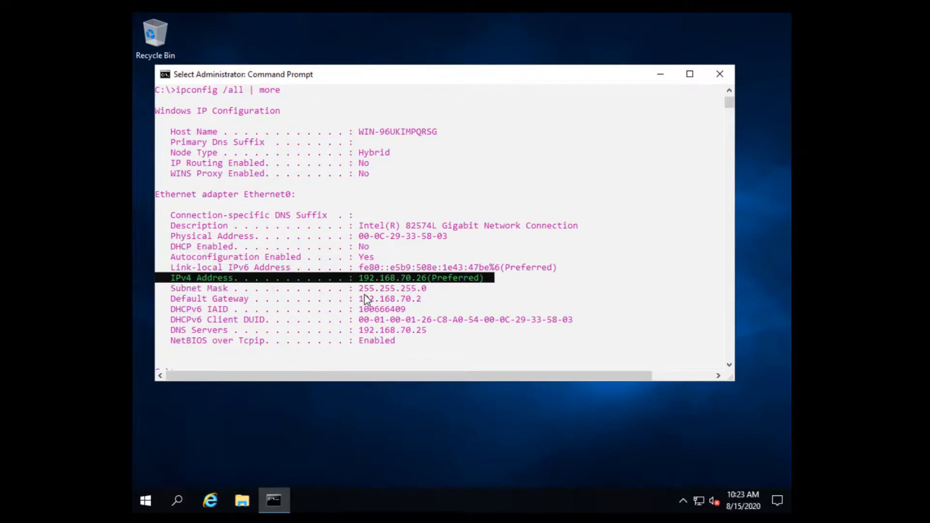
{"action": "left_click_drag", "start_coordinate": [446, 289], "coordinate": [344, 290]}
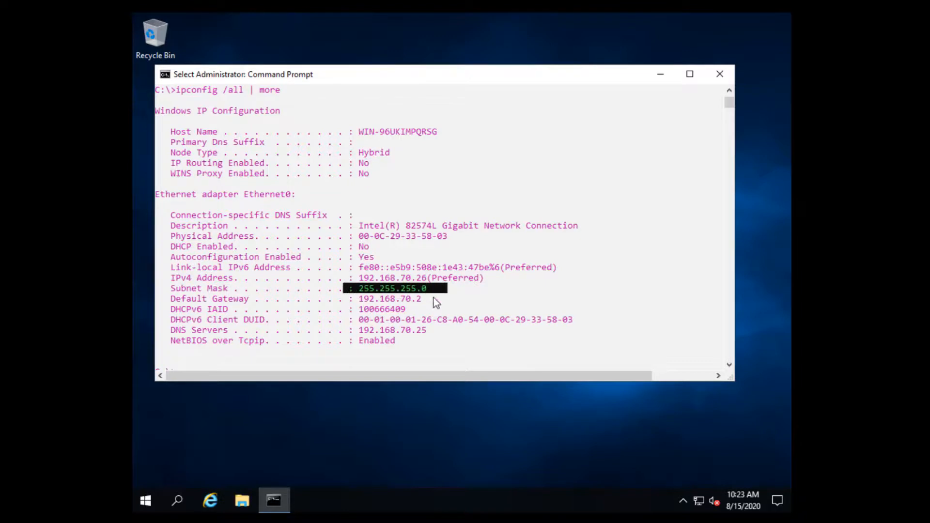
{"action": "left_click_drag", "start_coordinate": [437, 299], "coordinate": [163, 302]}
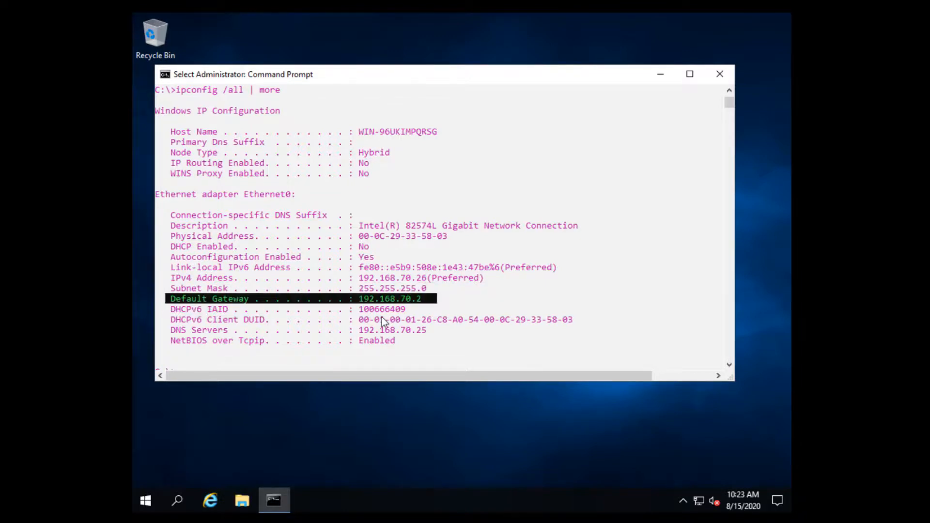
{"action": "left_click_drag", "start_coordinate": [434, 330], "coordinate": [160, 329]}
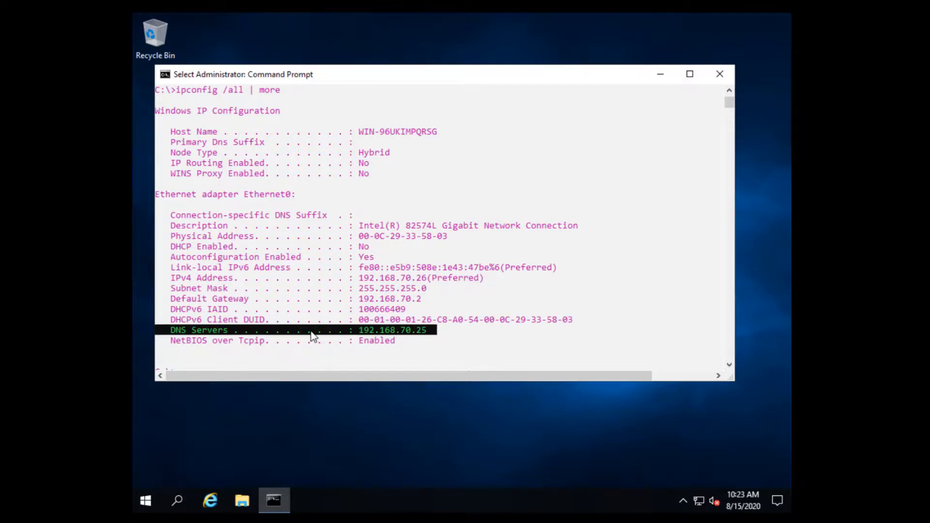
{"action": "scroll", "coordinate": [269, 340], "scroll_direction": "down", "scroll_amount": 2}
Ping galactica.battlestars.fleet, getting 4/4 replies from 192.168.70.25.
{"action": "left_click", "coordinate": [194, 320]}
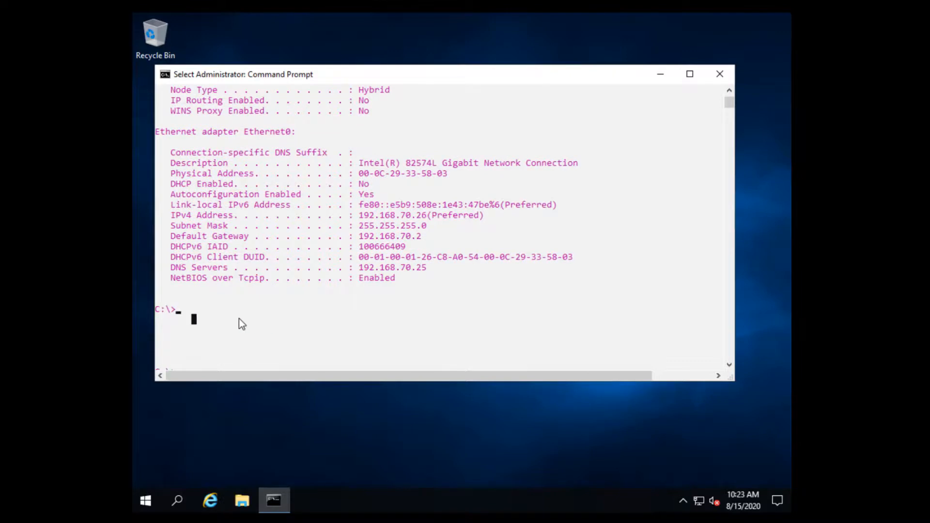
{"action": "type", "text": "pi"}
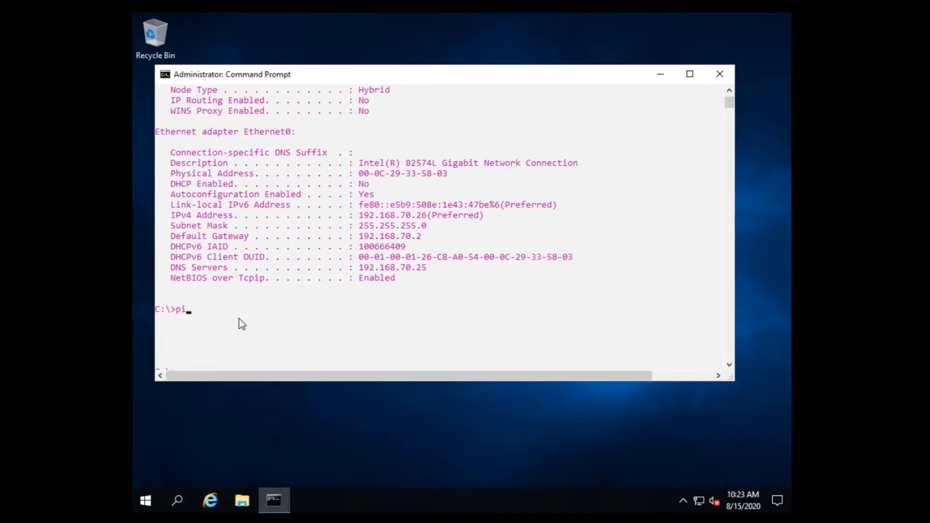
{"action": "type", "text": "ng galactica.battlestars."}
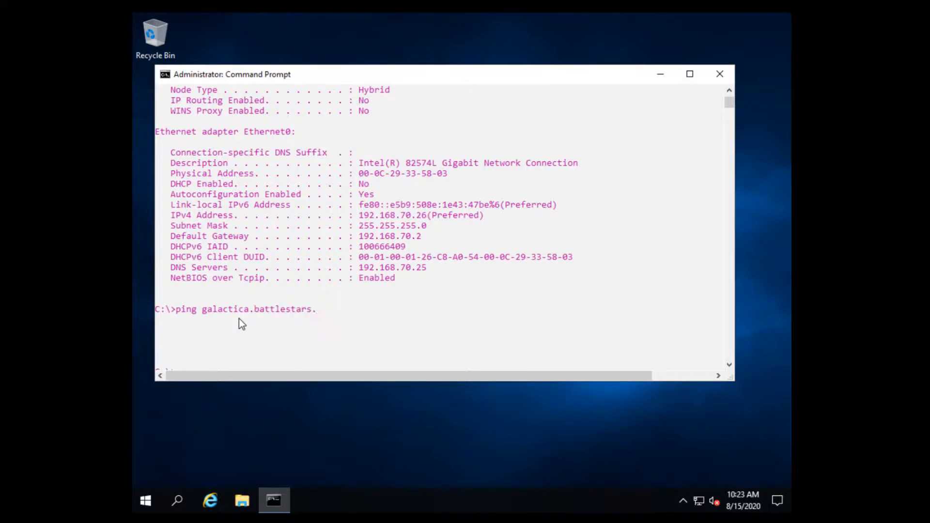
{"action": "type", "text": "fleet"}
{"action": "key", "text": "Return"}
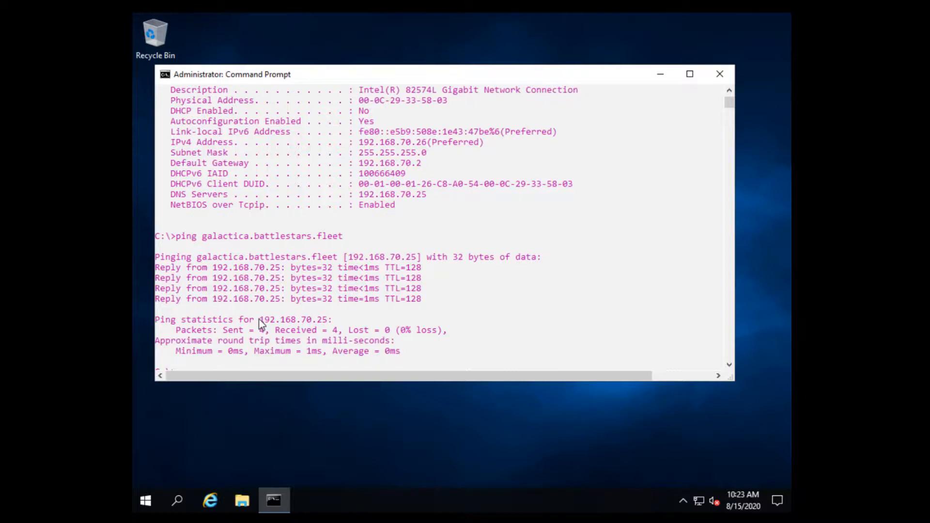
{"action": "scroll", "coordinate": [242, 329], "scroll_direction": "down", "scroll_amount": 2}
{"action": "left_click", "coordinate": [215, 319]}
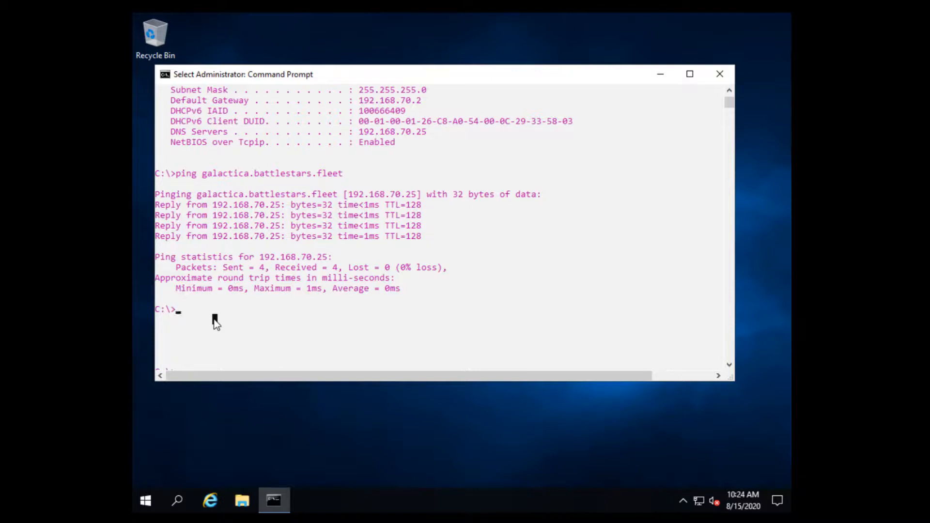
{"action": "type", "text": "ping w"}
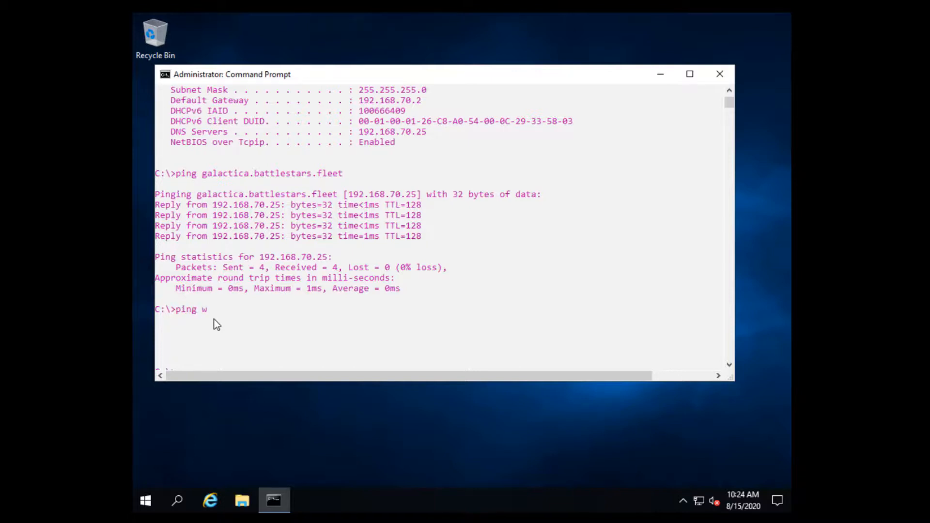
{"action": "type", "text": "ww.yahoo.com"}
{"action": "key", "text": "Return"}
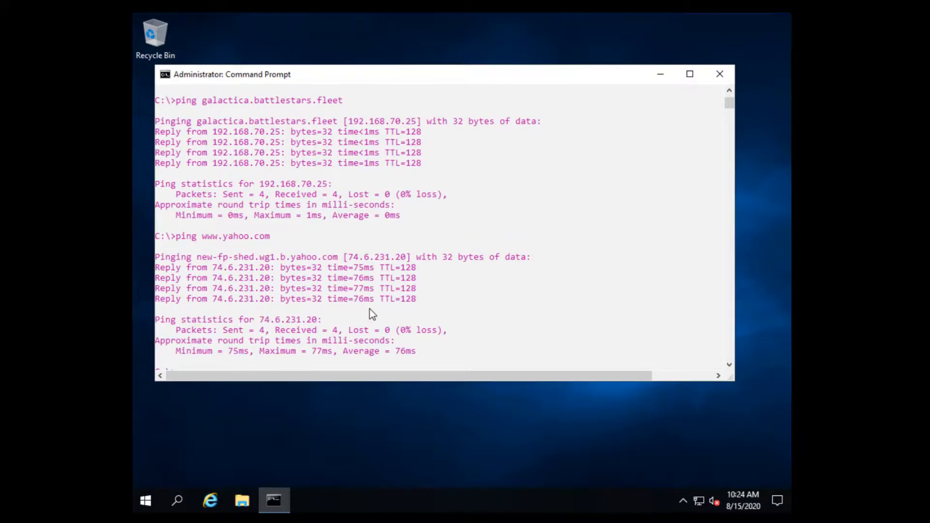
{"action": "scroll", "coordinate": [370, 309], "scroll_direction": "down", "scroll_amount": 3}
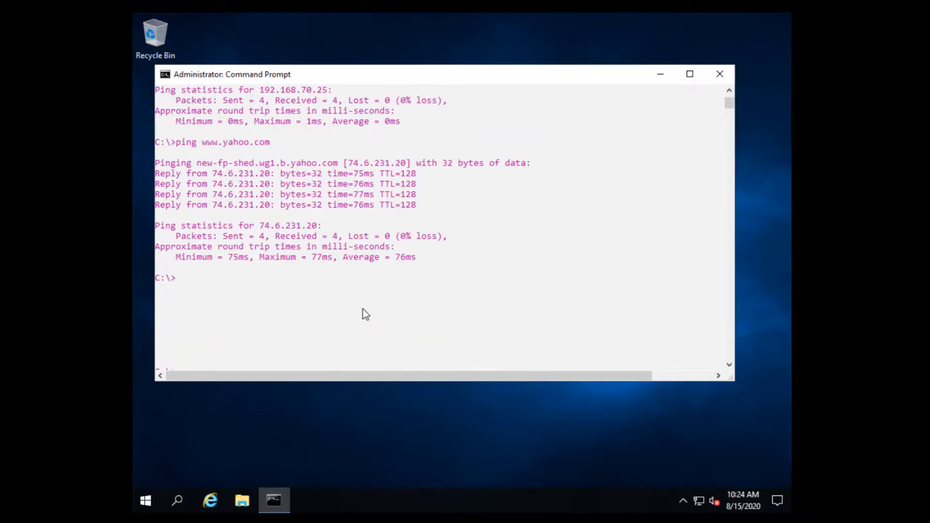
{"action": "left_click", "coordinate": [283, 321]}
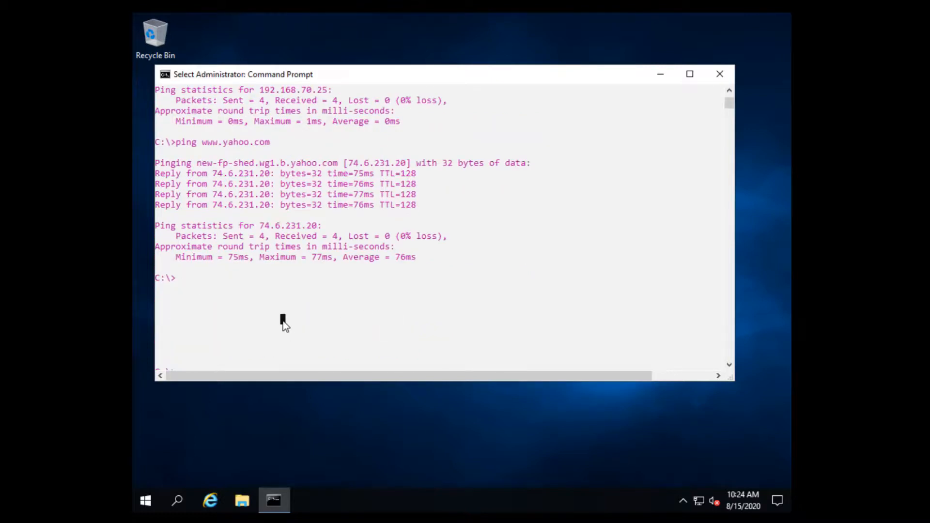
Run ipconfig /displaydns to see galactica.battlestars.fleet at 192.168.70.25, then exit.
{"action": "type", "text": "ipconfig"}
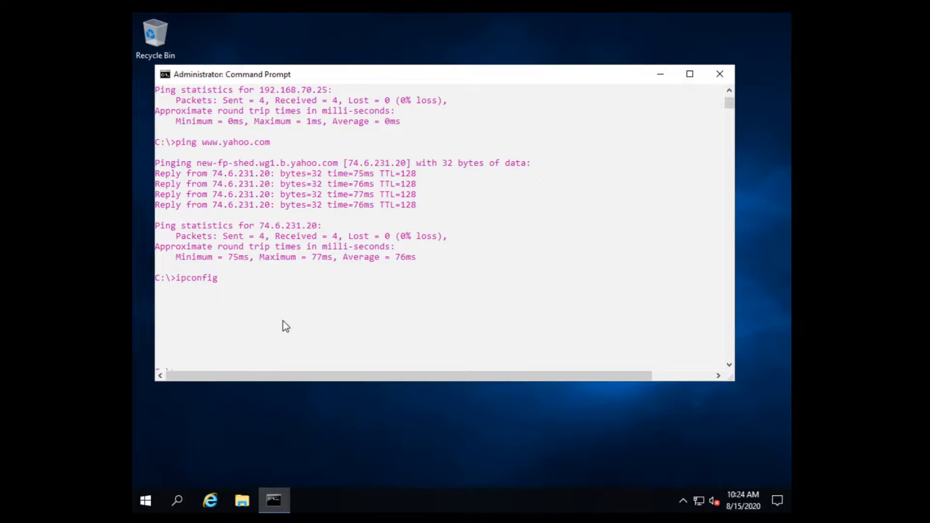
{"action": "type", "text": " /displaydns"}
{"action": "key", "text": "Return"}
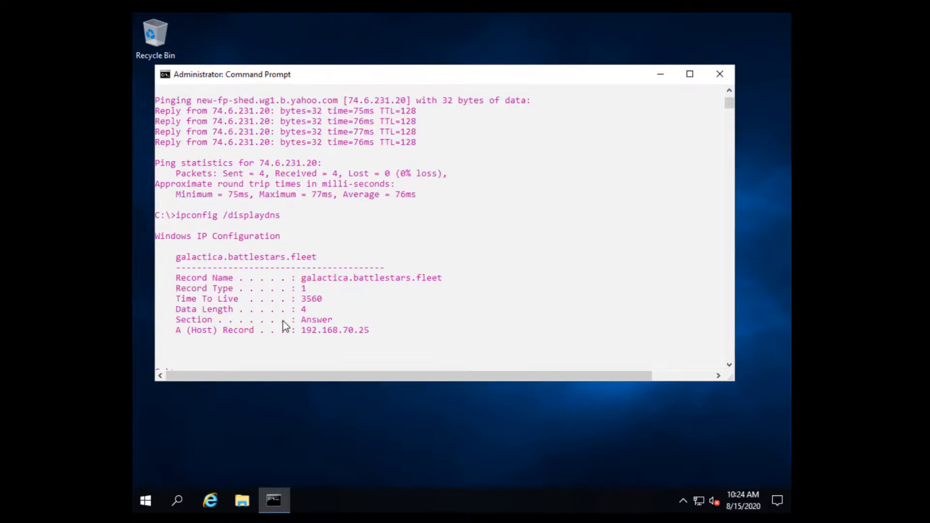
{"action": "scroll", "coordinate": [327, 312], "scroll_direction": "down", "scroll_amount": 1}
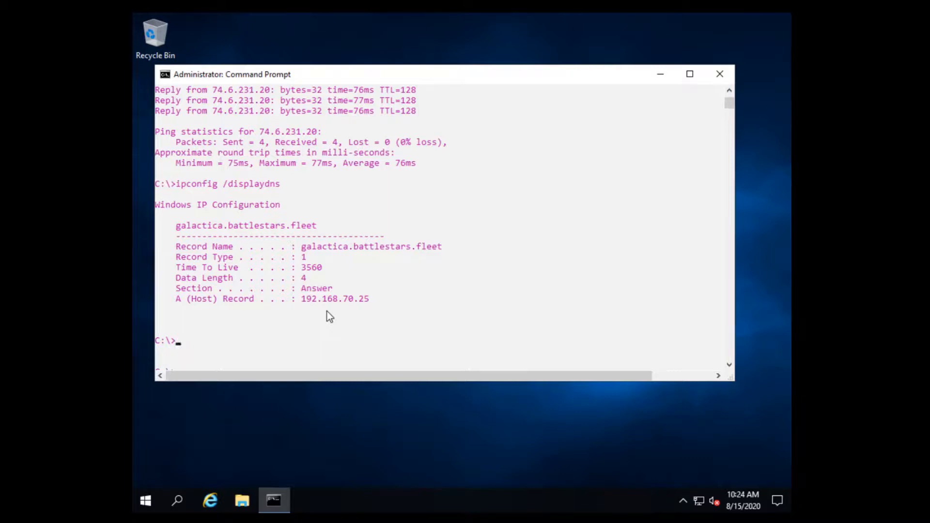
{"action": "type", "text": "exit"}
{"action": "key", "text": "Return"}
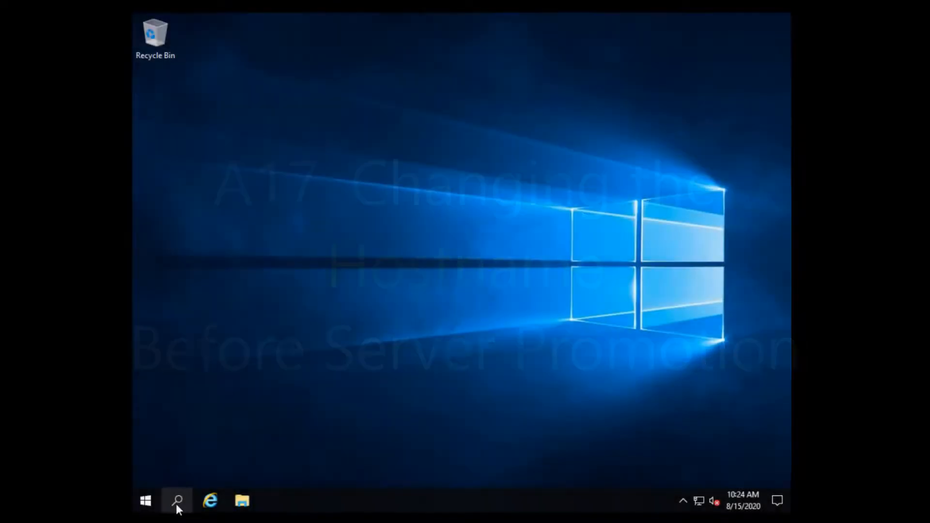
From Server Manager's Local Server page, open Computer Name/Domain Changes and select the name WIN-96UKIMPQRSG.
{"action": "left_click", "coordinate": [176, 502]}
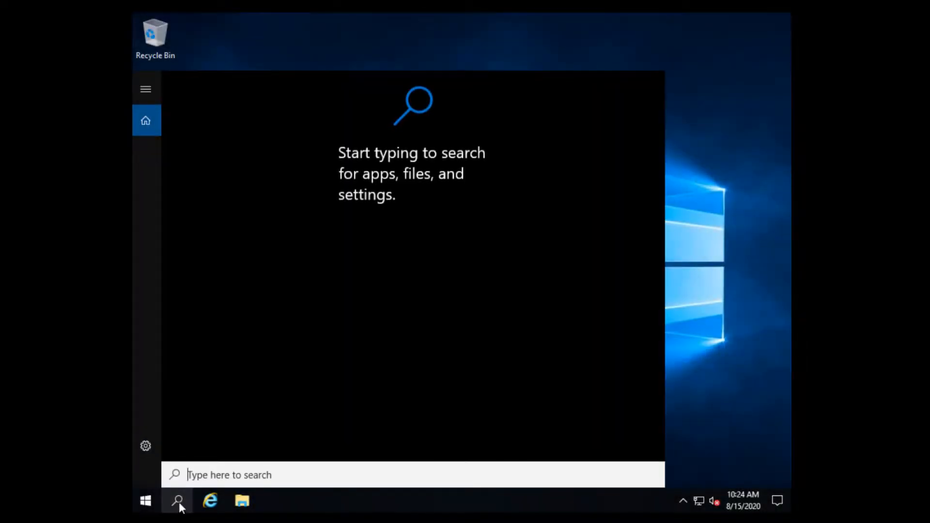
{"action": "type", "text": "server"}
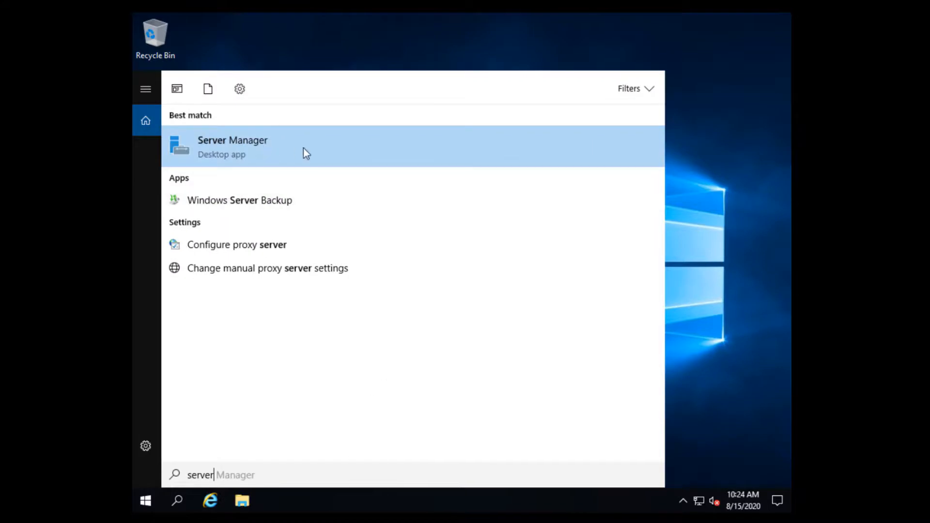
{"action": "left_click", "coordinate": [306, 153]}
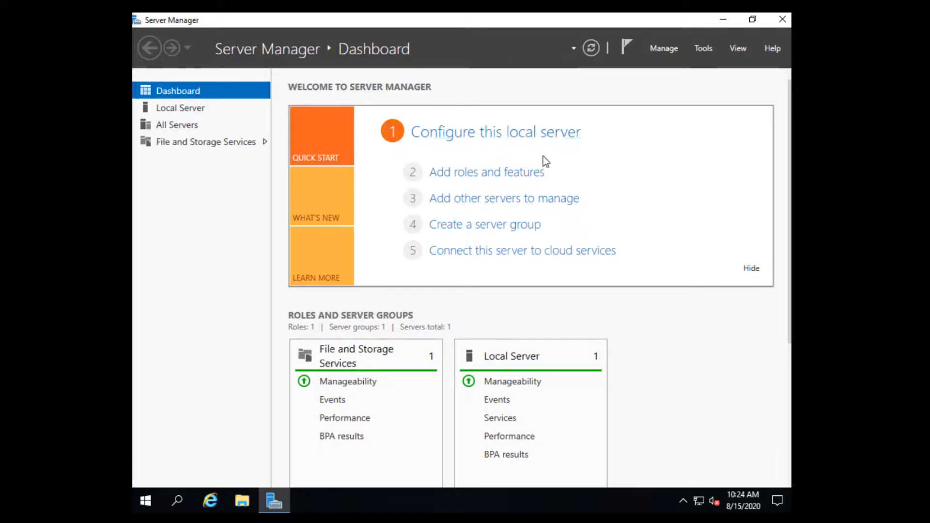
{"action": "left_click", "coordinate": [194, 112]}
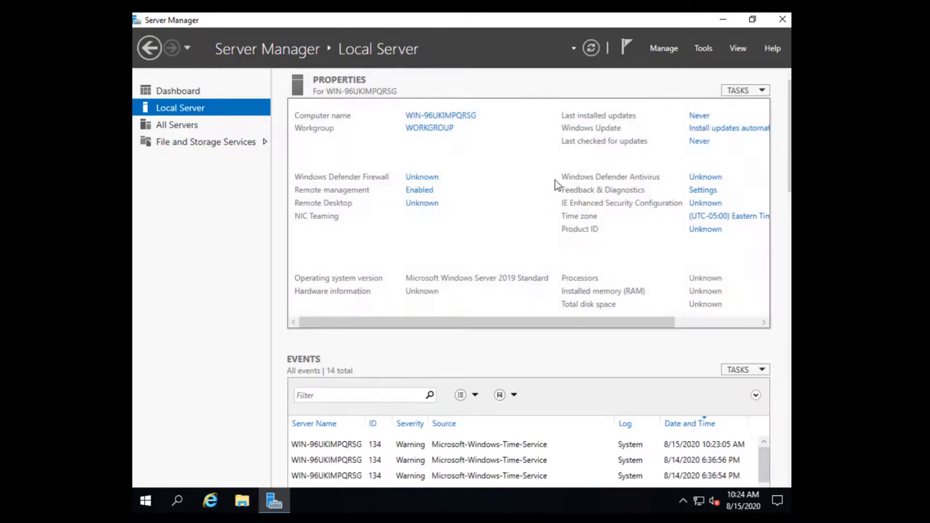
{"action": "left_click", "coordinate": [466, 116]}
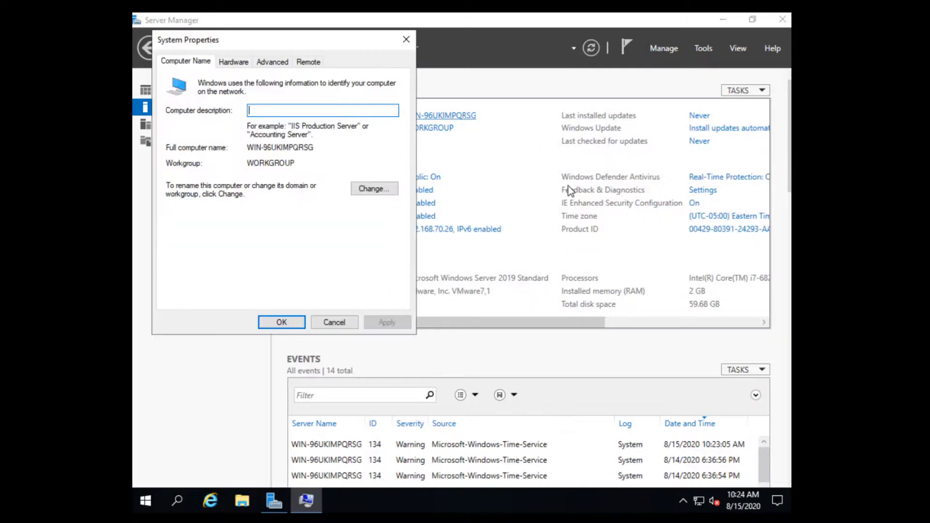
{"action": "left_click", "coordinate": [376, 190]}
{"action": "left_click_drag", "start_coordinate": [281, 137], "coordinate": [135, 140]}
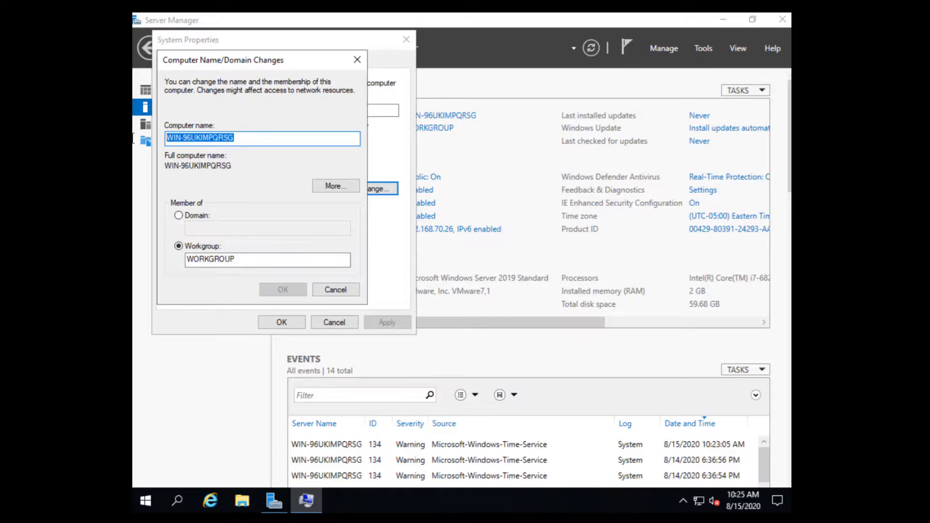
Rename the computer to Pegasus and set it as a member of the BattleStars domain.
{"action": "type", "text": "Pegasus"}
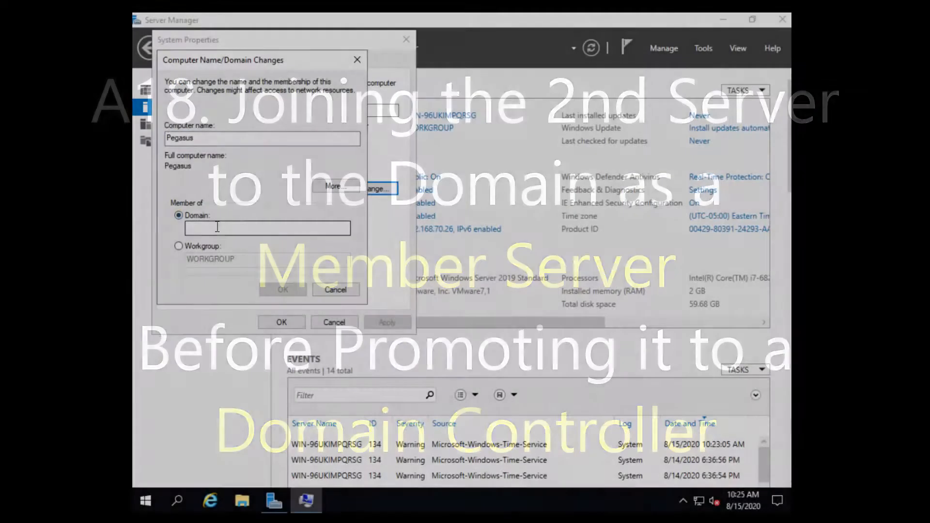
{"action": "left_click", "coordinate": [217, 230]}
{"action": "type", "text": "Bat"}
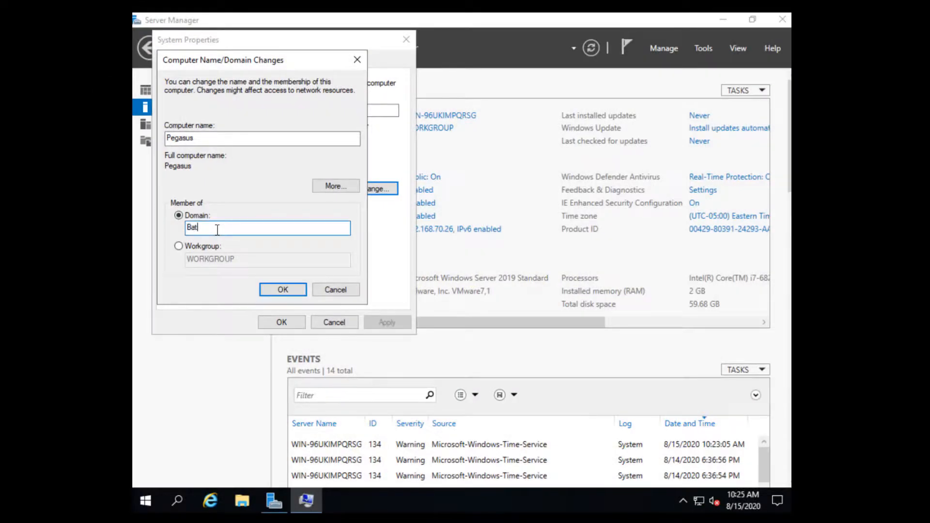
{"action": "type", "text": "tlestars"}
{"action": "key", "text": "Left"}
{"action": "key", "text": "Left"}
{"action": "key", "text": "Left"}
{"action": "key", "text": "Left"}
{"action": "key", "text": "Left"}
{"action": "key", "text": "Delete"}
{"action": "type", "text": "S"}
{"action": "key", "text": "End"}
{"action": "left_click", "coordinate": [291, 294]}
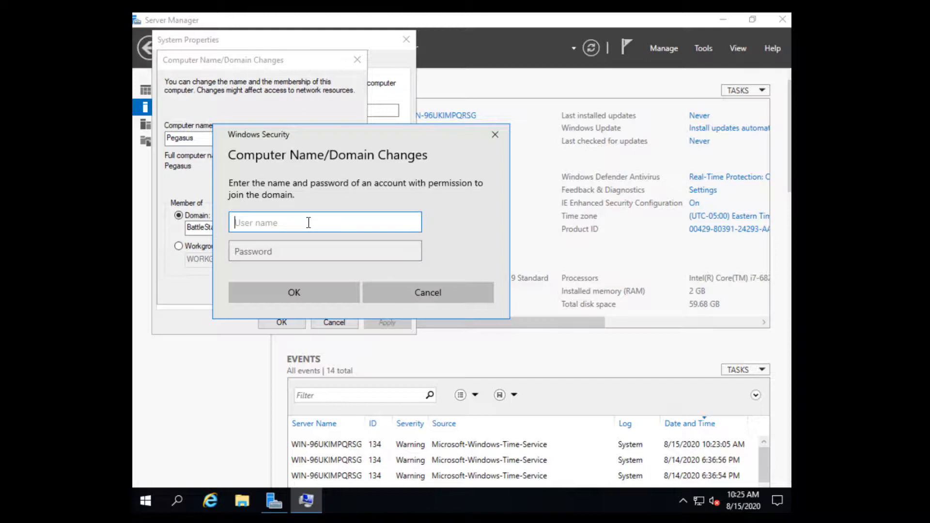
Authorise the domain join with the domain account's username and password.
{"action": "type", "text": "Starbuck"}
{"action": "left_click", "coordinate": [292, 256]}
{"action": "type", "text": "•"}
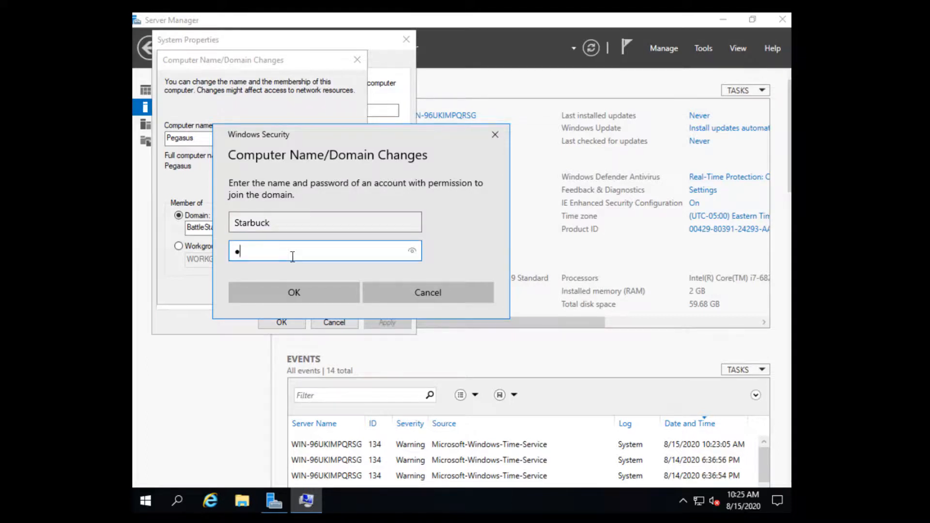
{"action": "type", "text": "•••••••"}
{"action": "left_click", "coordinate": [298, 292]}
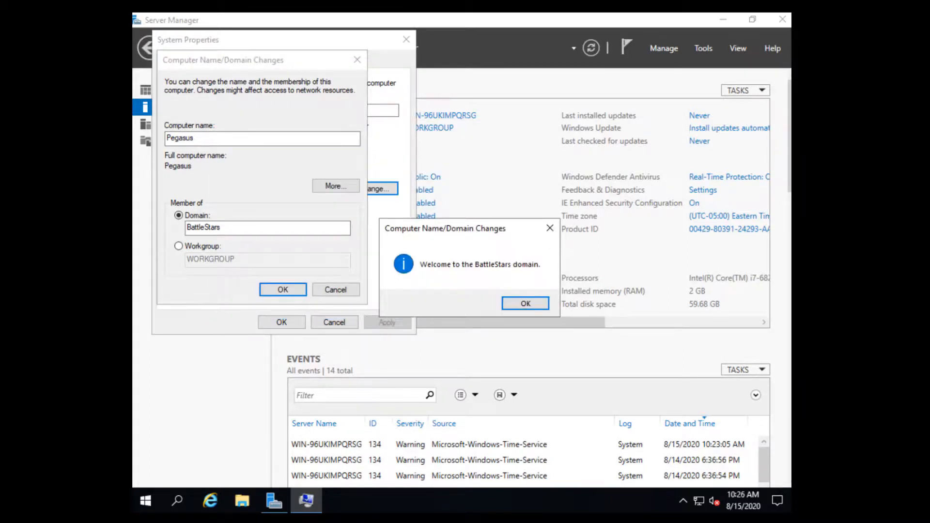
Acknowledge the welcome and restart notices, then check the PEGASUS NetBIOS name and BattleStars.fleet suffix.
{"action": "left_click_drag", "start_coordinate": [472, 229], "coordinate": [268, 160]}
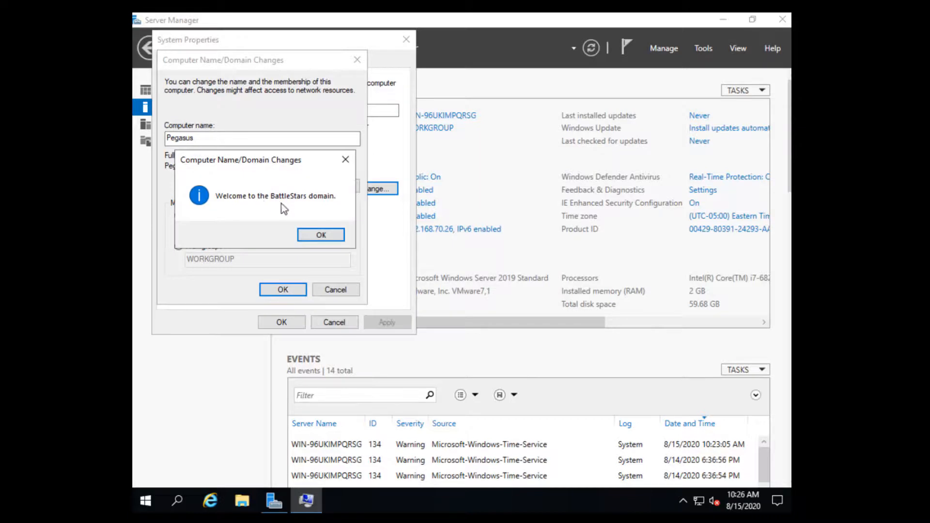
{"action": "left_click", "coordinate": [329, 238]}
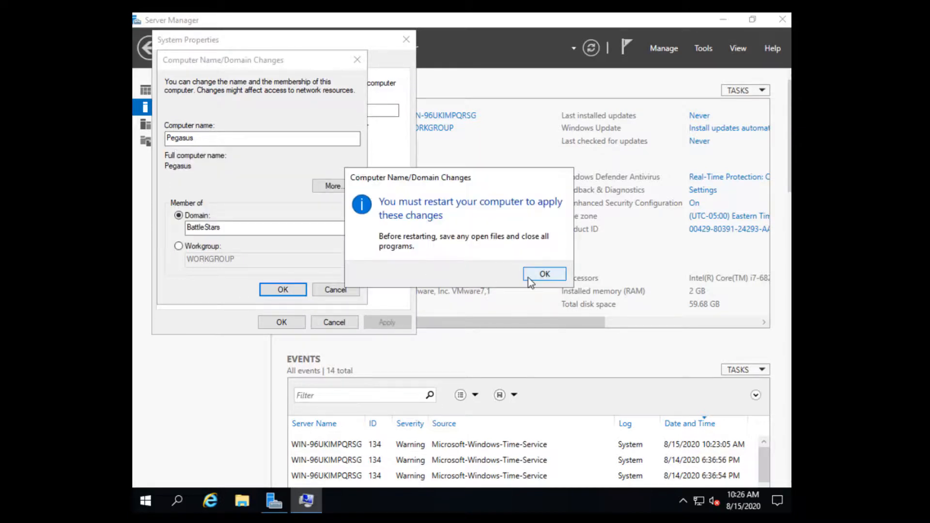
{"action": "left_click", "coordinate": [544, 274]}
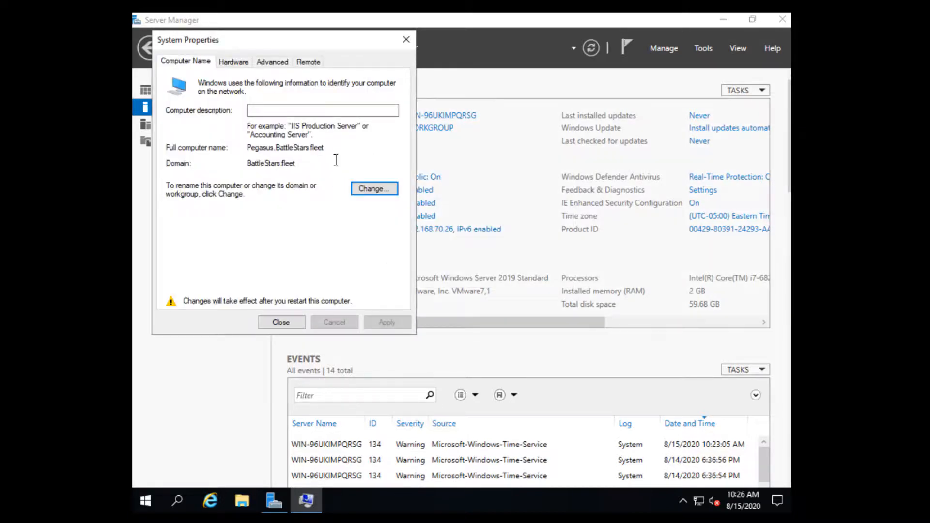
{"action": "left_click", "coordinate": [372, 188]}
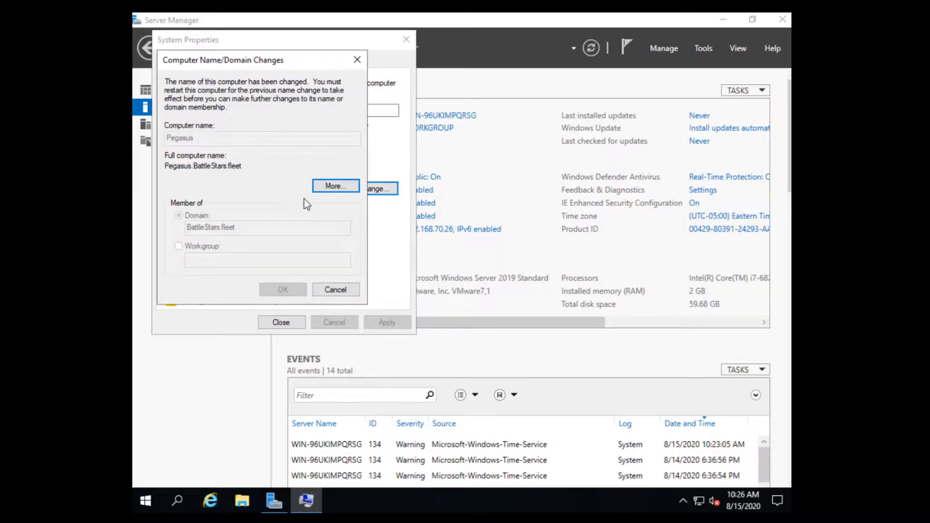
{"action": "left_click", "coordinate": [329, 187]}
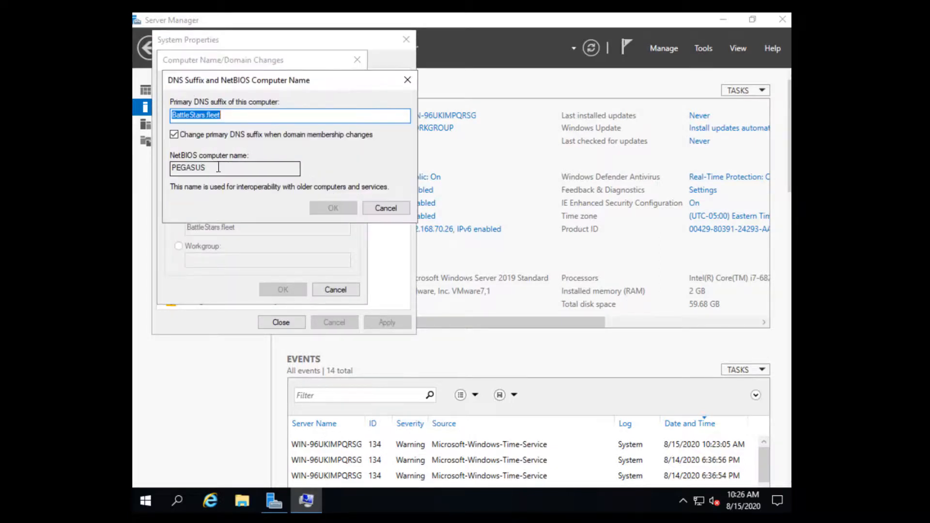
{"action": "double_click", "coordinate": [187, 167]}
{"action": "key", "text": "ctrl+c"}
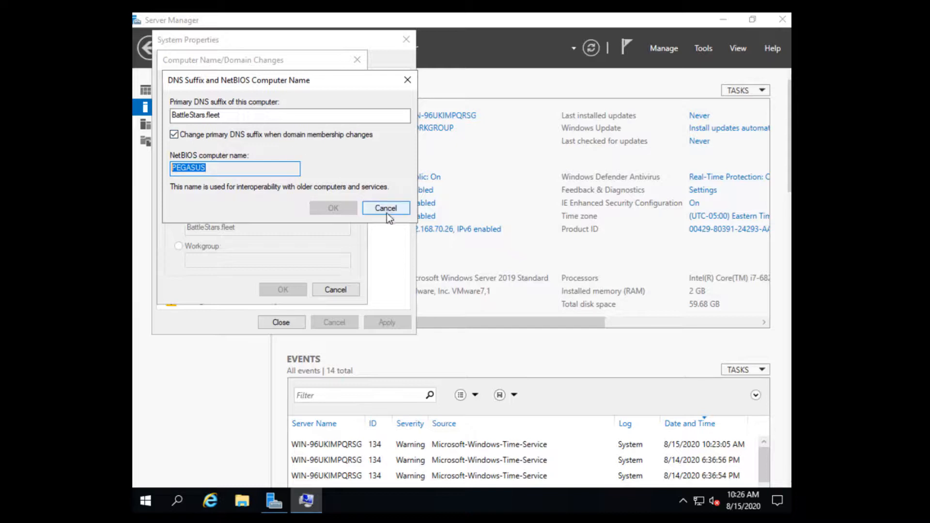
{"action": "left_click", "coordinate": [387, 211]}
{"action": "left_click", "coordinate": [334, 291]}
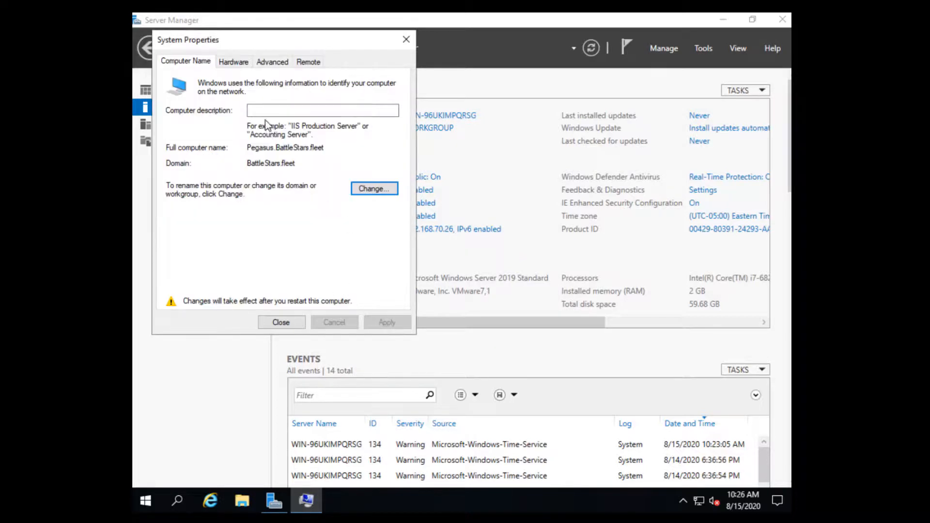
Enter PEGASUS as the computer description and apply it.
{"action": "left_click", "coordinate": [264, 109]}
{"action": "key", "text": "ctrl+v"}
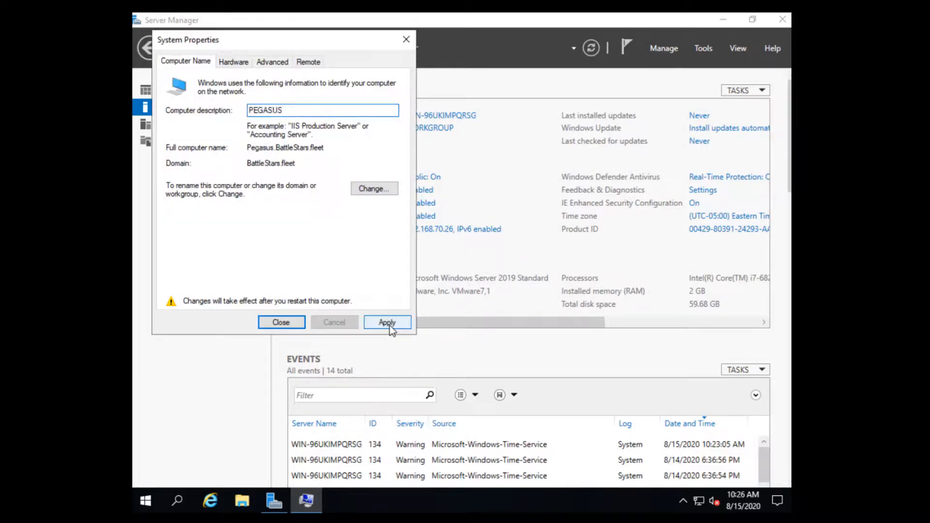
{"action": "left_click", "coordinate": [387, 323]}
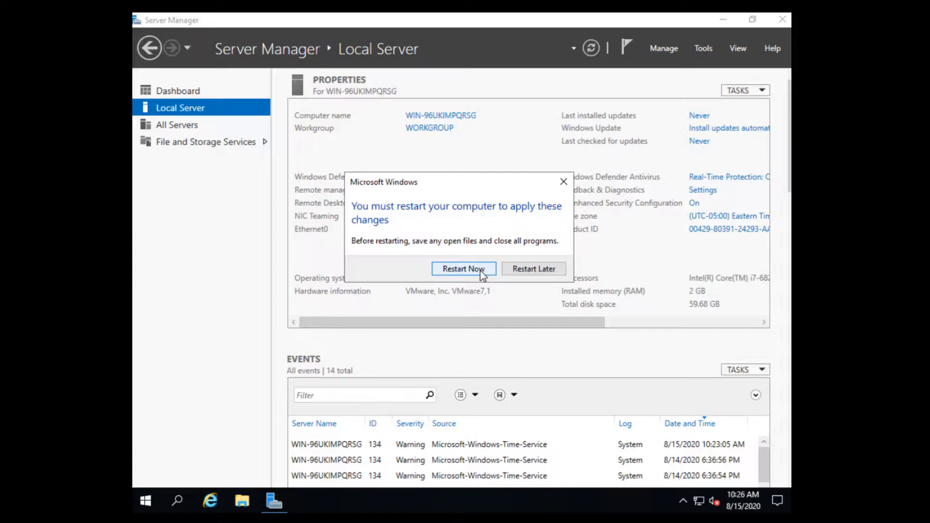
Restart the server now so the domain join takes effect.
{"action": "left_click", "coordinate": [481, 272]}
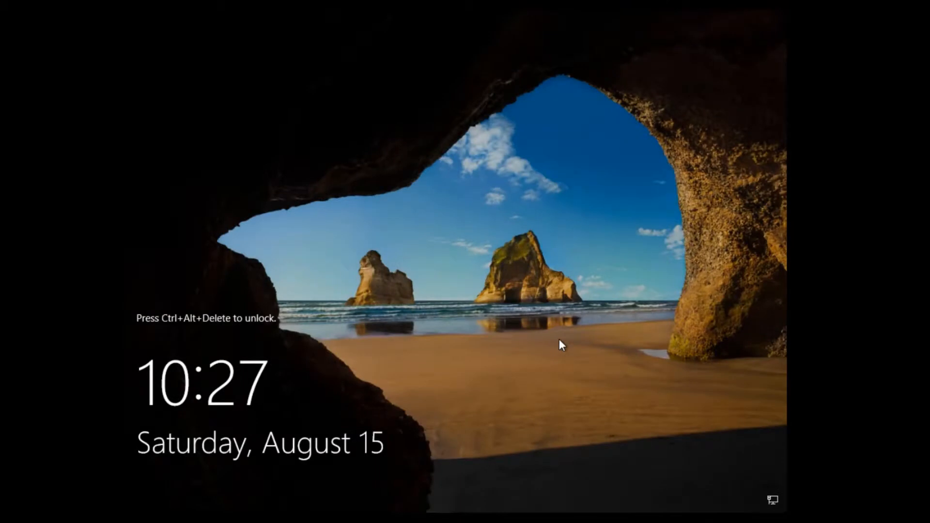
Sign in as Other user with the domain account's username and password.
{"action": "key", "text": "ctrl+alt+Delete"}
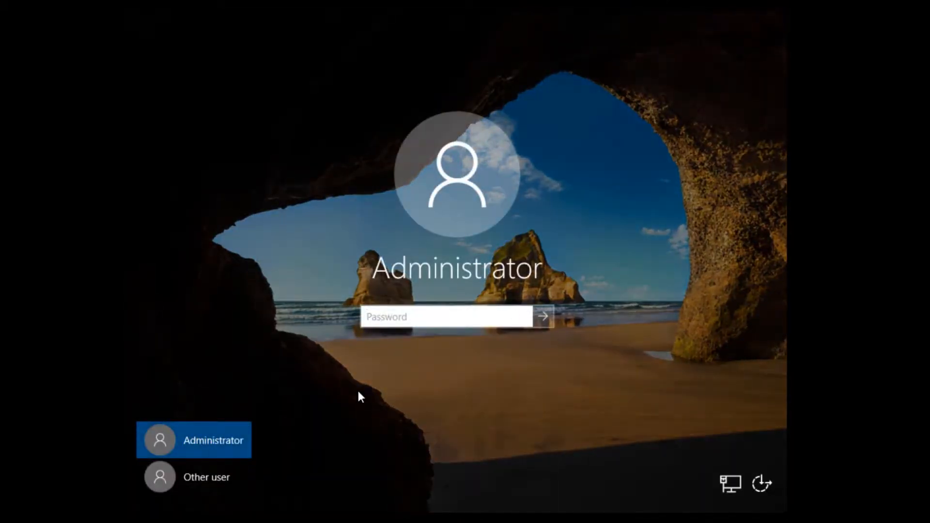
{"action": "left_click", "coordinate": [212, 479]}
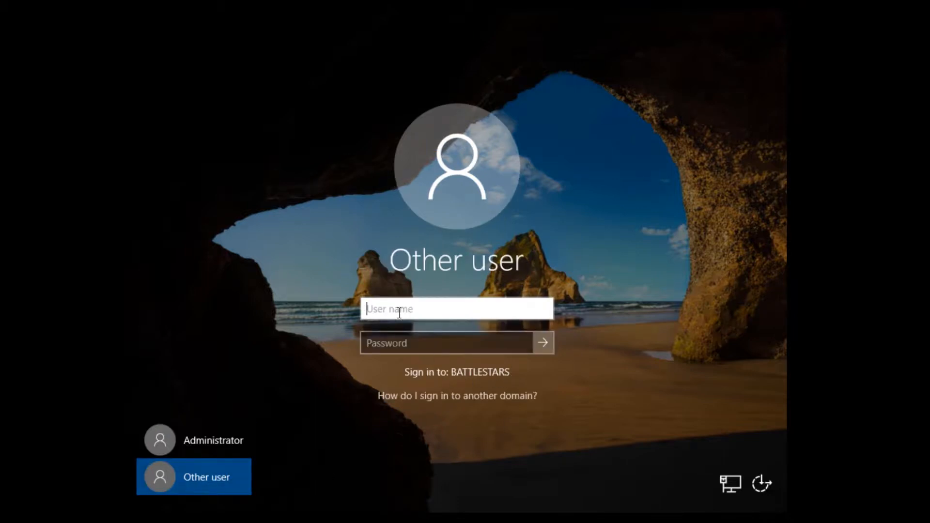
{"action": "type", "text": "Starbuck"}
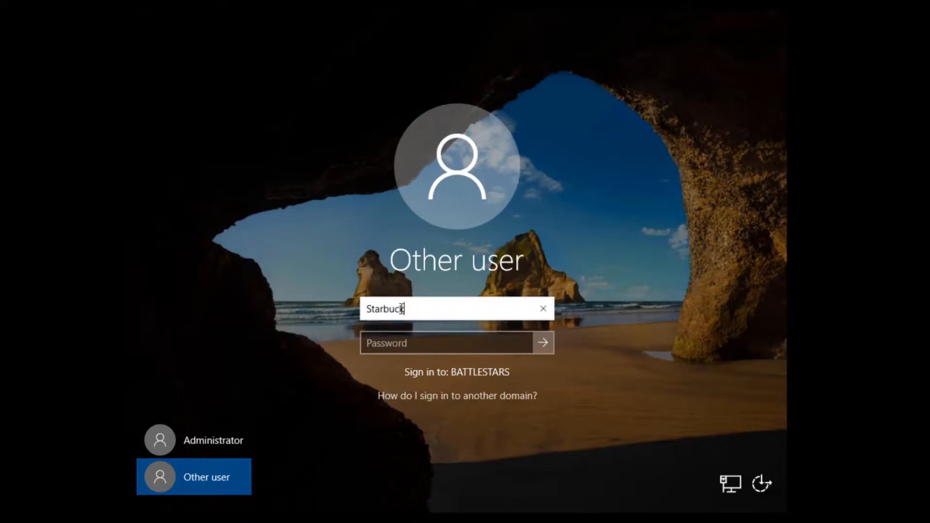
{"action": "key", "text": "Tab"}
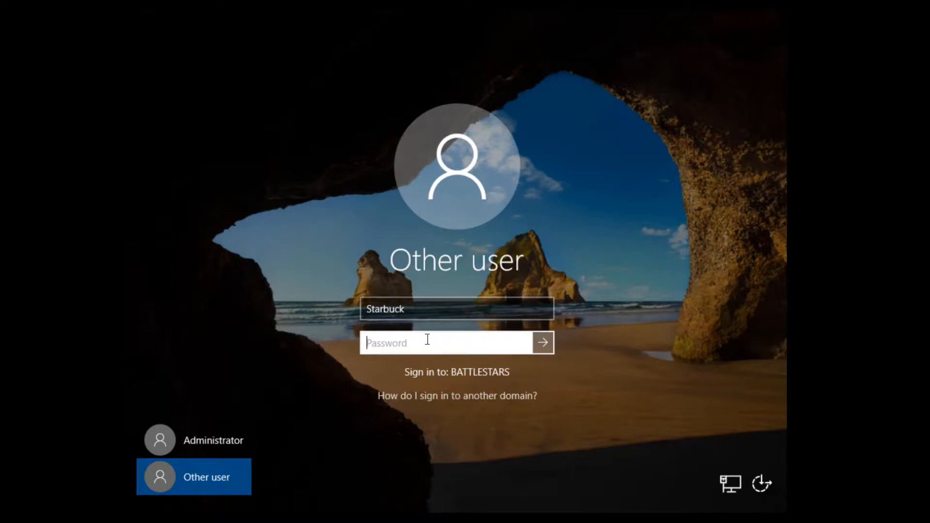
{"action": "type", "text": "•••••••"}
{"action": "key", "text": "Return"}
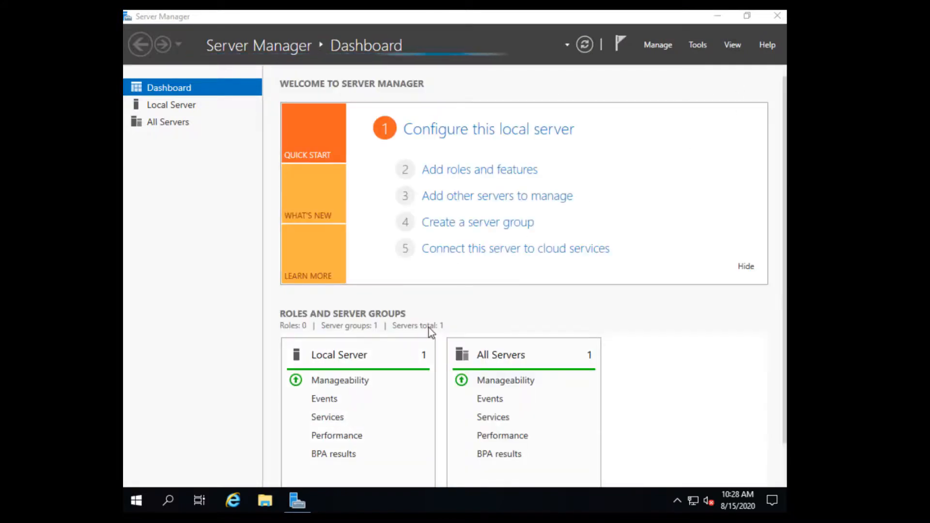
{"action": "right_click", "coordinate": [202, 497]}
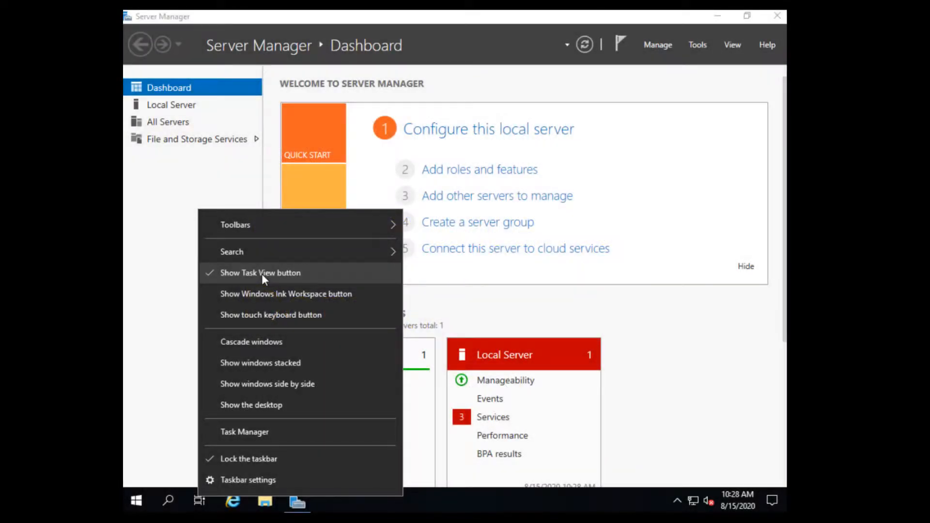
Hide the taskbar's Task View button and start a role-based installation on Pegasus.
{"action": "left_click", "coordinate": [261, 274]}
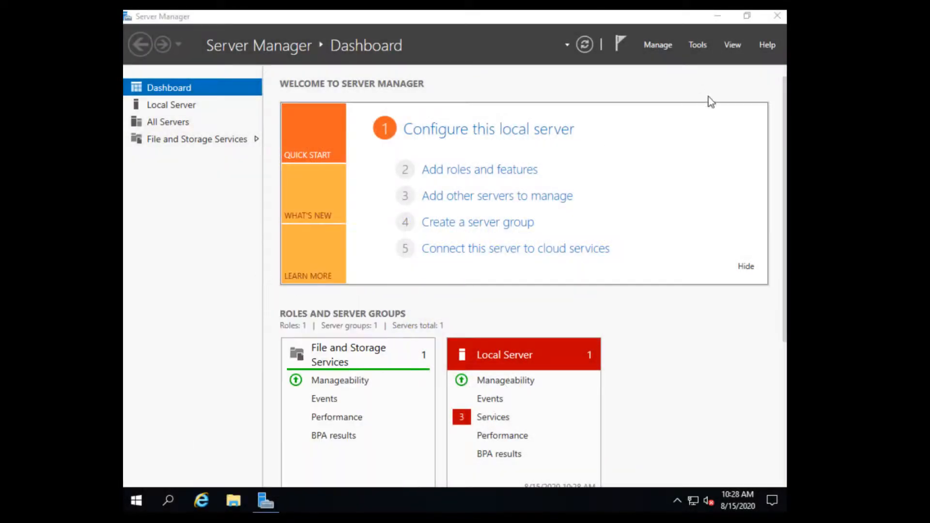
{"action": "left_click", "coordinate": [657, 45]}
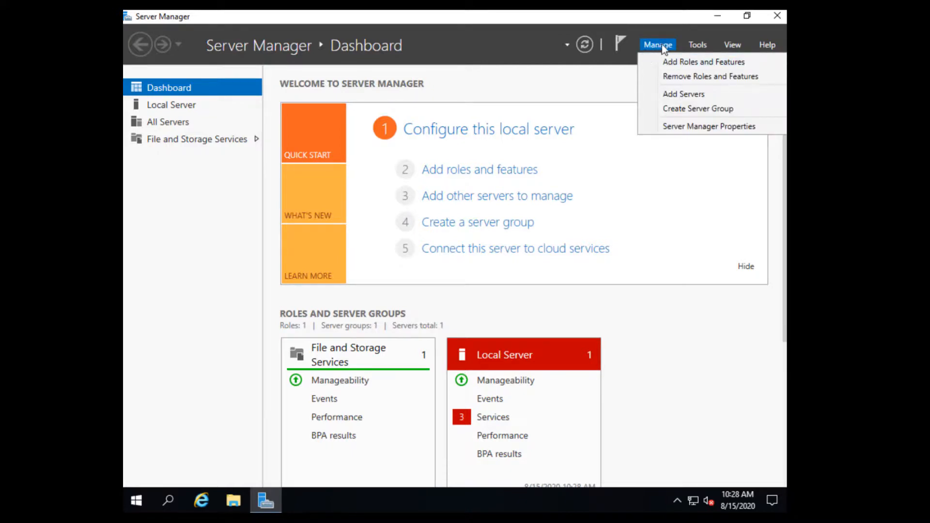
{"action": "left_click", "coordinate": [685, 63]}
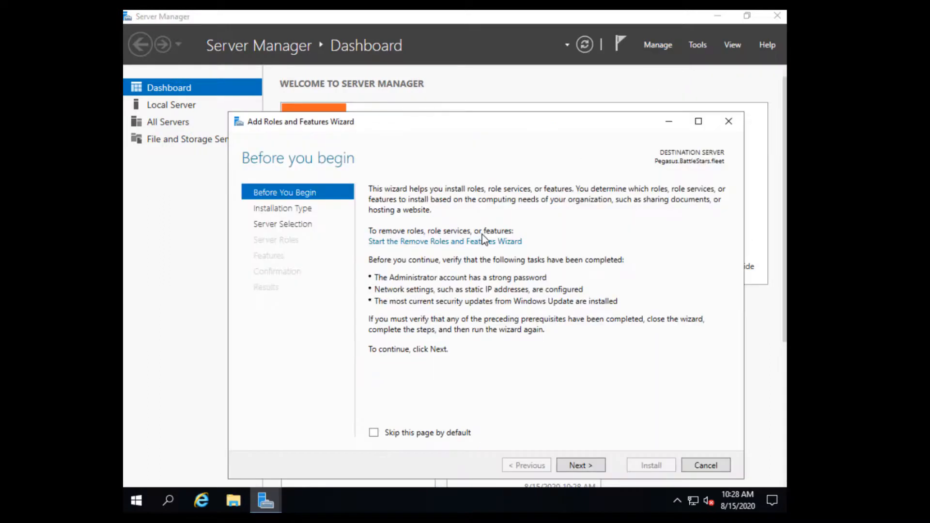
{"action": "left_click", "coordinate": [580, 464]}
{"action": "left_click", "coordinate": [579, 464]}
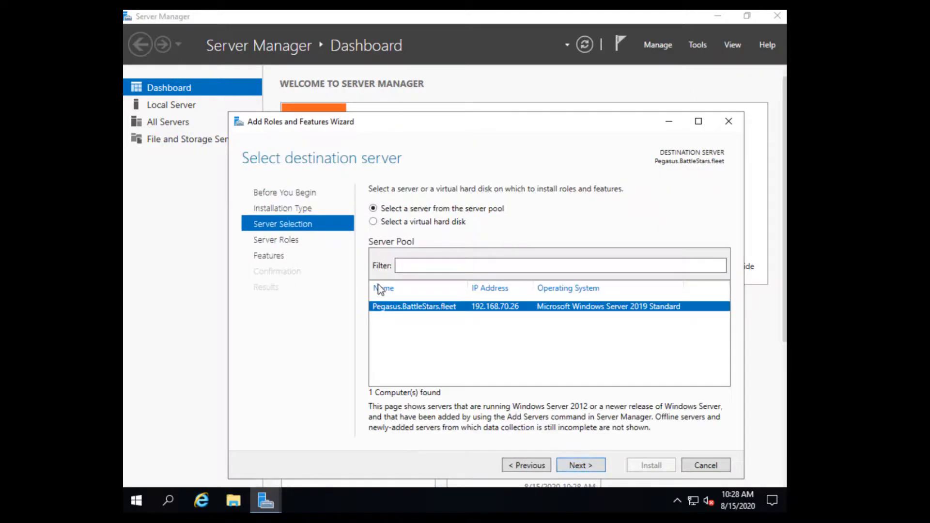
{"action": "left_click", "coordinate": [581, 464]}
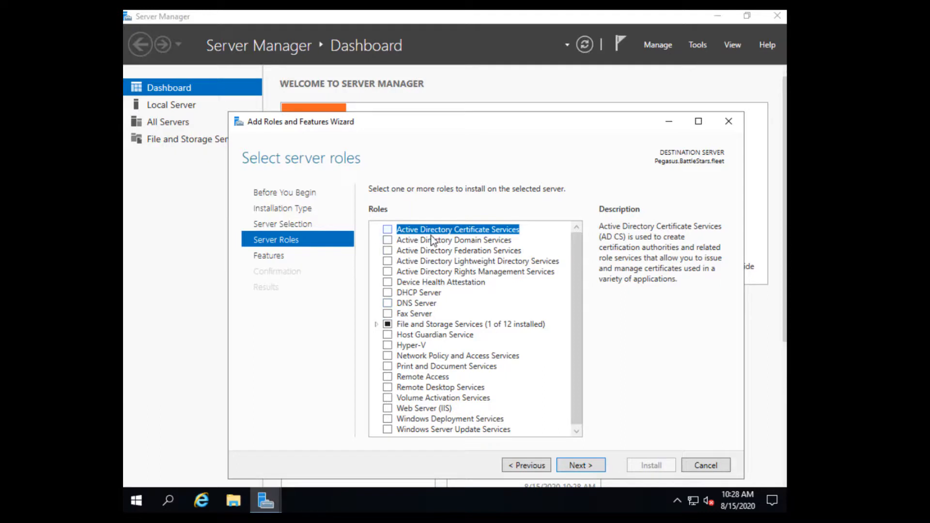
Select Active Directory Domain Services with its management features and install it.
{"action": "left_click", "coordinate": [388, 240]}
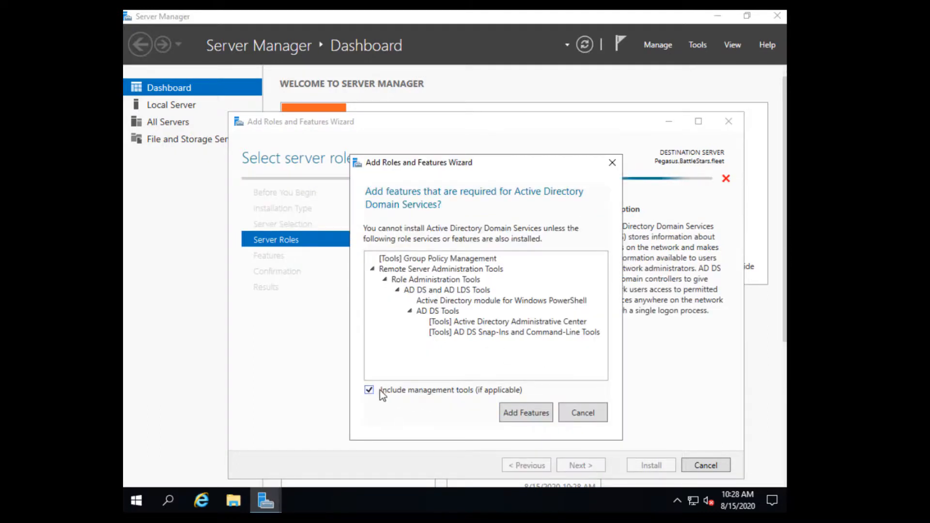
{"action": "left_click", "coordinate": [544, 418]}
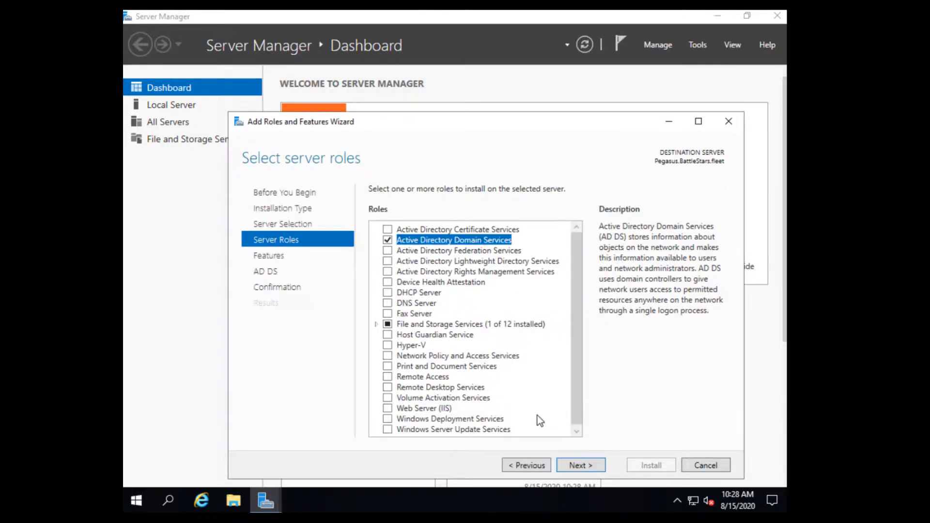
{"action": "left_click", "coordinate": [589, 466]}
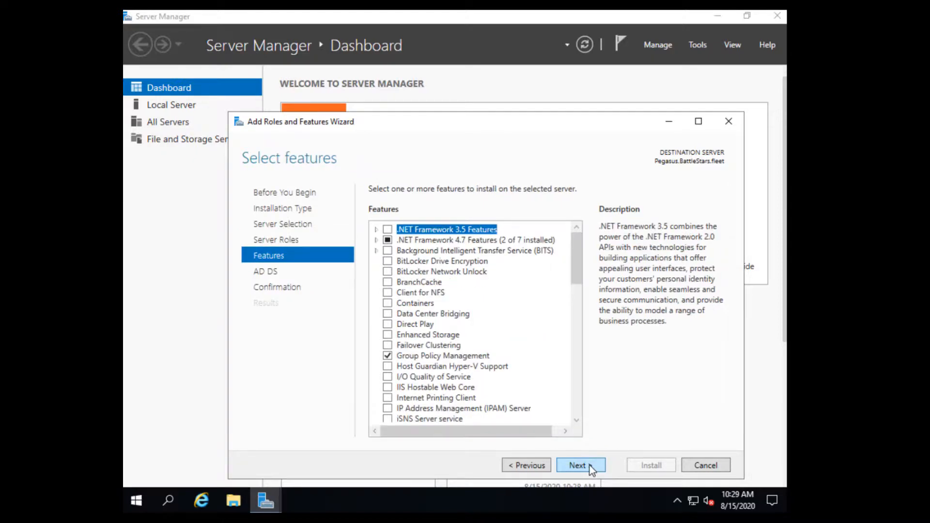
{"action": "left_click", "coordinate": [589, 466]}
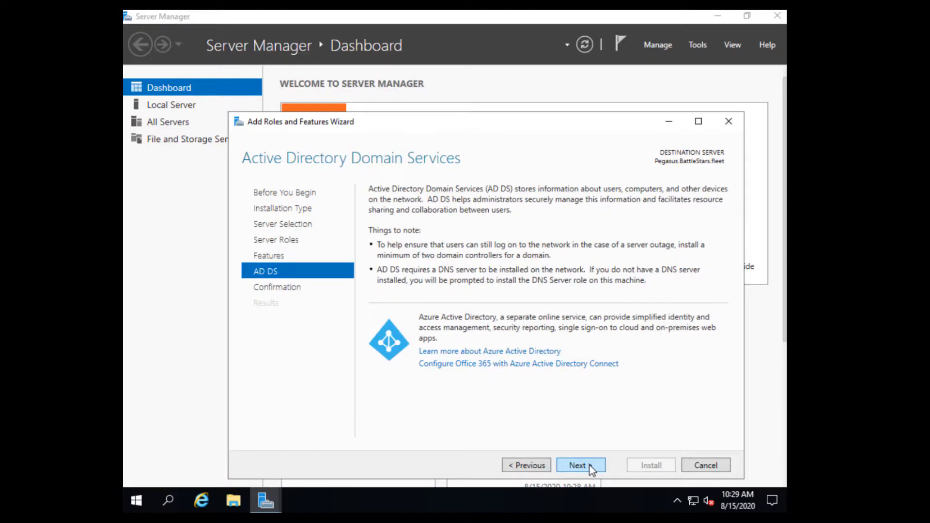
{"action": "left_click", "coordinate": [589, 466]}
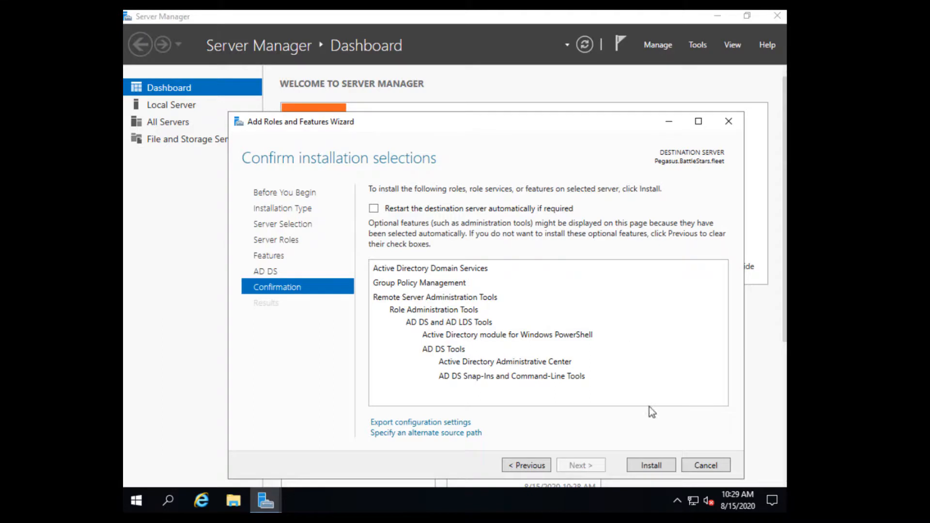
{"action": "left_click", "coordinate": [660, 468]}
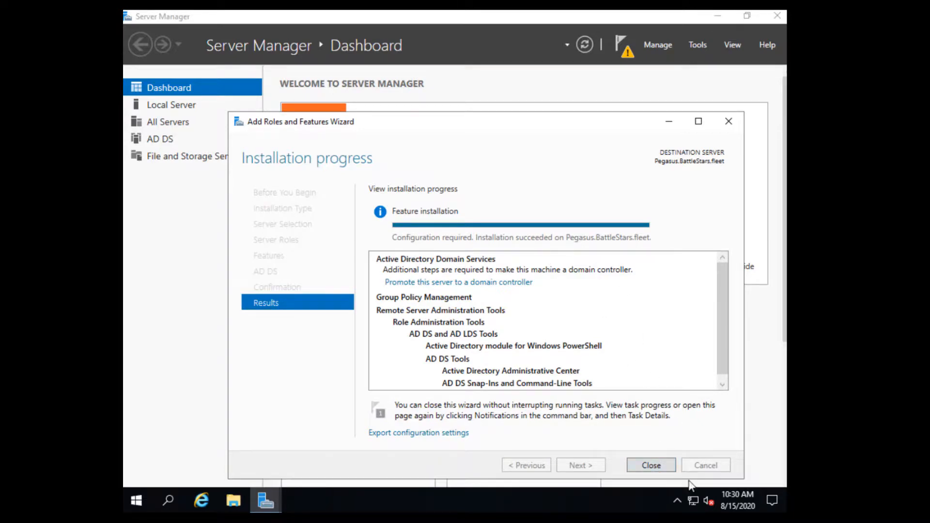
{"action": "left_click", "coordinate": [651, 465]}
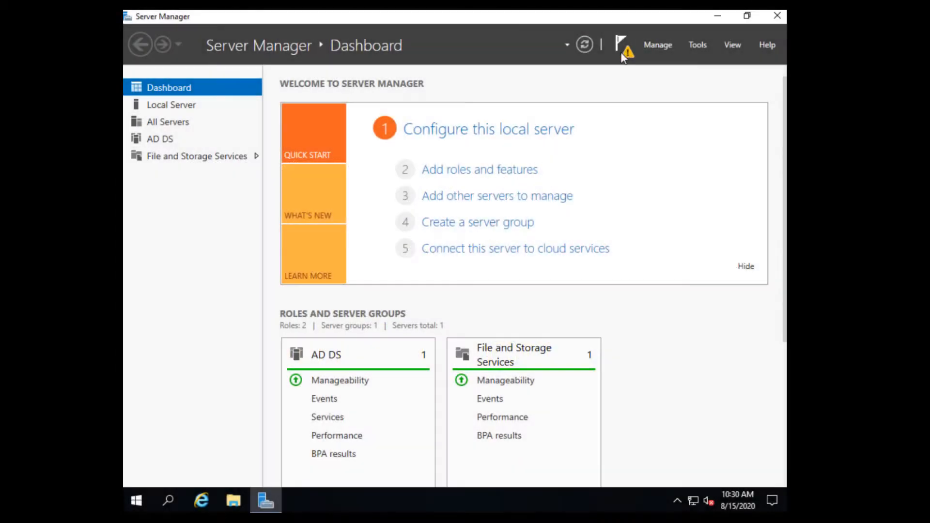
Start the domain controller promotion, adding Pegasus to the existing BattleStars.fleet domain.
{"action": "left_click", "coordinate": [625, 54]}
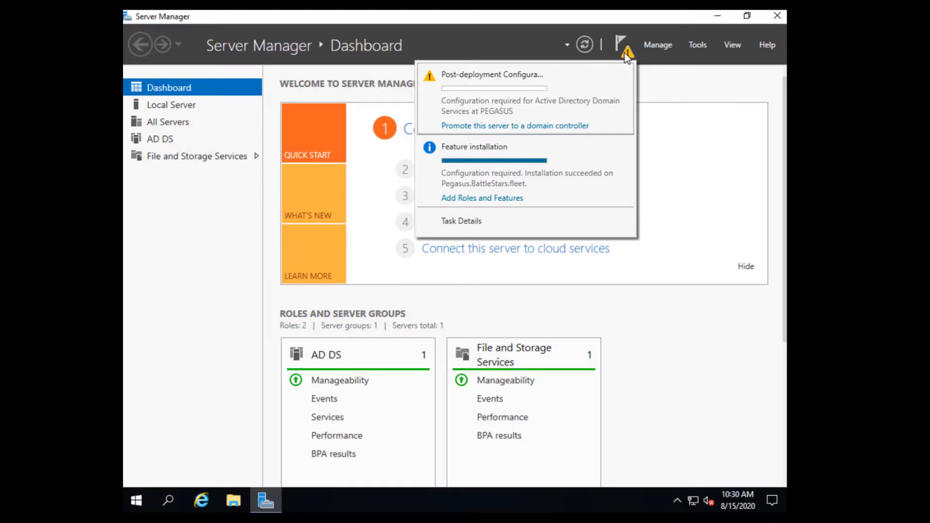
{"action": "left_click", "coordinate": [532, 127]}
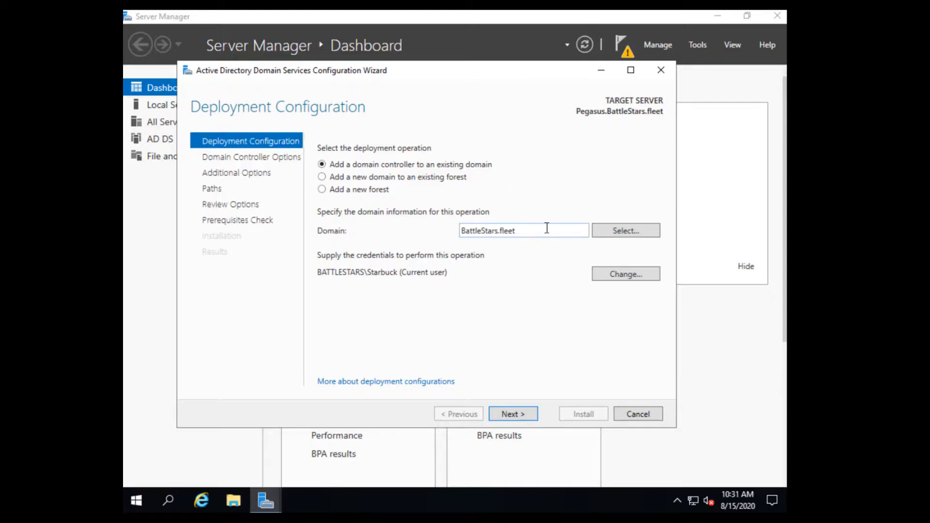
{"action": "left_click", "coordinate": [522, 417]}
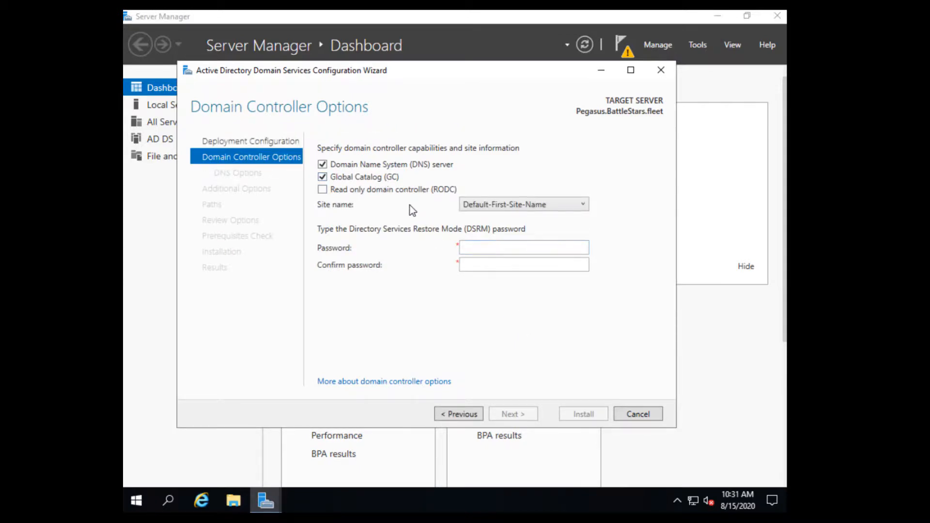
Enter and confirm the DSRM password, keeping DNS server and Global Catalog enabled.
{"action": "left_click", "coordinate": [499, 252]}
{"action": "type", "text": "••••••••••••••••"}
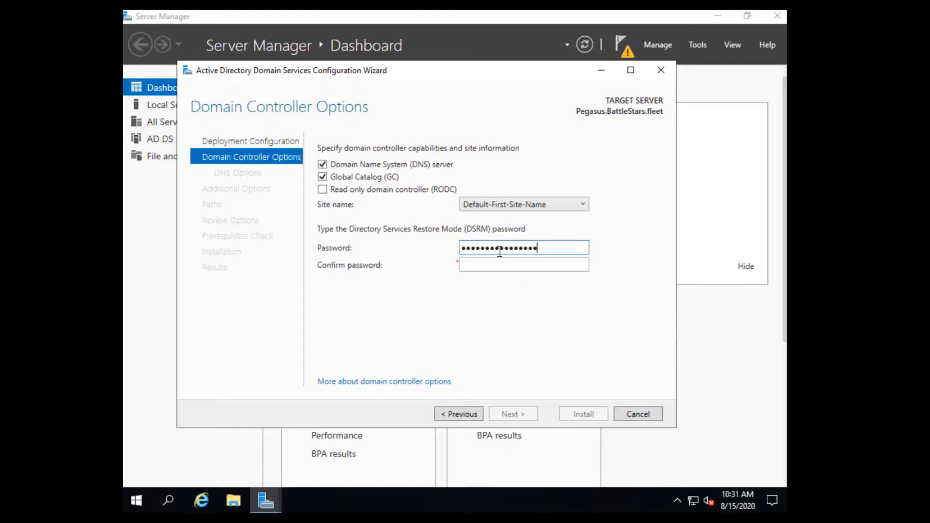
{"action": "key", "text": "ctrl+a"}
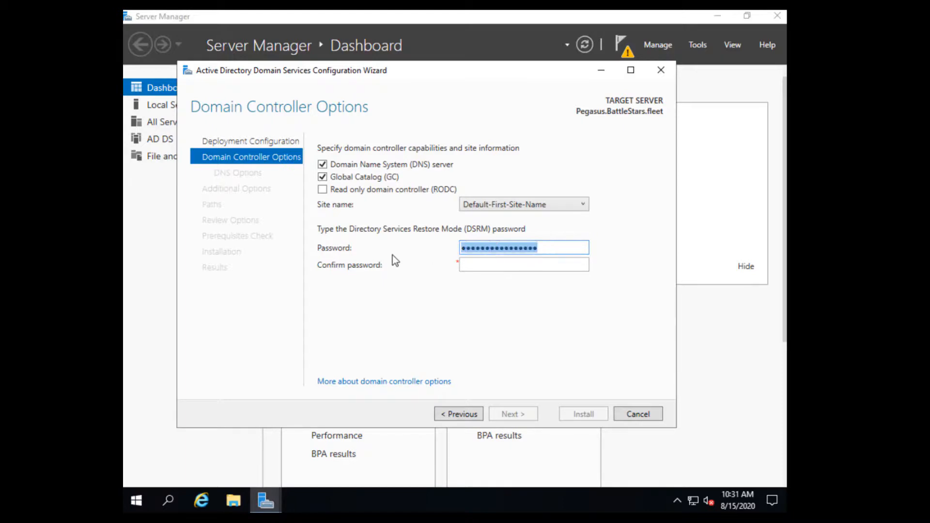
{"action": "key", "text": "BackSpace"}
{"action": "type", "text": "••••"}
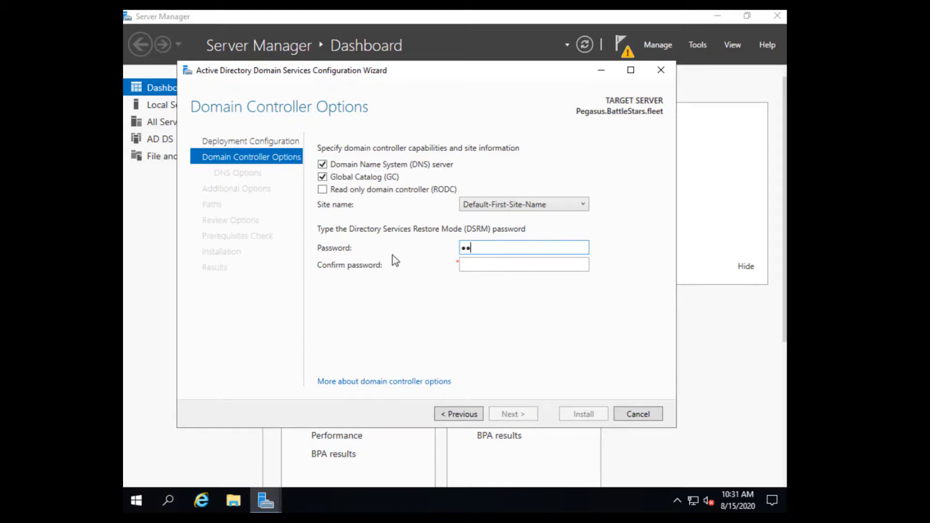
{"action": "type", "text": "••••"}
{"action": "left_click", "coordinate": [471, 262]}
{"action": "type", "text": "•"}
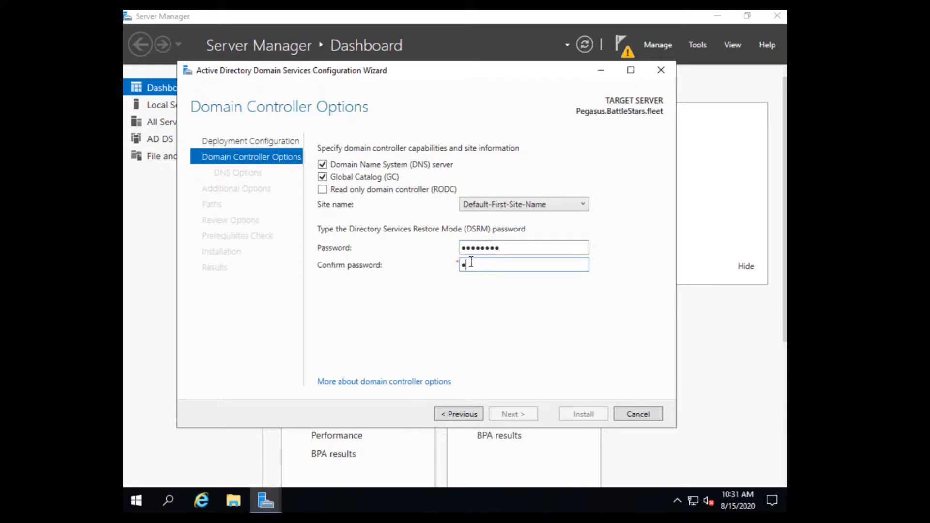
{"action": "type", "text": "••••••••"}
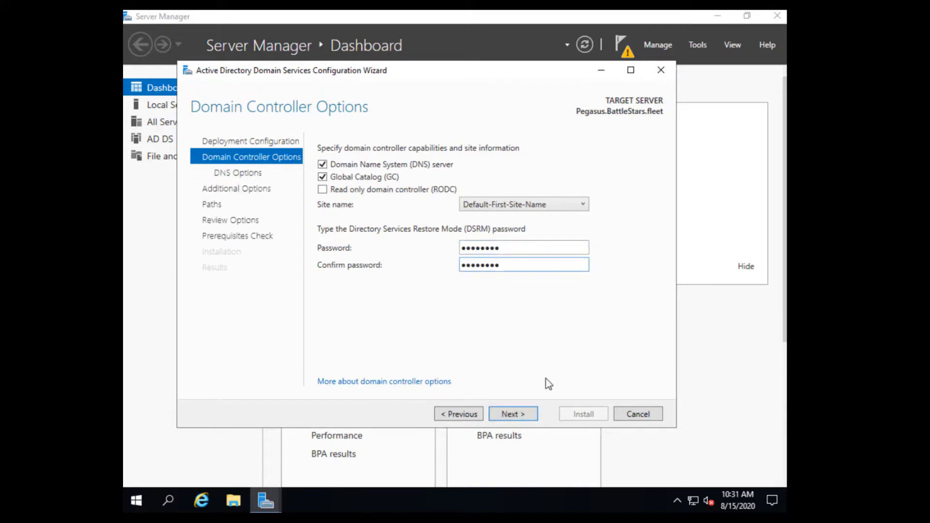
{"action": "left_click", "coordinate": [529, 413]}
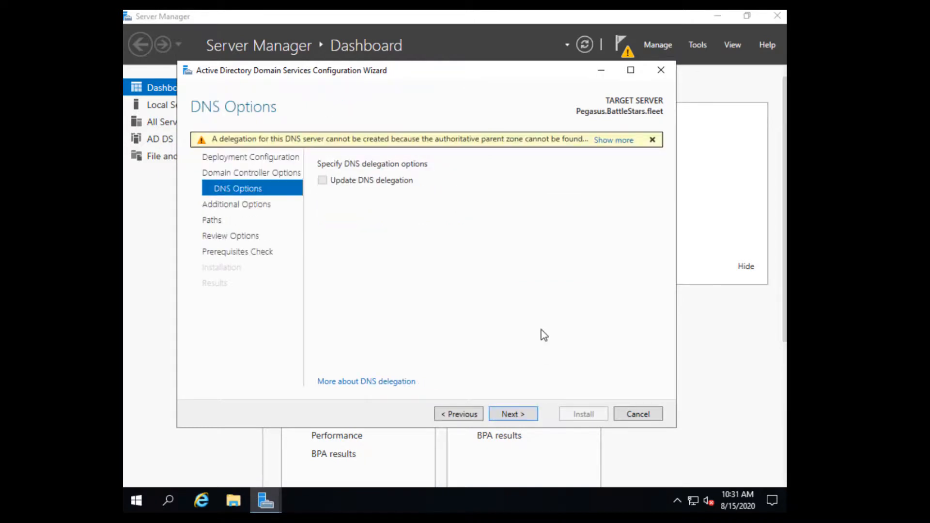
Accept the DNS delegation warning, replication from any DC, and default NTDS/SYSVOL folders, then review.
{"action": "left_click", "coordinate": [521, 415]}
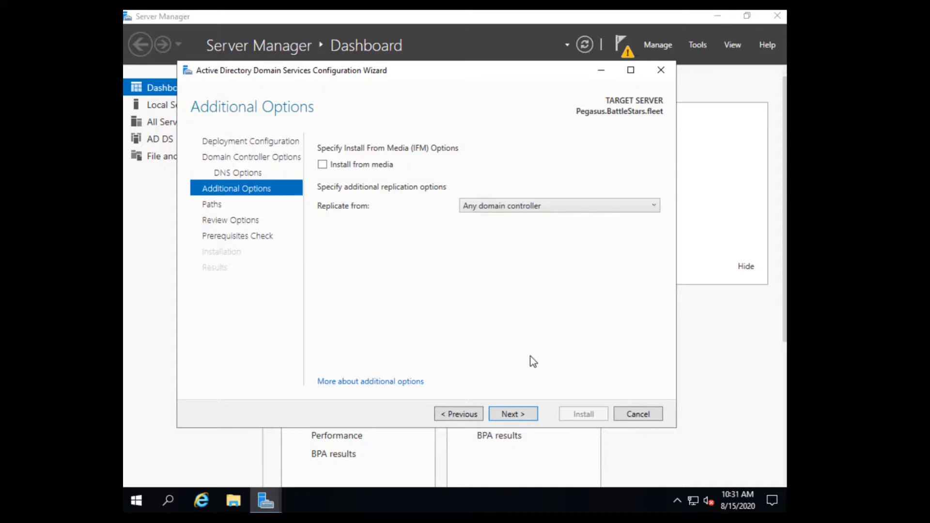
{"action": "left_click", "coordinate": [525, 419]}
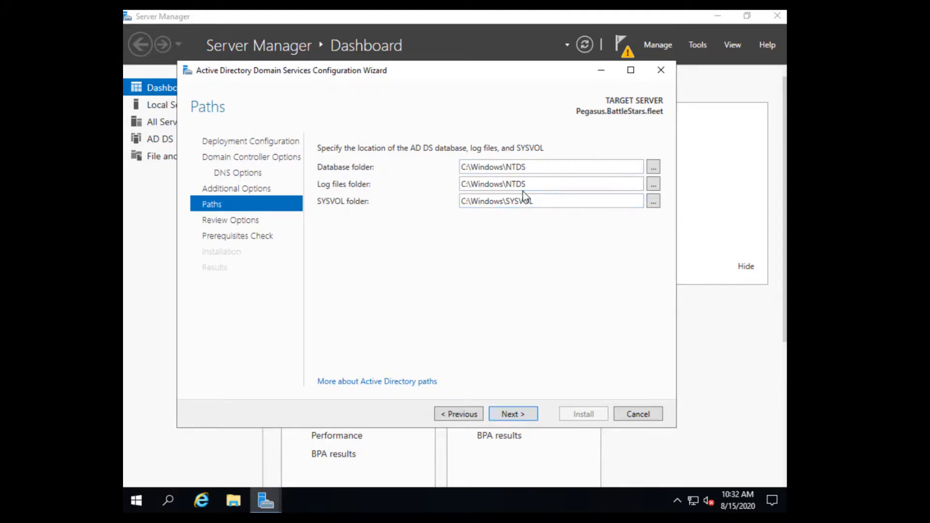
{"action": "left_click", "coordinate": [529, 420]}
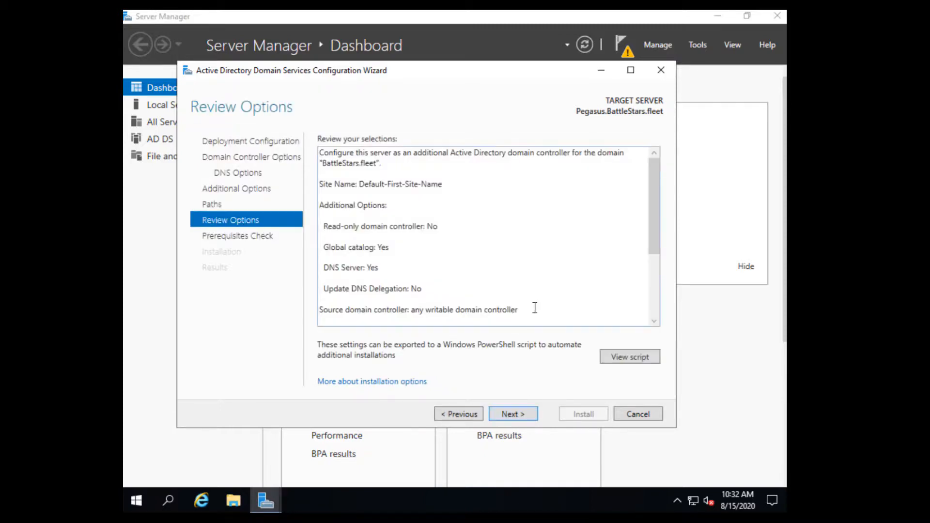
{"action": "left_click_drag", "start_coordinate": [652, 242], "coordinate": [657, 324]}
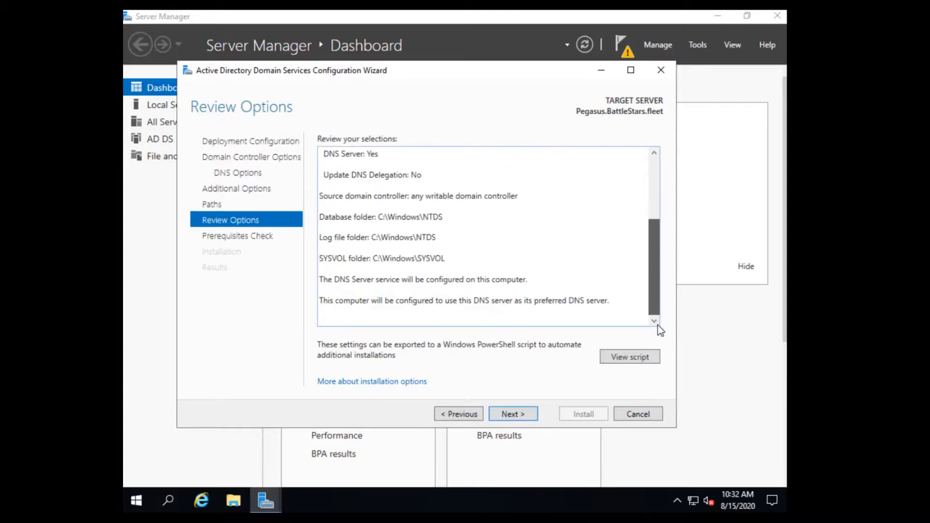
{"action": "left_click", "coordinate": [530, 415]}
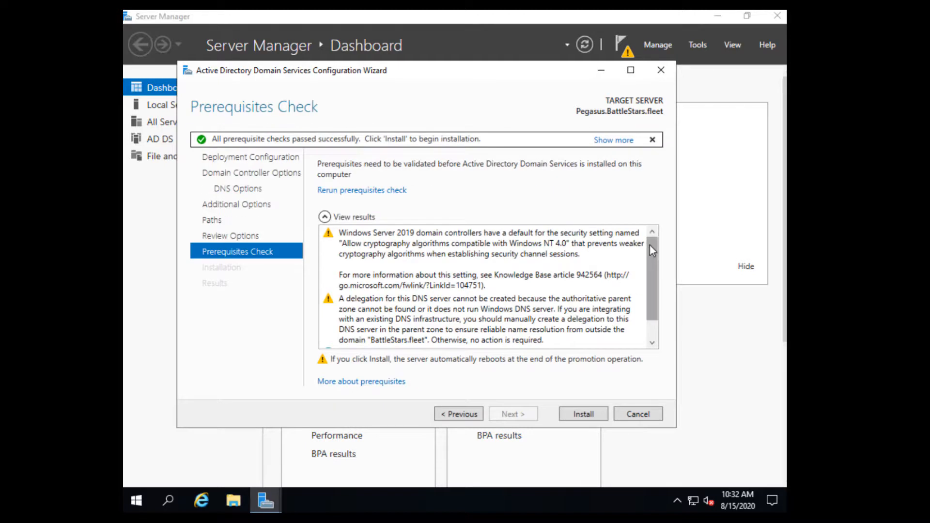
Scroll the prerequisites check results to confirm all checks passed.
{"action": "left_click_drag", "start_coordinate": [654, 296], "coordinate": [655, 321]}
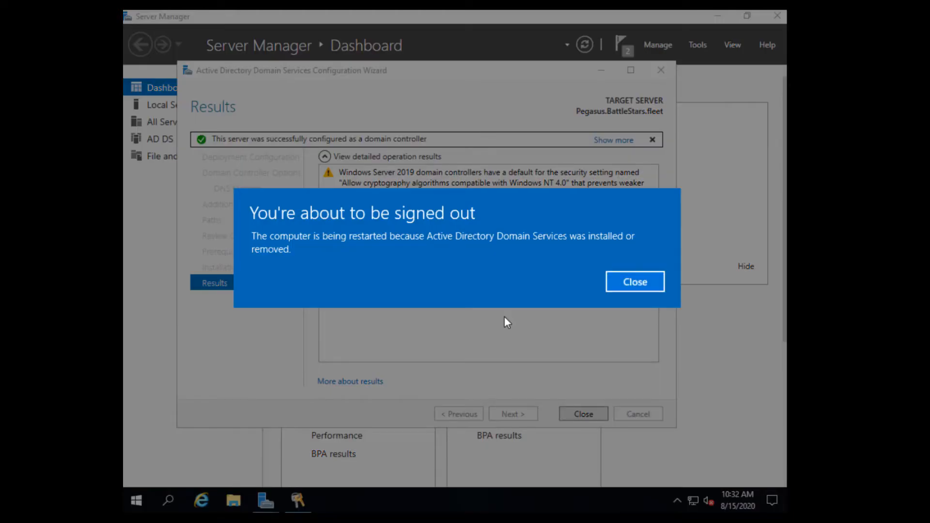
Dismiss the sign-out notice and wizard, then sign back in to Pegasus with the domain account's password.
{"action": "left_click", "coordinate": [648, 285]}
{"action": "left_click", "coordinate": [600, 413]}
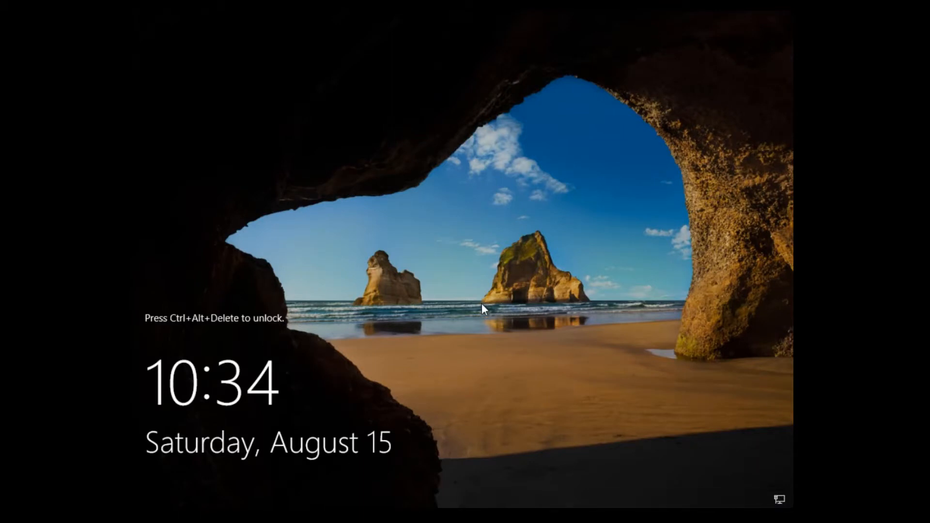
{"action": "key", "text": "ctrl+alt+Delete"}
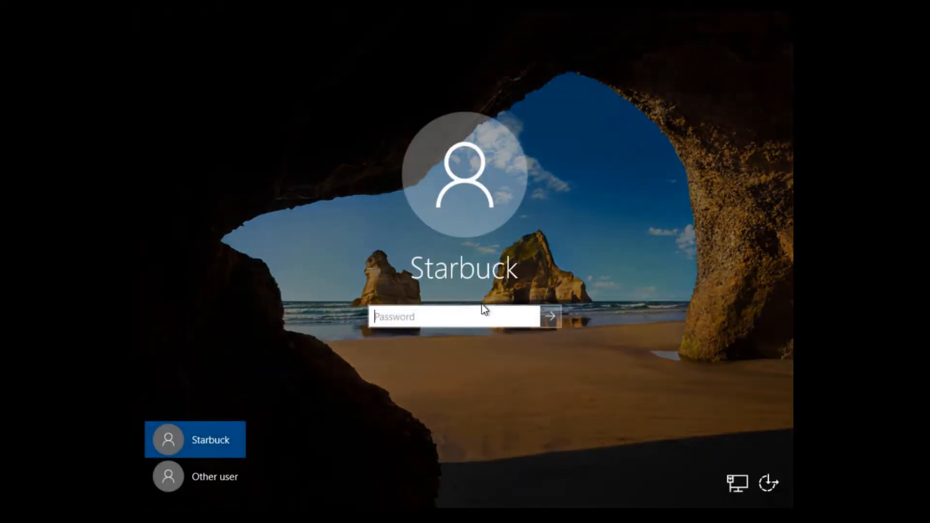
{"action": "left_click", "coordinate": [232, 475]}
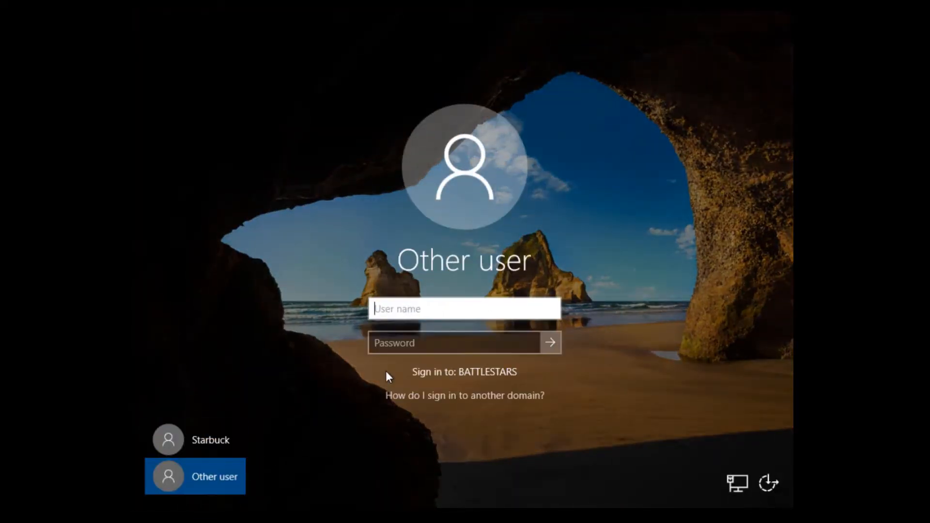
{"action": "left_click", "coordinate": [203, 440]}
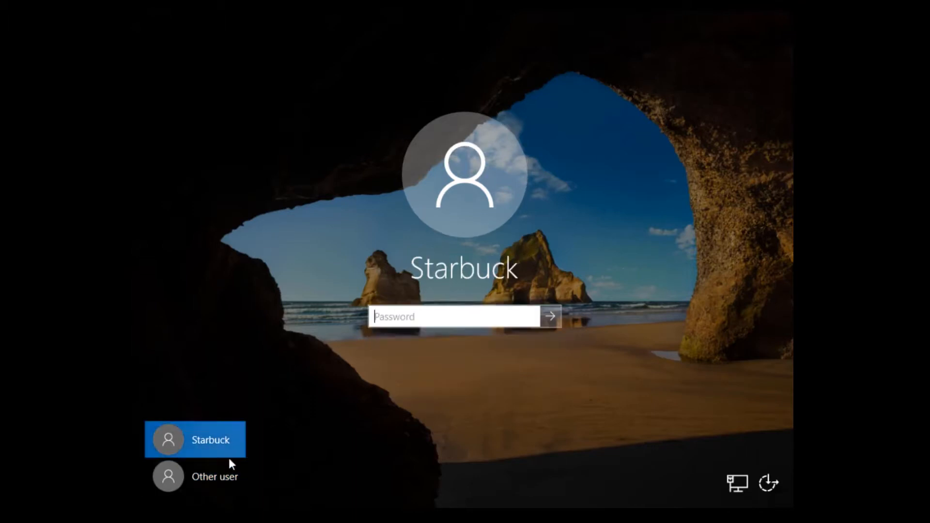
{"action": "left_click", "coordinate": [230, 470]}
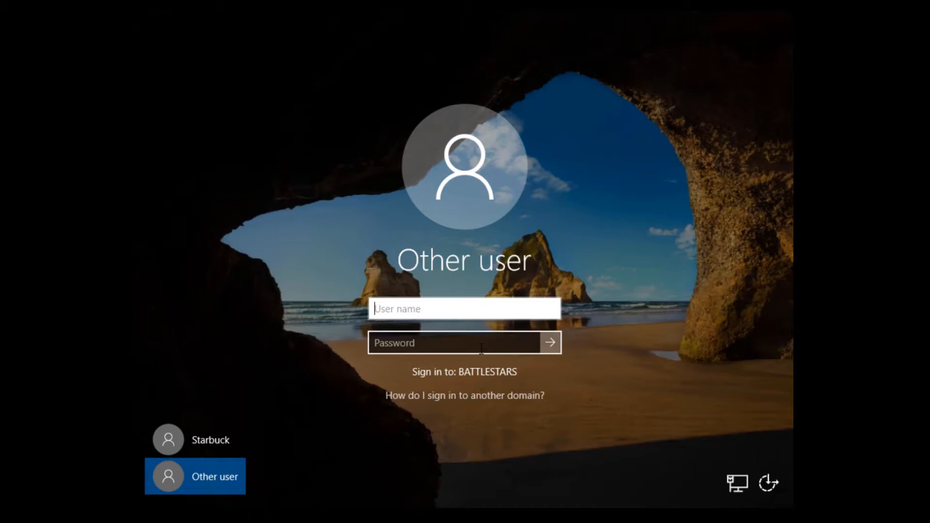
{"action": "left_click", "coordinate": [209, 441]}
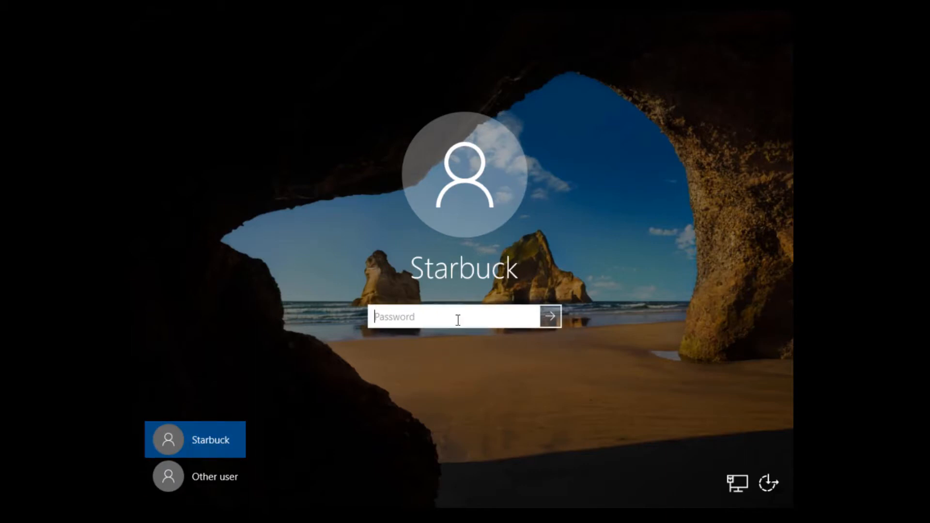
{"action": "type", "text": "********"}
{"action": "key", "text": "Return"}
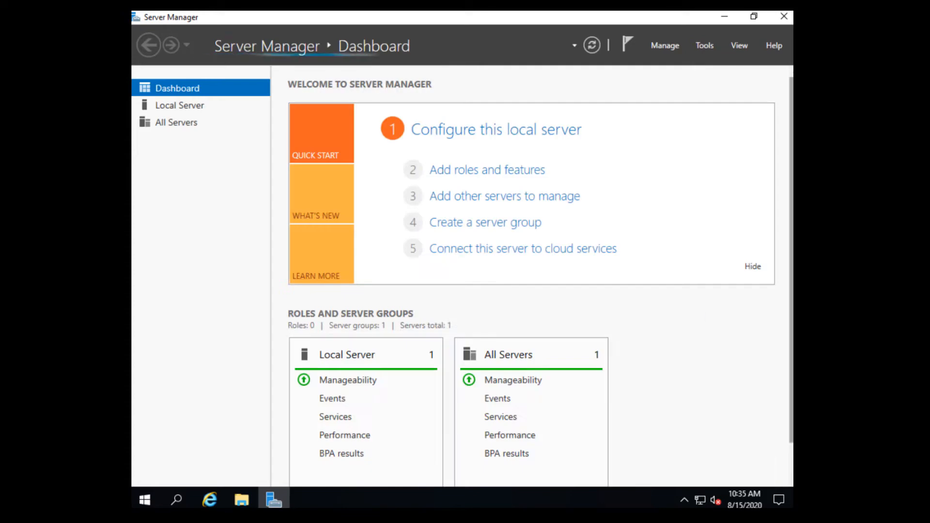
Close Server Manager and open the folder holding the Command Prompt shortcut.
{"action": "left_click", "coordinate": [784, 17]}
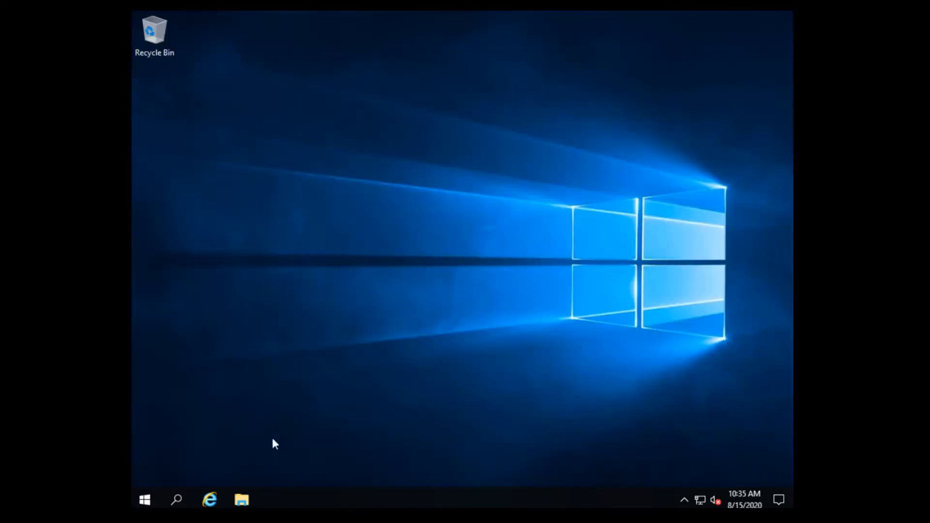
{"action": "left_click", "coordinate": [179, 501]}
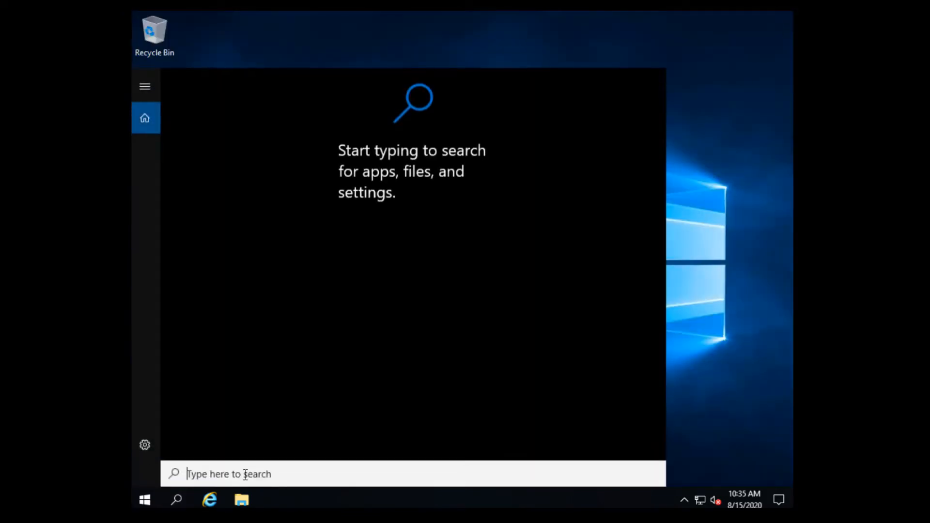
{"action": "type", "text": "cmd"}
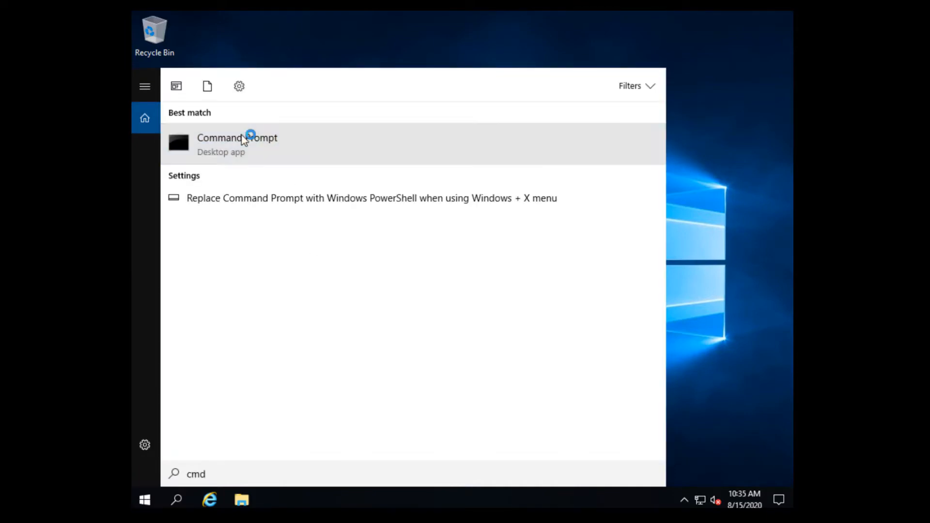
{"action": "right_click", "coordinate": [248, 135]}
{"action": "left_click", "coordinate": [297, 149]}
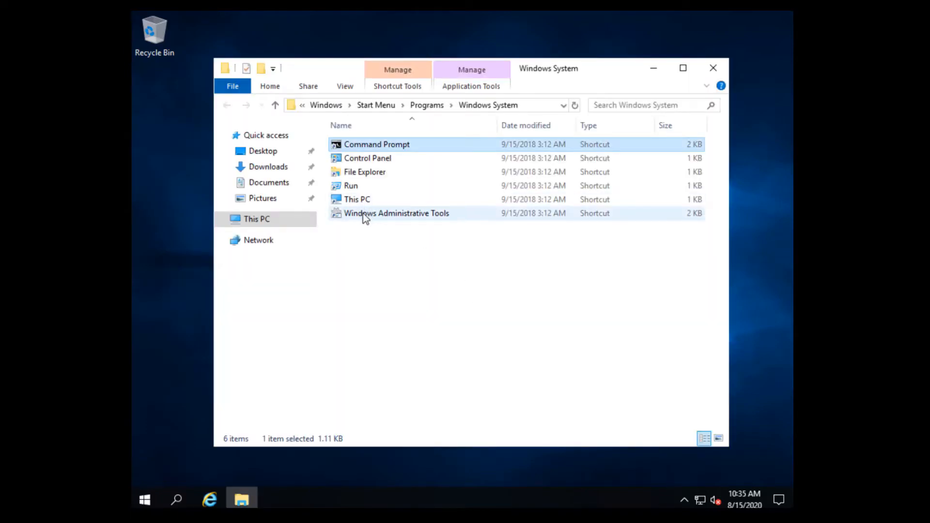
Copy the Command Prompt, Control Panel, Run, This PC and Windows Administrative Tools shortcuts to the desktop.
{"action": "left_click", "coordinate": [362, 213]}
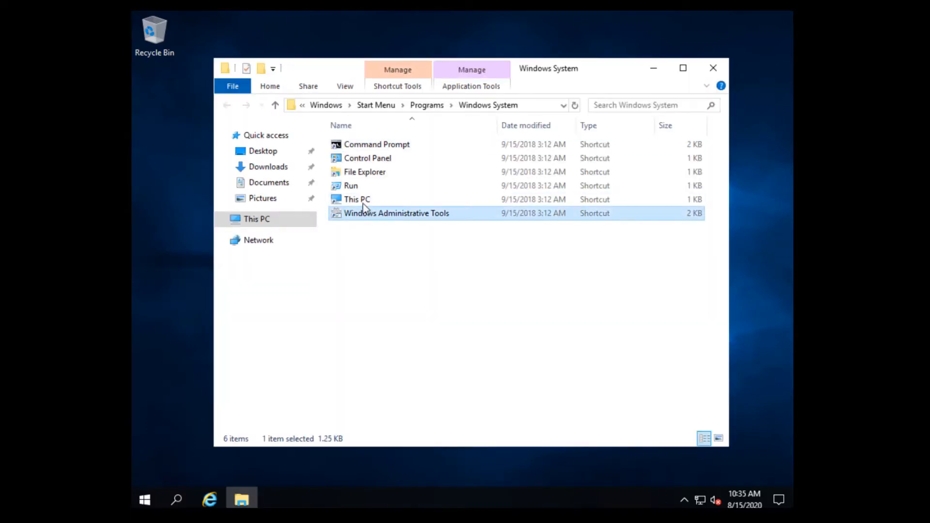
{"action": "left_click", "coordinate": [356, 198], "text": "ctrl"}
{"action": "left_click", "coordinate": [352, 188], "text": "ctrl"}
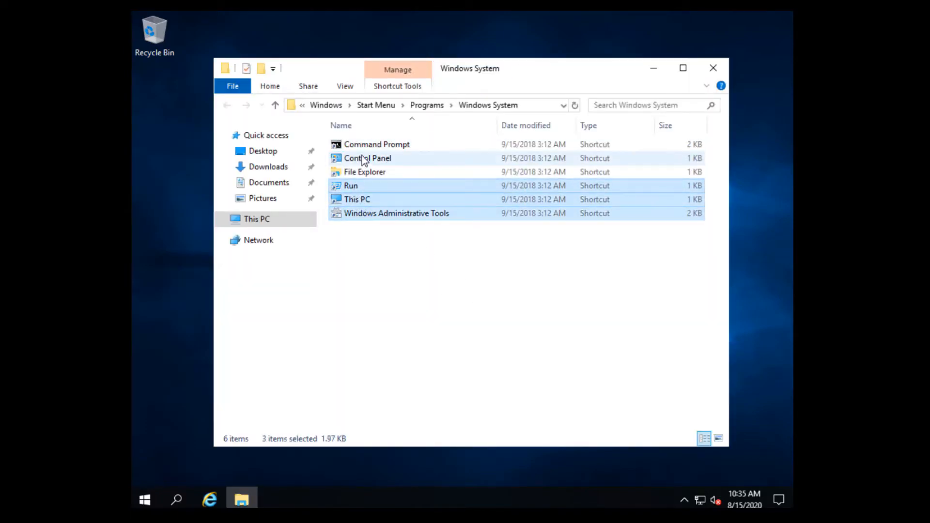
{"action": "left_click", "coordinate": [363, 158], "text": "ctrl"}
{"action": "left_click", "coordinate": [366, 146], "text": "ctrl"}
{"action": "left_click_drag", "start_coordinate": [366, 151], "coordinate": [186, 284]}
{"action": "left_click", "coordinate": [712, 72]}
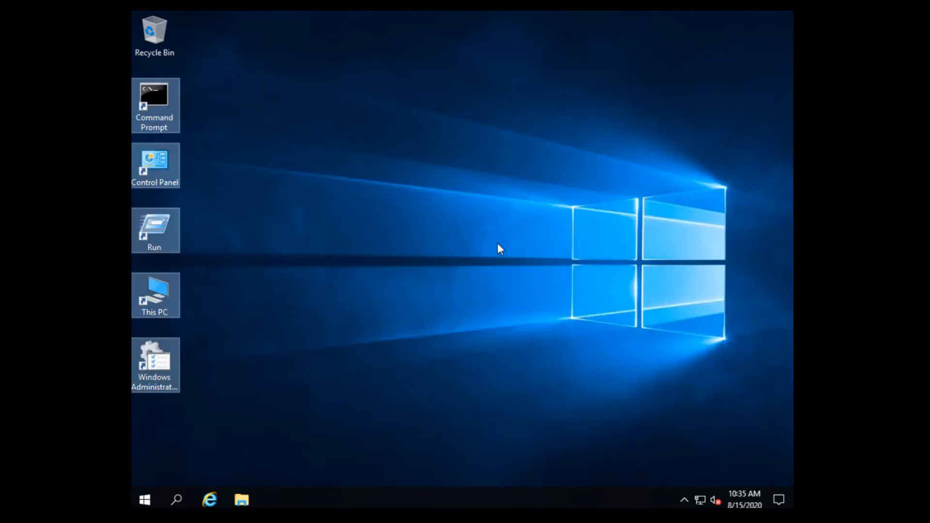
{"action": "left_click", "coordinate": [174, 378]}
Open Active Directory Users and Computers and browse BattleStars.fleet's Users and DOMAIN-ADMINS, which lists three accounts.
{"action": "key", "text": "Return"}
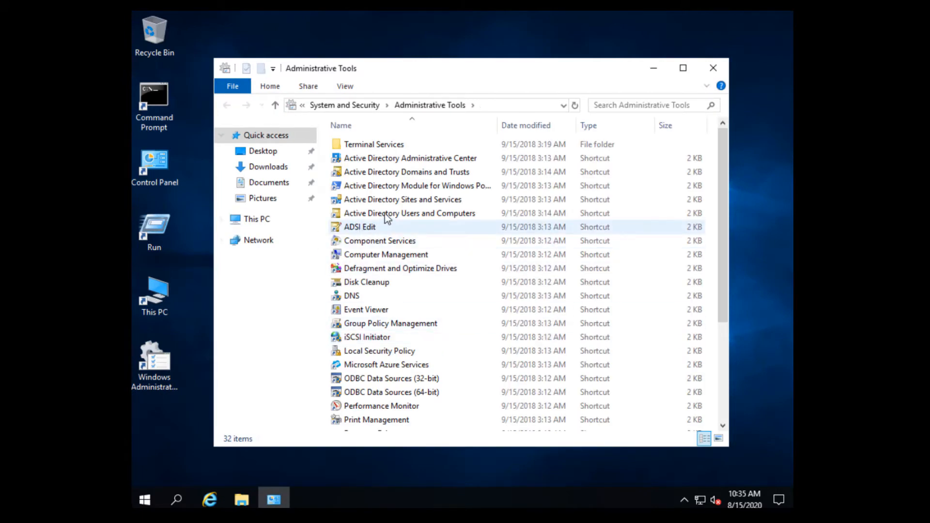
{"action": "left_click", "coordinate": [387, 215]}
{"action": "double_click", "coordinate": [387, 215]}
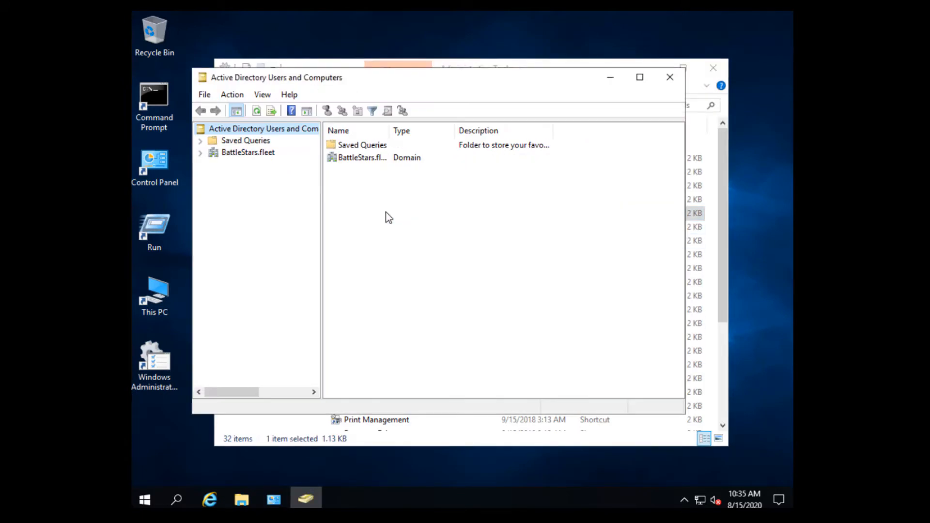
{"action": "left_click", "coordinate": [201, 154]}
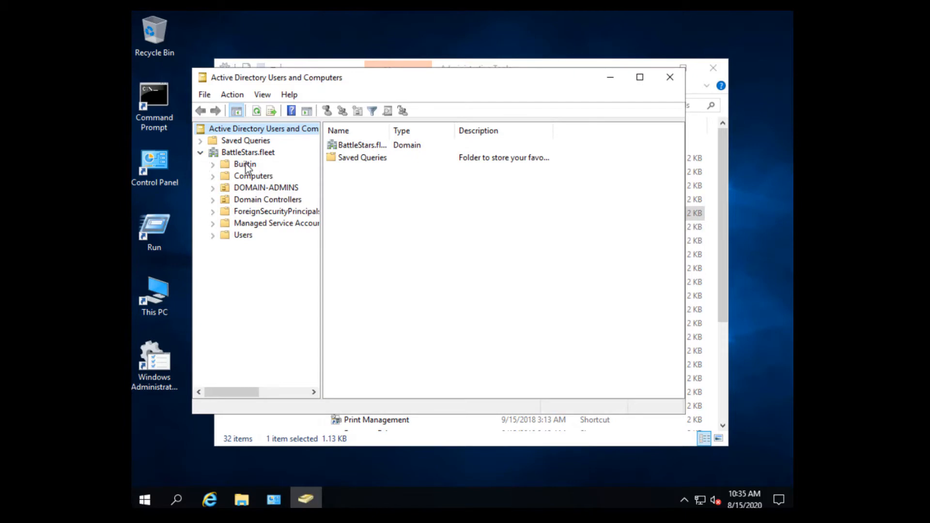
{"action": "left_click", "coordinate": [241, 236]}
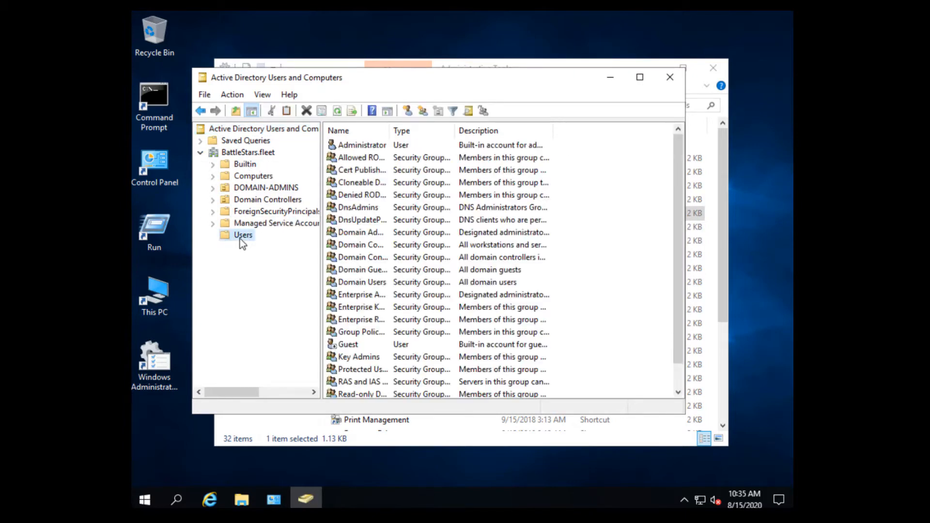
{"action": "left_click", "coordinate": [266, 188]}
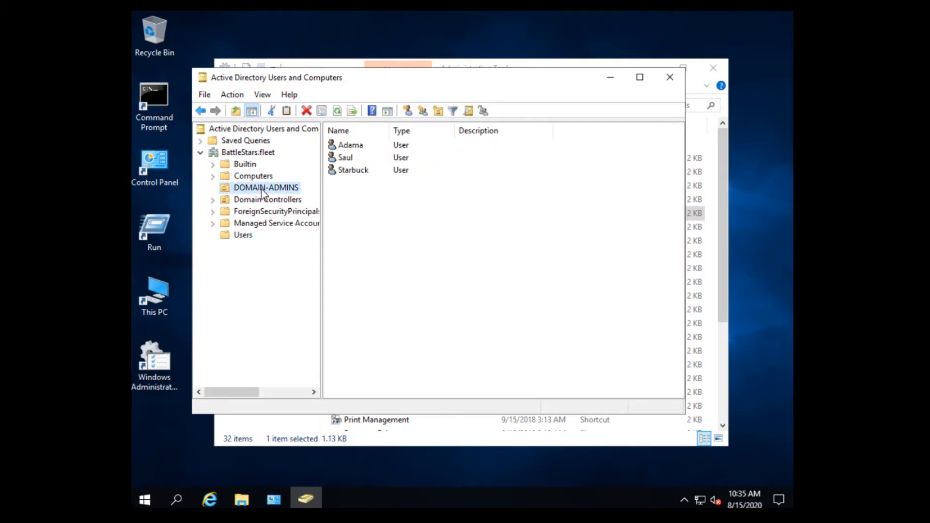
{"action": "left_click", "coordinate": [392, 268]}
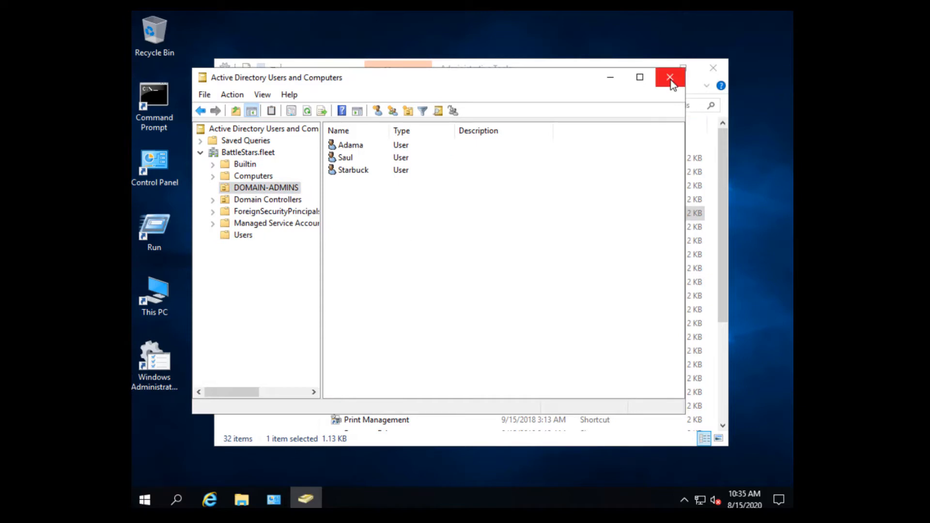
{"action": "left_click", "coordinate": [670, 80]}
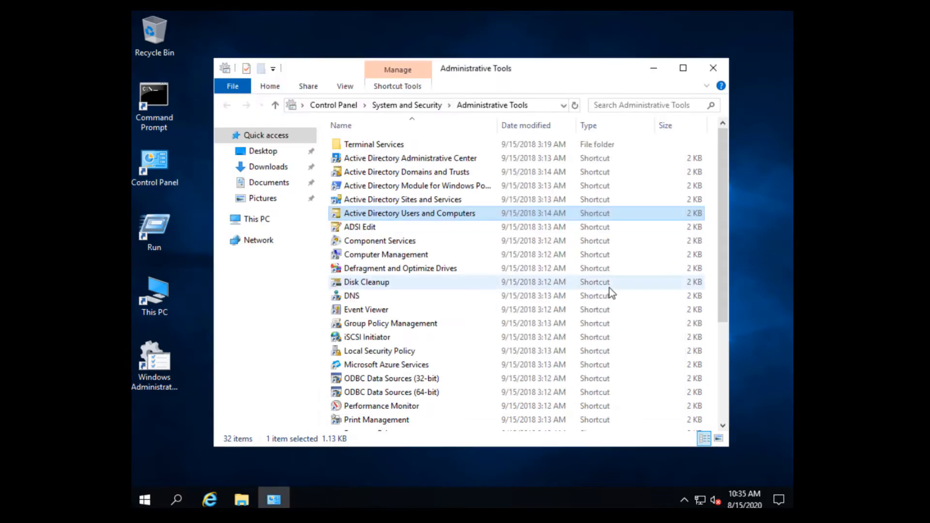
Open DNS Manager and inspect the pegasus and galactica host records in the BattleStars.fleet zone.
{"action": "double_click", "coordinate": [353, 298]}
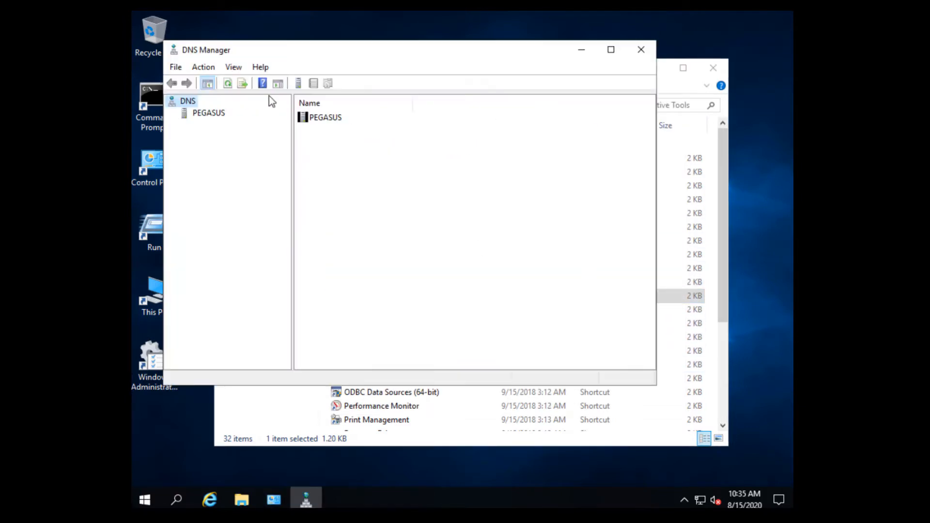
{"action": "left_click_drag", "start_coordinate": [316, 50], "coordinate": [317, 64]}
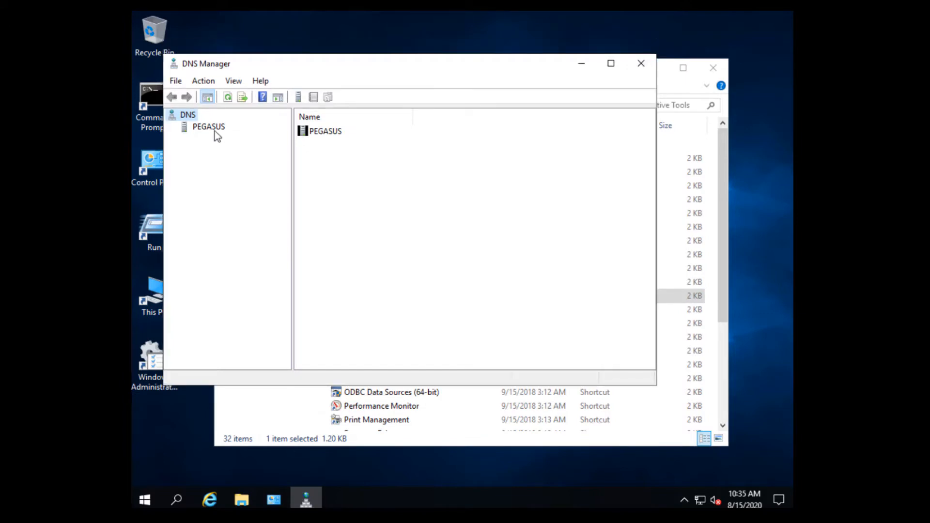
{"action": "left_click", "coordinate": [213, 132]}
{"action": "left_click", "coordinate": [172, 128]}
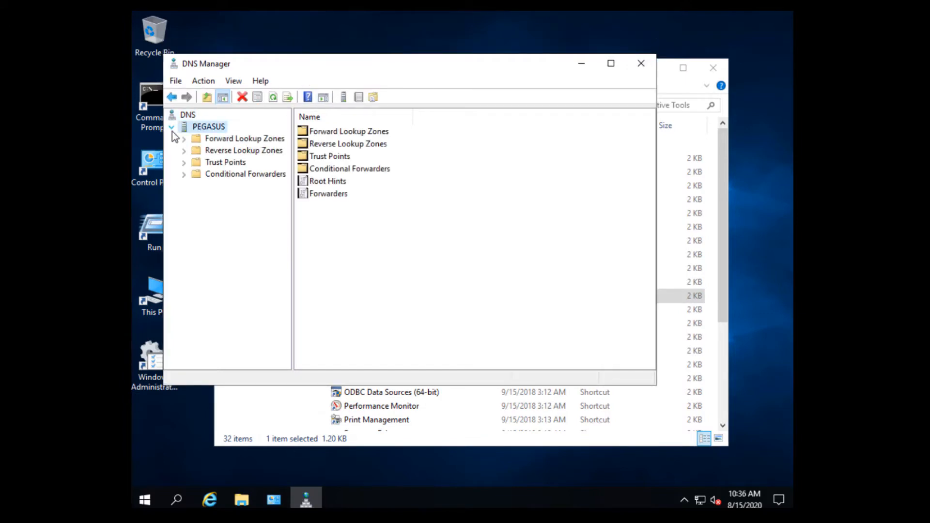
{"action": "double_click", "coordinate": [187, 141]}
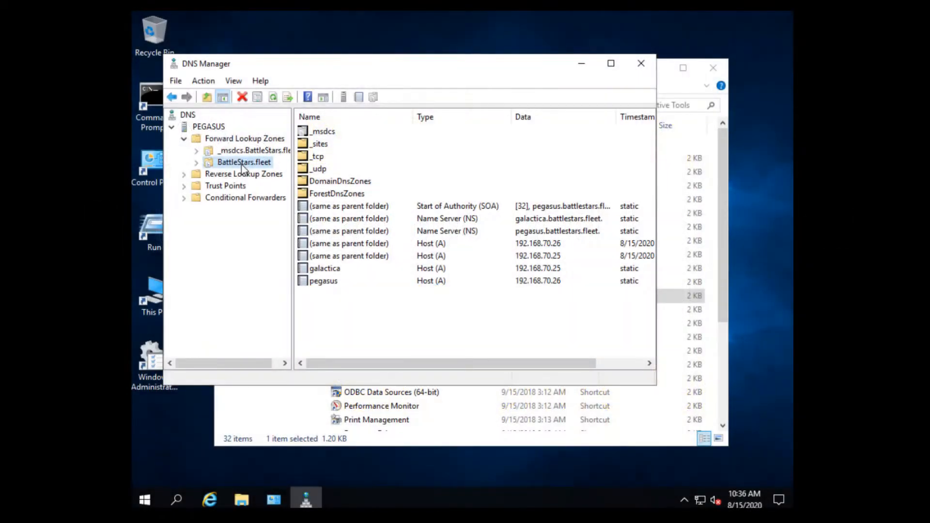
{"action": "left_click", "coordinate": [447, 282]}
{"action": "left_click", "coordinate": [430, 271]}
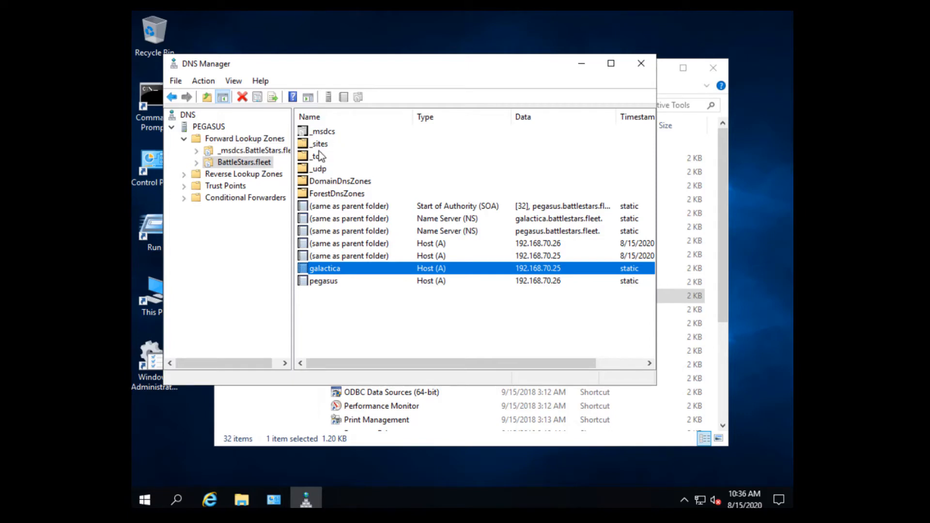
Check PEGASUS's forwarders 192.168.70.2 and 8.8.8.8, cancel, and close DNS Manager.
{"action": "right_click", "coordinate": [211, 129]}
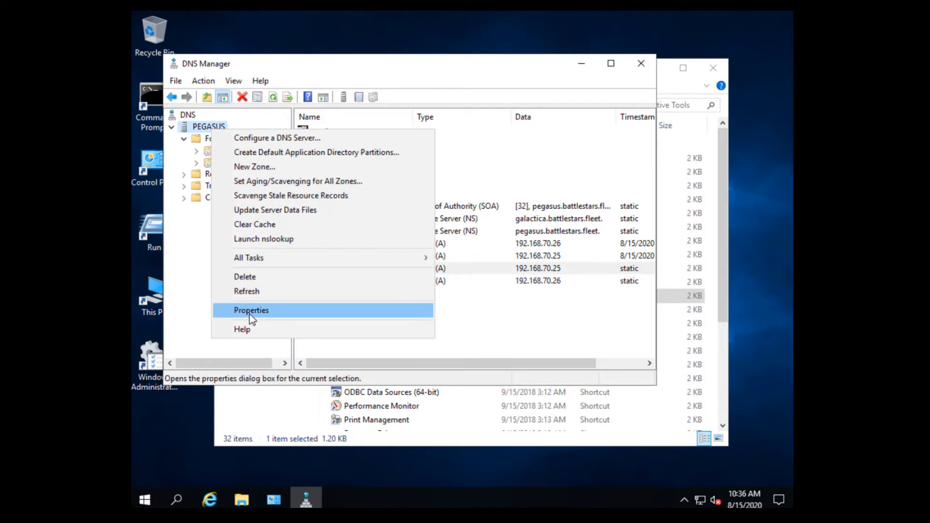
{"action": "left_click", "coordinate": [249, 312]}
{"action": "left_click", "coordinate": [363, 108]}
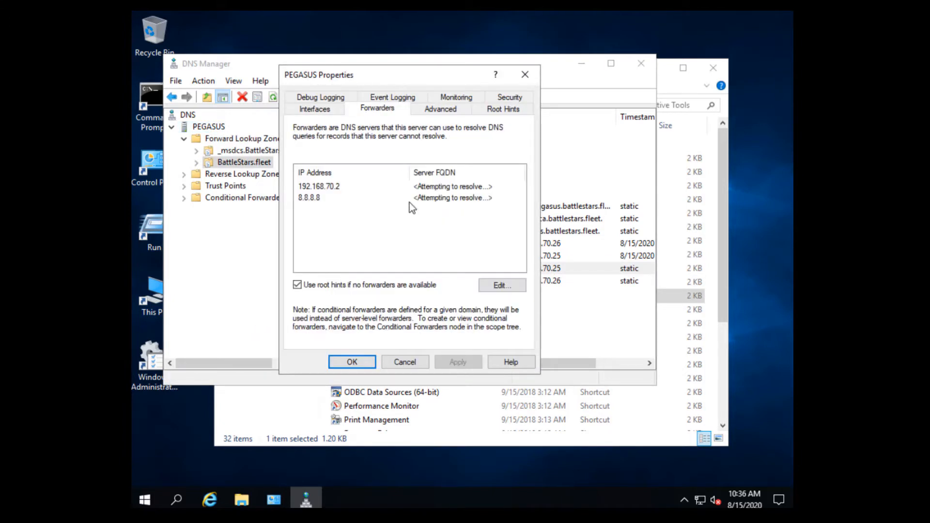
{"action": "left_click", "coordinate": [341, 189]}
{"action": "left_click", "coordinate": [326, 199]}
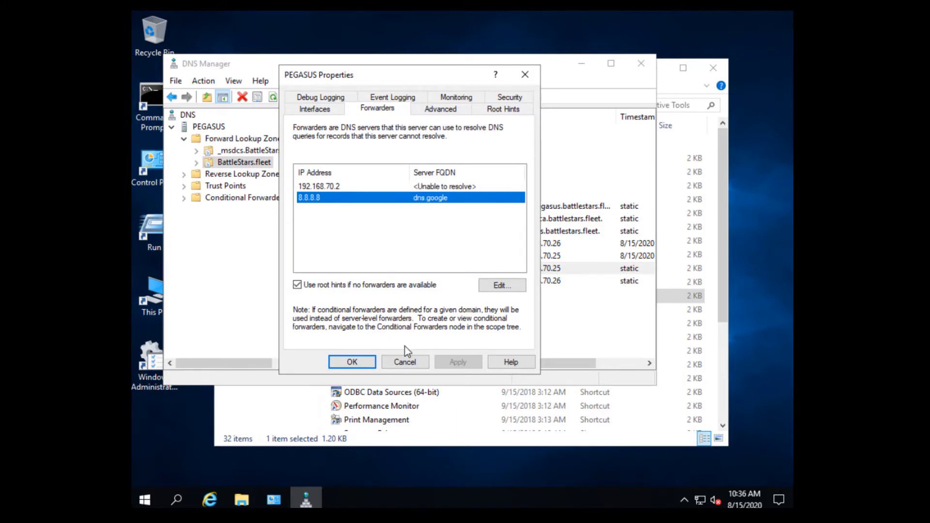
{"action": "left_click", "coordinate": [407, 361]}
{"action": "left_click", "coordinate": [641, 64]}
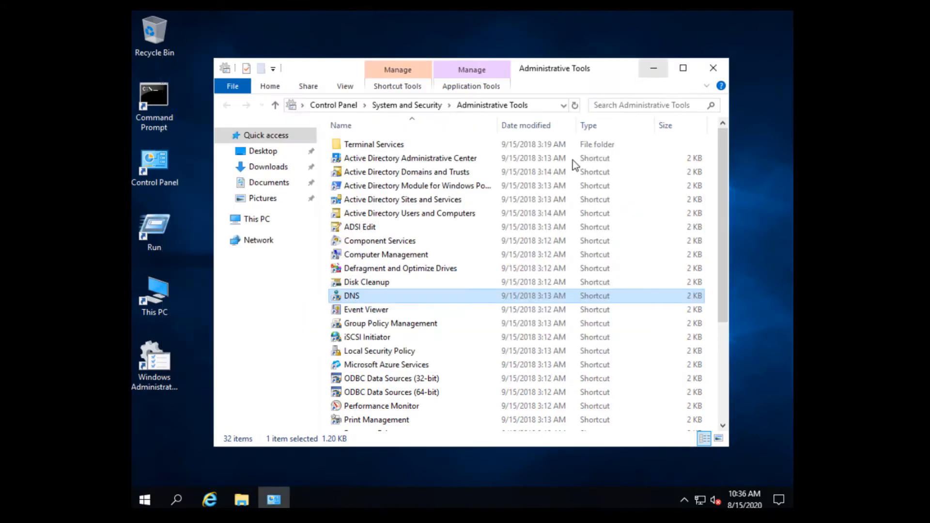
Close Administrative Tools and open the Network and Sharing Center from Control Panel's small-icon view.
{"action": "left_click", "coordinate": [396, 255]}
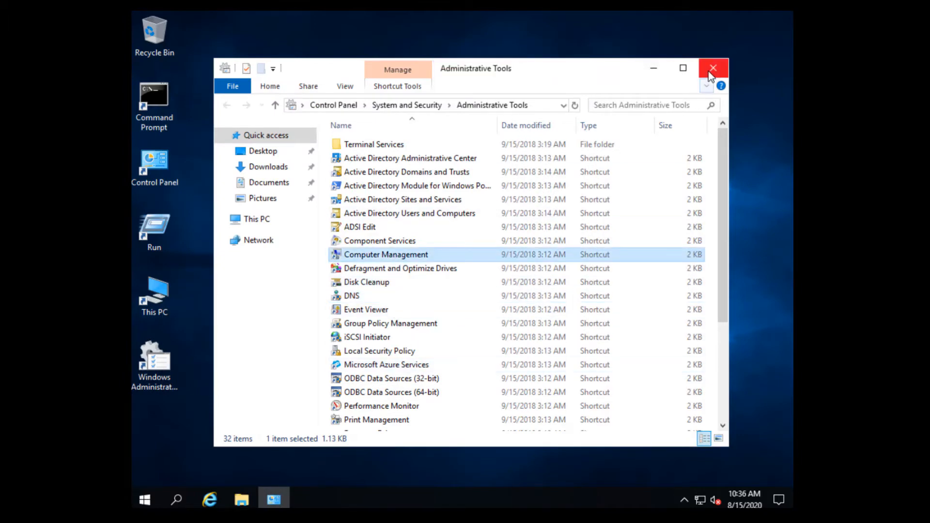
{"action": "left_click", "coordinate": [712, 68]}
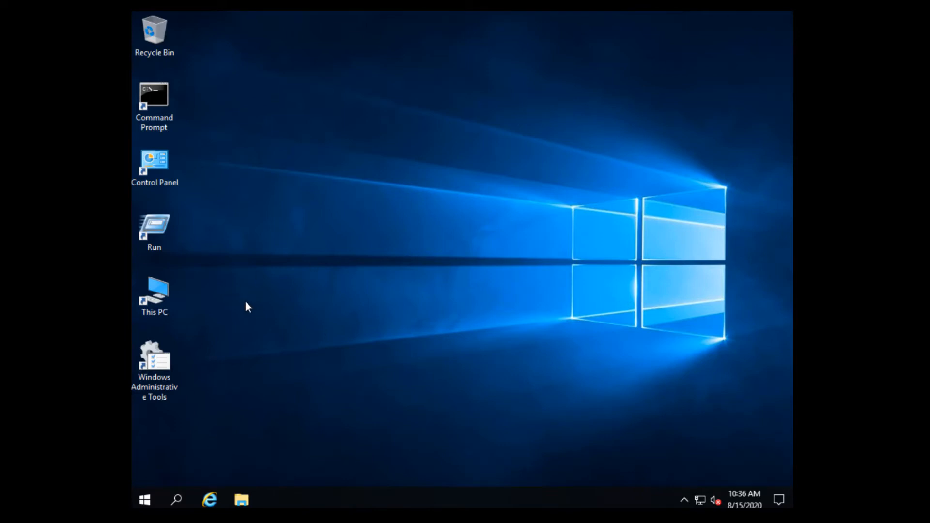
{"action": "double_click", "coordinate": [163, 164]}
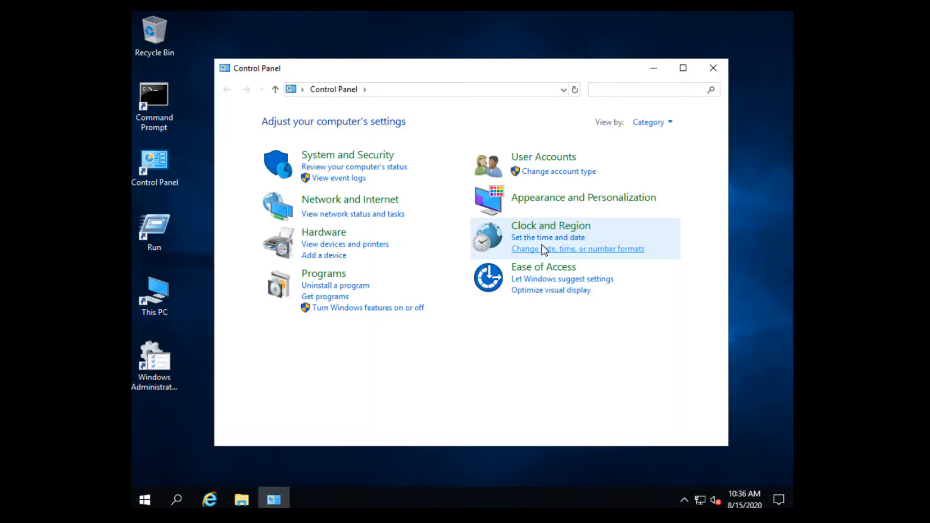
{"action": "left_click", "coordinate": [670, 123]}
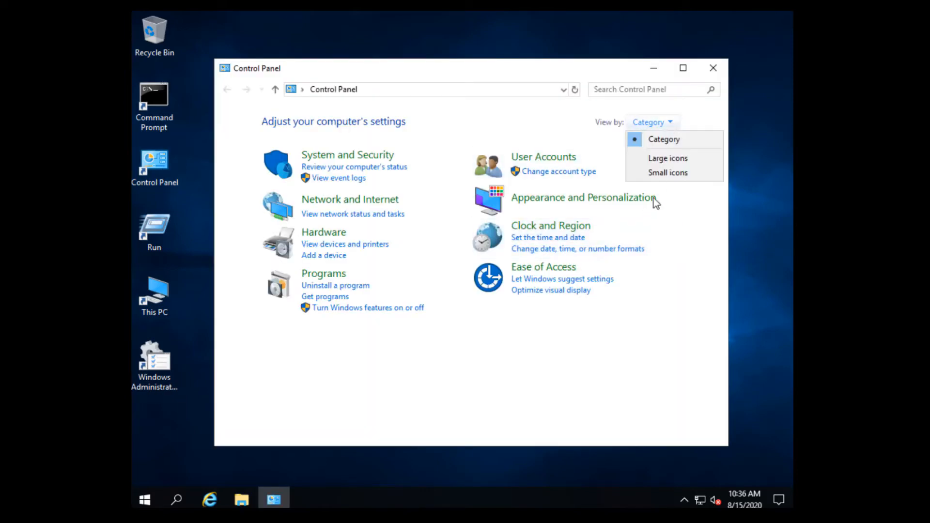
{"action": "left_click", "coordinate": [666, 172]}
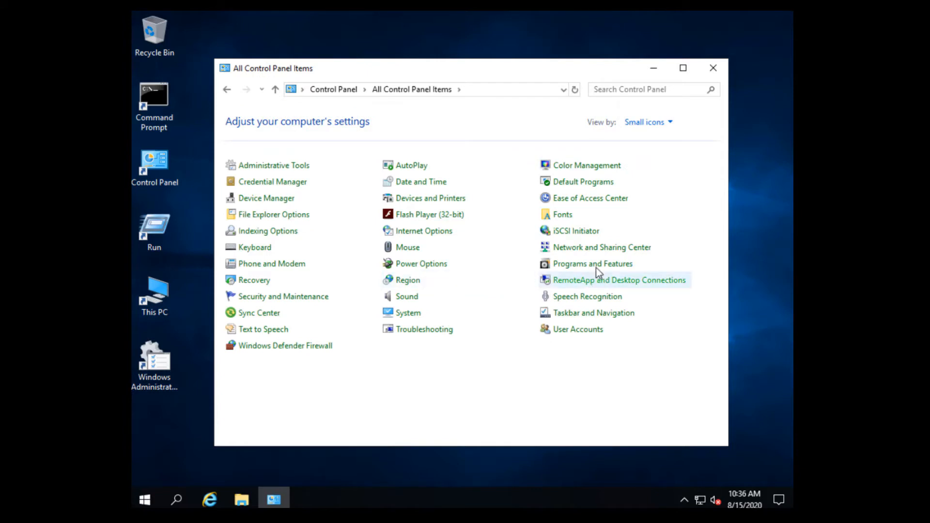
{"action": "left_click", "coordinate": [598, 252]}
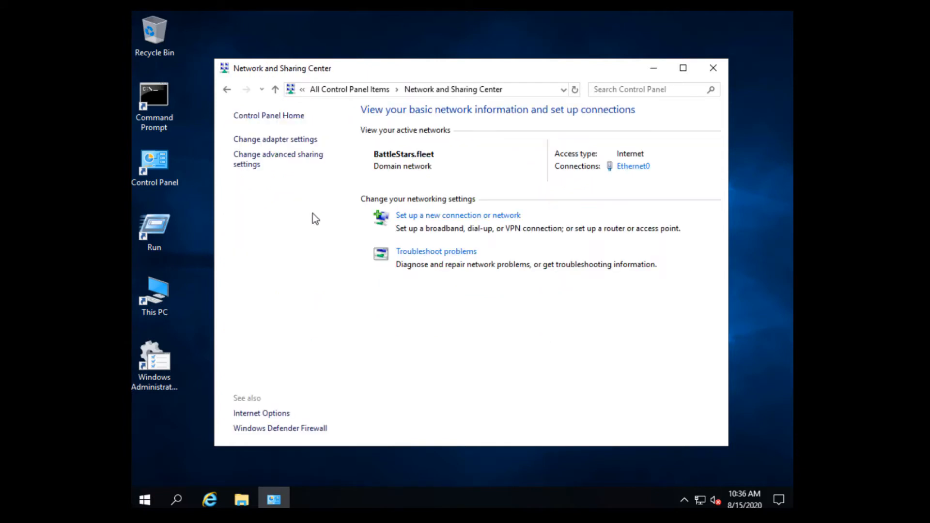
Review Ethernet0's IPv4 DNS servers (preferred 192.168.70.25, alternate 127.0.0.1), cancel, and close all windows.
{"action": "left_click", "coordinate": [282, 141]}
{"action": "double_click", "coordinate": [293, 161]}
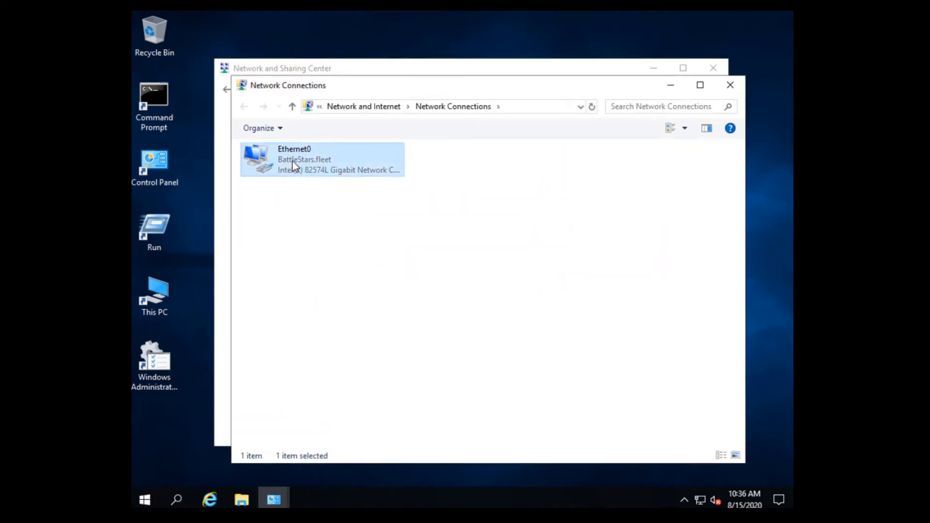
{"action": "left_click", "coordinate": [391, 363]}
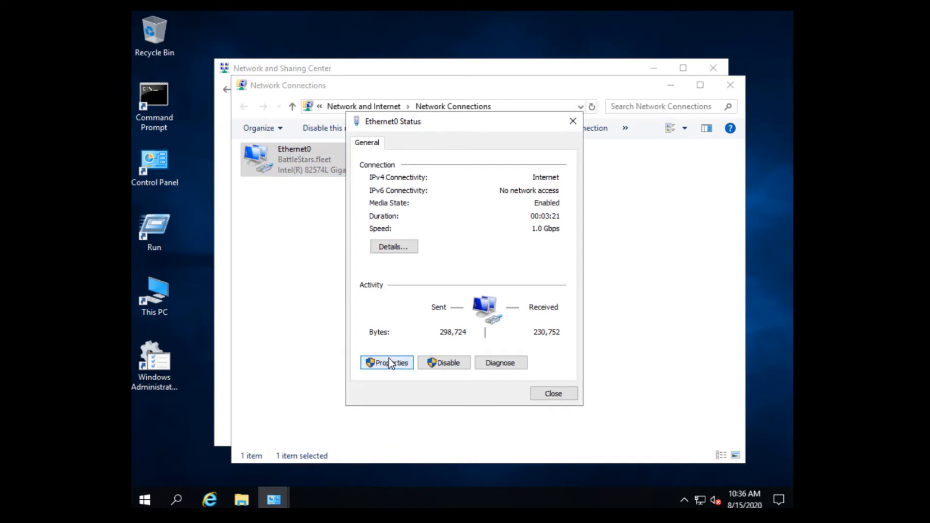
{"action": "double_click", "coordinate": [506, 273]}
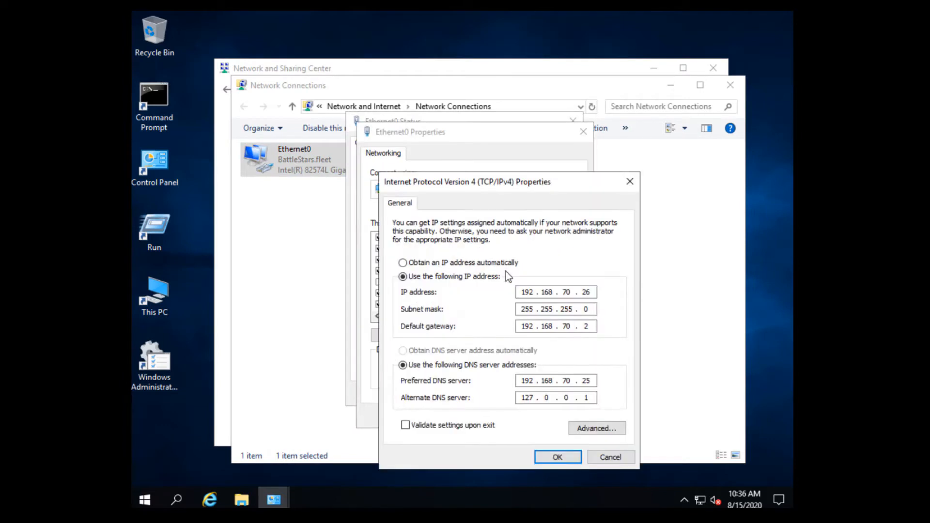
{"action": "left_click", "coordinate": [596, 400]}
{"action": "left_click", "coordinate": [604, 456]}
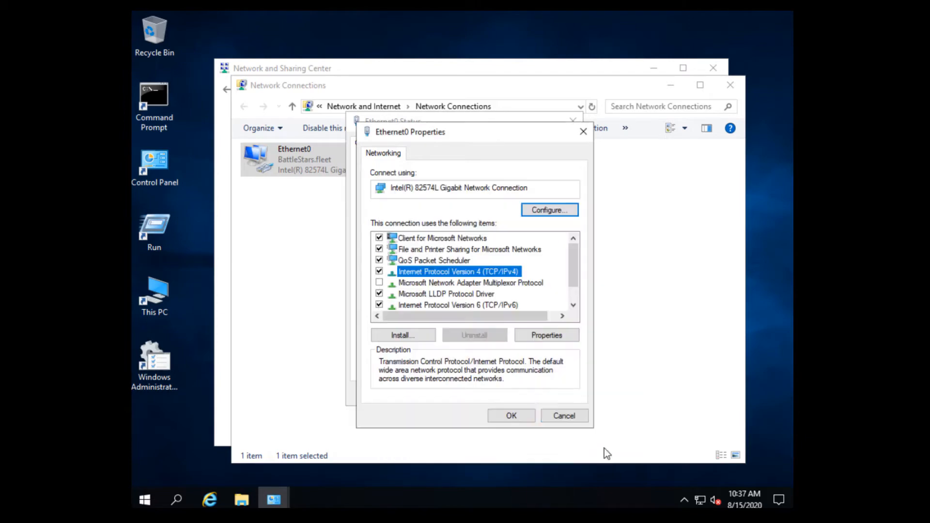
{"action": "left_click", "coordinate": [568, 418]}
{"action": "left_click", "coordinate": [565, 393]}
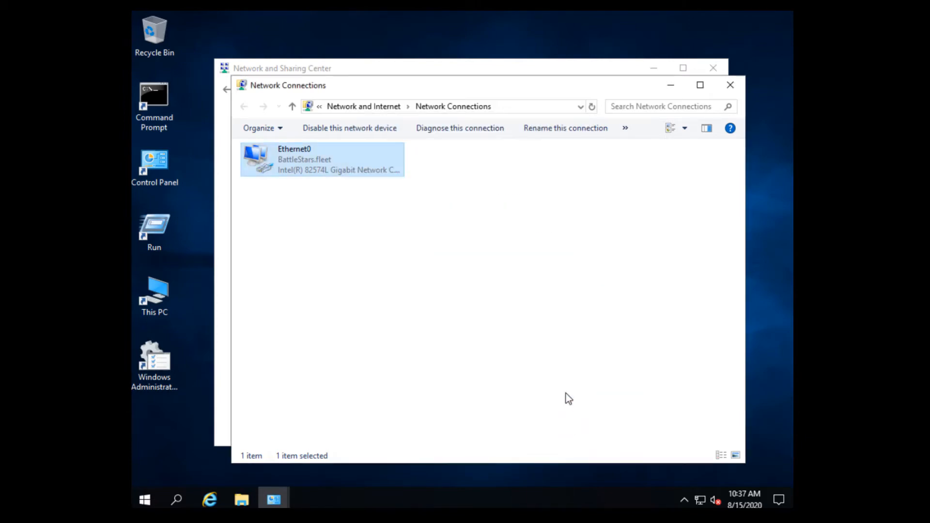
{"action": "left_click", "coordinate": [730, 86]}
{"action": "left_click", "coordinate": [713, 68]}
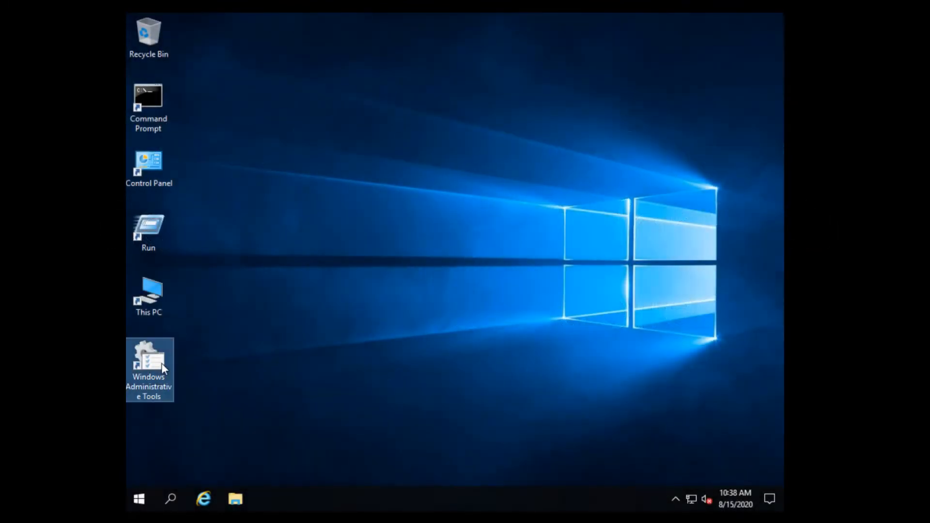
Open Active Directory Users and Computers and confirm GALACTICA and PEGASUS appear under Domain Controllers.
{"action": "double_click", "coordinate": [162, 362]}
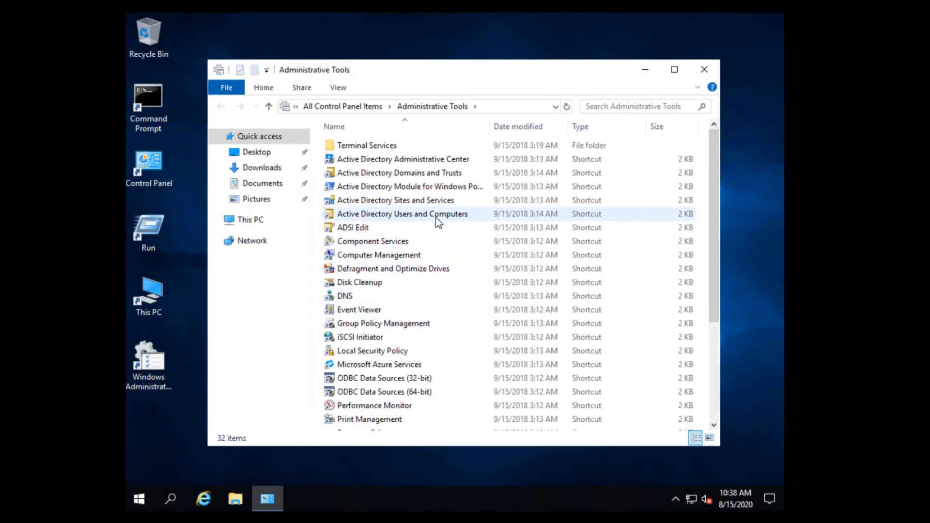
{"action": "double_click", "coordinate": [436, 216]}
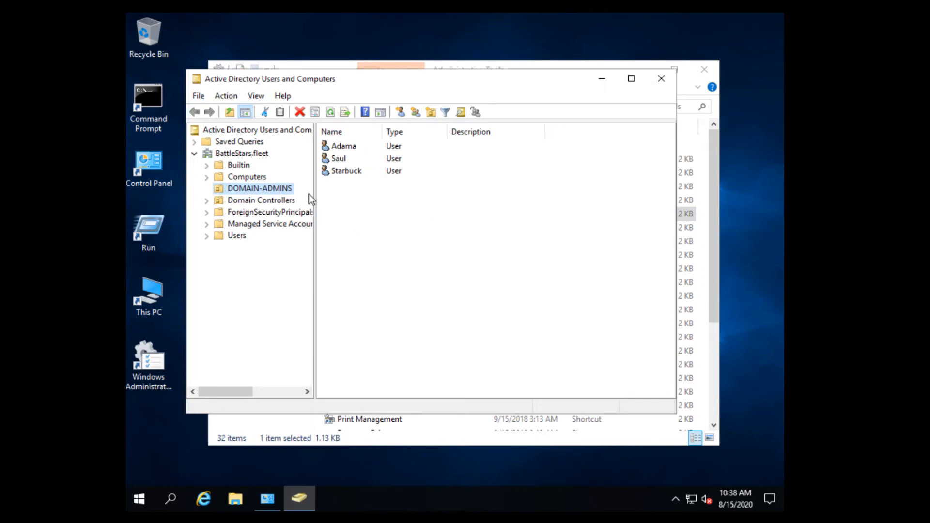
{"action": "left_click", "coordinate": [243, 177]}
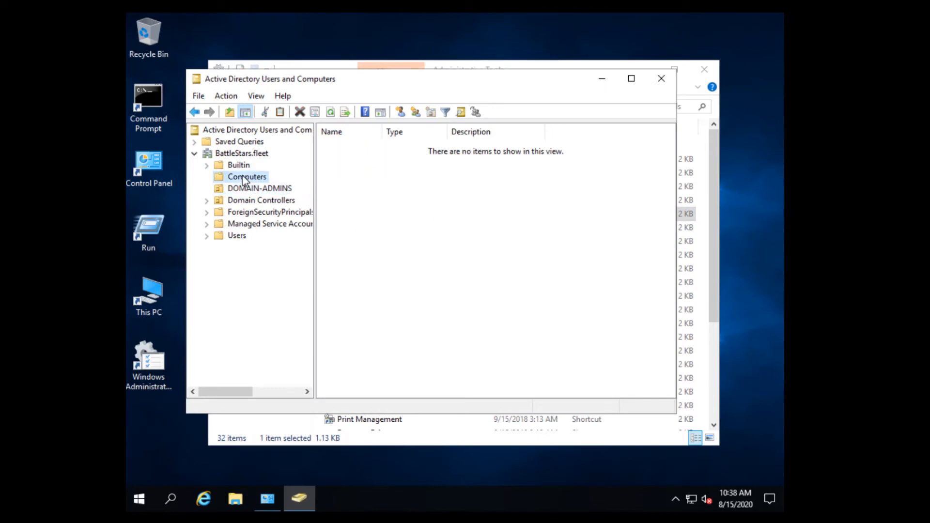
{"action": "left_click", "coordinate": [235, 201]}
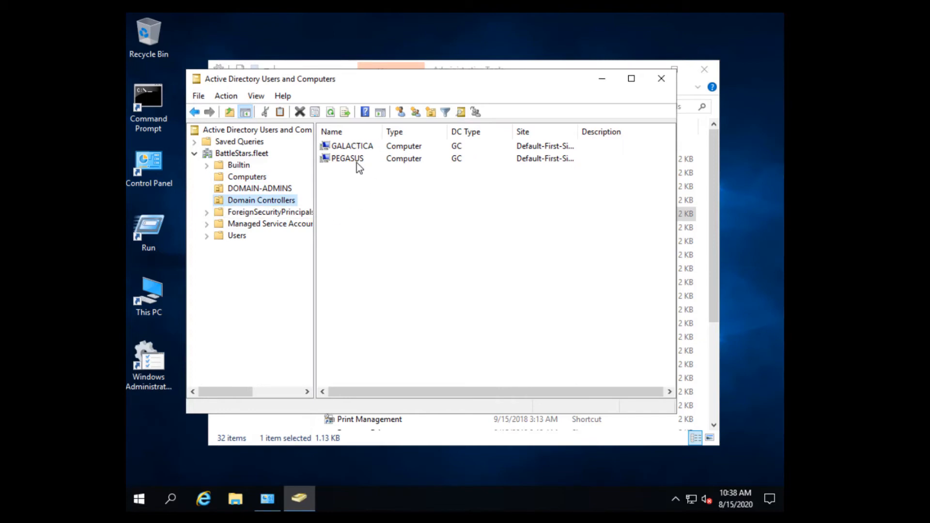
{"action": "left_click", "coordinate": [661, 78]}
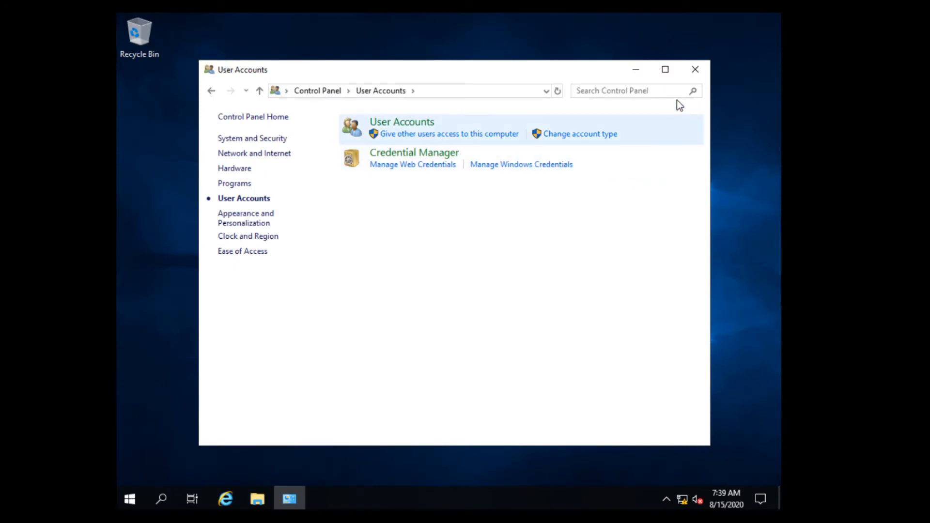
Open Ethernet0's IPv4 properties through Control Panel's Network and Sharing Center in small-icon view.
{"action": "left_click", "coordinate": [211, 91]}
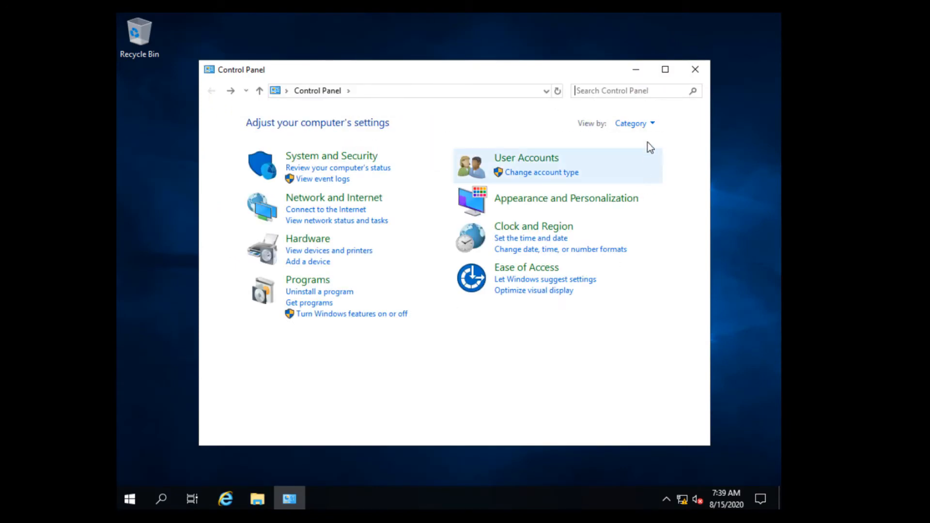
{"action": "left_click", "coordinate": [631, 123]}
{"action": "left_click", "coordinate": [638, 172]}
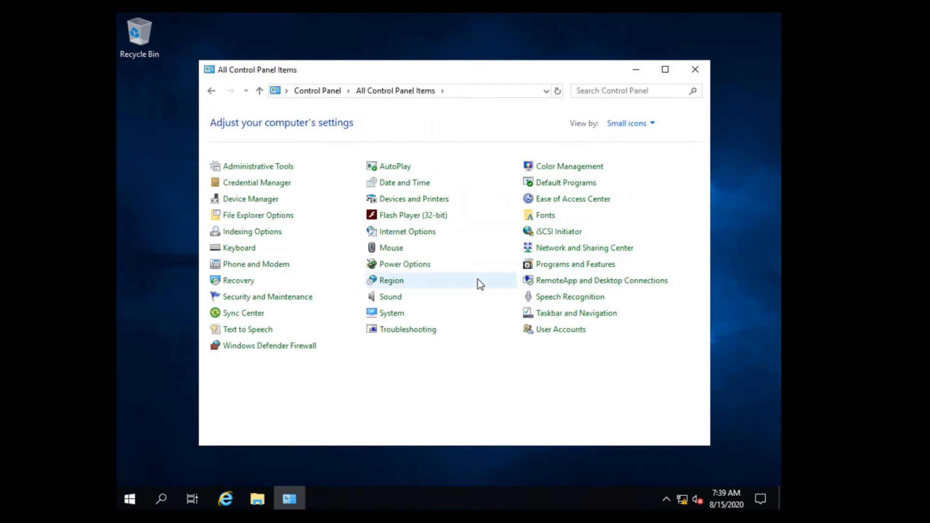
{"action": "left_click", "coordinate": [551, 250]}
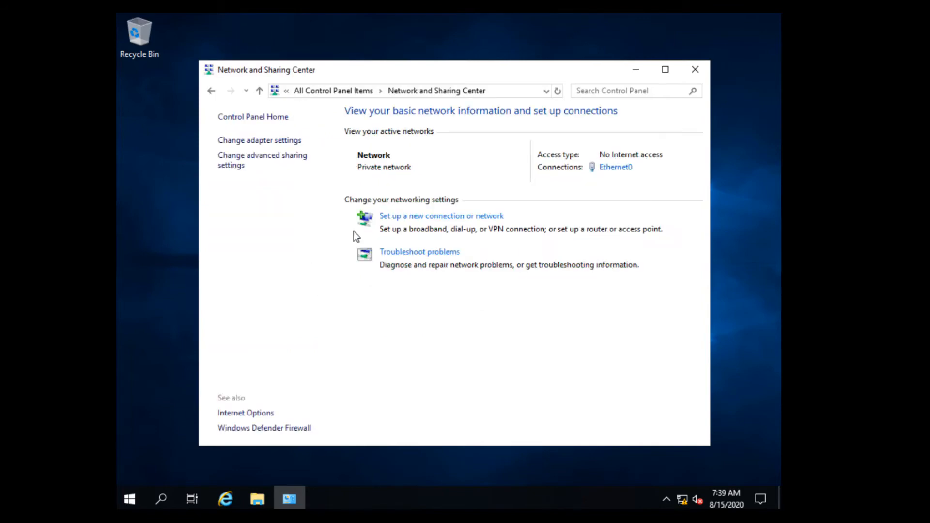
{"action": "left_click", "coordinate": [261, 141]}
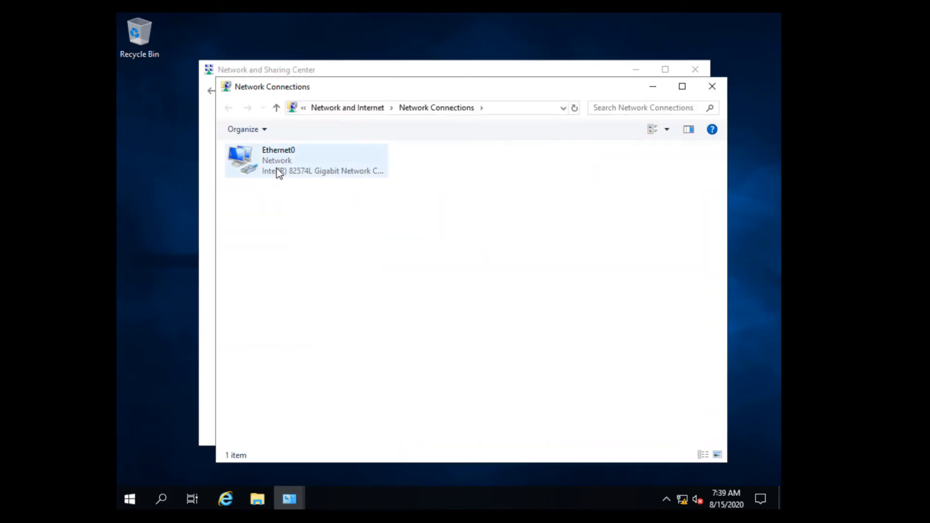
{"action": "double_click", "coordinate": [281, 170]}
{"action": "left_click", "coordinate": [376, 364]}
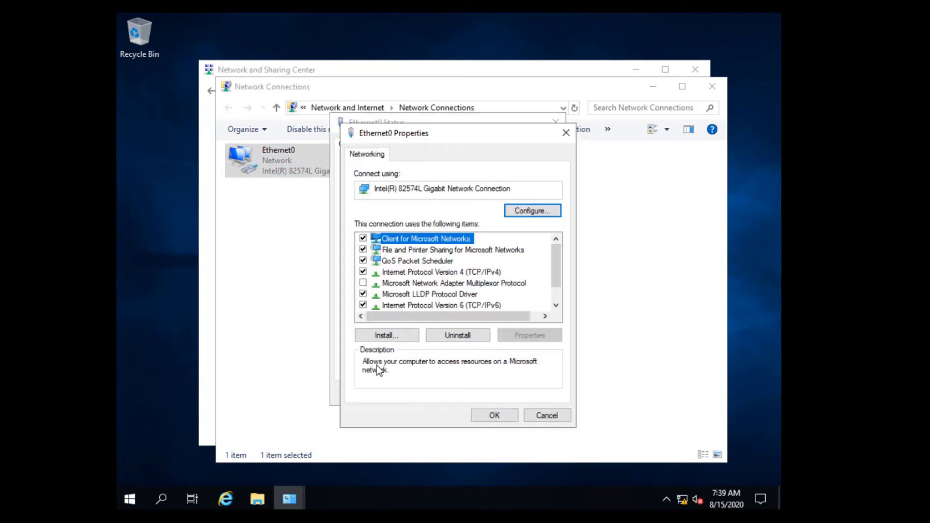
{"action": "double_click", "coordinate": [464, 274]}
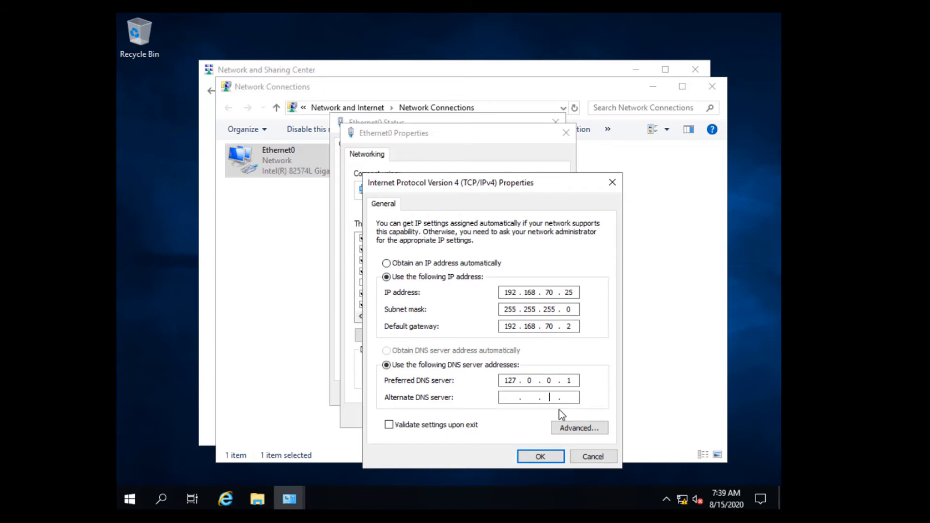
Enter 192.168.70.26 as the alternate DNS server, save it, and close the network windows.
{"action": "type", "text": "192 . 168 . 70 . 26"}
{"action": "left_click", "coordinate": [553, 460]}
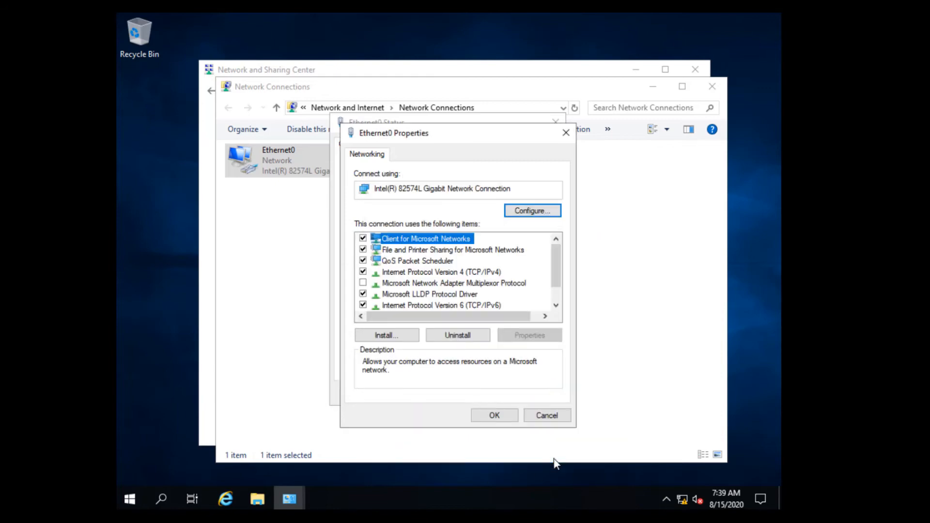
{"action": "left_click", "coordinate": [511, 419]}
{"action": "left_click", "coordinate": [529, 394]}
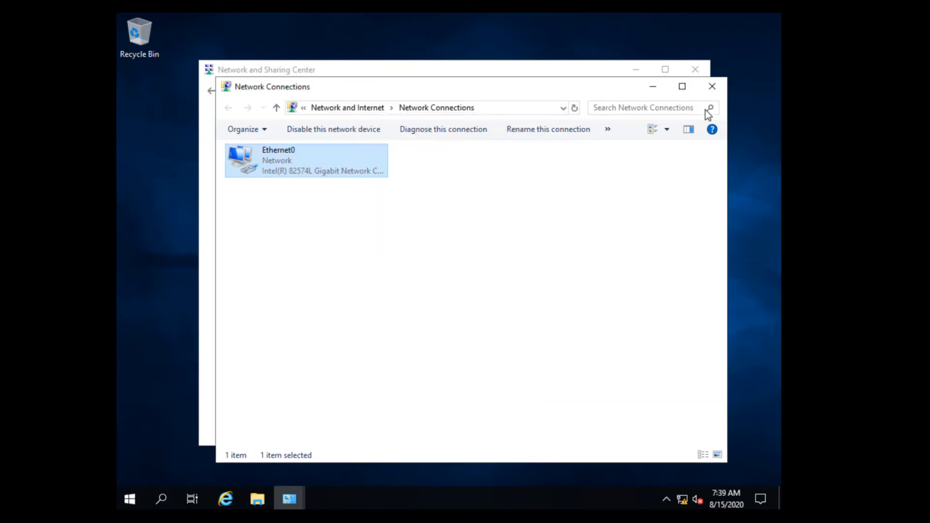
{"action": "left_click", "coordinate": [711, 87]}
{"action": "left_click", "coordinate": [694, 72]}
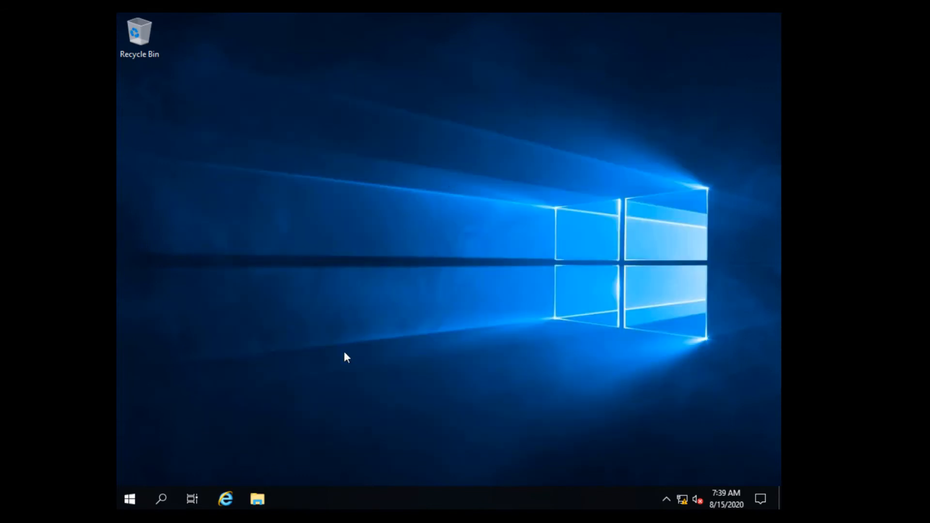
Run ipconfig /all in Command Prompt and check DNS servers 127.0.0.1 and 192.168.70.26 are listed.
{"action": "left_click", "coordinate": [161, 495]}
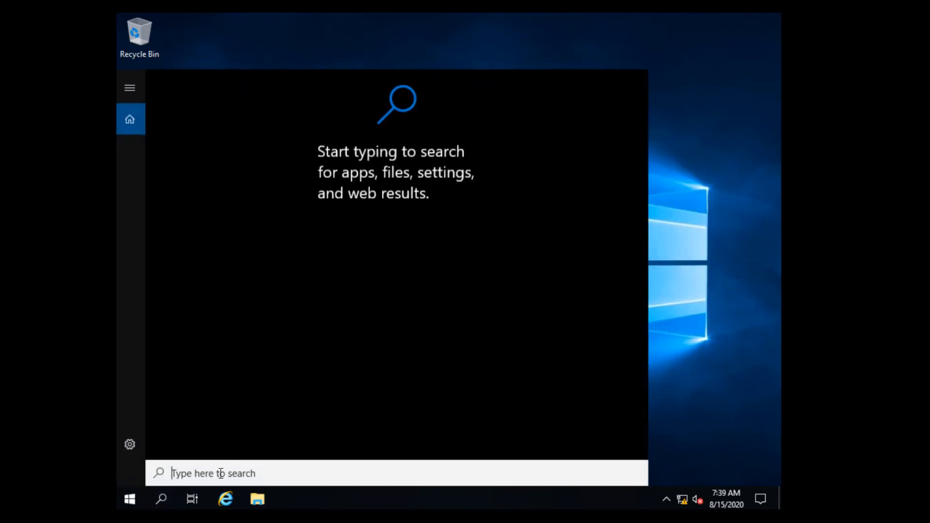
{"action": "type", "text": "cmd"}
{"action": "key", "text": "Return"}
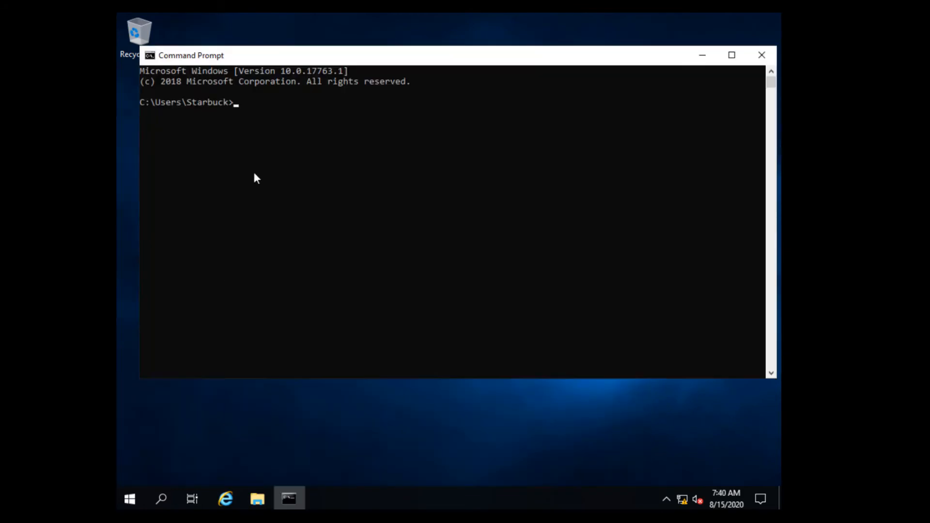
{"action": "left_click", "coordinate": [253, 171]}
{"action": "type", "text": "ipconfig /all"}
{"action": "key", "text": "Return"}
{"action": "left_click_drag", "start_coordinate": [424, 342], "coordinate": [140, 165]}
{"action": "left_click", "coordinate": [255, 372]}
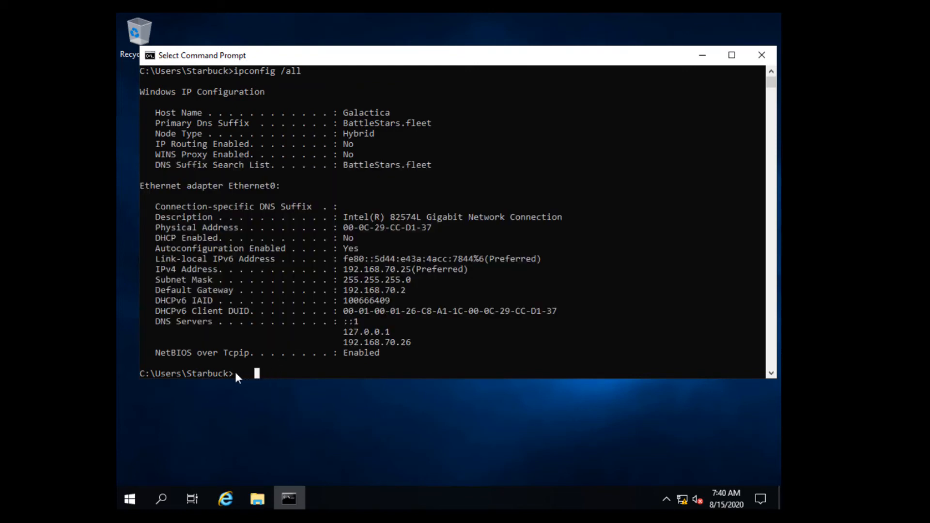
{"action": "left_click", "coordinate": [236, 373]}
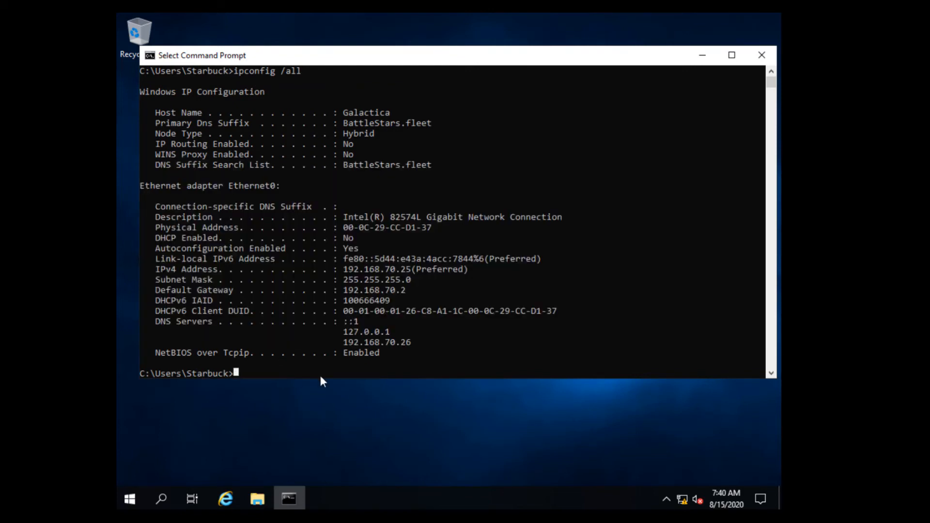